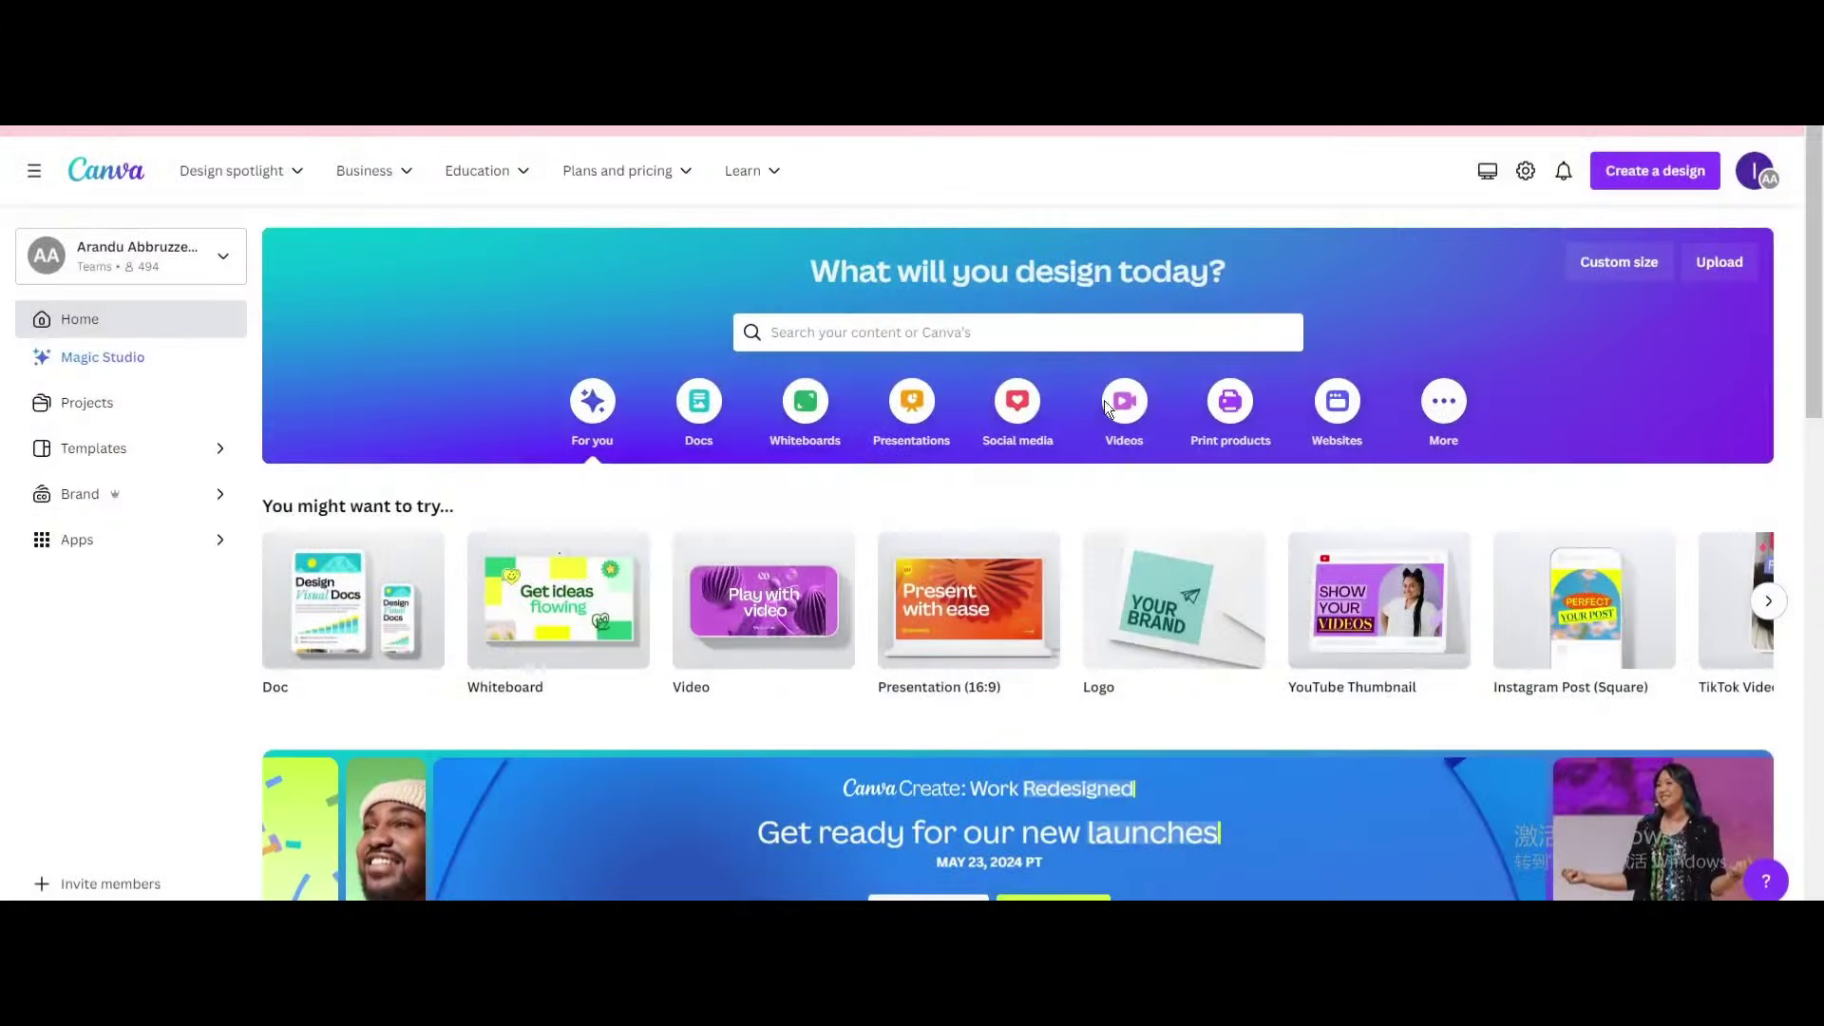
- Create a video design and set the recently used ocean clip as its background
{"action": "left_click", "coordinate": [1107, 402]}
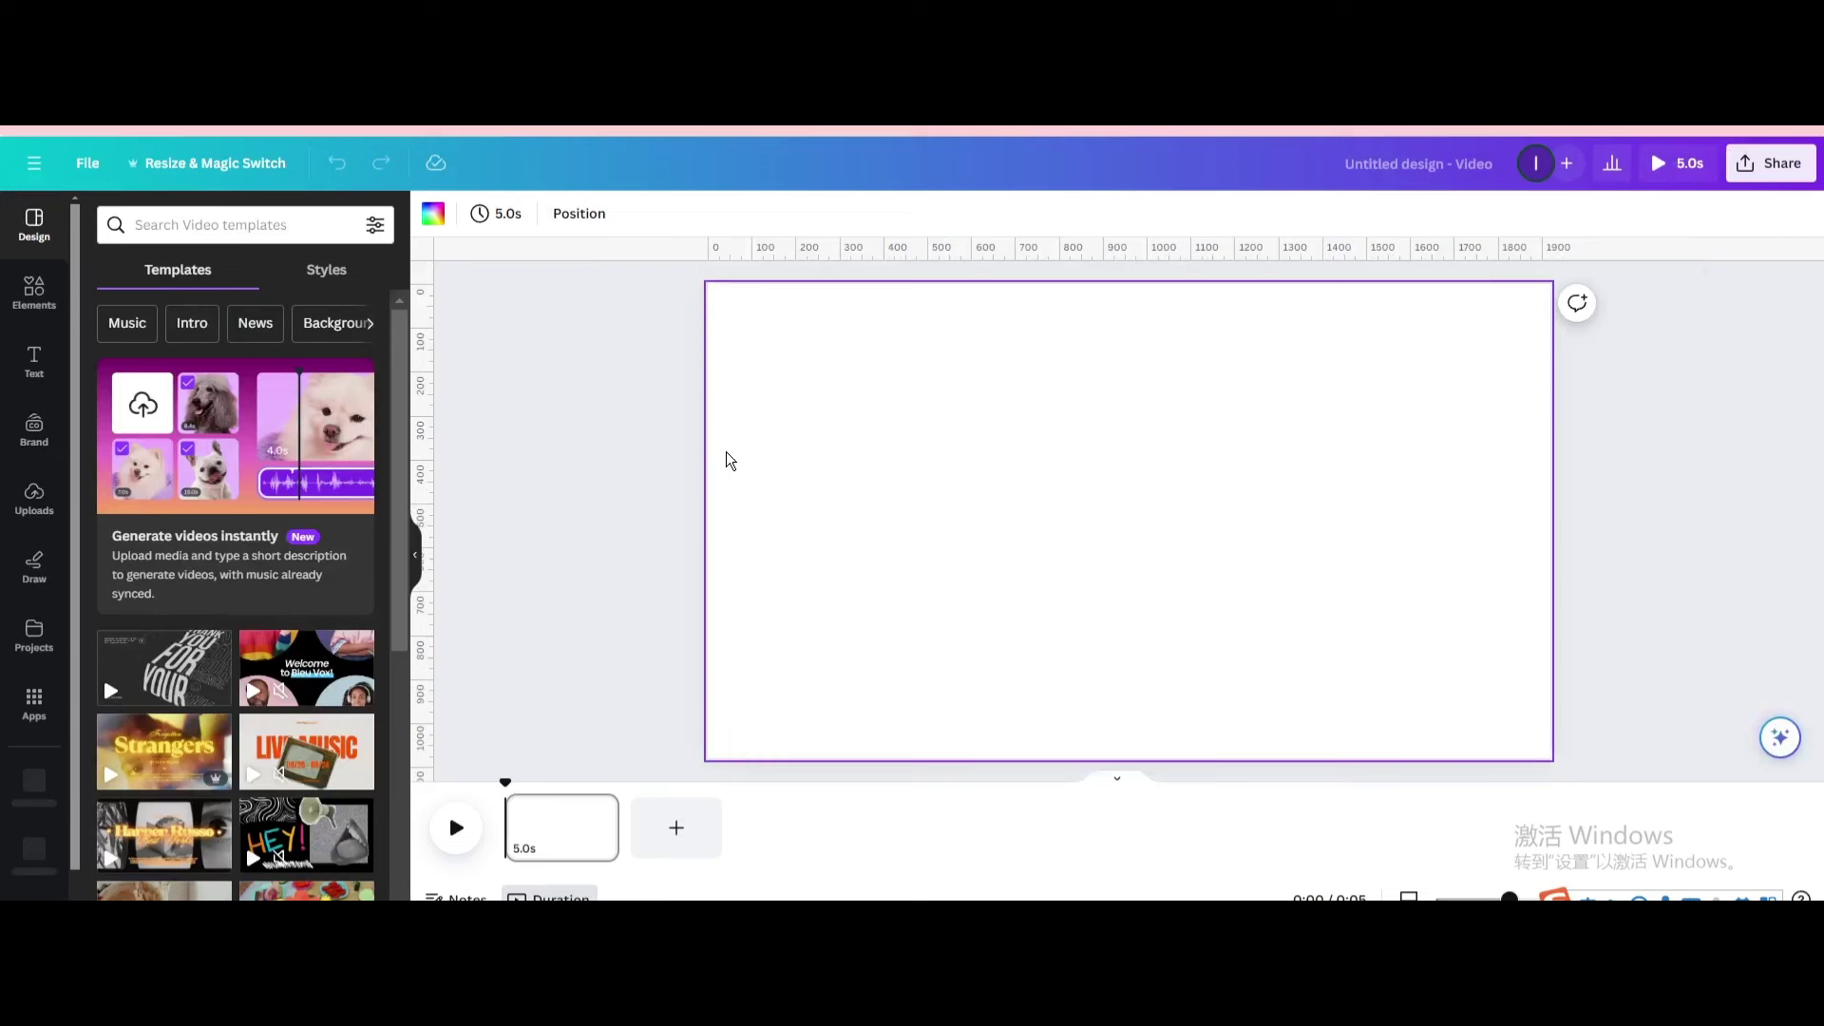
{"action": "left_click", "coordinate": [34, 291]}
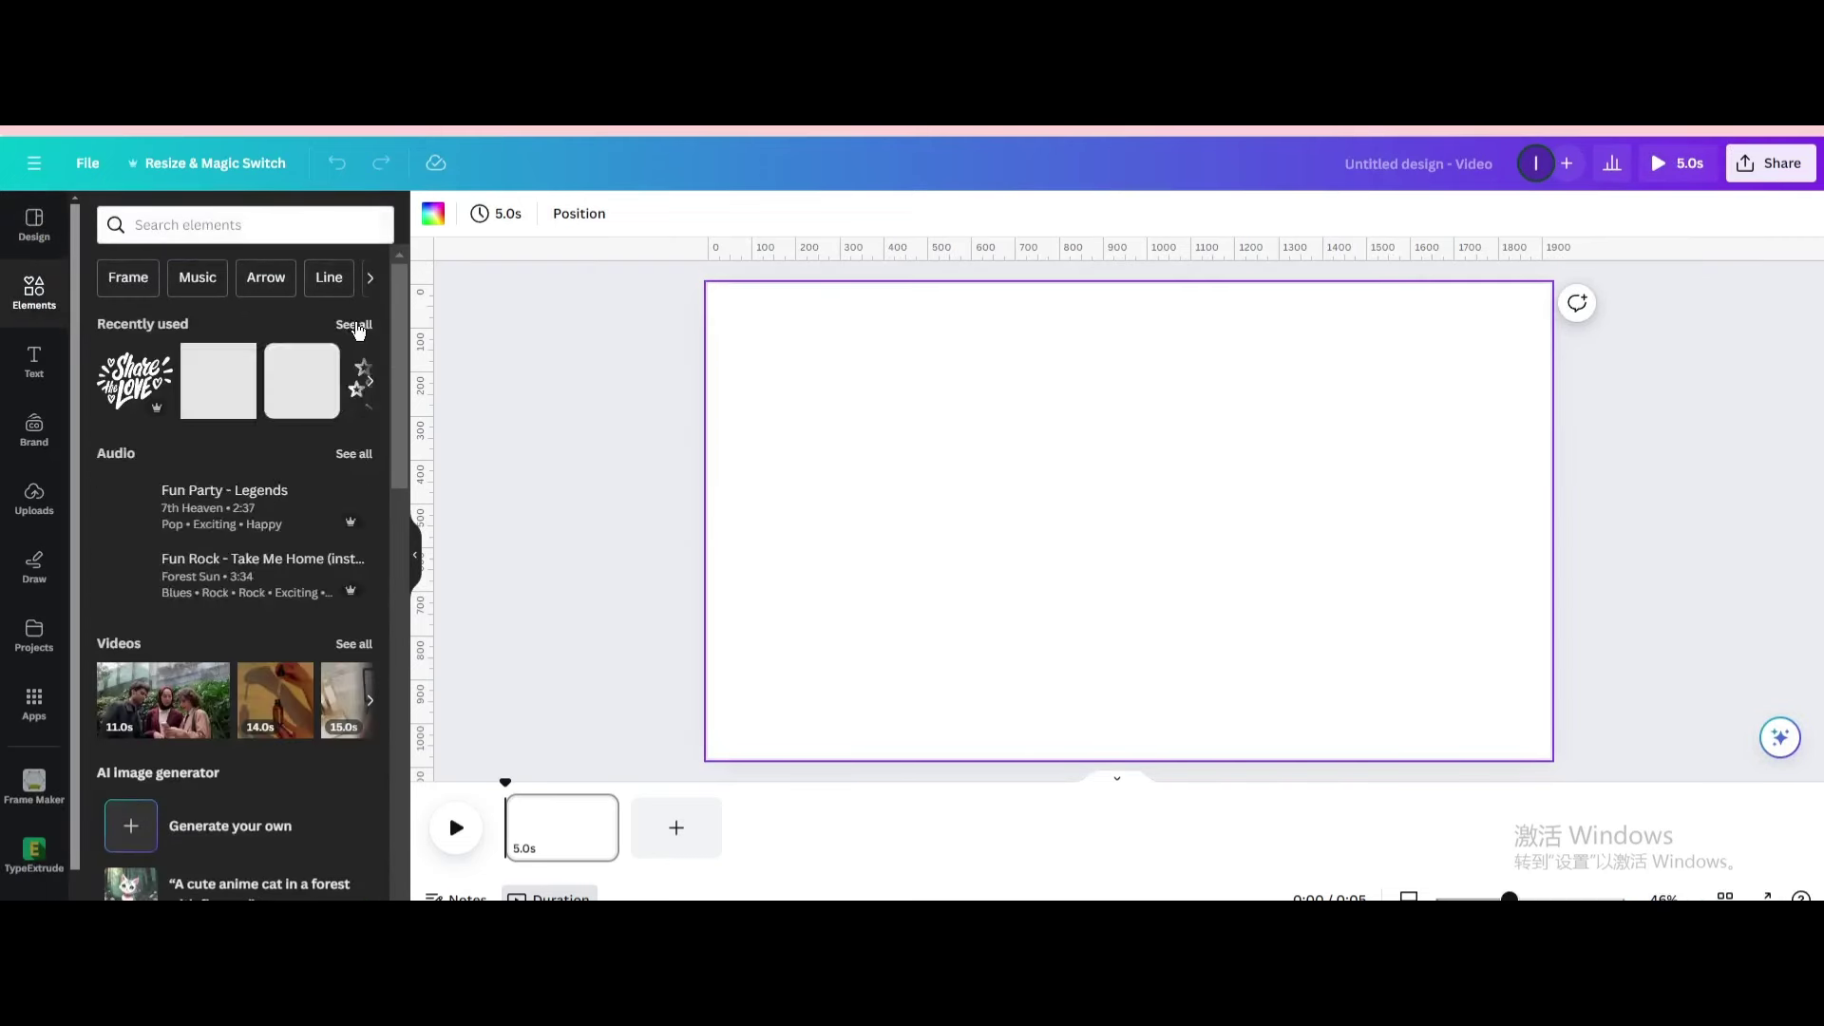
{"action": "left_click", "coordinate": [353, 325]}
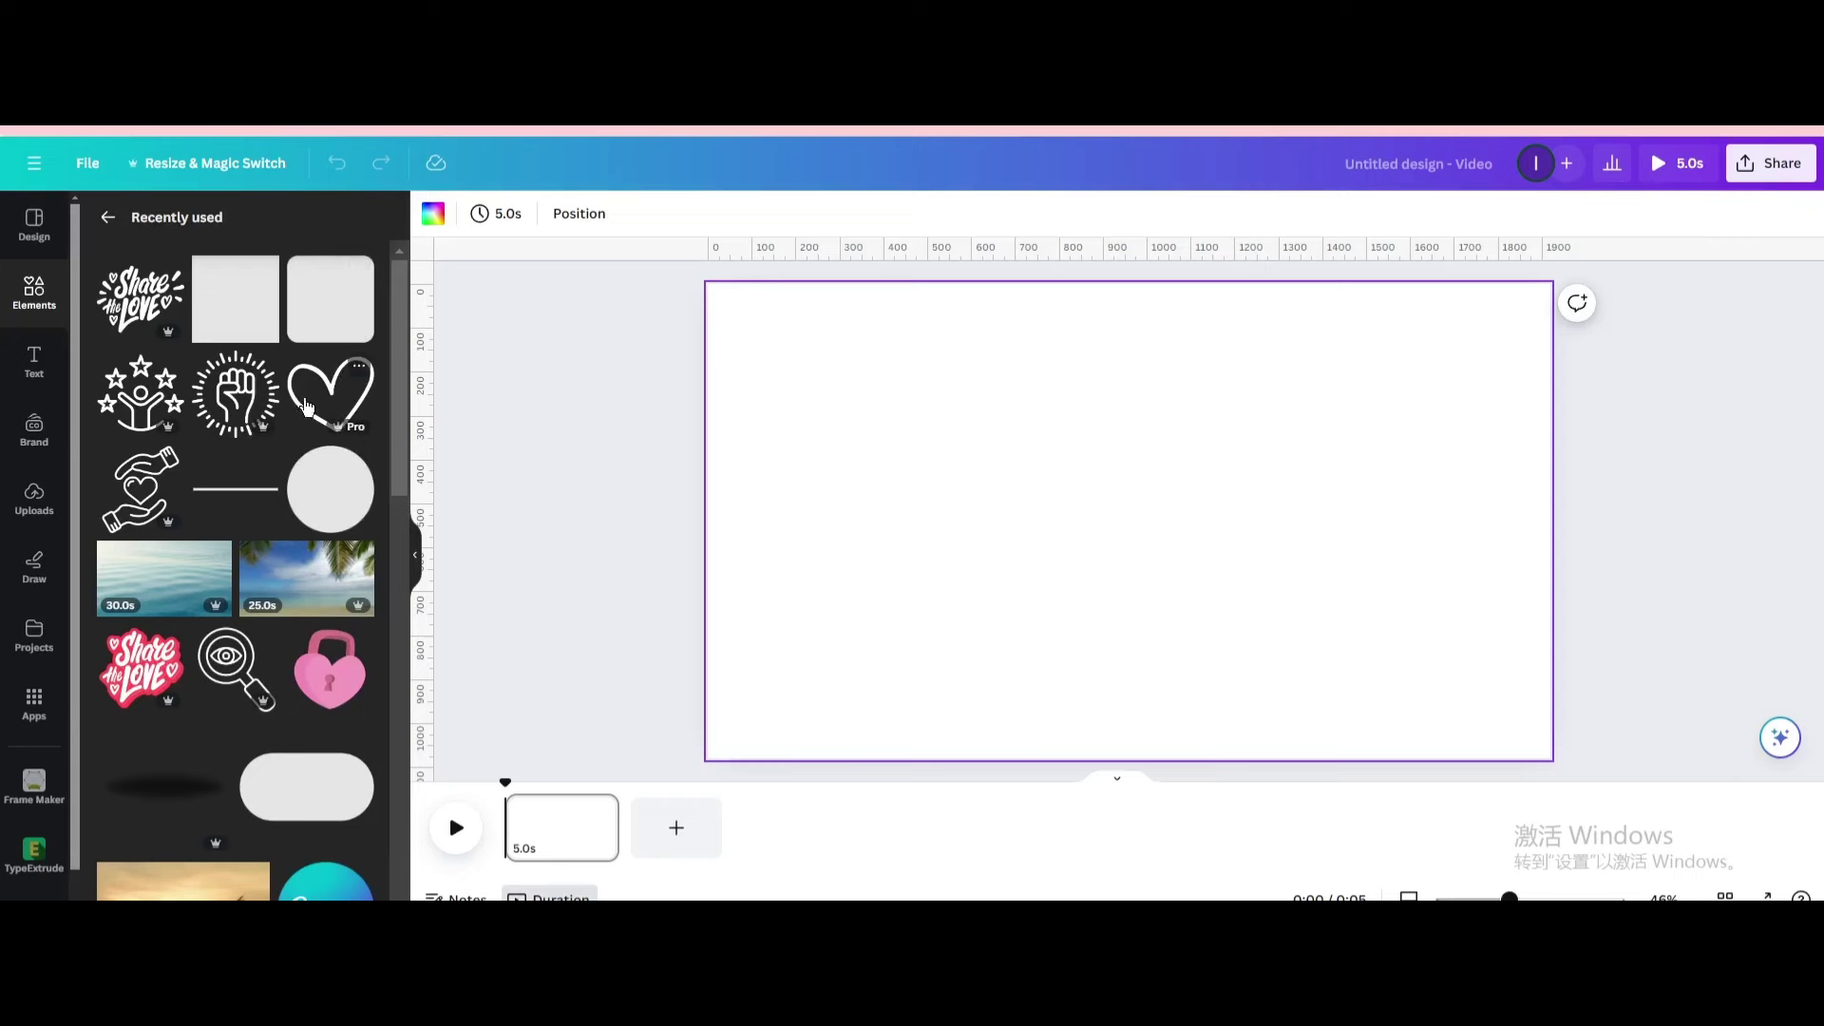
{"action": "left_click", "coordinate": [143, 605]}
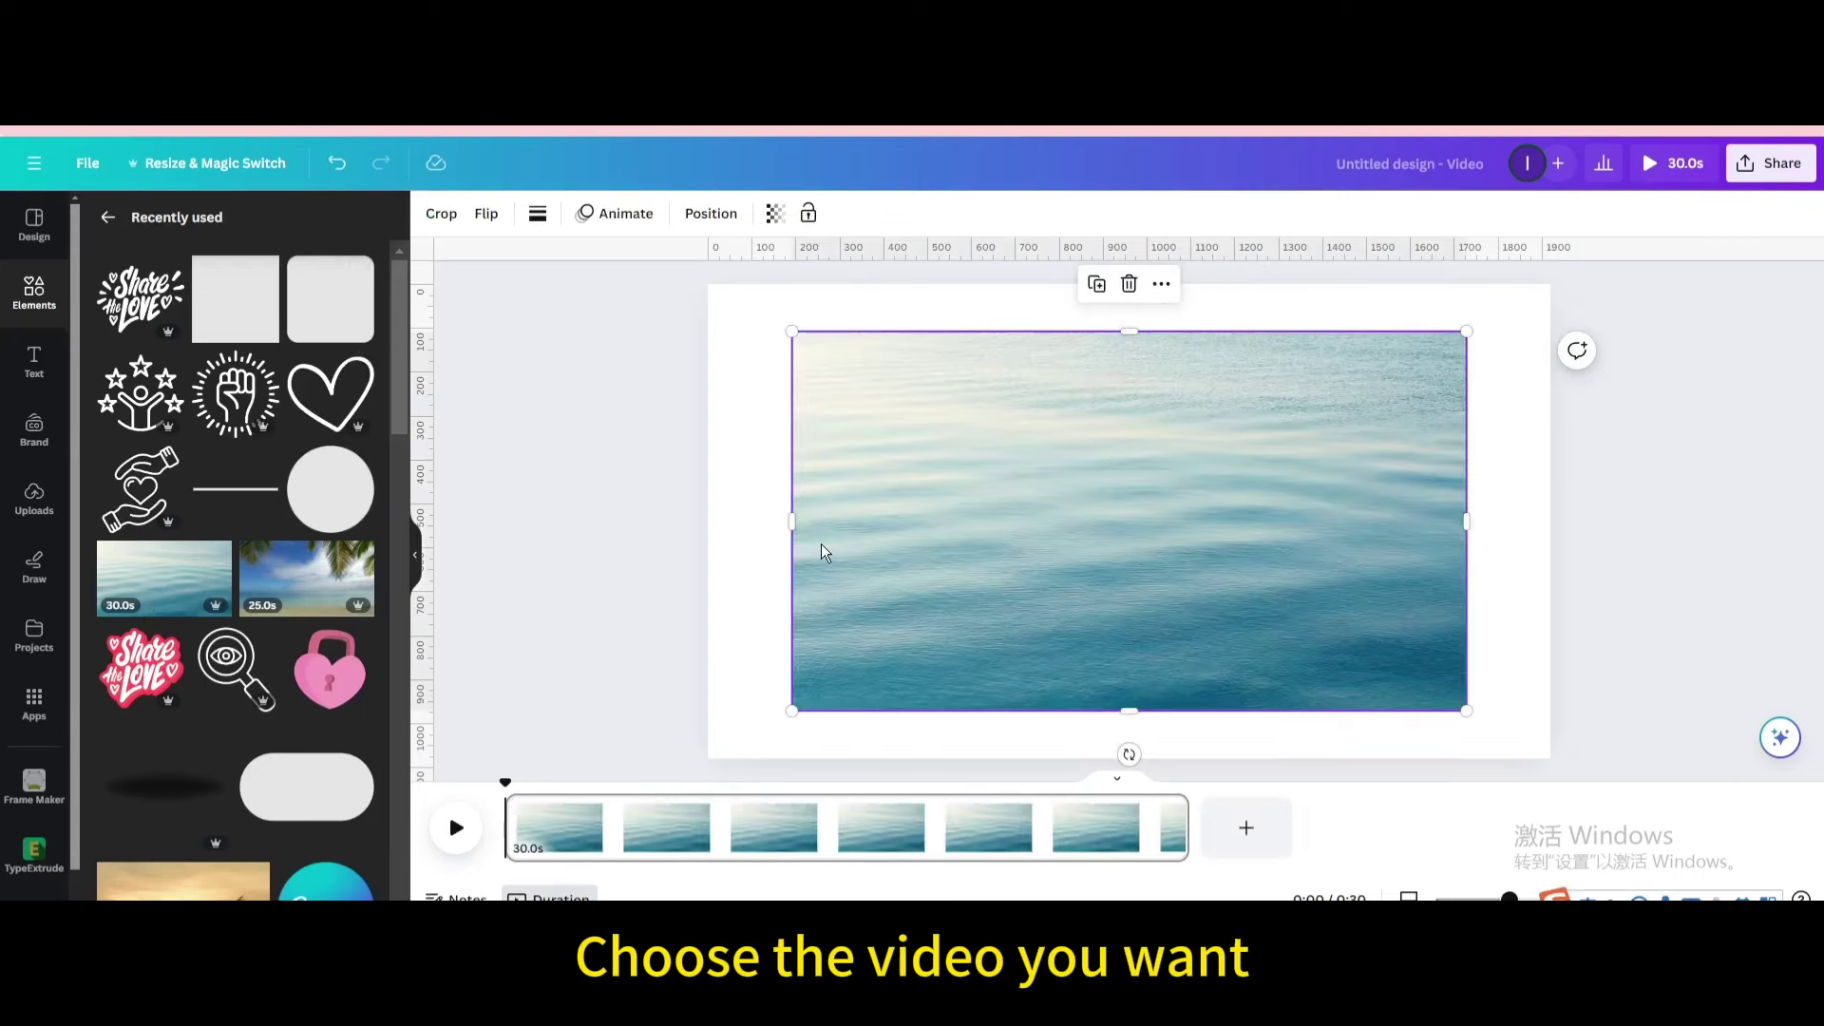
{"action": "right_click", "coordinate": [970, 484]}
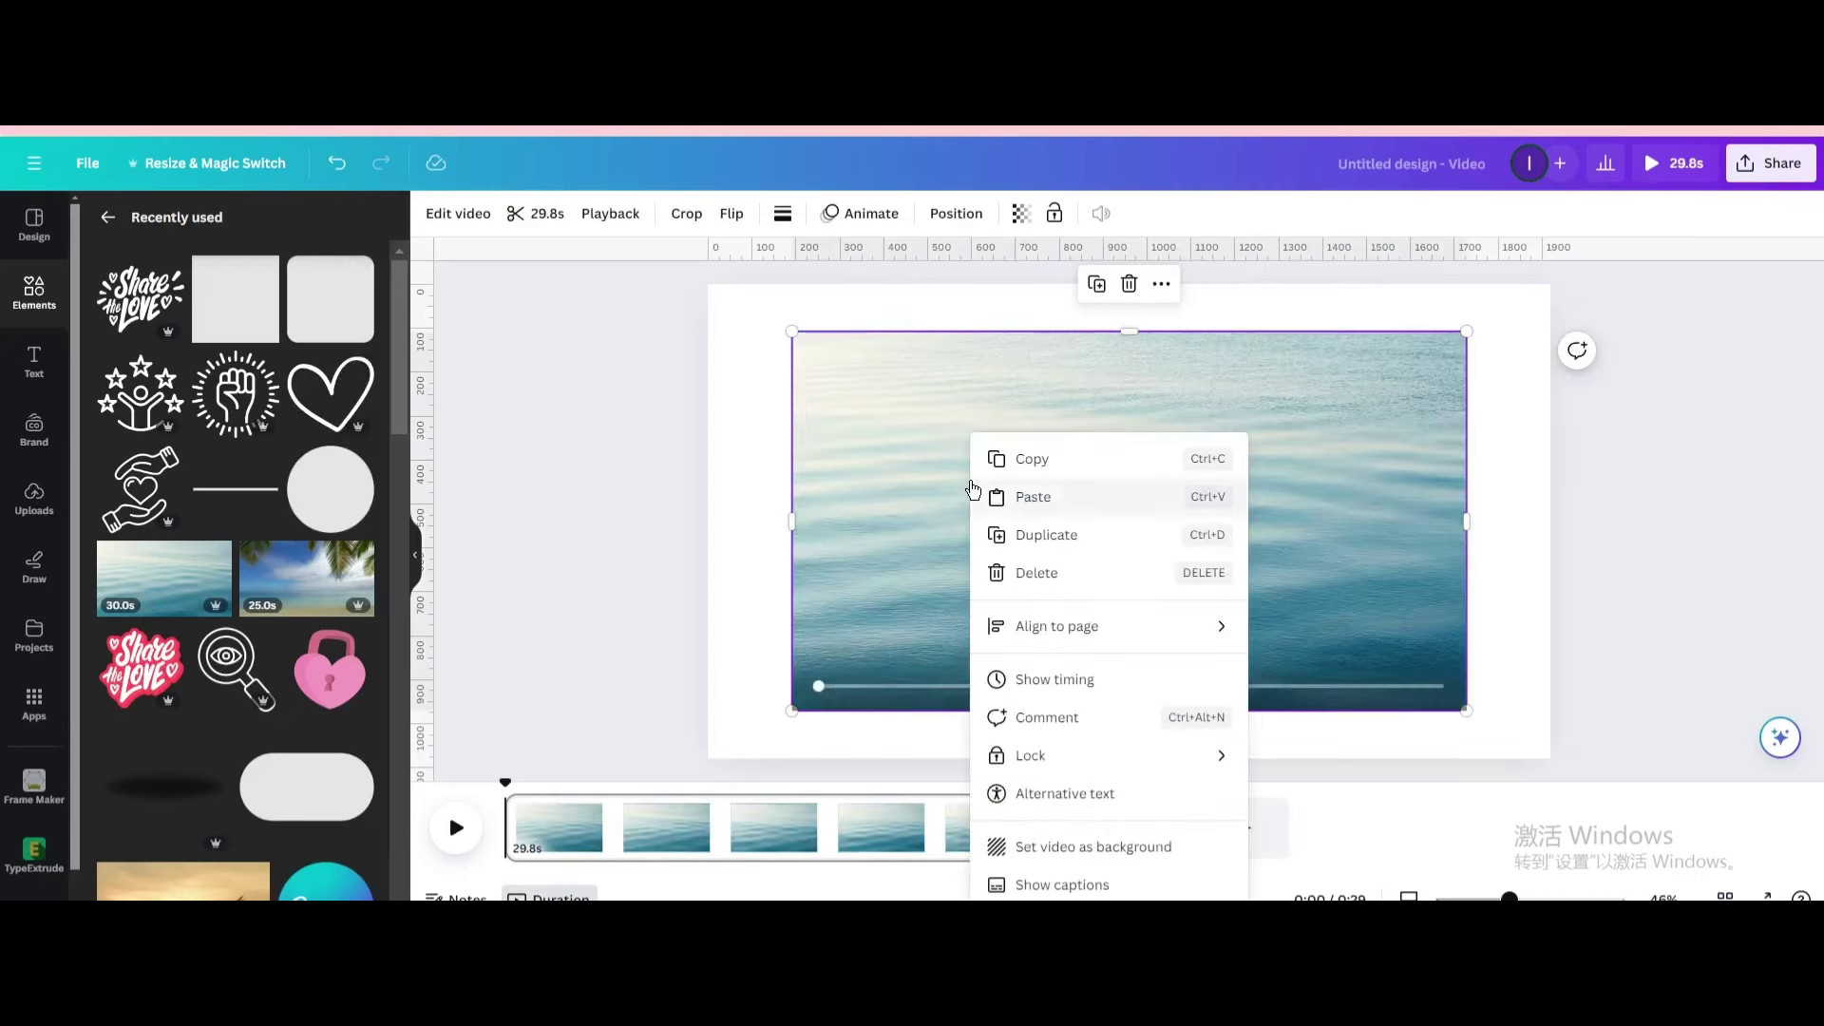
{"action": "left_click", "coordinate": [1042, 846]}
- Trim the ocean background video to 5 seconds
{"action": "left_click", "coordinate": [833, 472]}
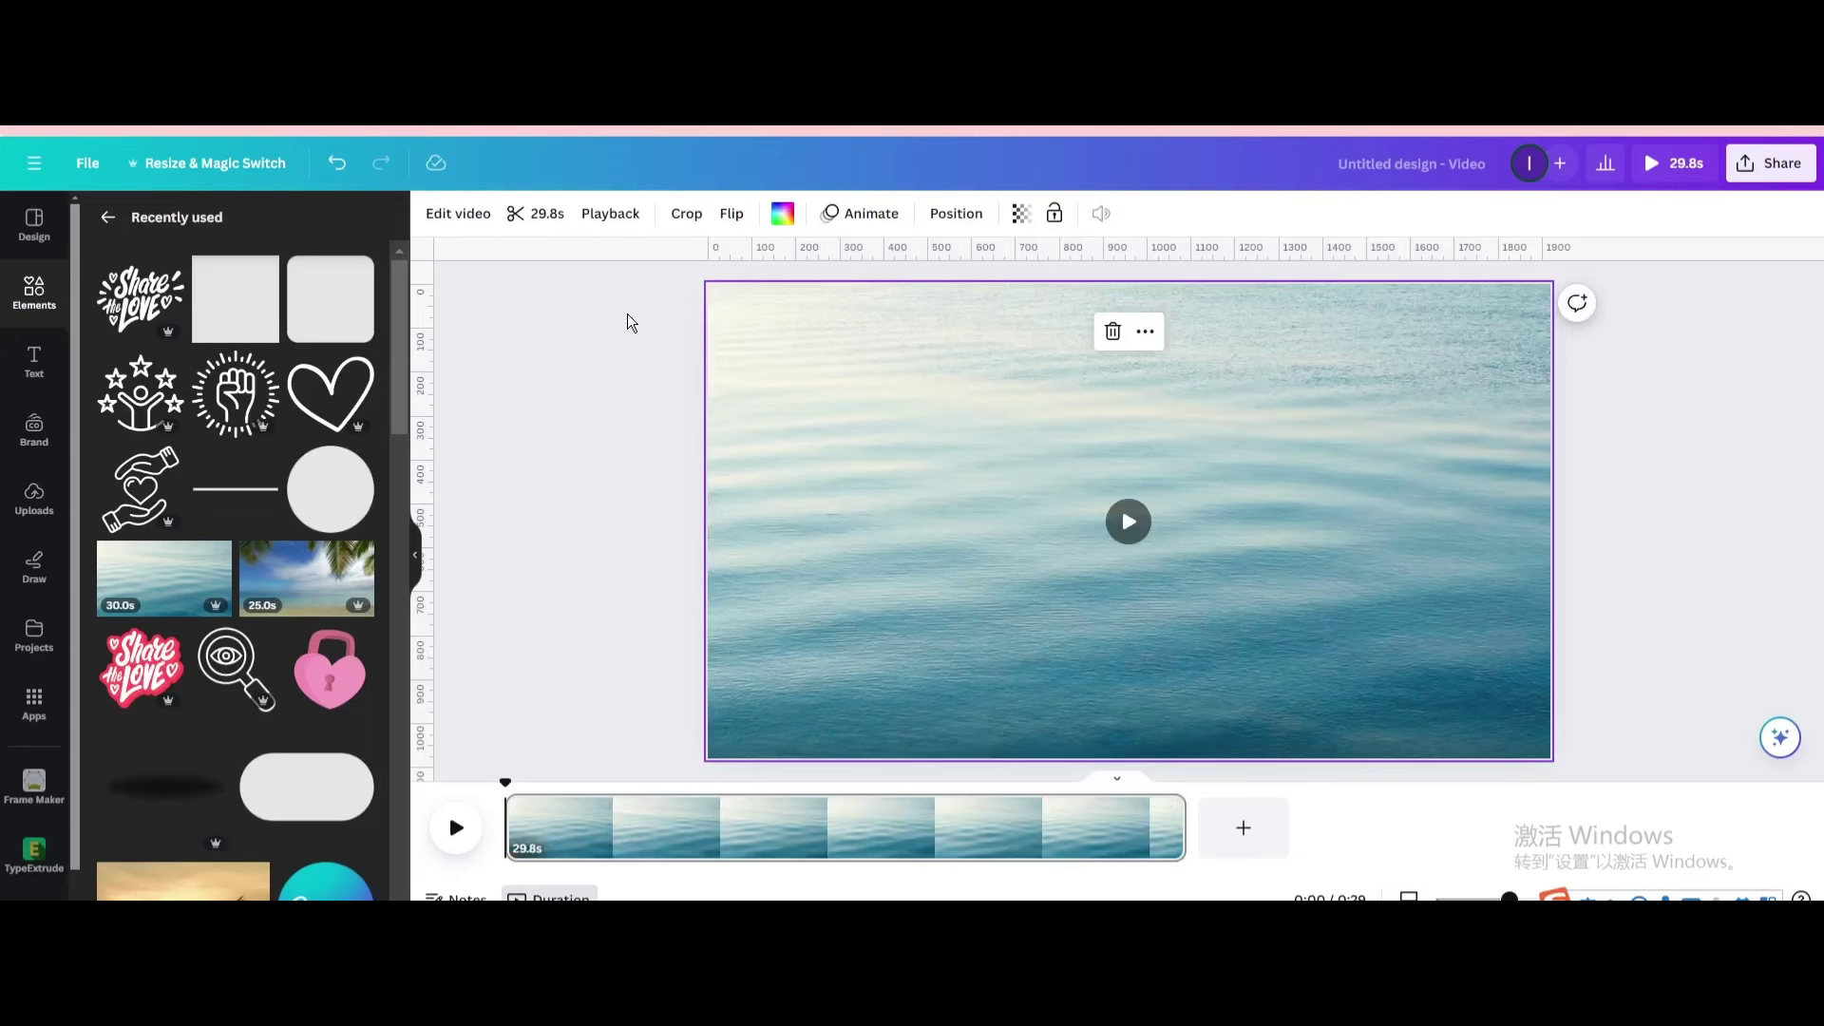
{"action": "left_click", "coordinate": [545, 216]}
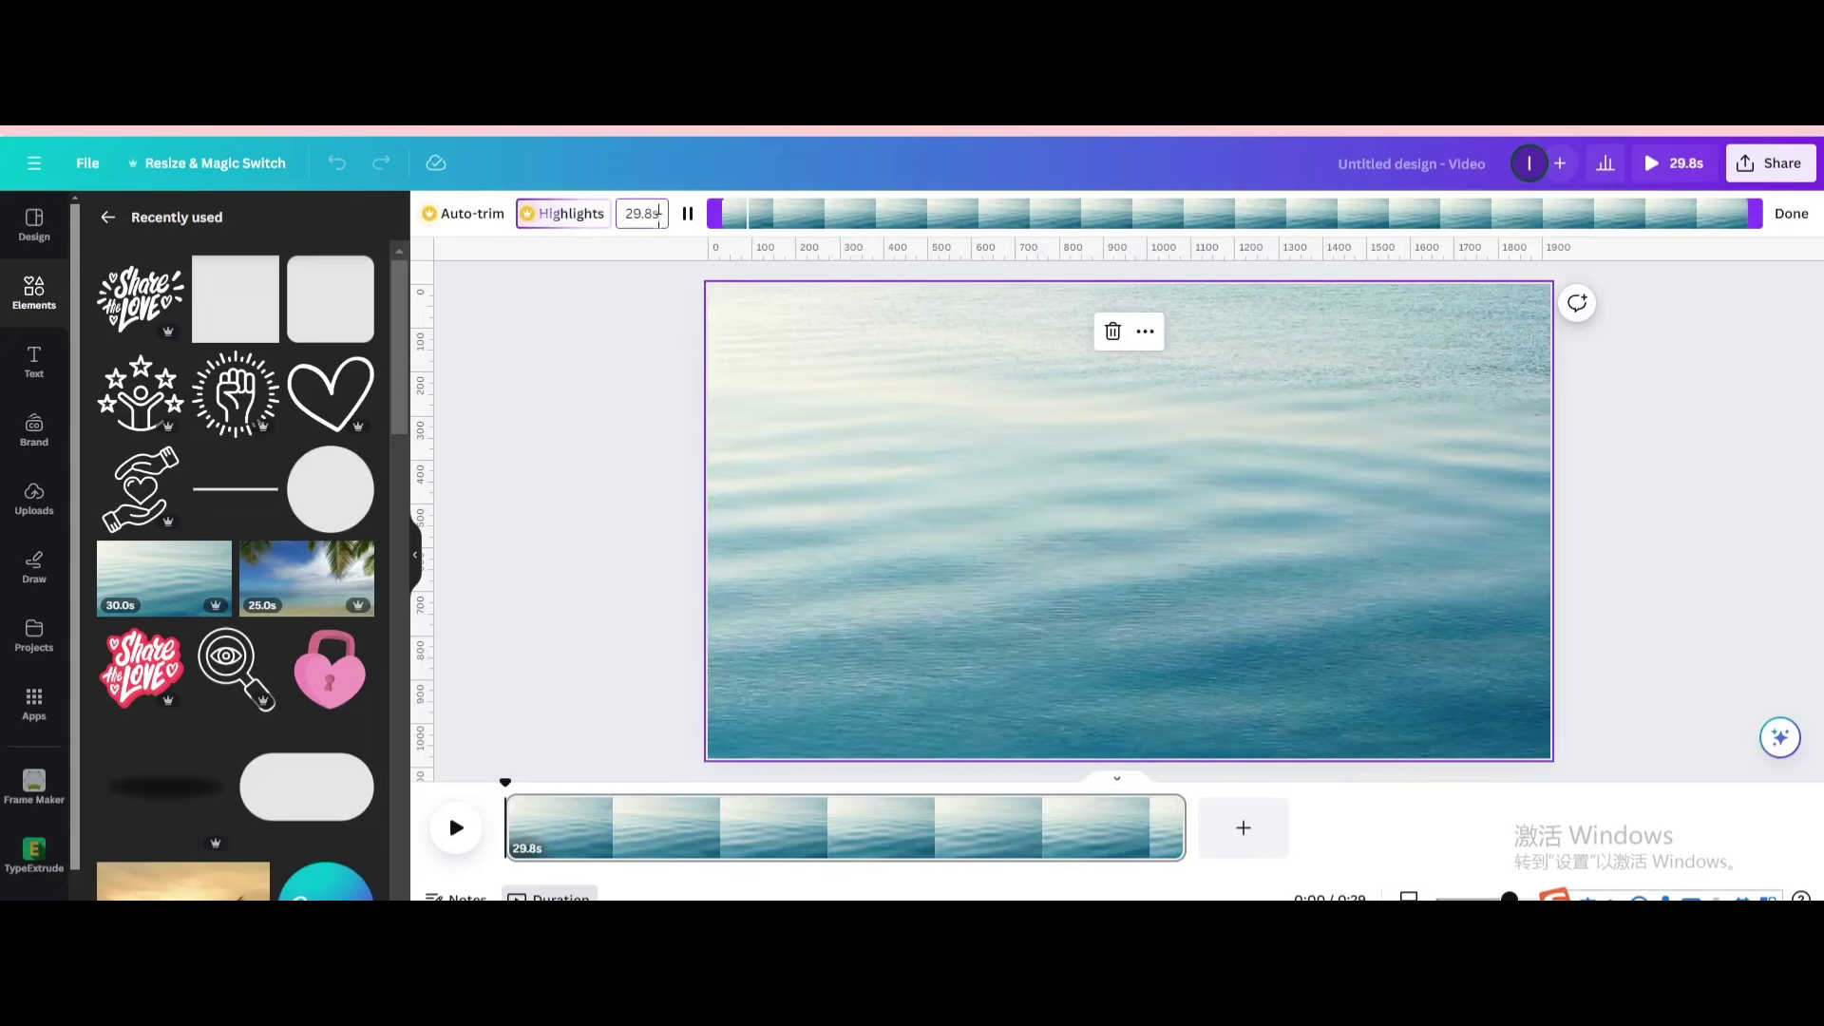
{"action": "left_click_drag", "start_coordinate": [653, 214], "coordinate": [616, 216]}
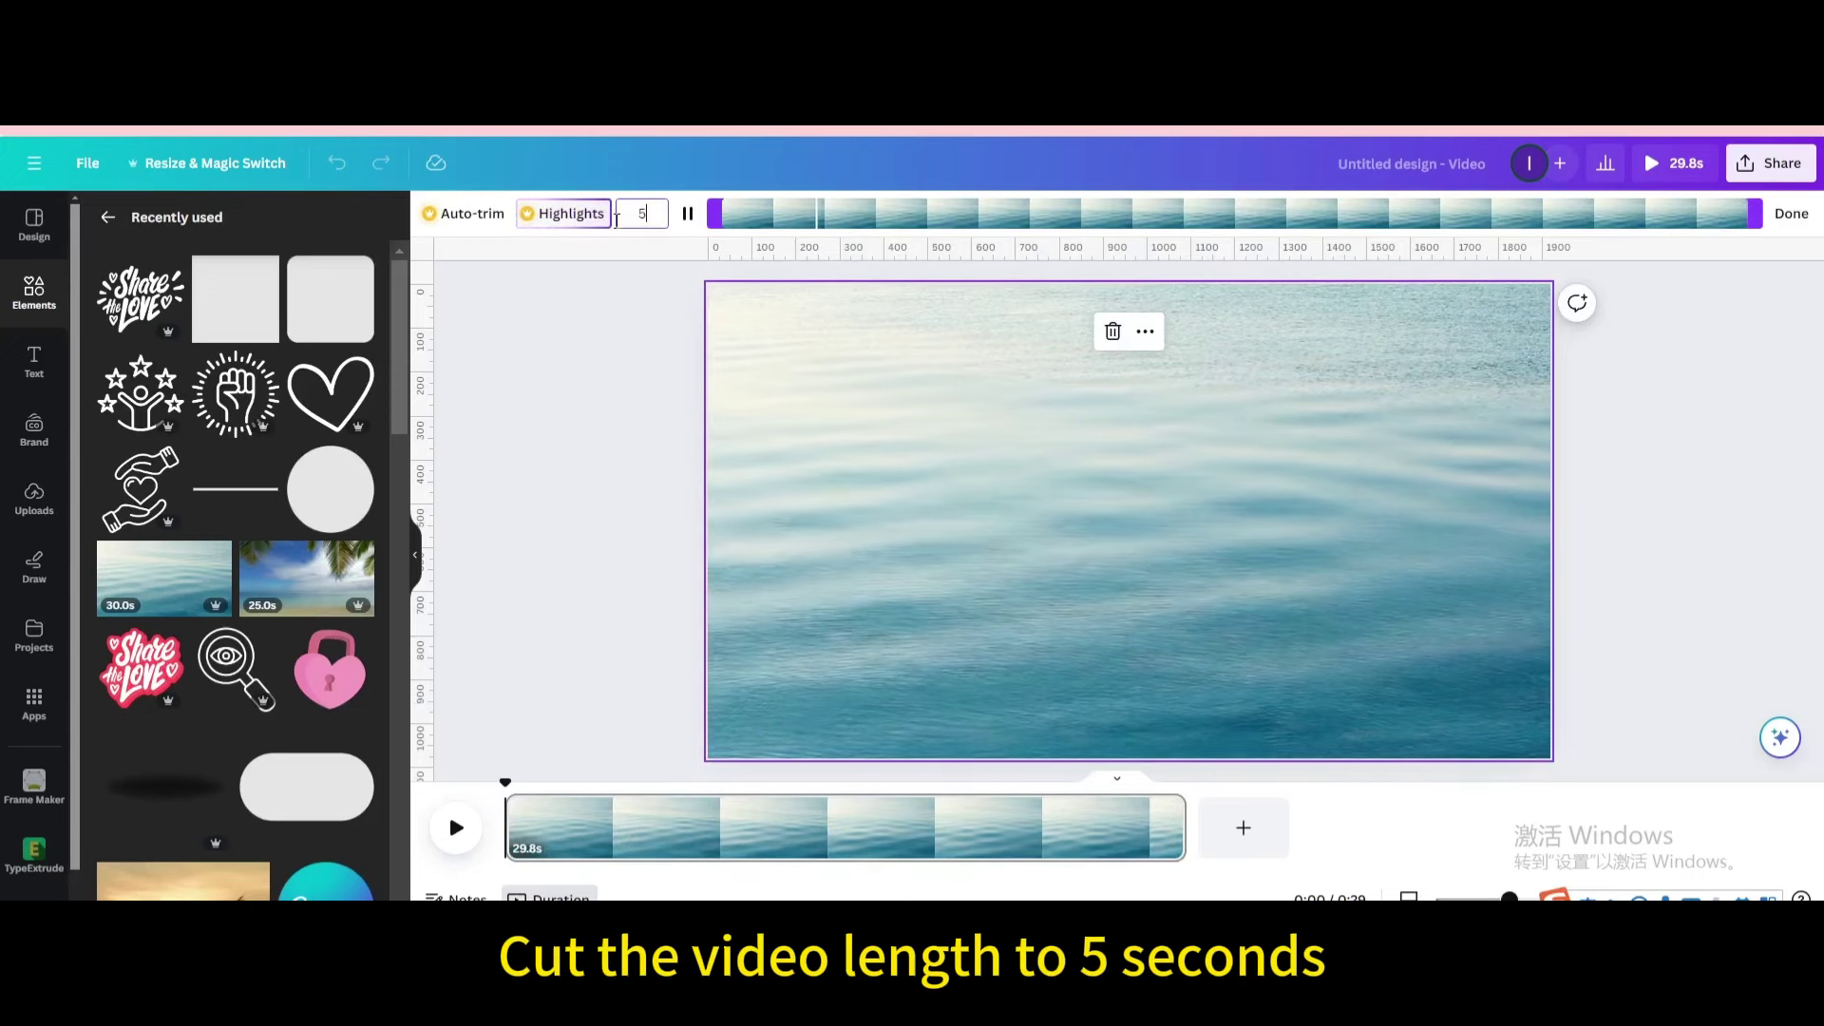
{"action": "type", "text": "5"}
{"action": "key", "text": "Return"}
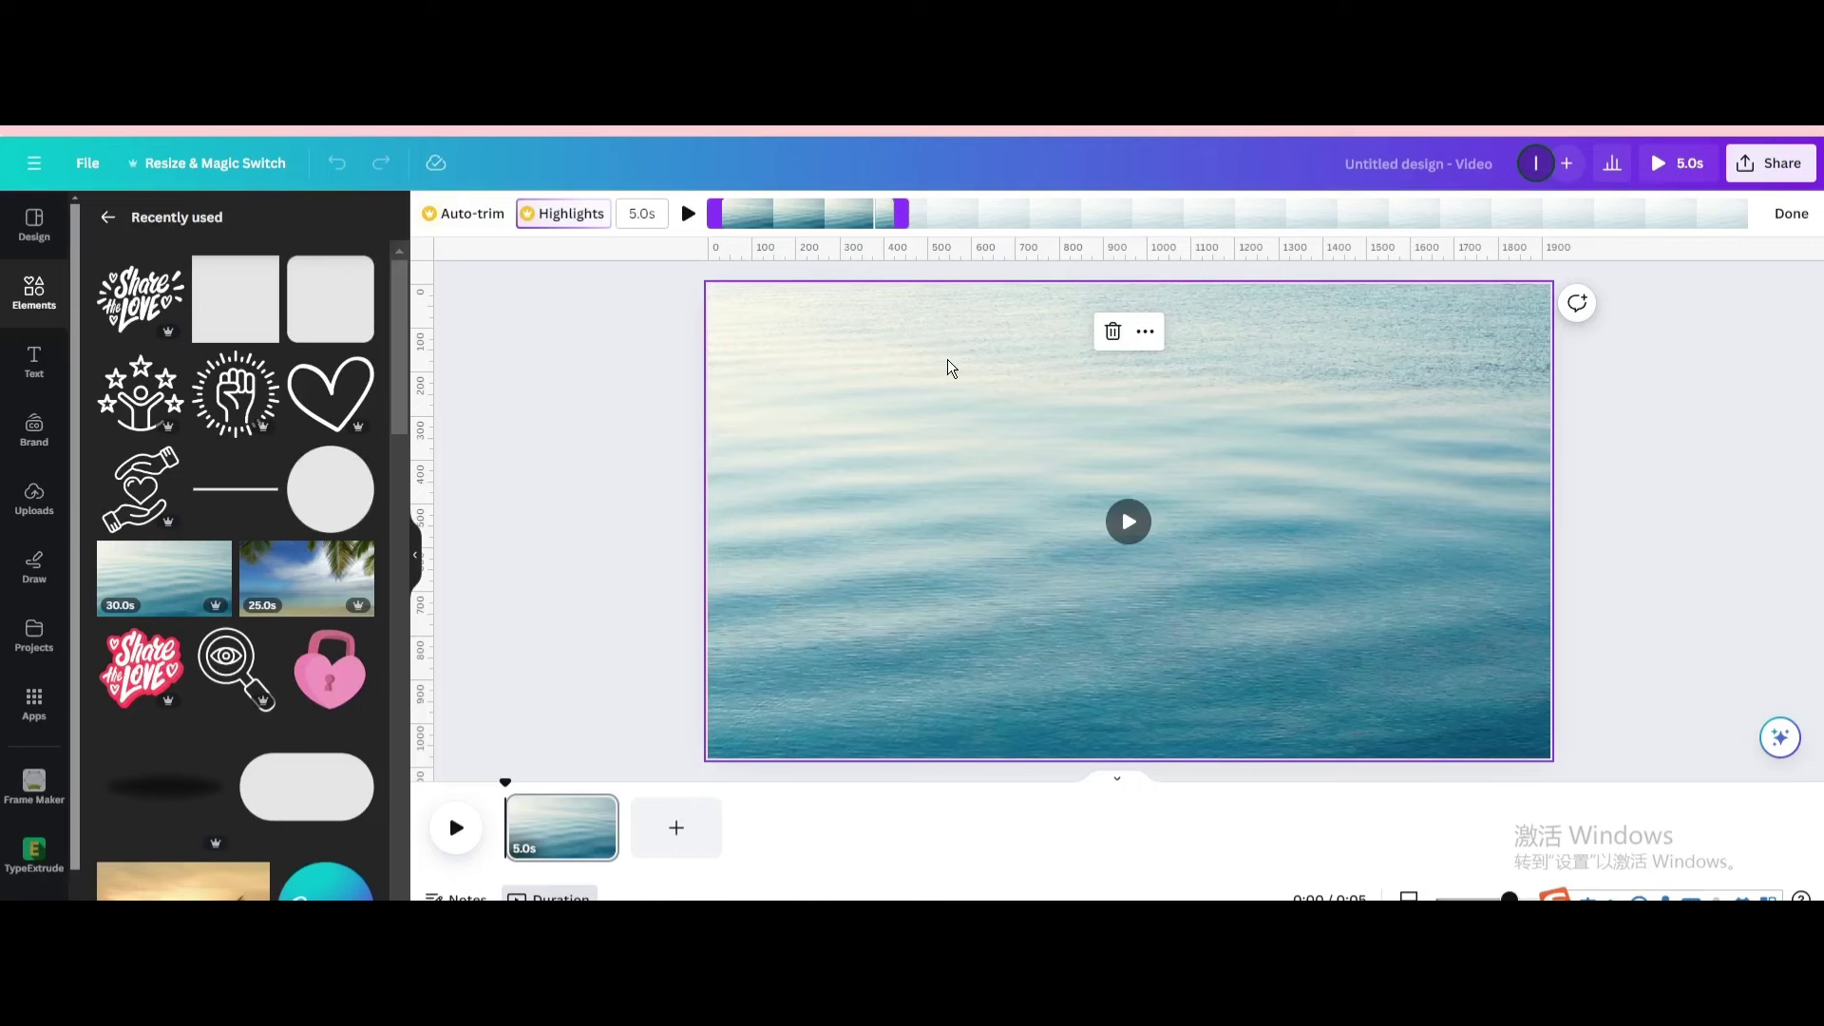
- Add a white rounded square, stretch it into a thin wide bar near the page top
{"action": "left_click", "coordinate": [108, 218]}
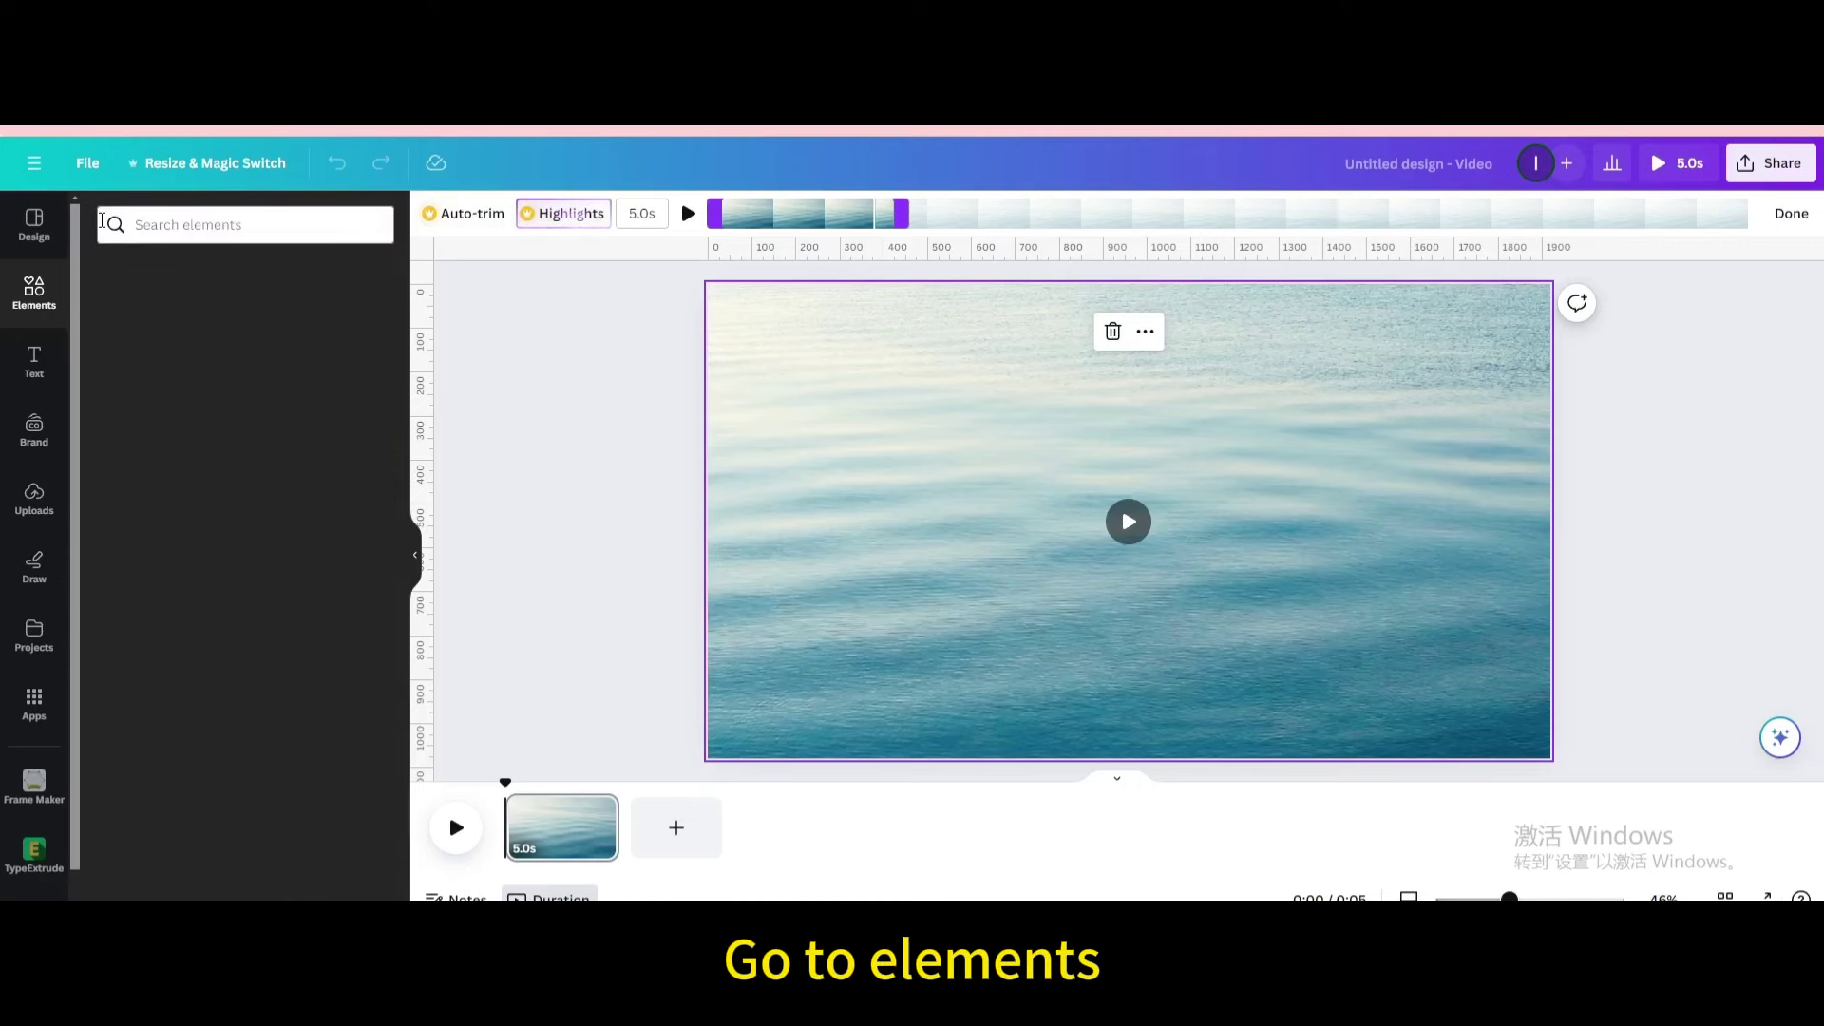
{"action": "scroll", "coordinate": [214, 400], "scroll_direction": "down", "scroll_amount": 1}
{"action": "scroll", "coordinate": [257, 456], "scroll_direction": "down", "scroll_amount": 2}
{"action": "scroll", "coordinate": [300, 513], "scroll_direction": "down", "scroll_amount": 1}
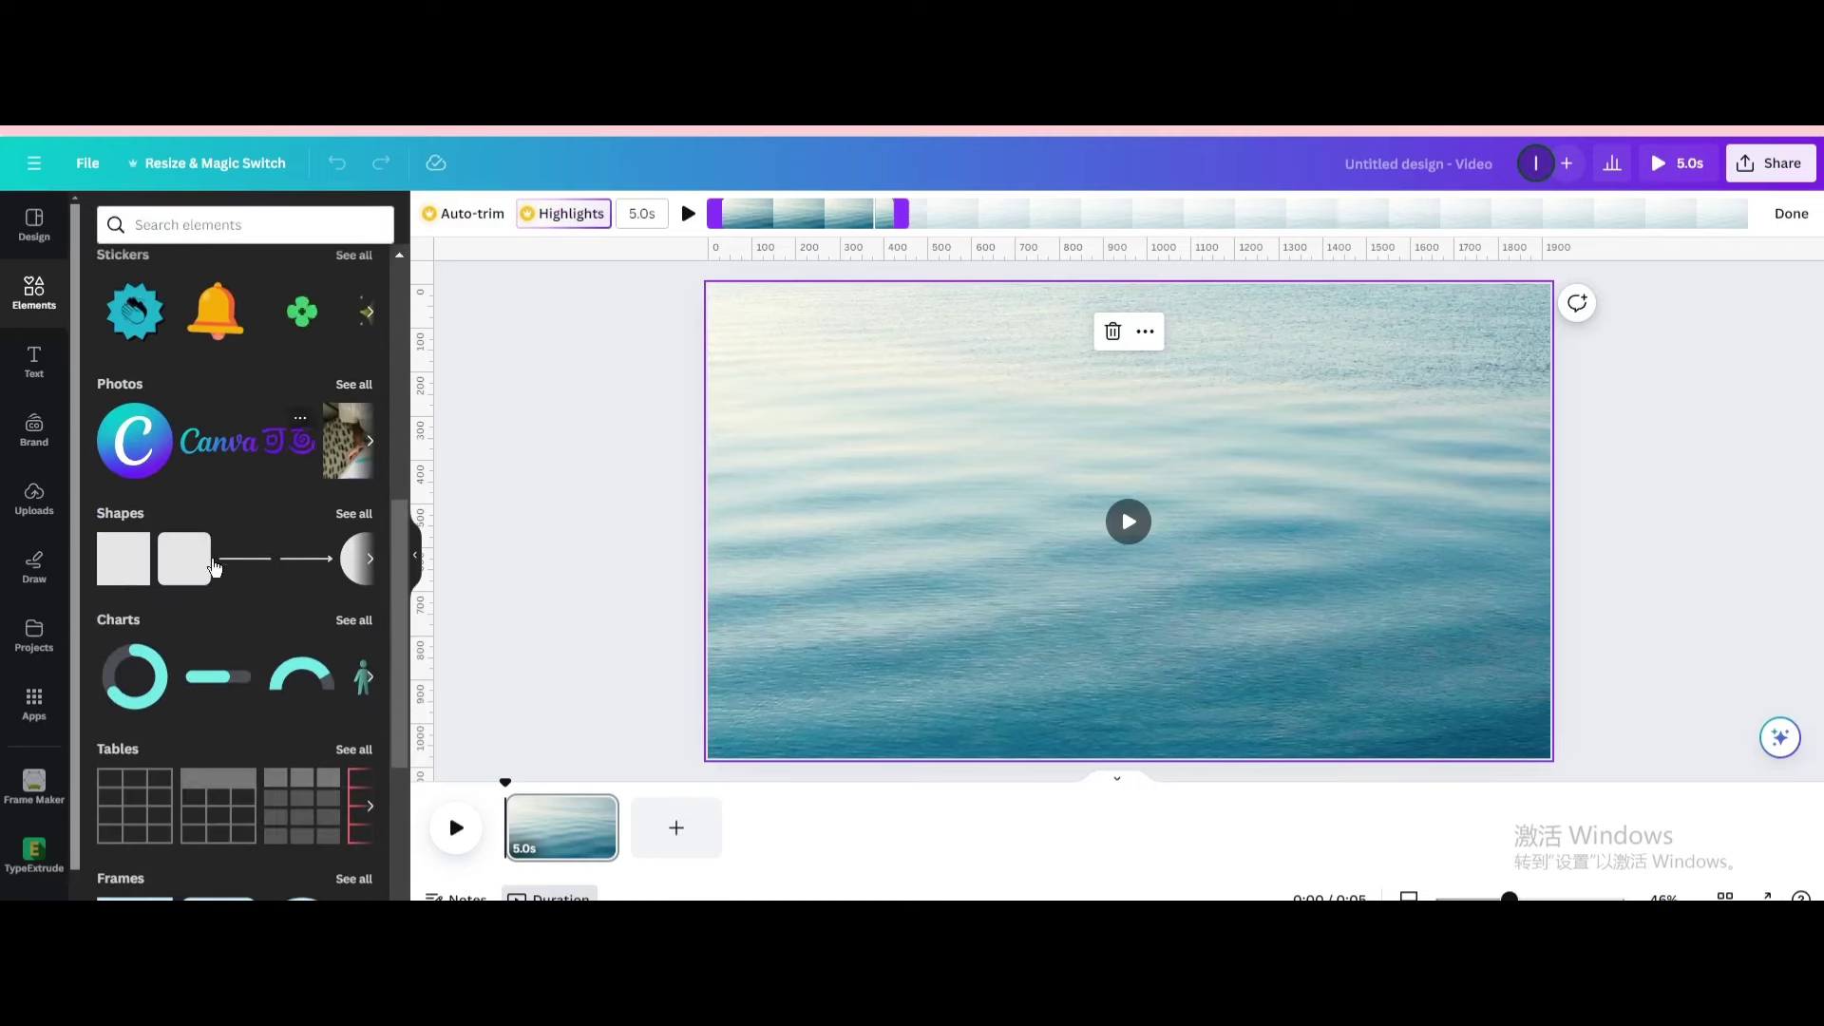
{"action": "mouse_move", "coordinate": [183, 559]}
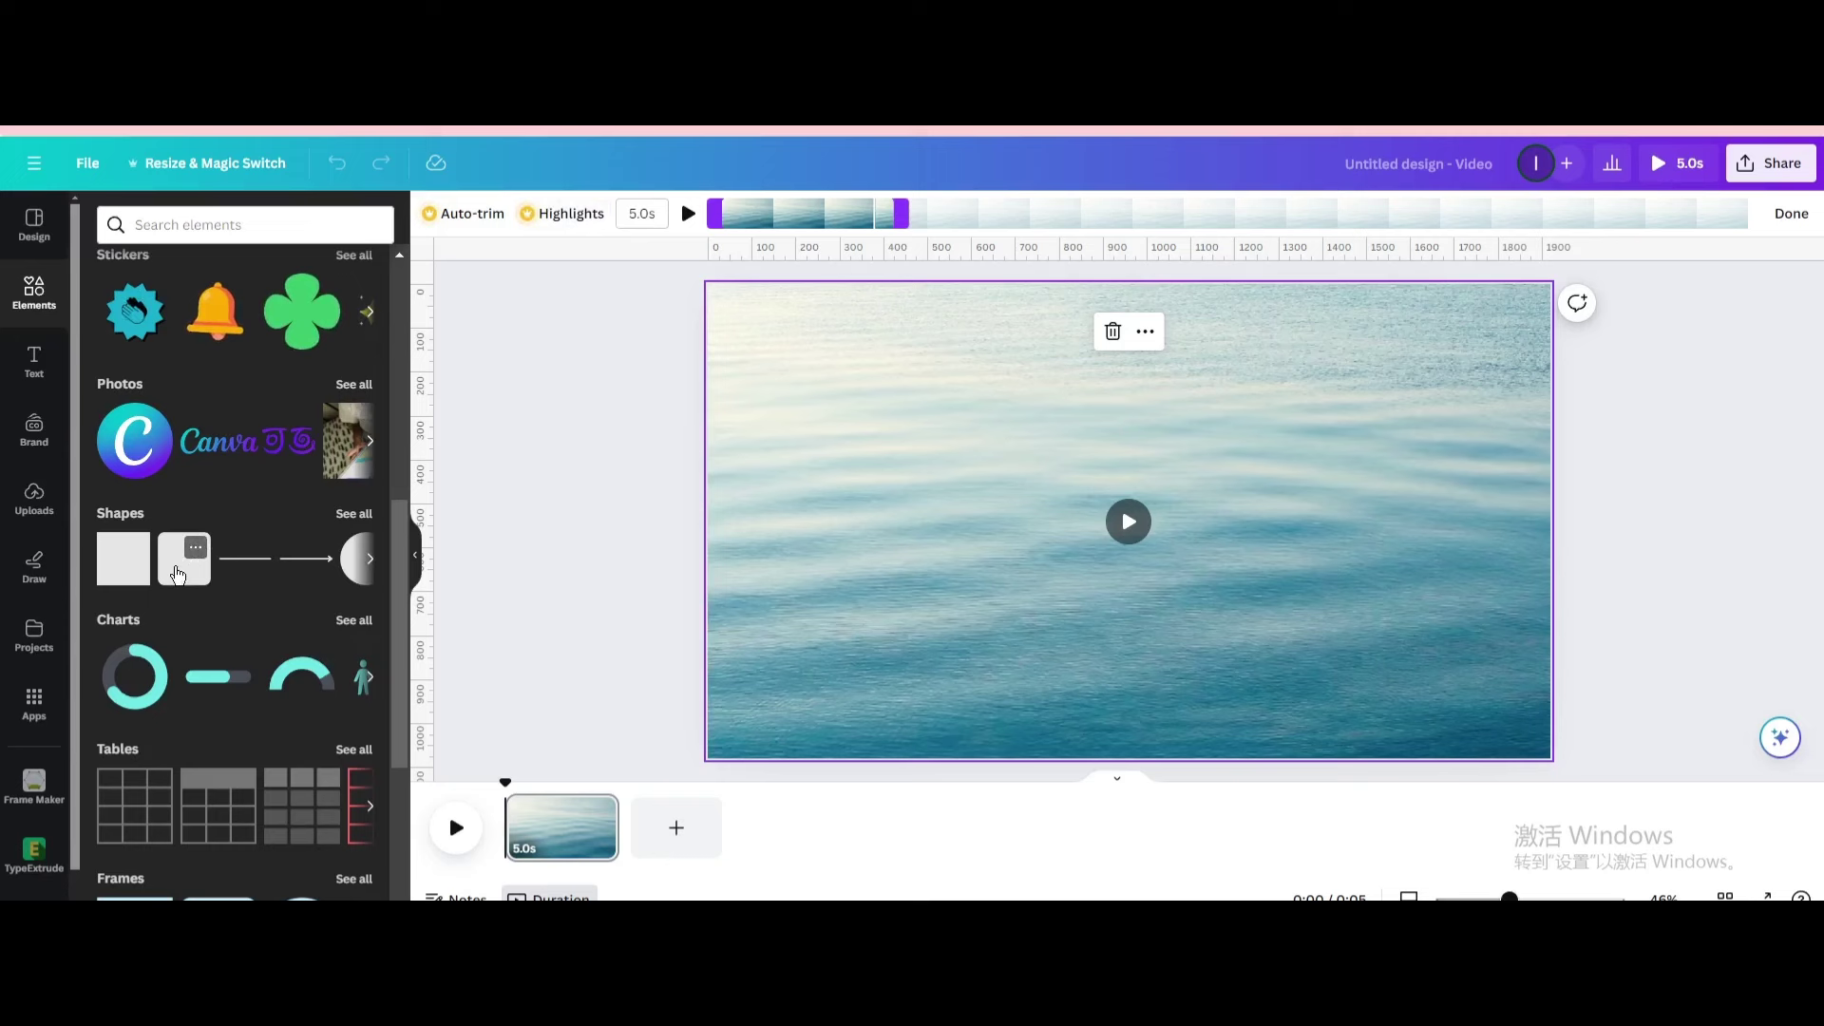
{"action": "left_click", "coordinate": [178, 574]}
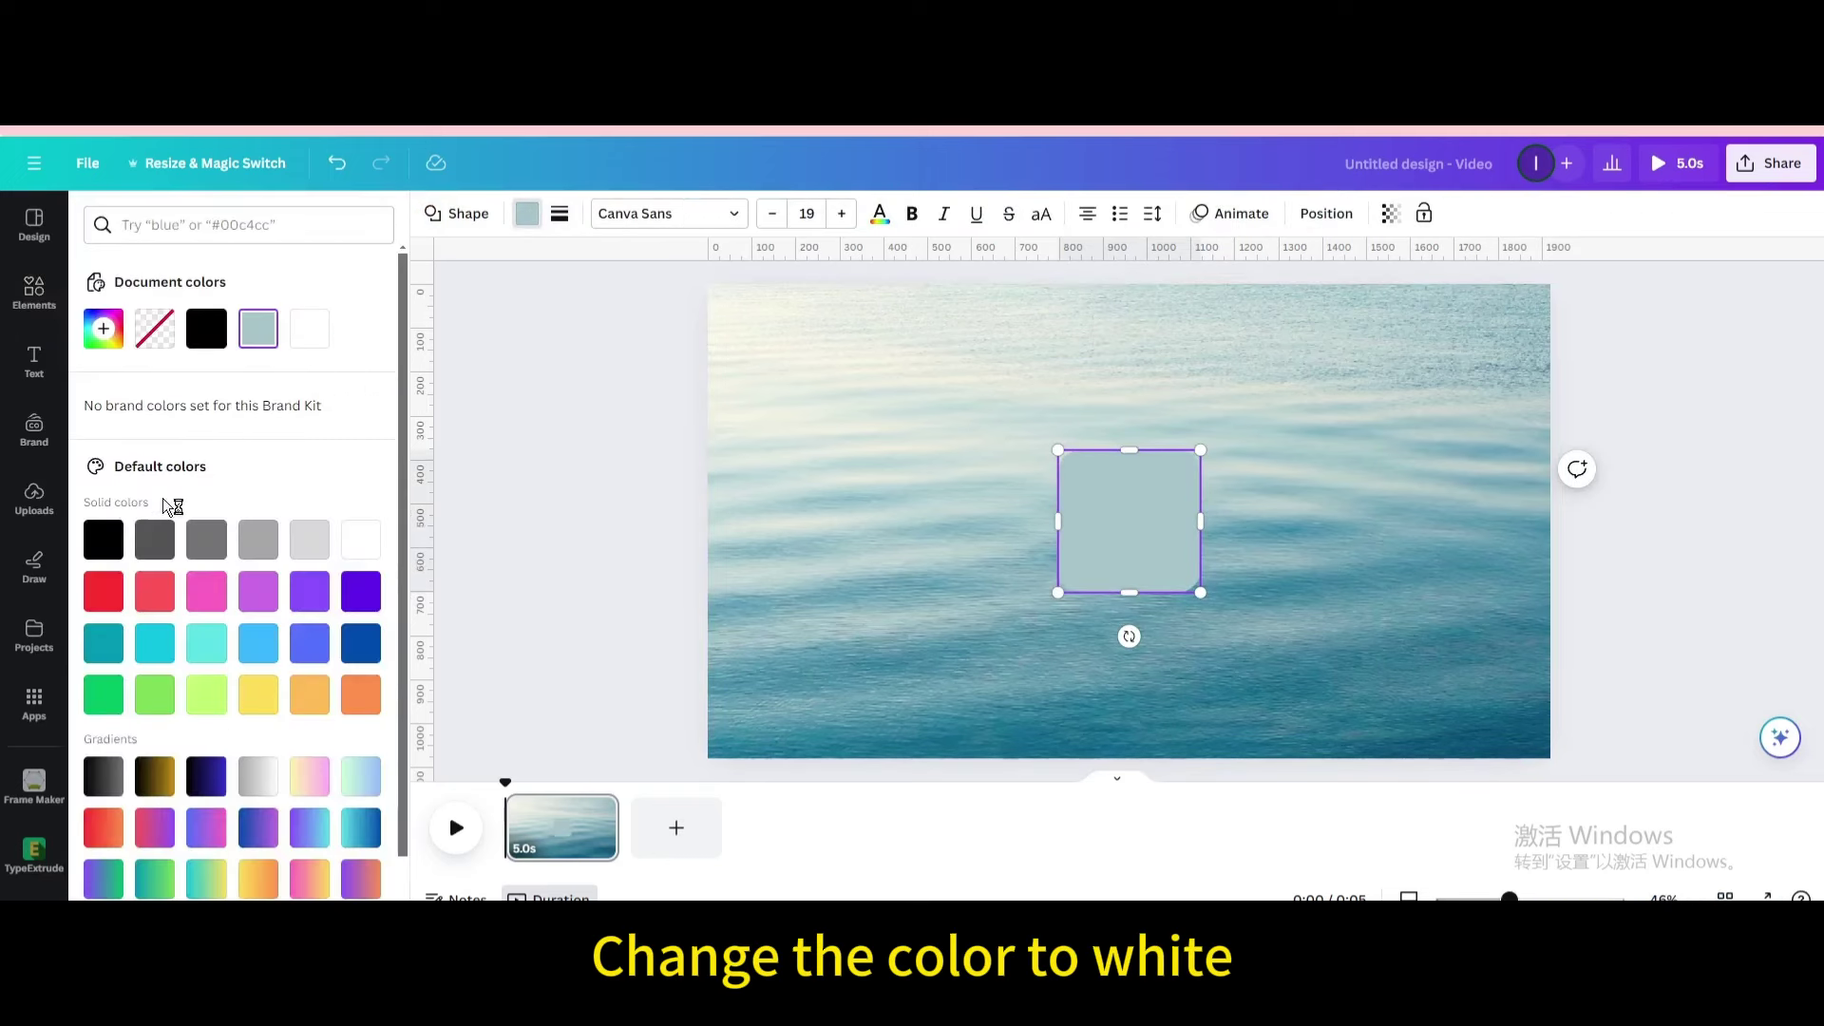
{"action": "left_click", "coordinate": [360, 541]}
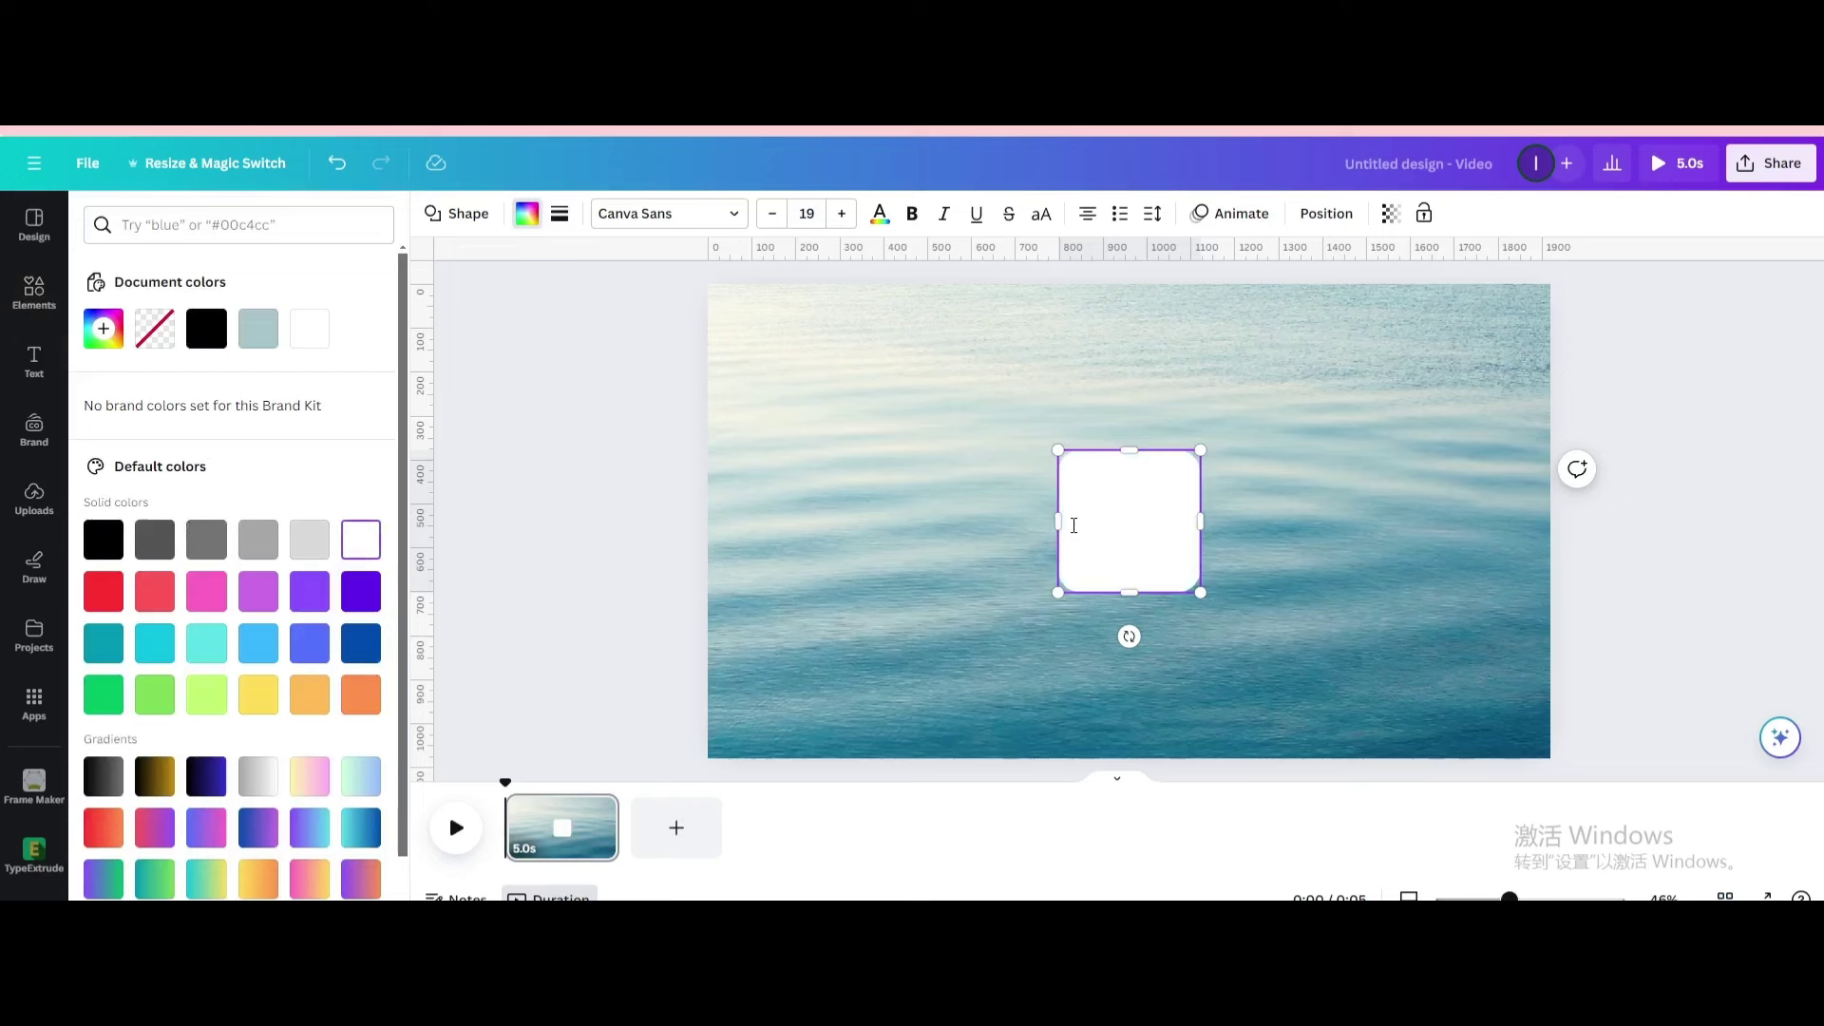
{"action": "left_click_drag", "start_coordinate": [1057, 522], "coordinate": [852, 521]}
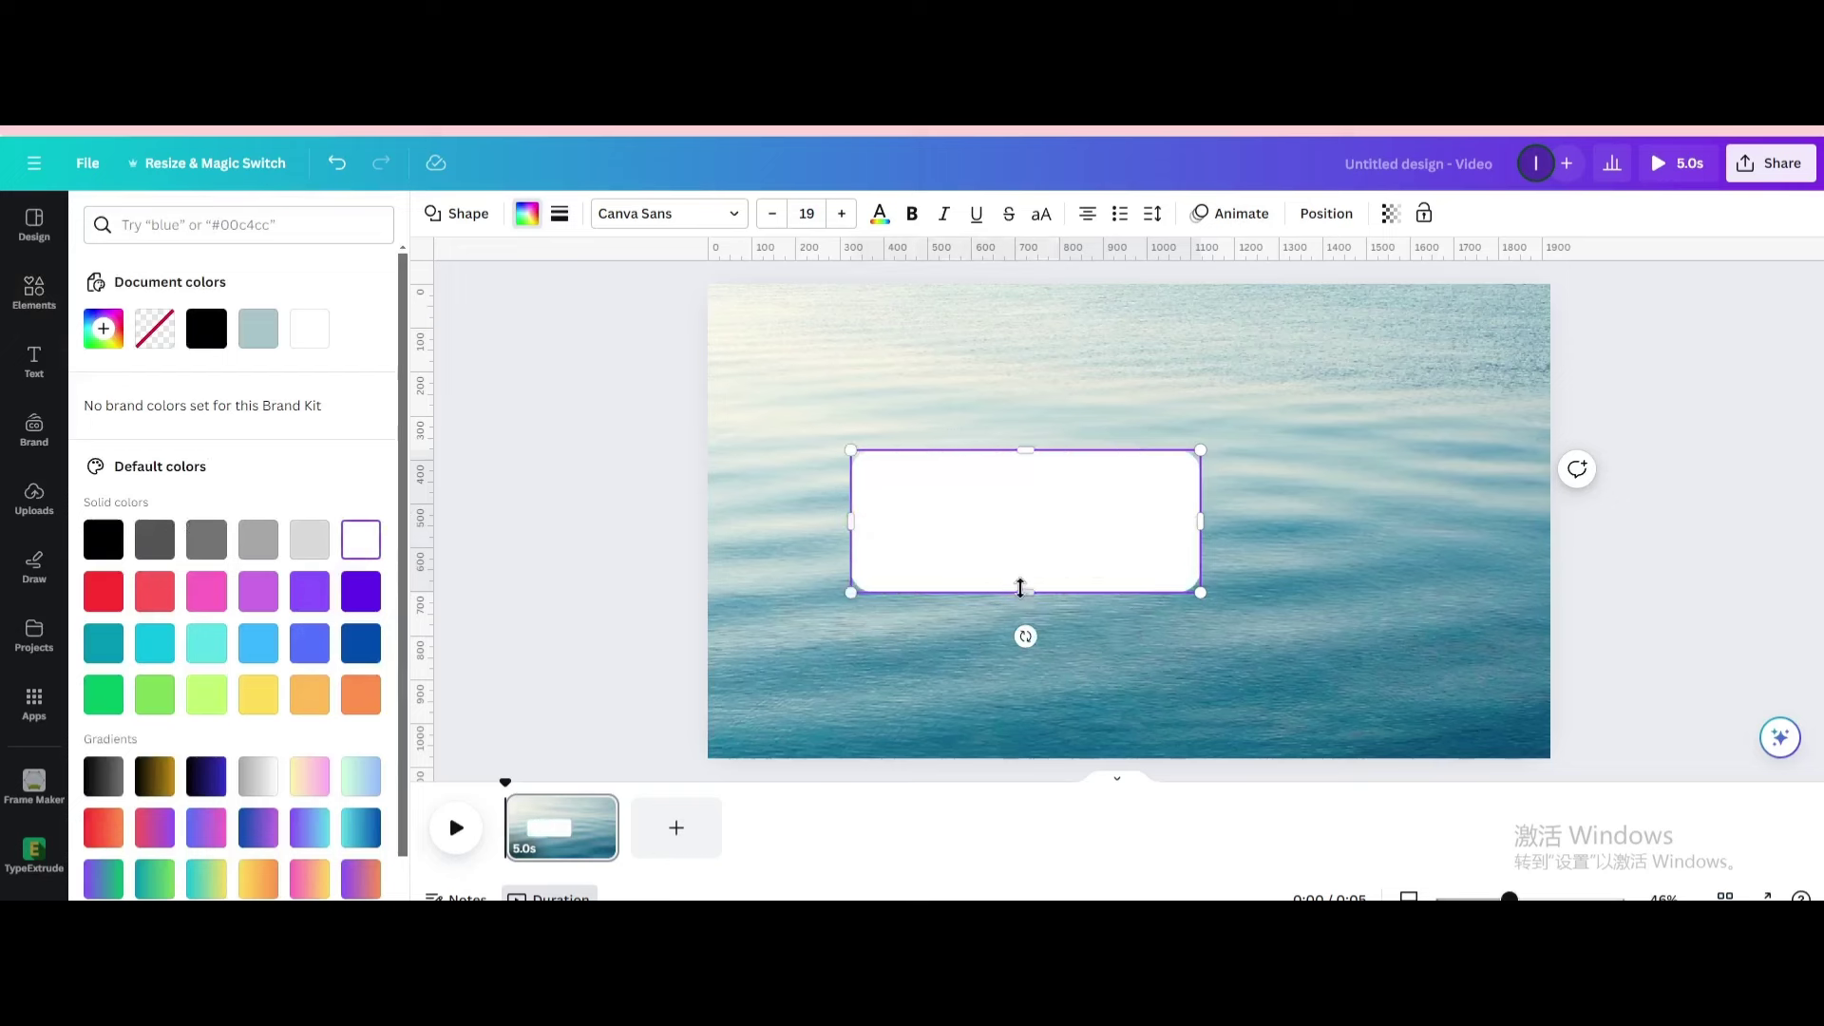
{"action": "left_click_drag", "start_coordinate": [1019, 588], "coordinate": [1009, 485]}
{"action": "left_click_drag", "start_coordinate": [1209, 470], "coordinate": [1444, 485]}
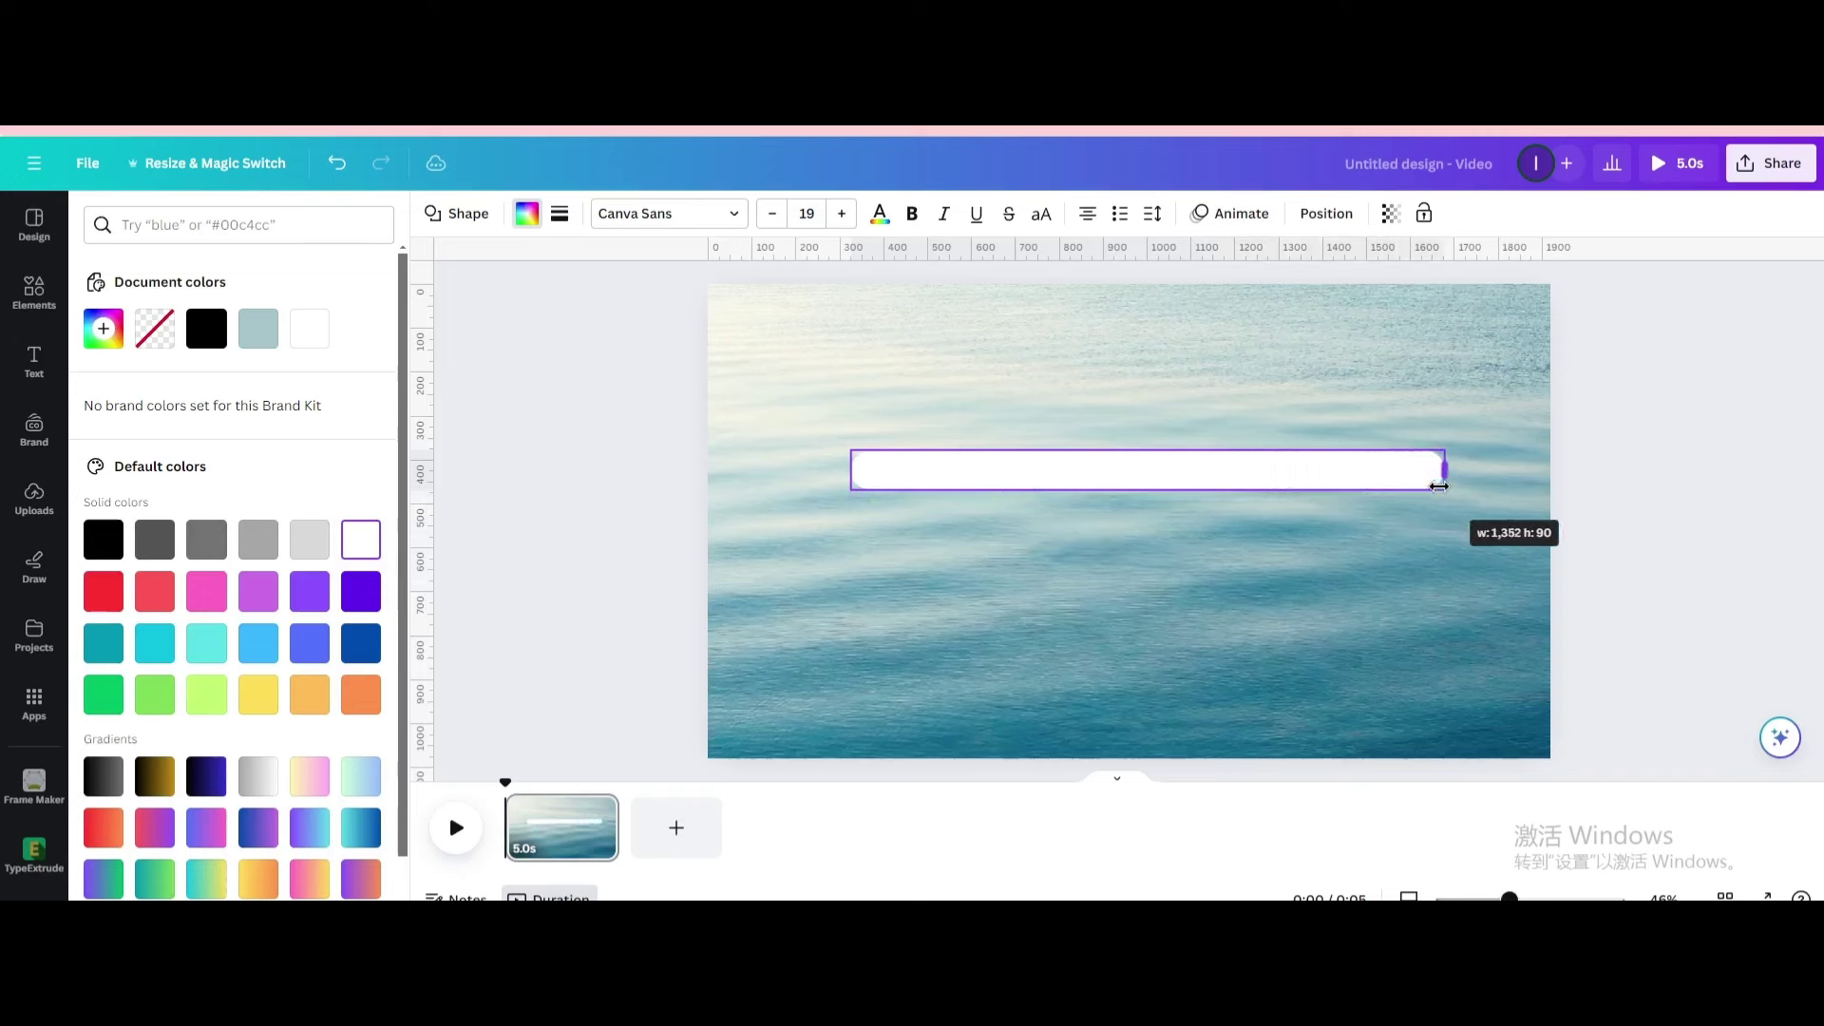
{"action": "left_click", "coordinate": [1383, 518]}
{"action": "mouse_move", "coordinate": [1152, 472]}
{"action": "left_mouse_down"}
{"action": "mouse_move", "coordinate": [1142, 323]}
{"action": "mouse_move", "coordinate": [1123, 335]}
{"action": "left_mouse_up"}
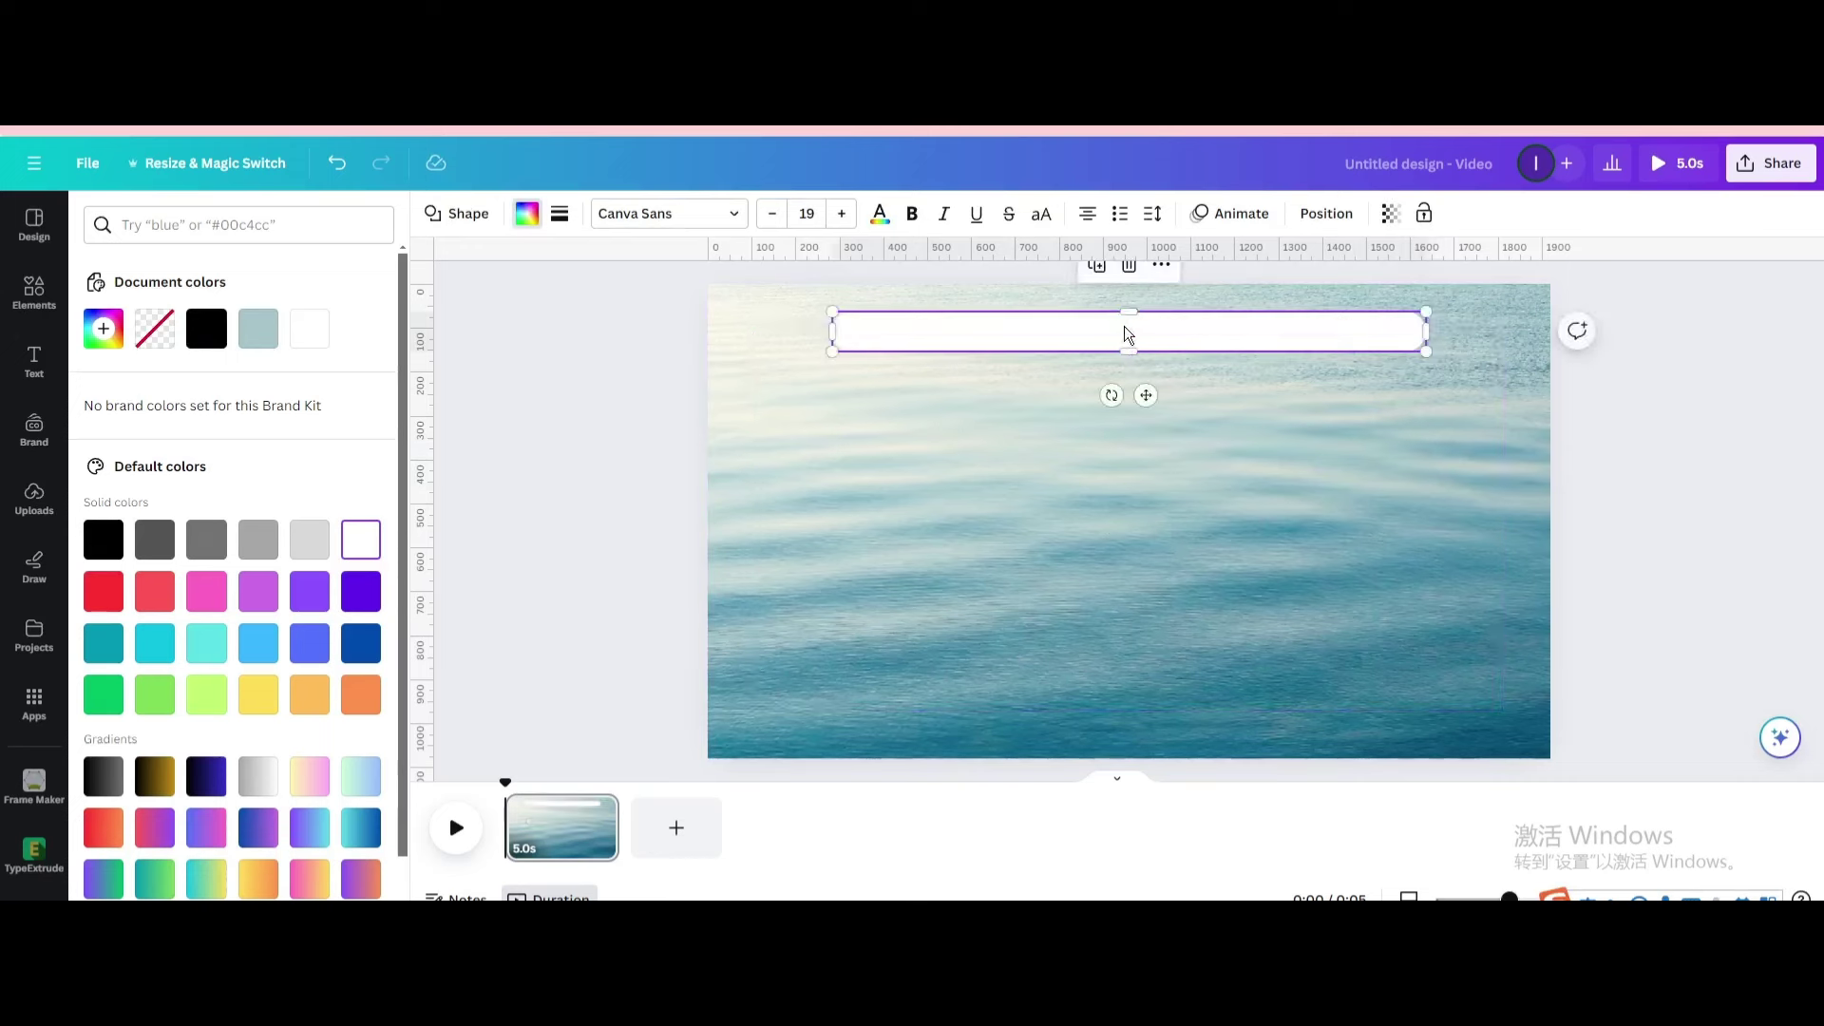
- Give the bar a thick white border and a transparent fill
{"action": "left_click", "coordinate": [558, 212]}
{"action": "left_click_drag", "start_coordinate": [561, 337], "coordinate": [617, 349]}
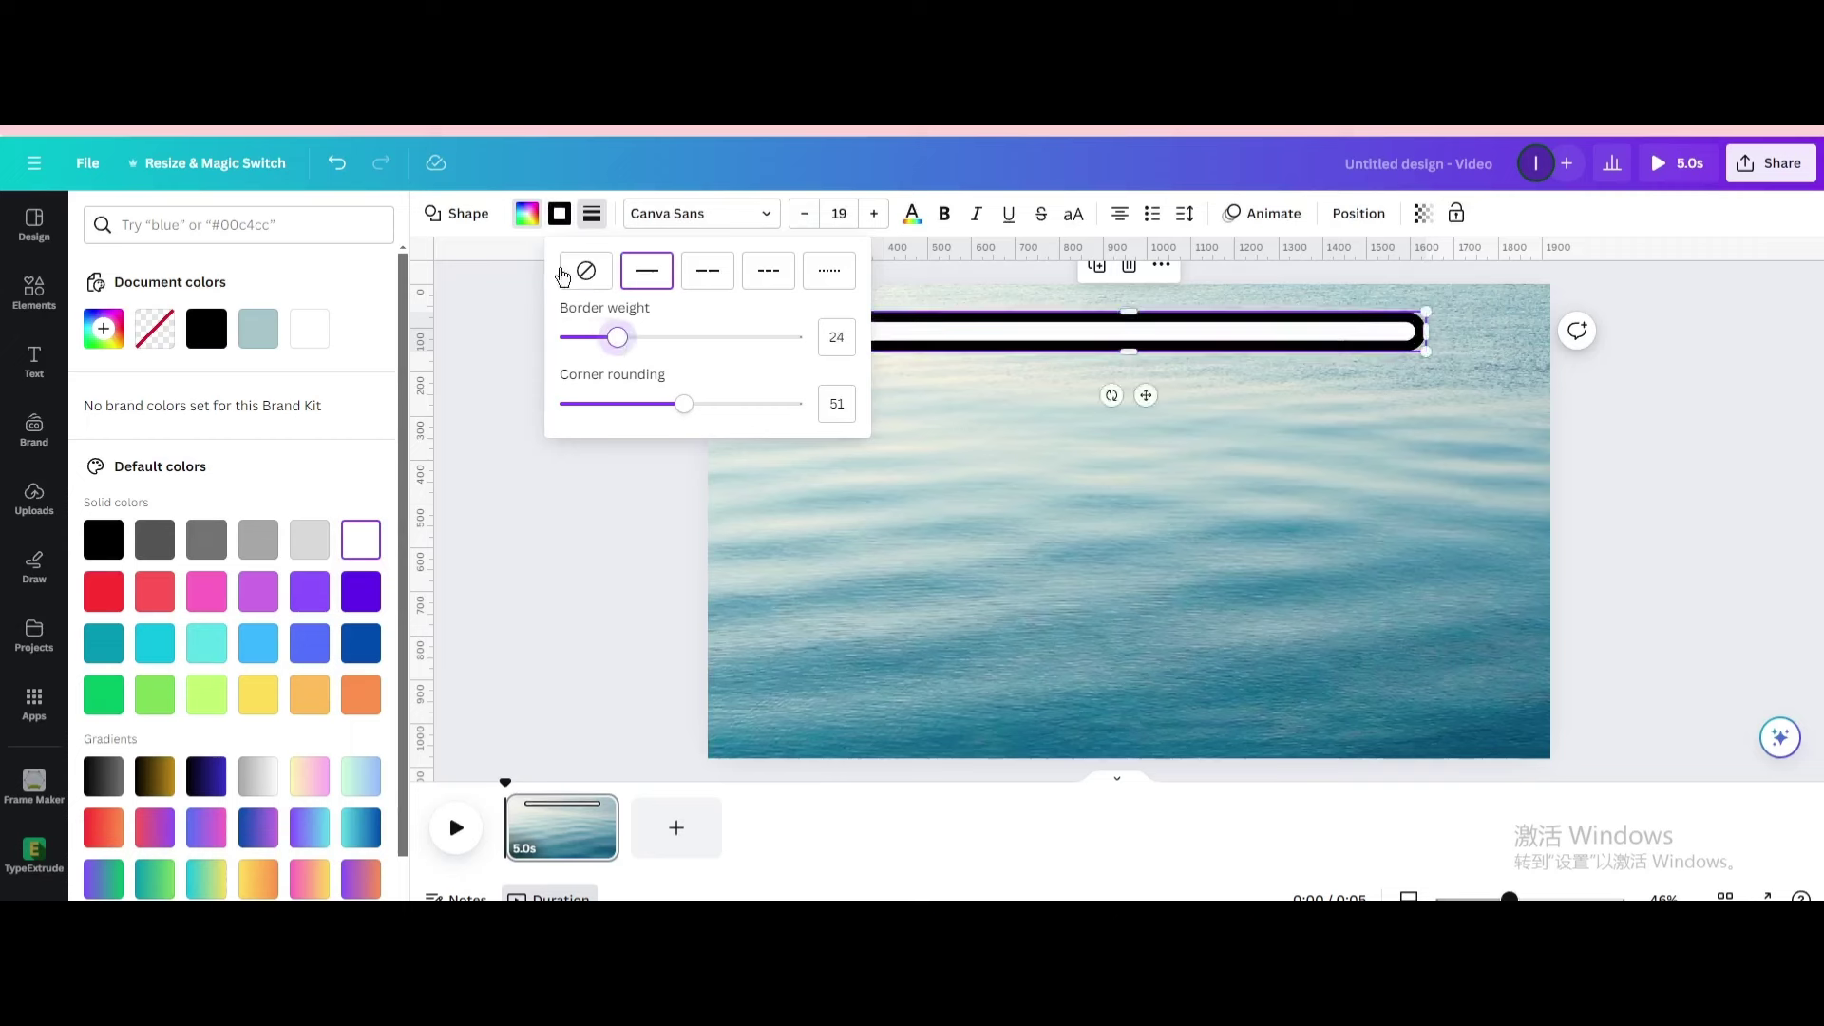
{"action": "left_click", "coordinate": [555, 212]}
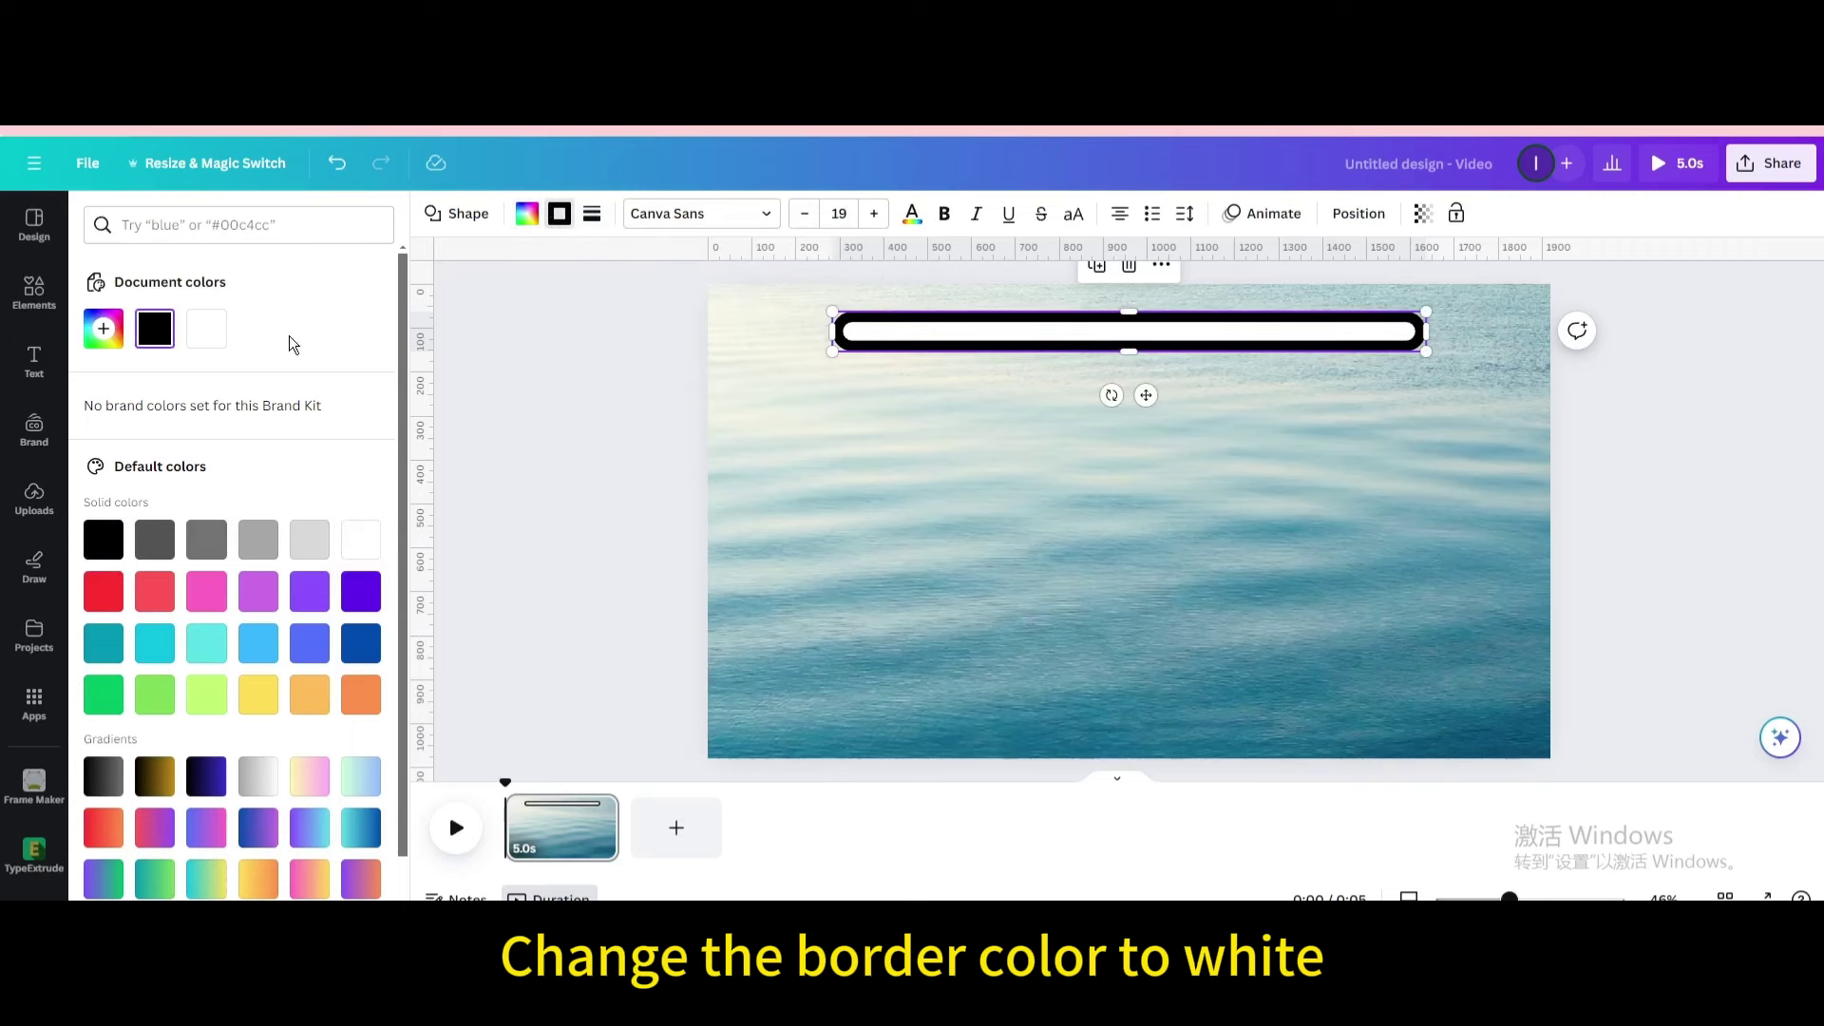
{"action": "left_click", "coordinate": [206, 335]}
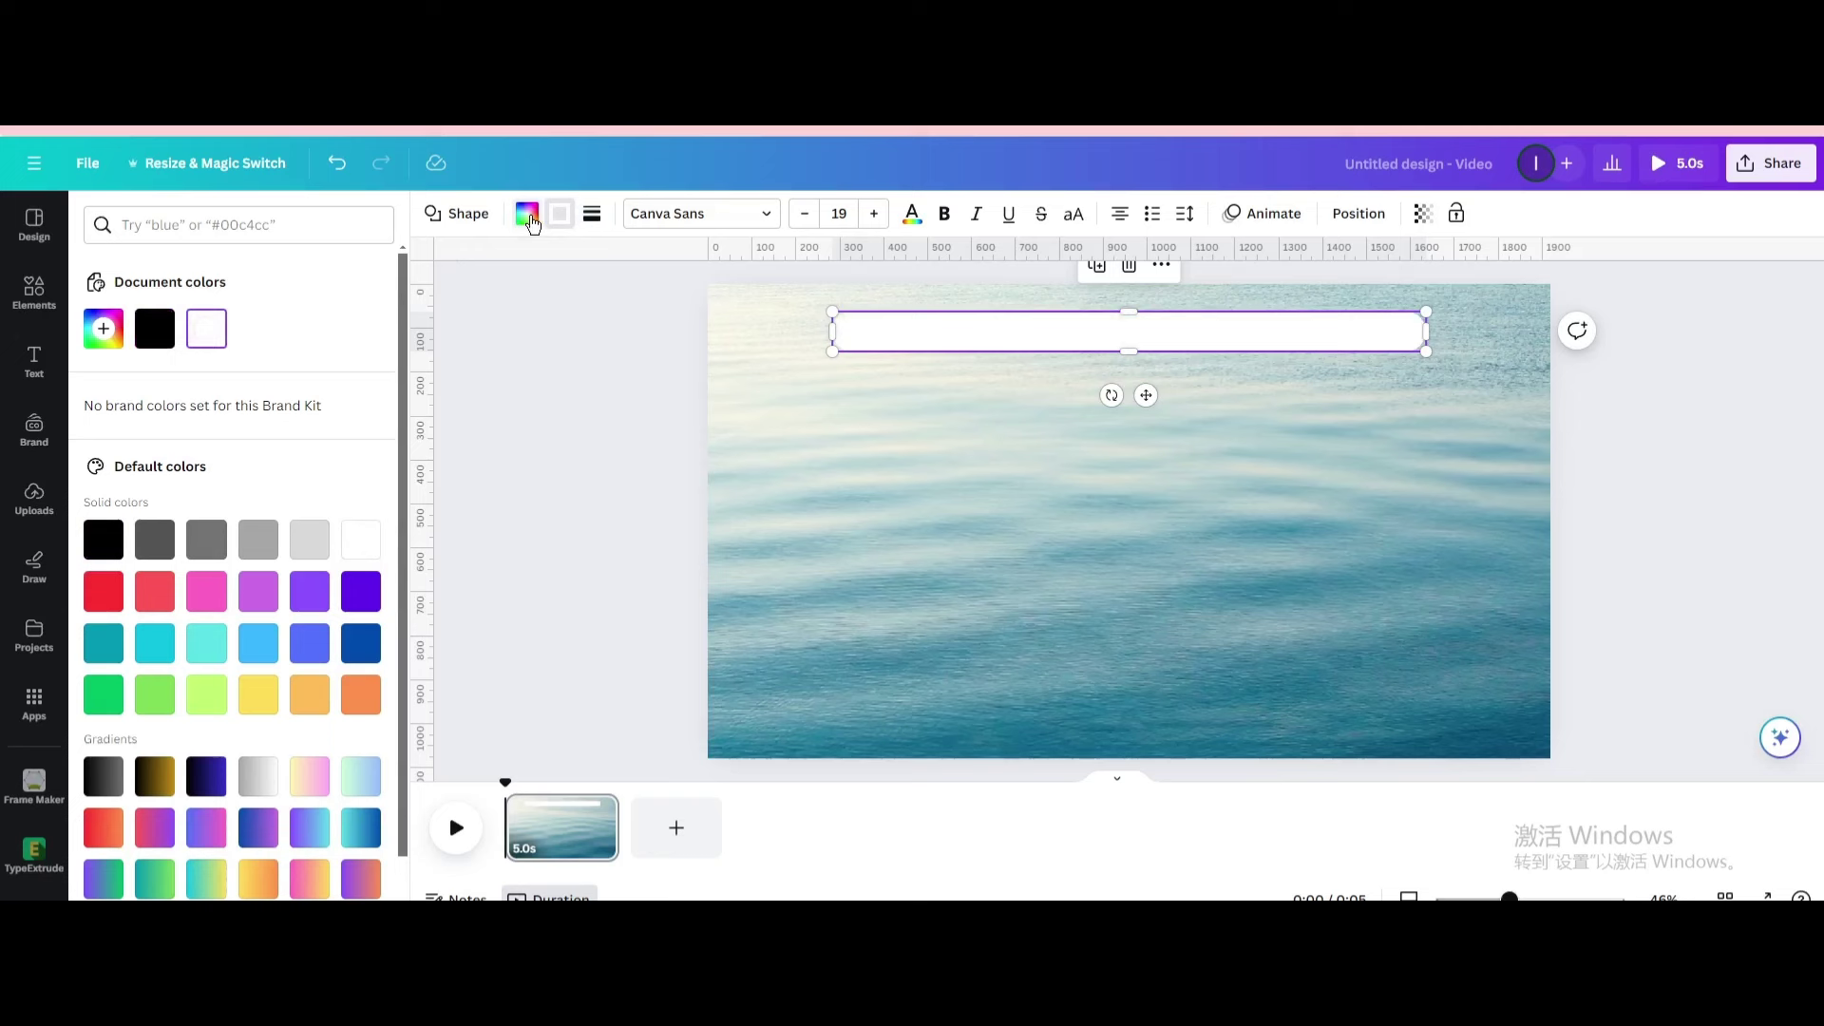
{"action": "left_click", "coordinate": [527, 213]}
{"action": "left_click", "coordinate": [154, 331]}
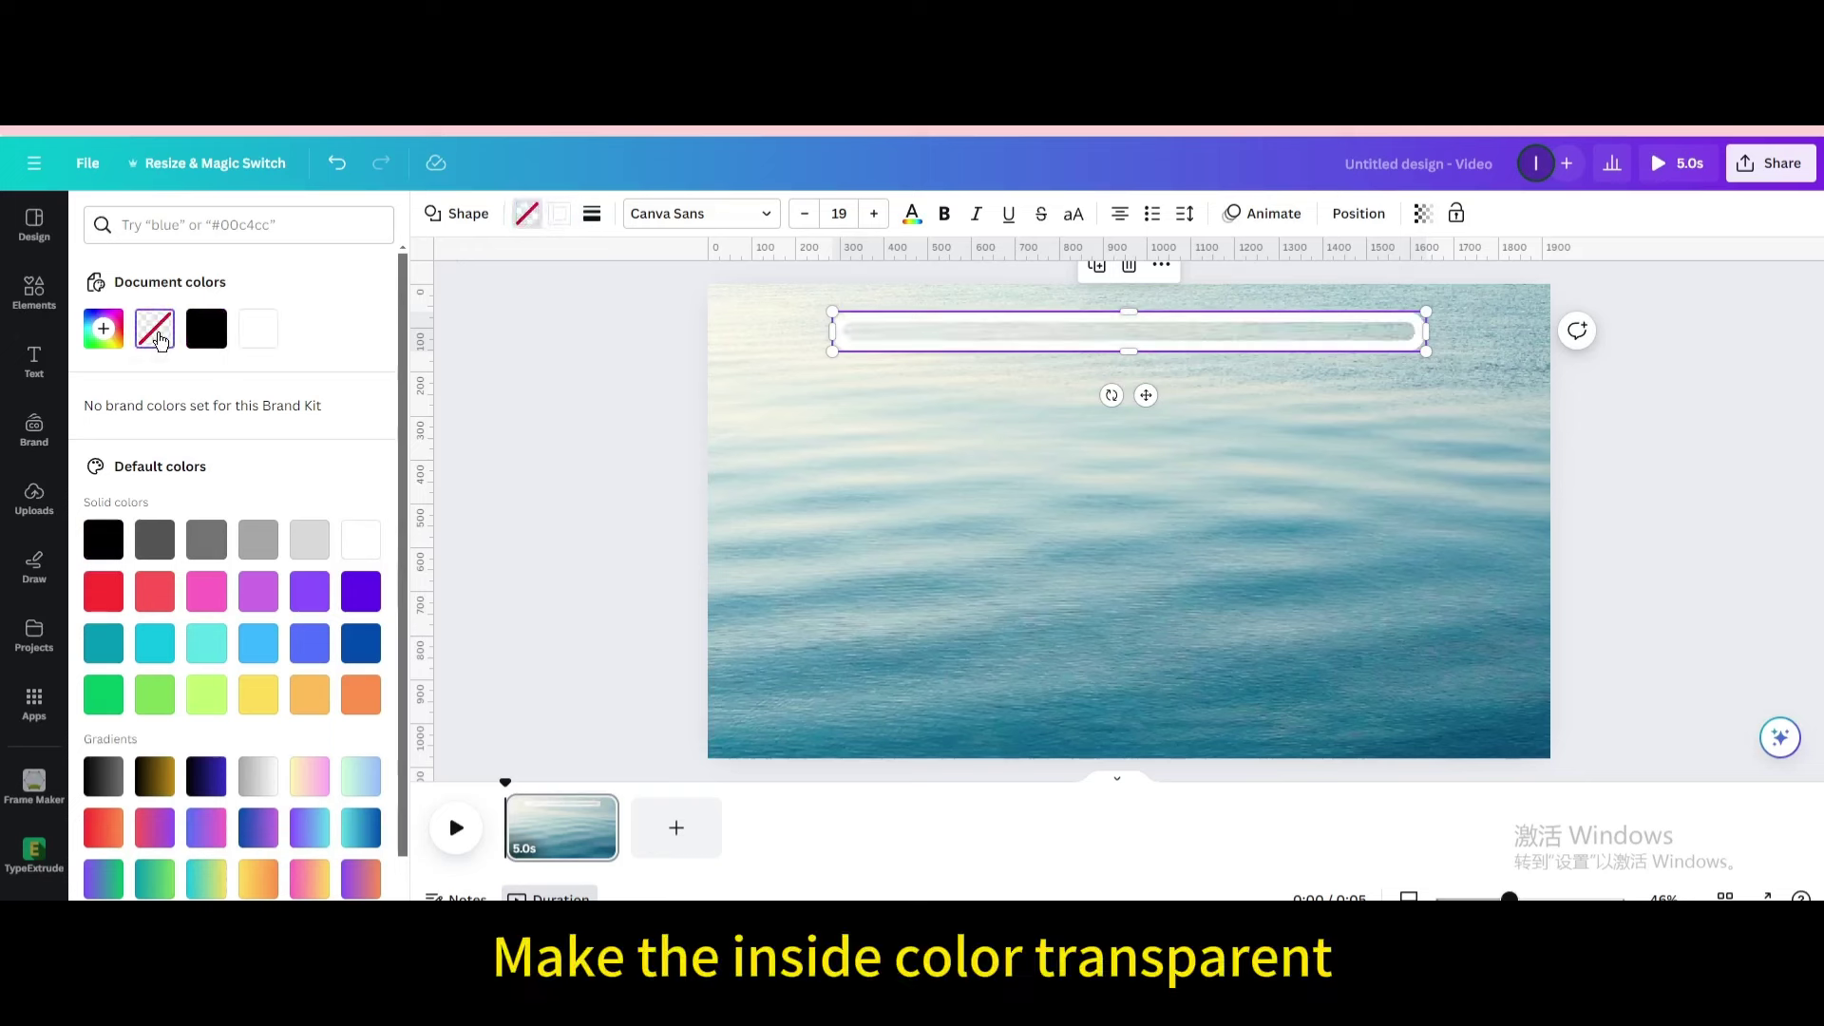
{"action": "left_click", "coordinate": [1093, 450]}
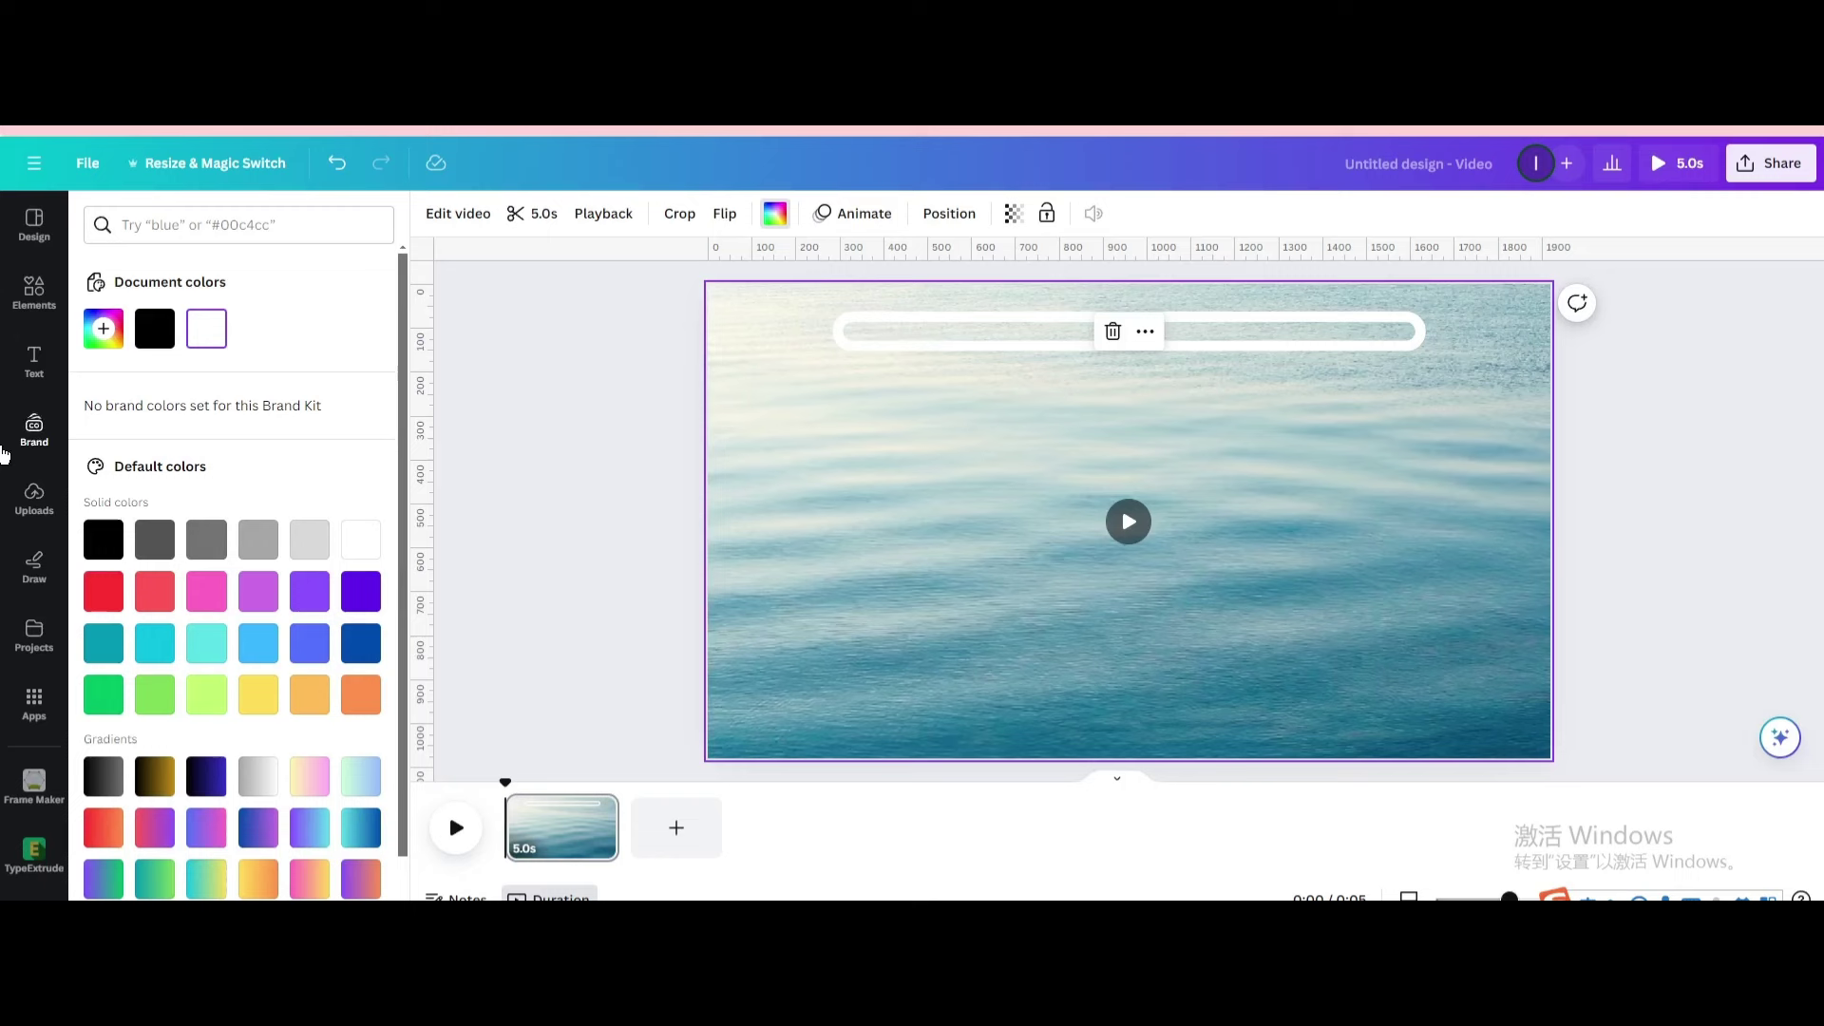
- Add a circle shape from Shapes and colour it coral red
{"action": "left_click", "coordinate": [33, 294]}
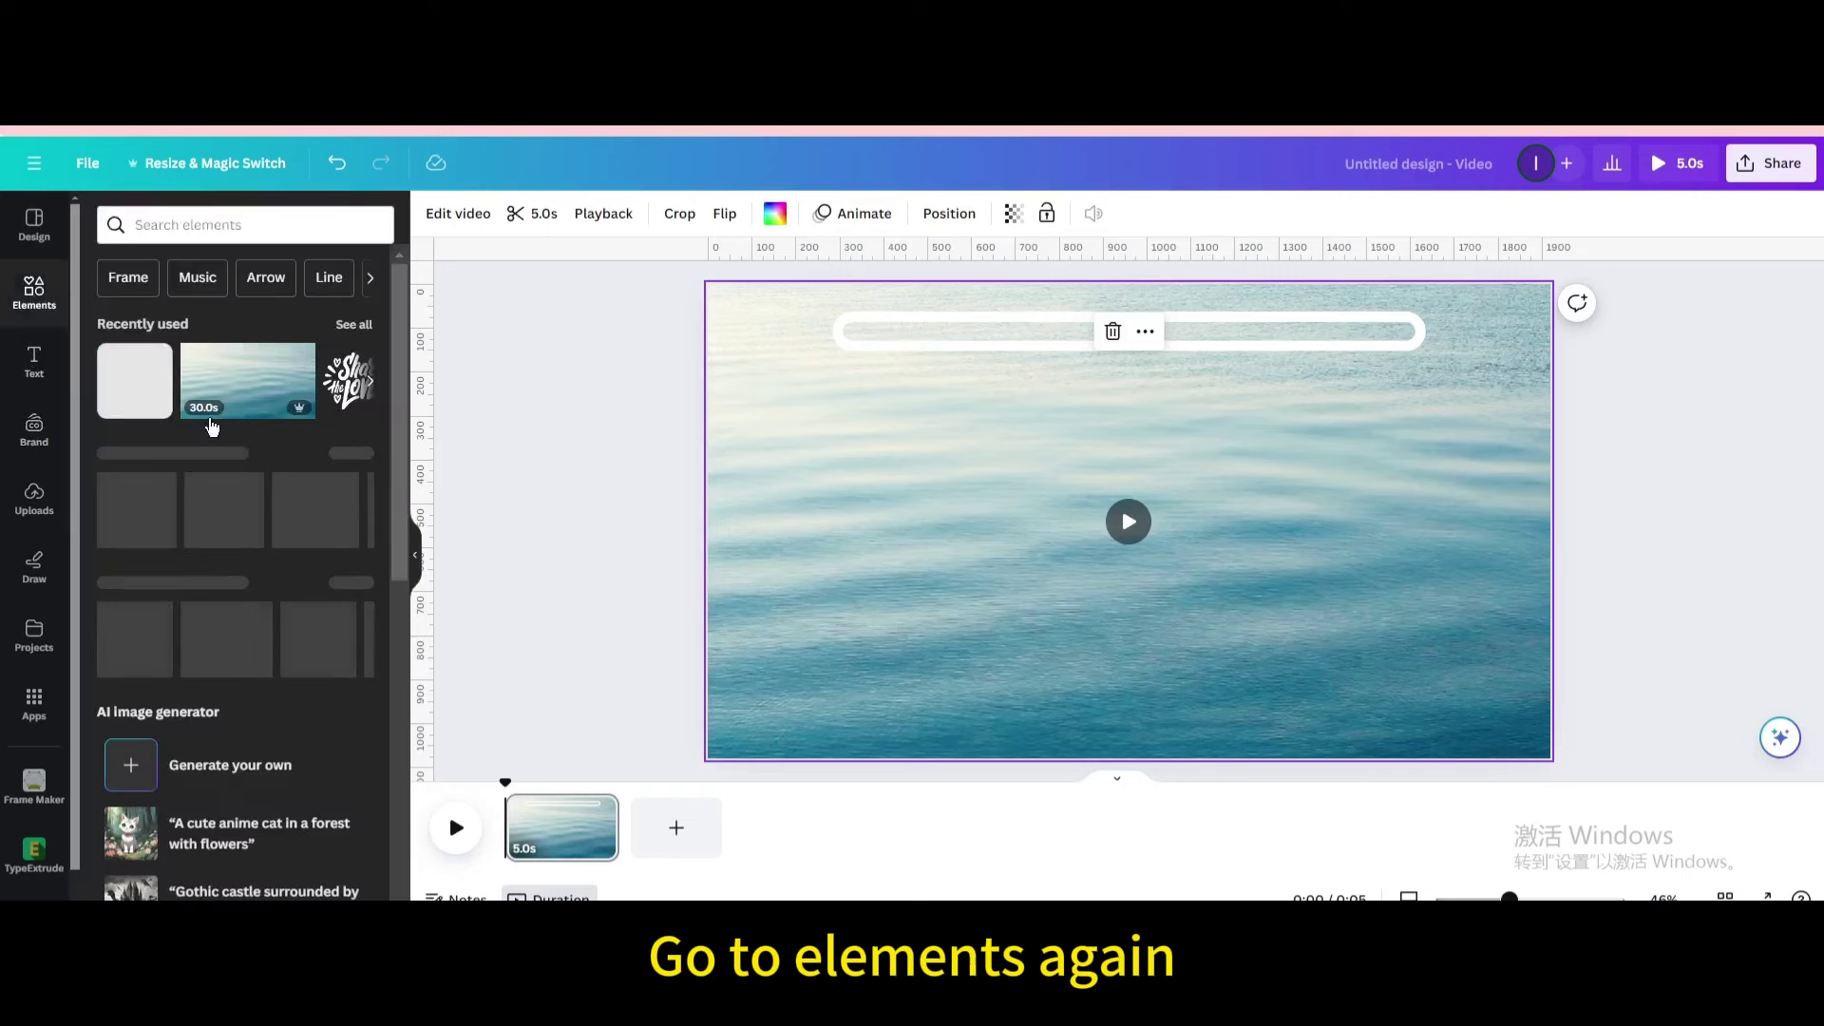
{"action": "scroll", "coordinate": [261, 542], "scroll_direction": "down", "scroll_amount": 2}
{"action": "scroll", "coordinate": [261, 570], "scroll_direction": "down", "scroll_amount": 3}
{"action": "scroll", "coordinate": [258, 619], "scroll_direction": "down", "scroll_amount": 2}
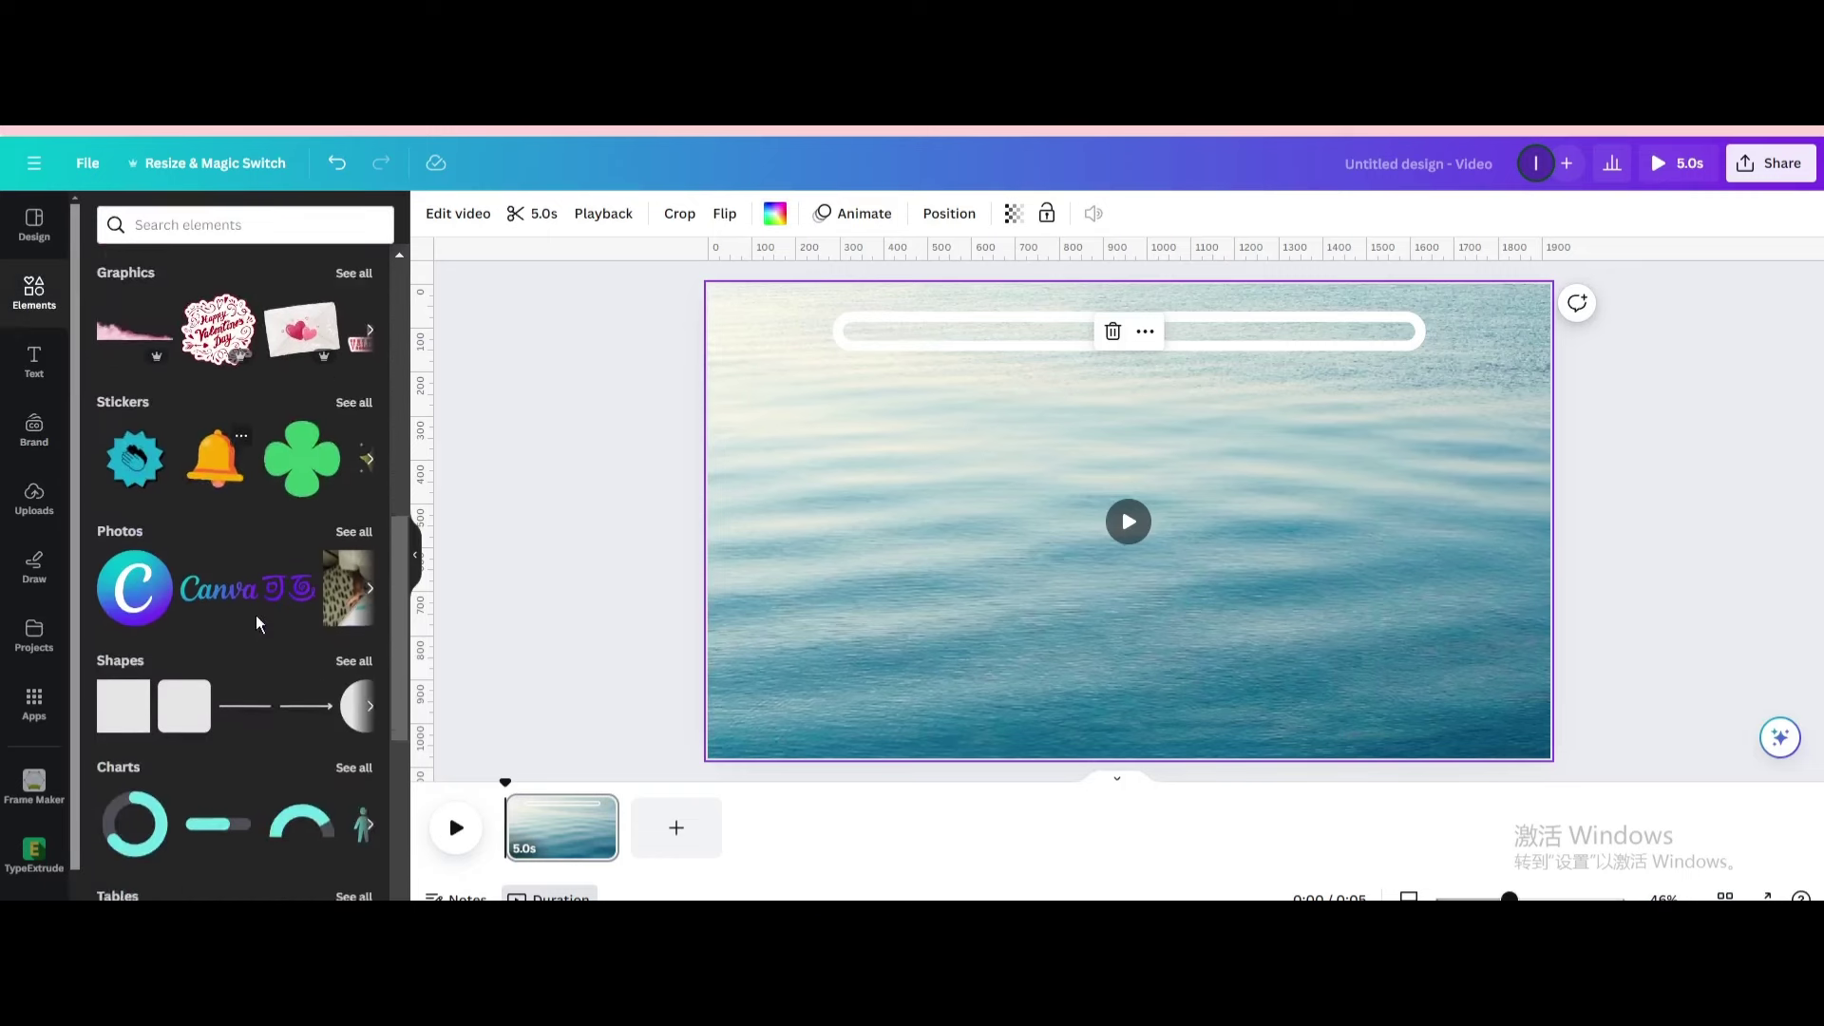
{"action": "scroll", "coordinate": [342, 616], "scroll_direction": "down", "scroll_amount": 1}
{"action": "left_click", "coordinate": [349, 589]}
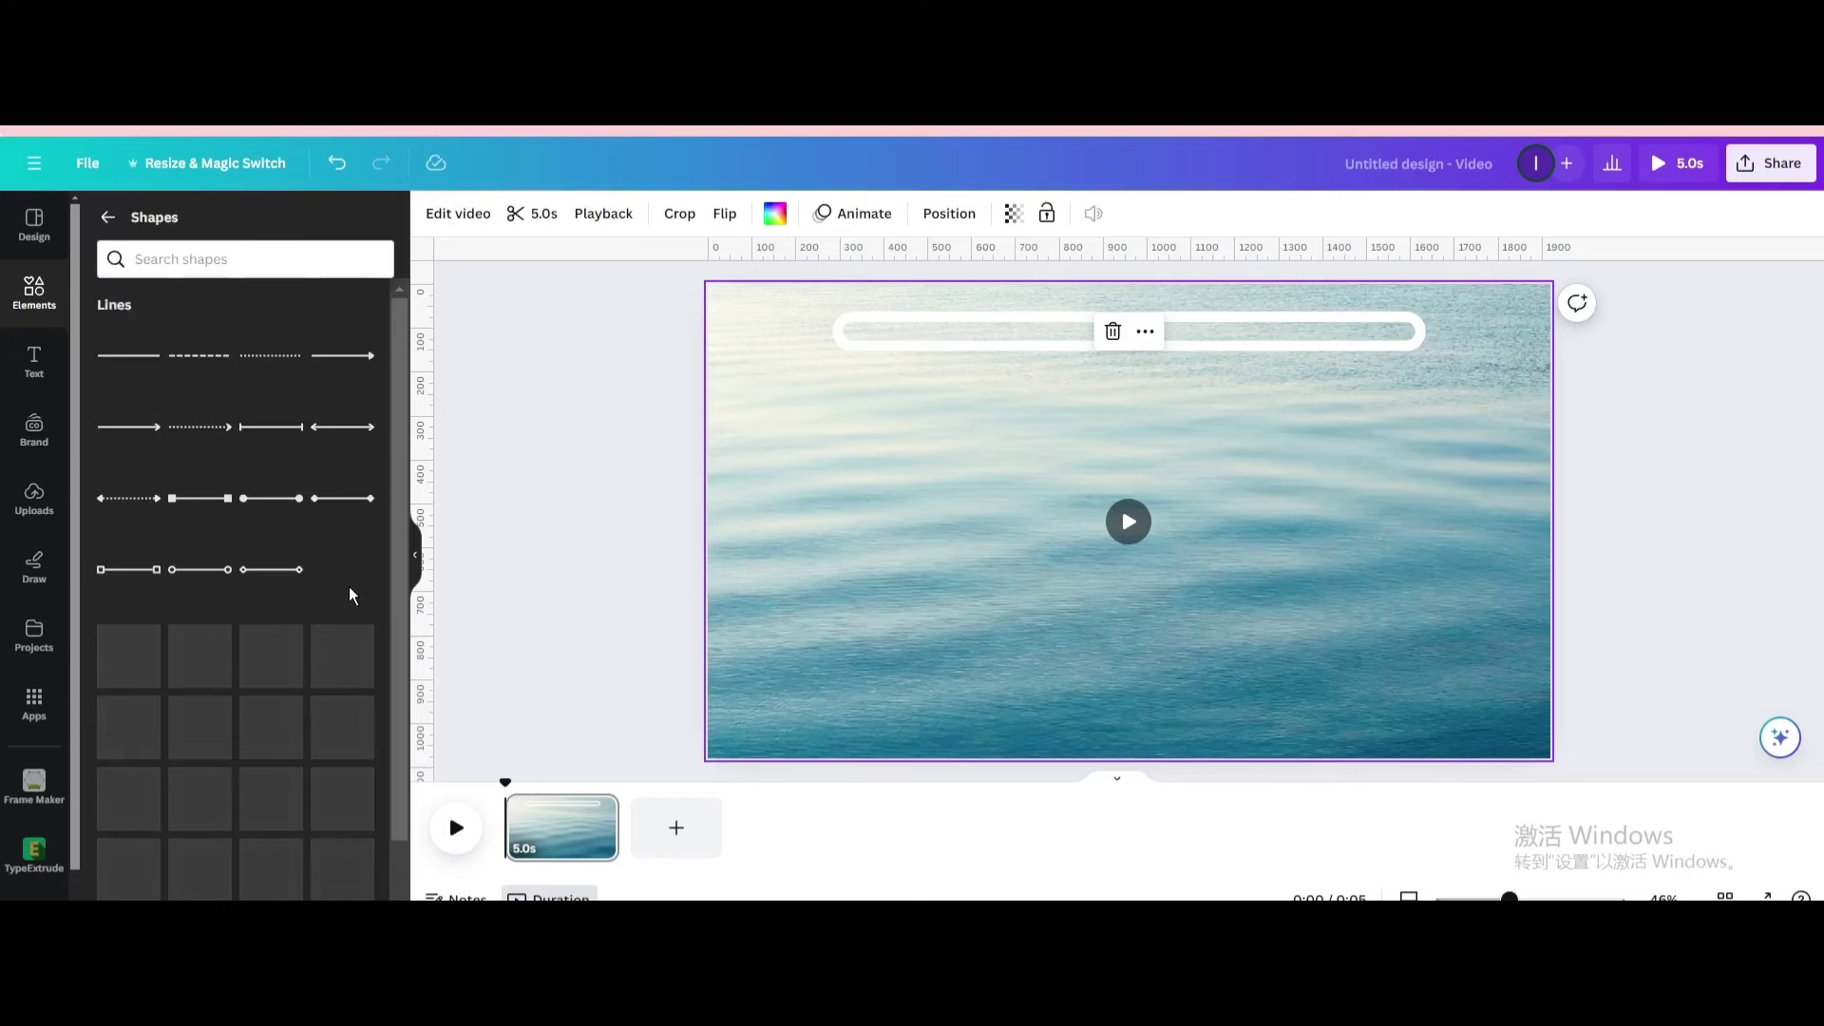
{"action": "scroll", "coordinate": [344, 596], "scroll_direction": "down", "scroll_amount": 1}
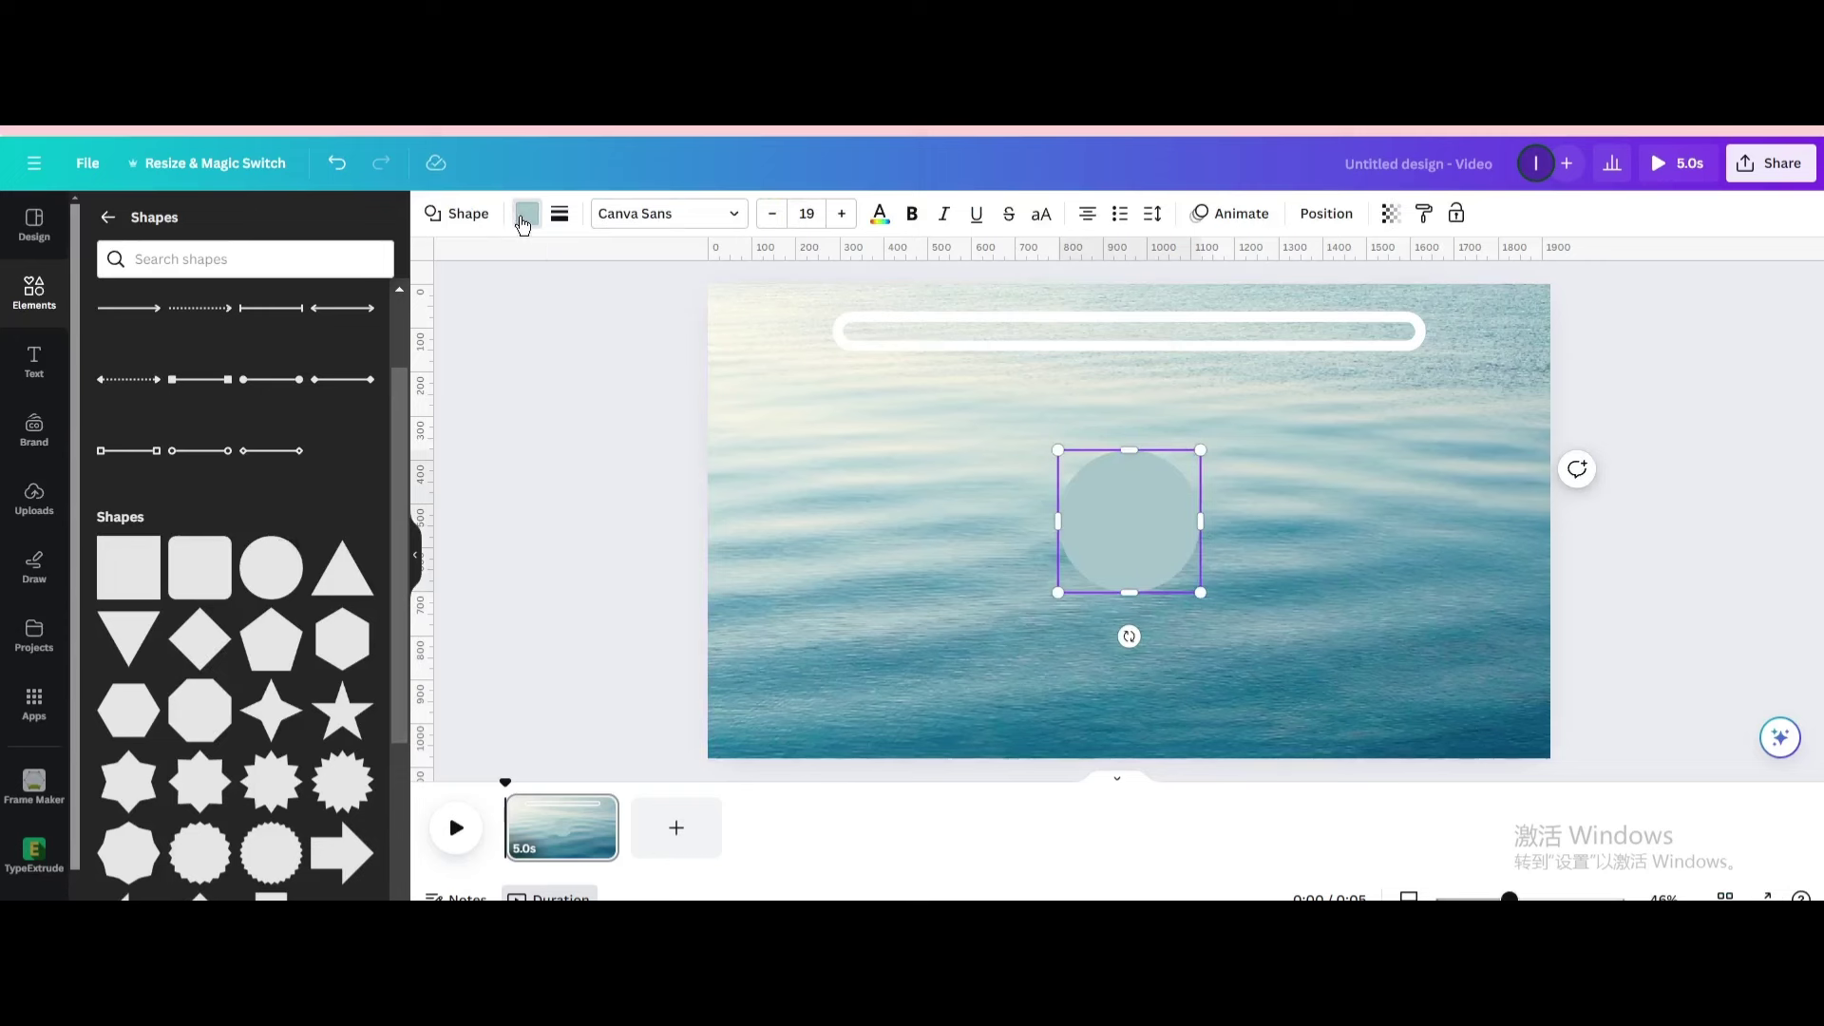
{"action": "left_click", "coordinate": [524, 214]}
{"action": "left_click", "coordinate": [155, 594]}
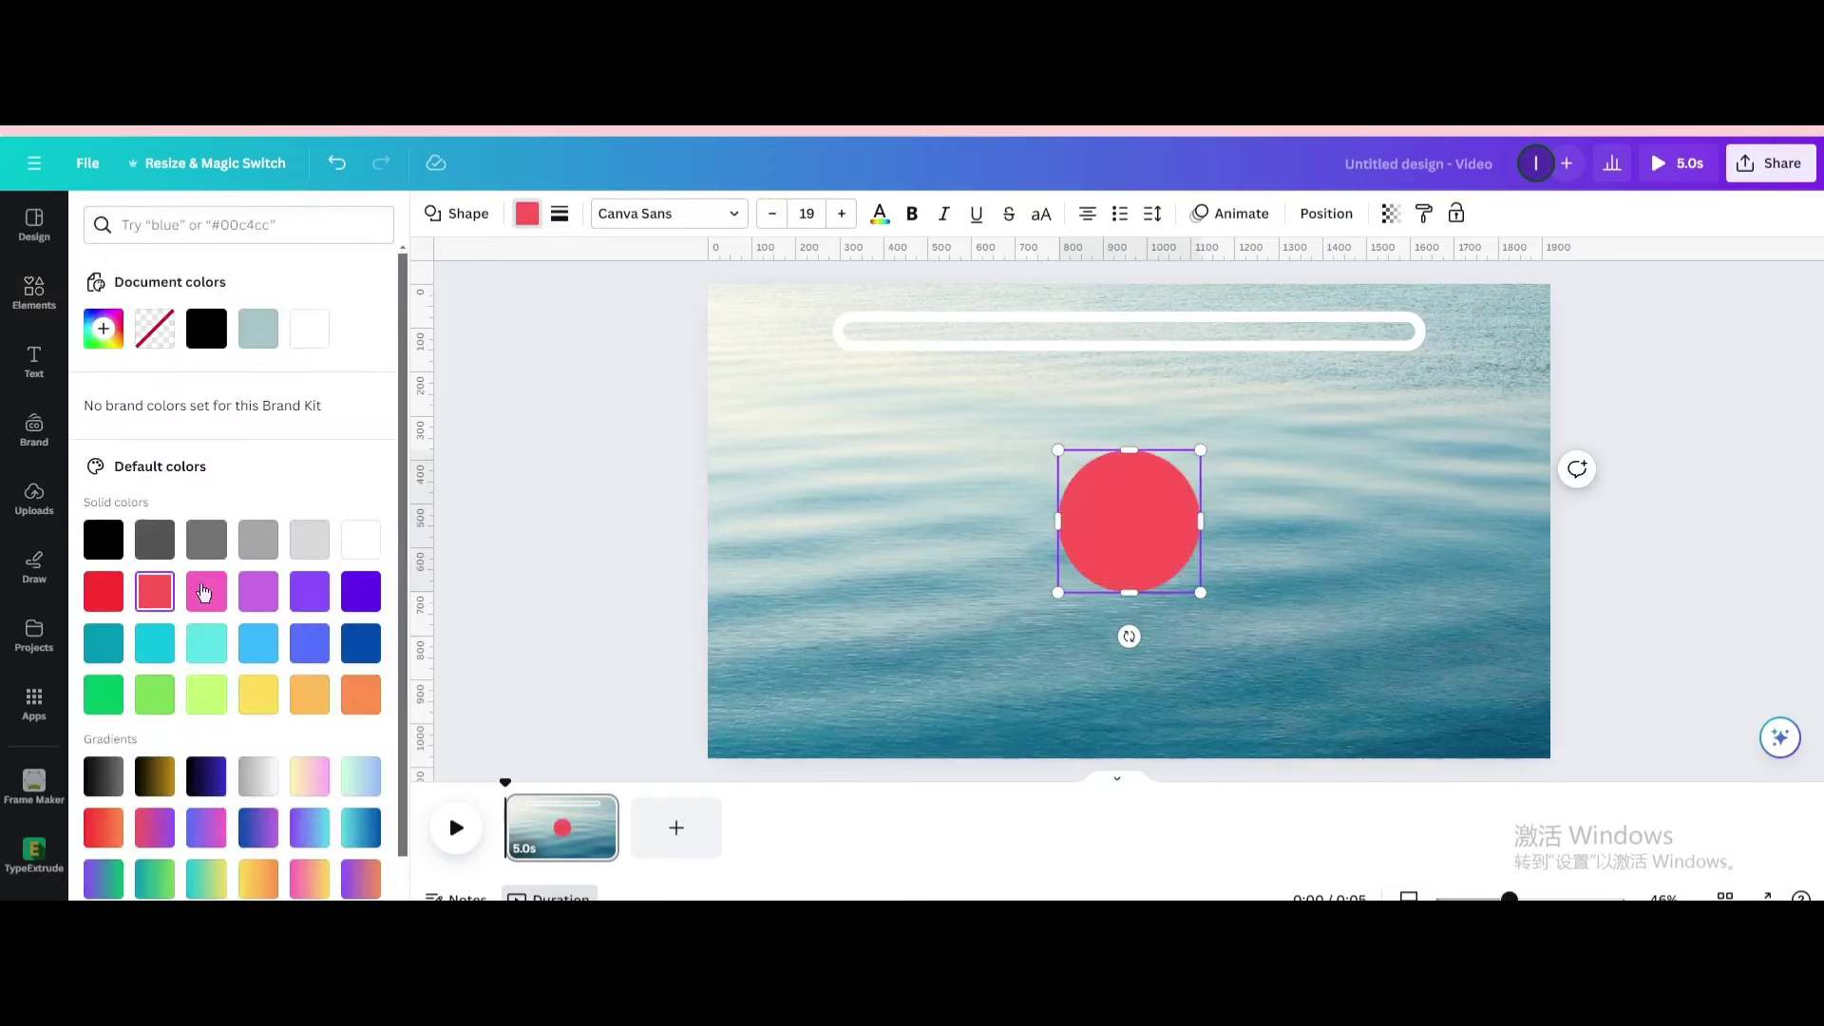
{"action": "left_click", "coordinate": [959, 489]}
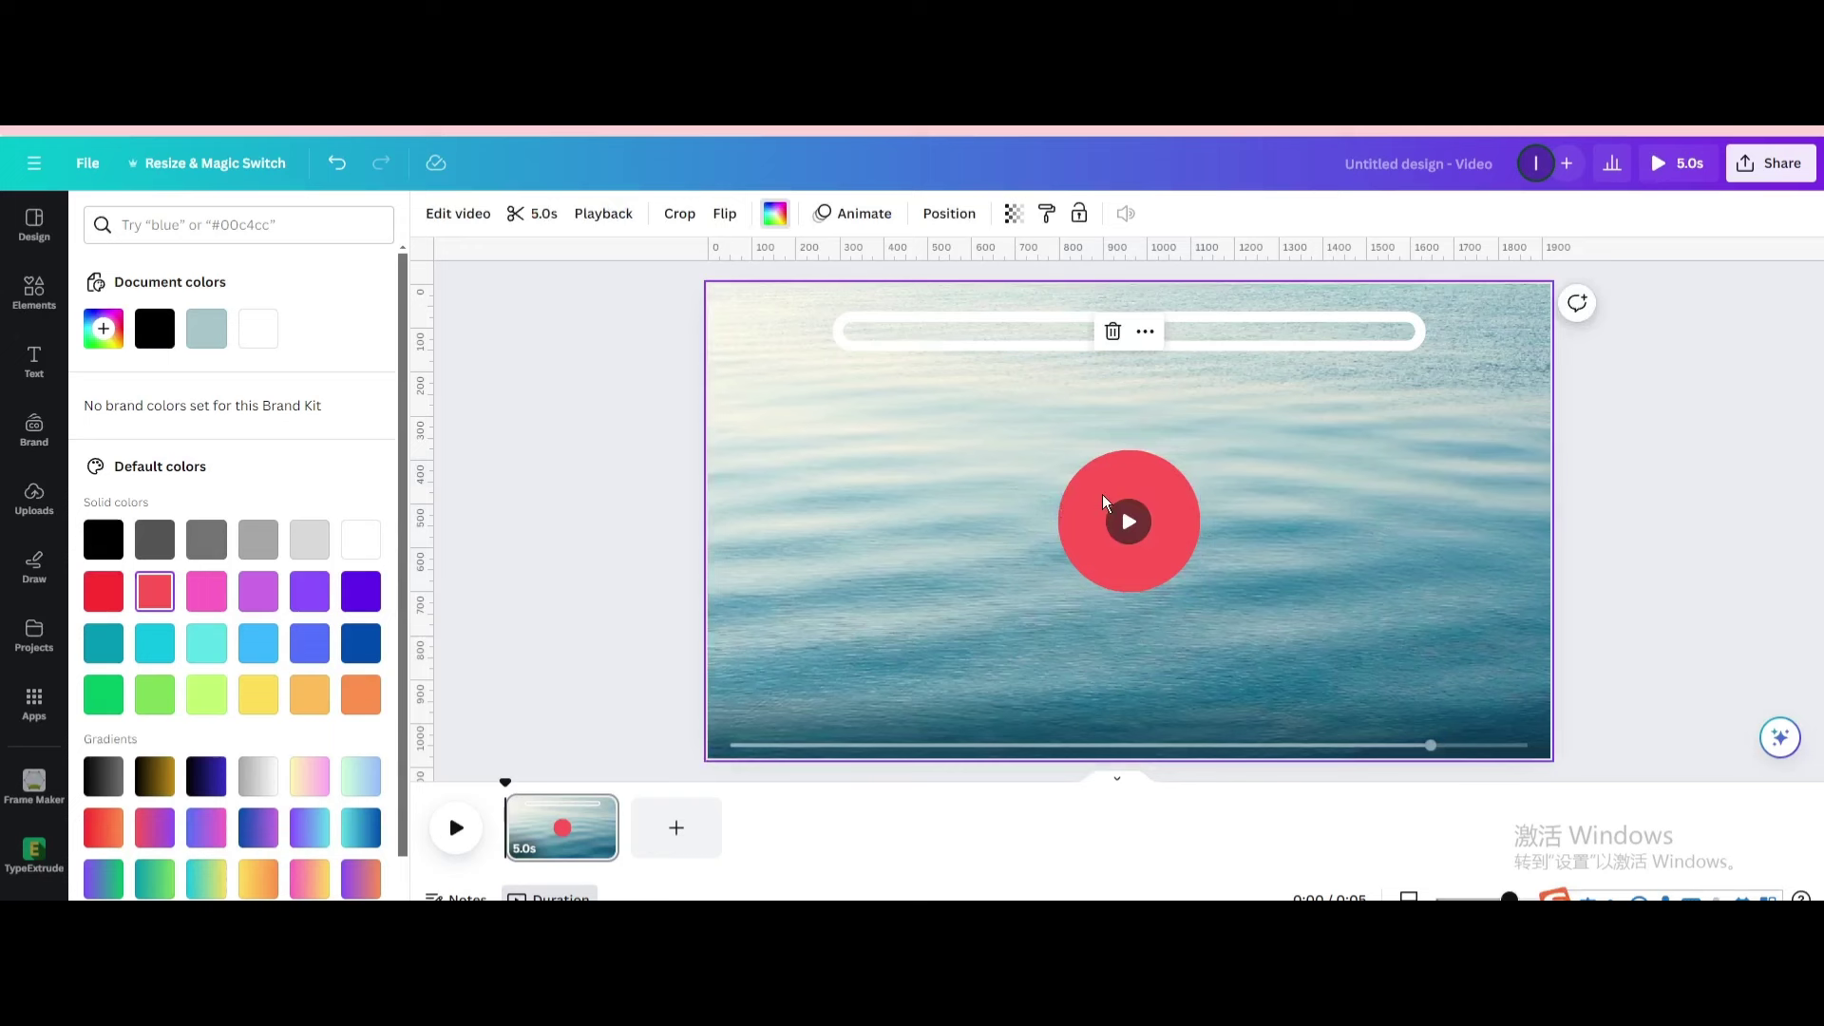
{"action": "left_click", "coordinate": [1101, 470]}
- Duplicate the red circle, move the copy right and shrink it to a small dot
{"action": "left_click", "coordinate": [1098, 403]}
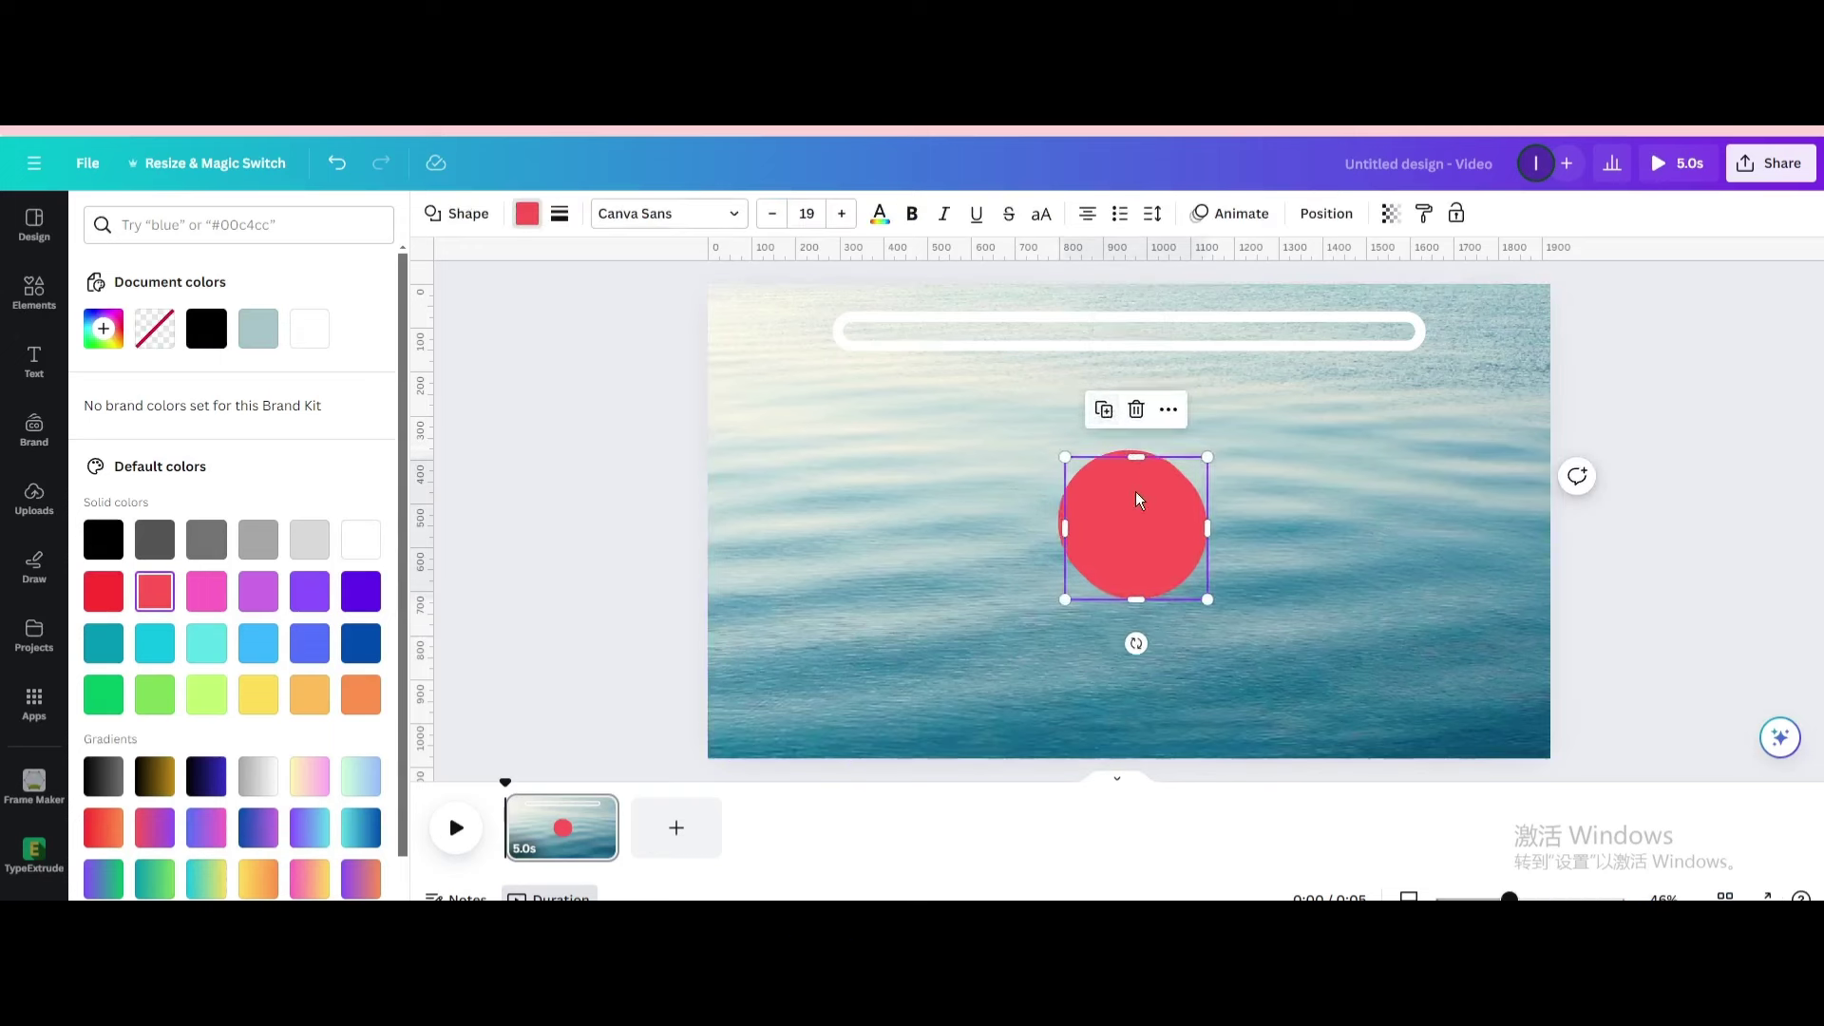
{"action": "left_click_drag", "start_coordinate": [1136, 492], "coordinate": [1353, 431]}
{"action": "left_click_drag", "start_coordinate": [1420, 543], "coordinate": [1313, 442]}
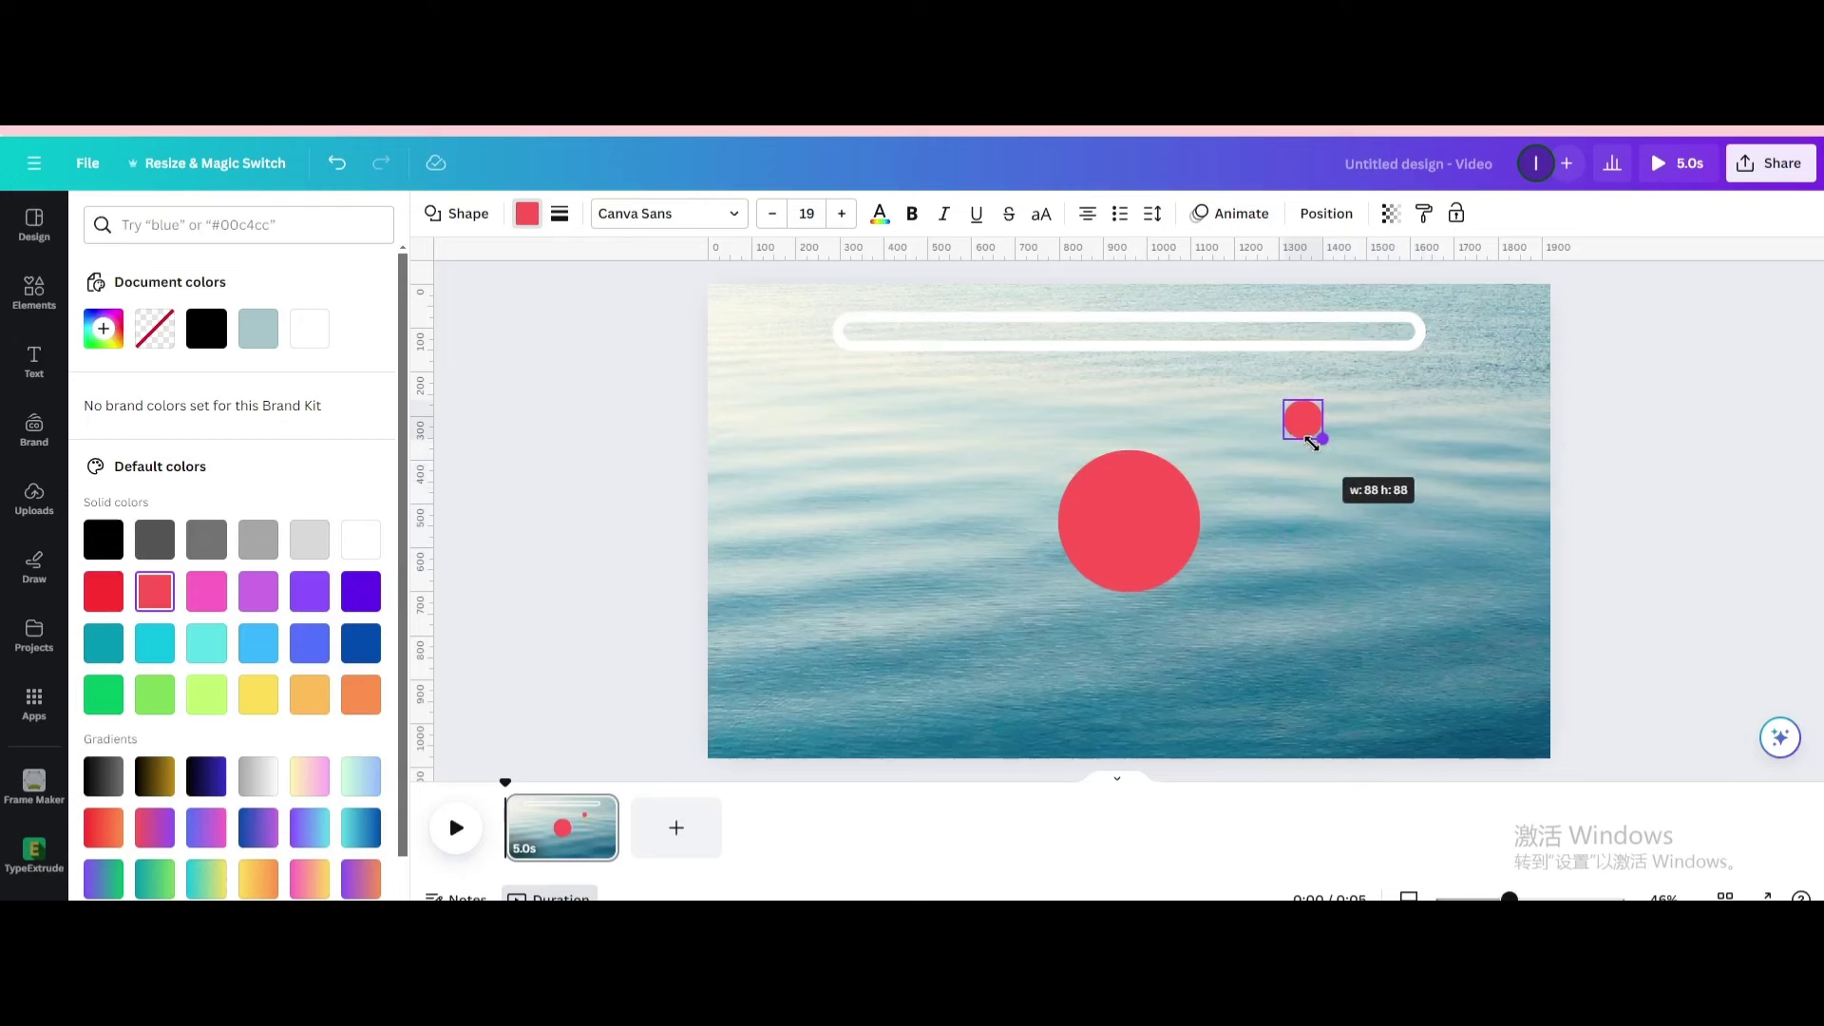
{"action": "left_click_drag", "start_coordinate": [1311, 442], "coordinate": [1311, 435]}
- Duplicate the small red dot, make the copy white and shrink it to 47 × 47
{"action": "left_click", "coordinate": [1270, 353]}
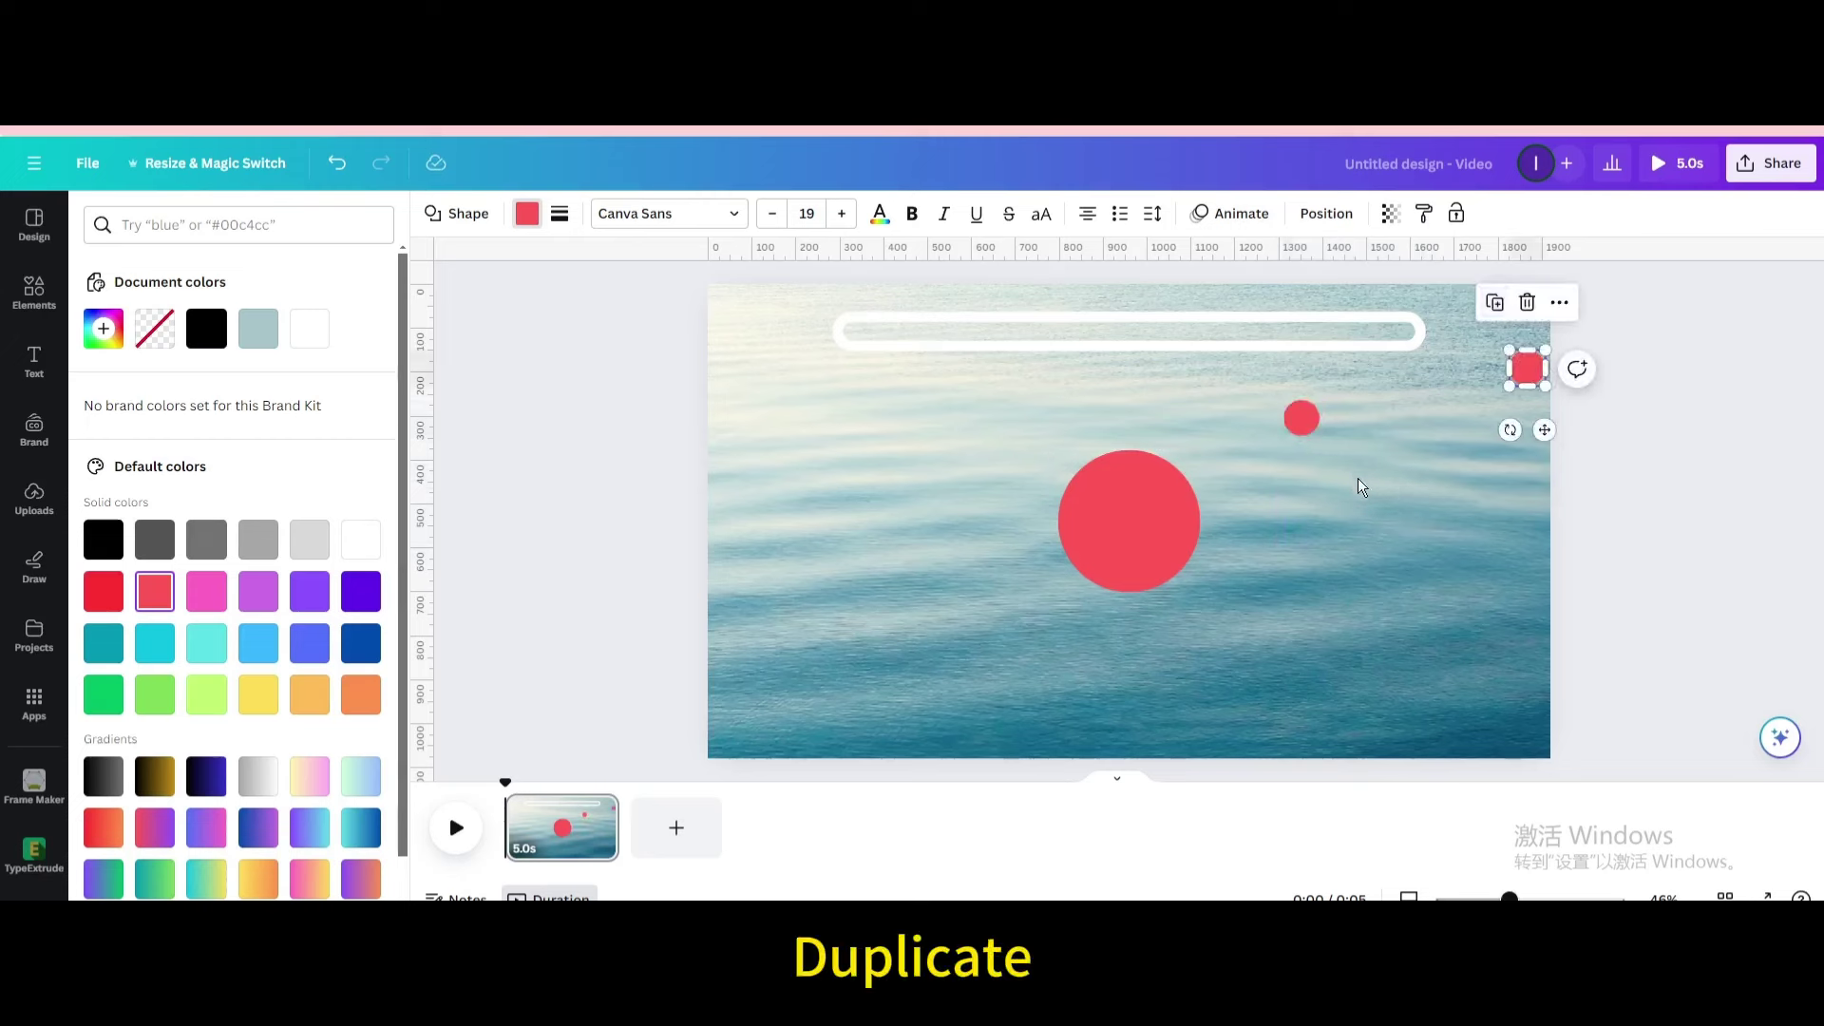
{"action": "left_click", "coordinate": [546, 221]}
{"action": "left_click", "coordinate": [530, 225]}
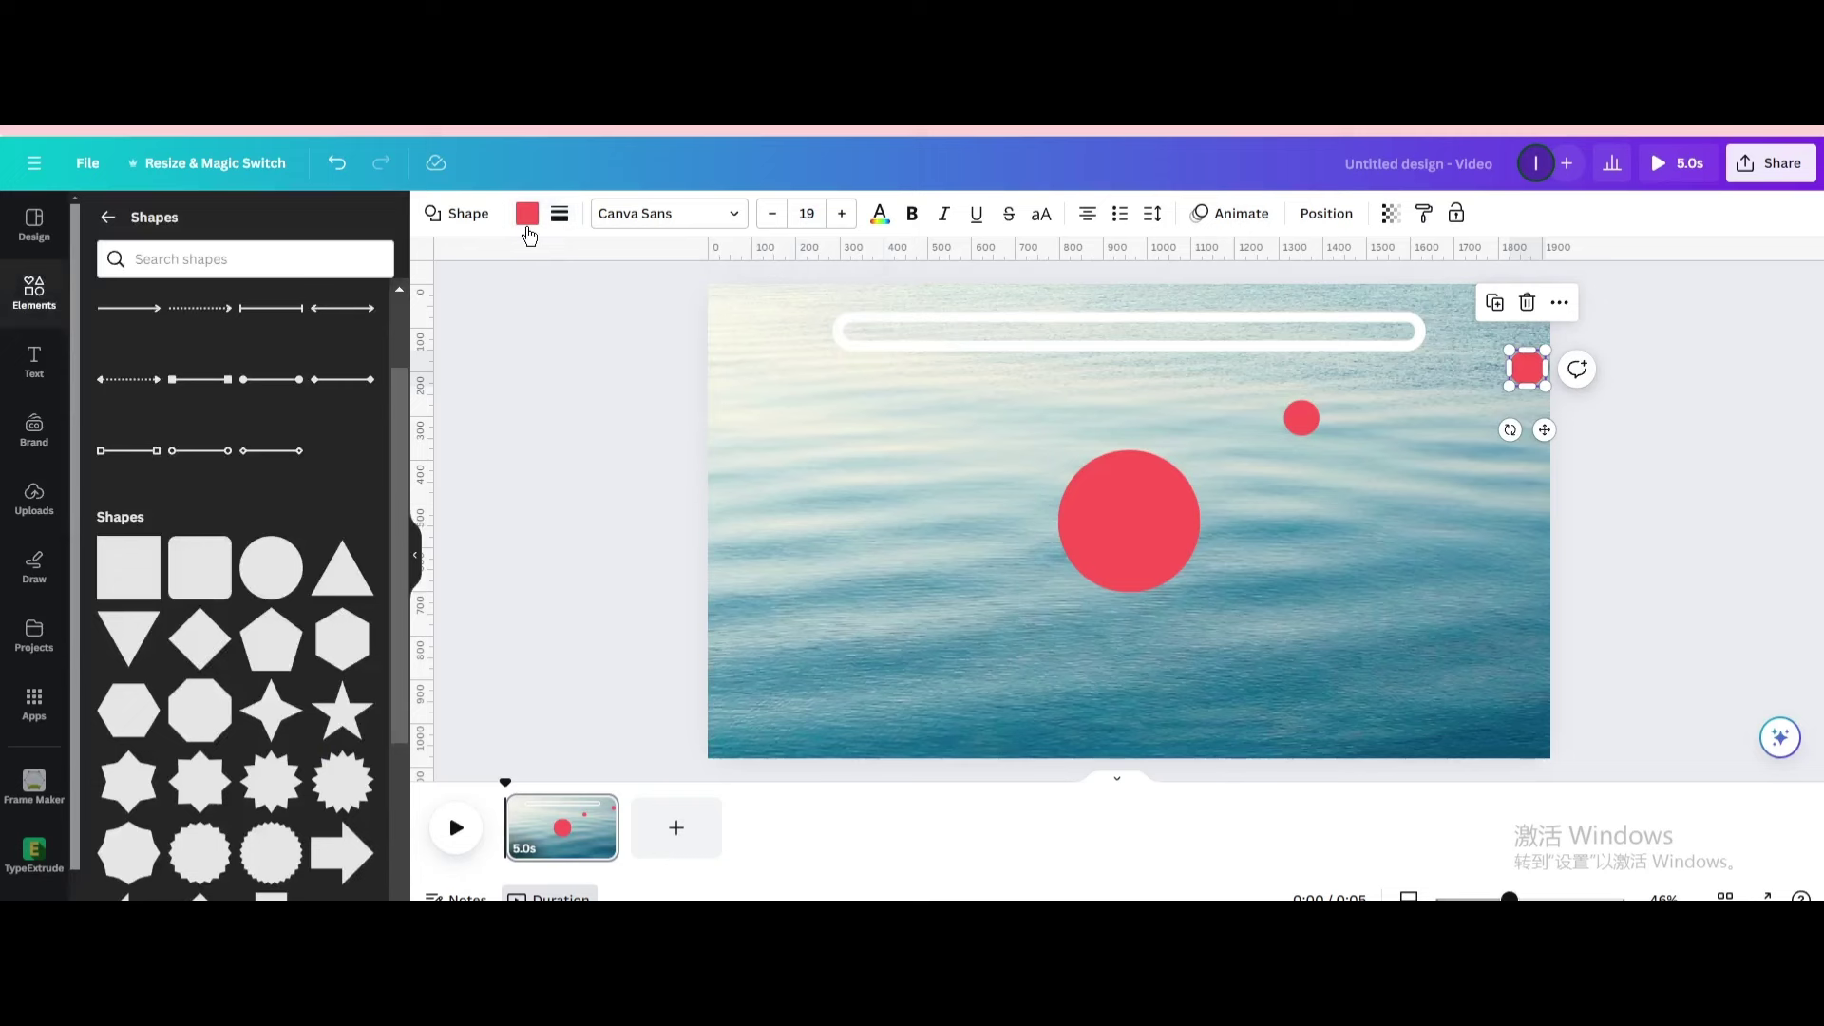
{"action": "left_click", "coordinate": [527, 214]}
{"action": "left_click", "coordinate": [309, 329]}
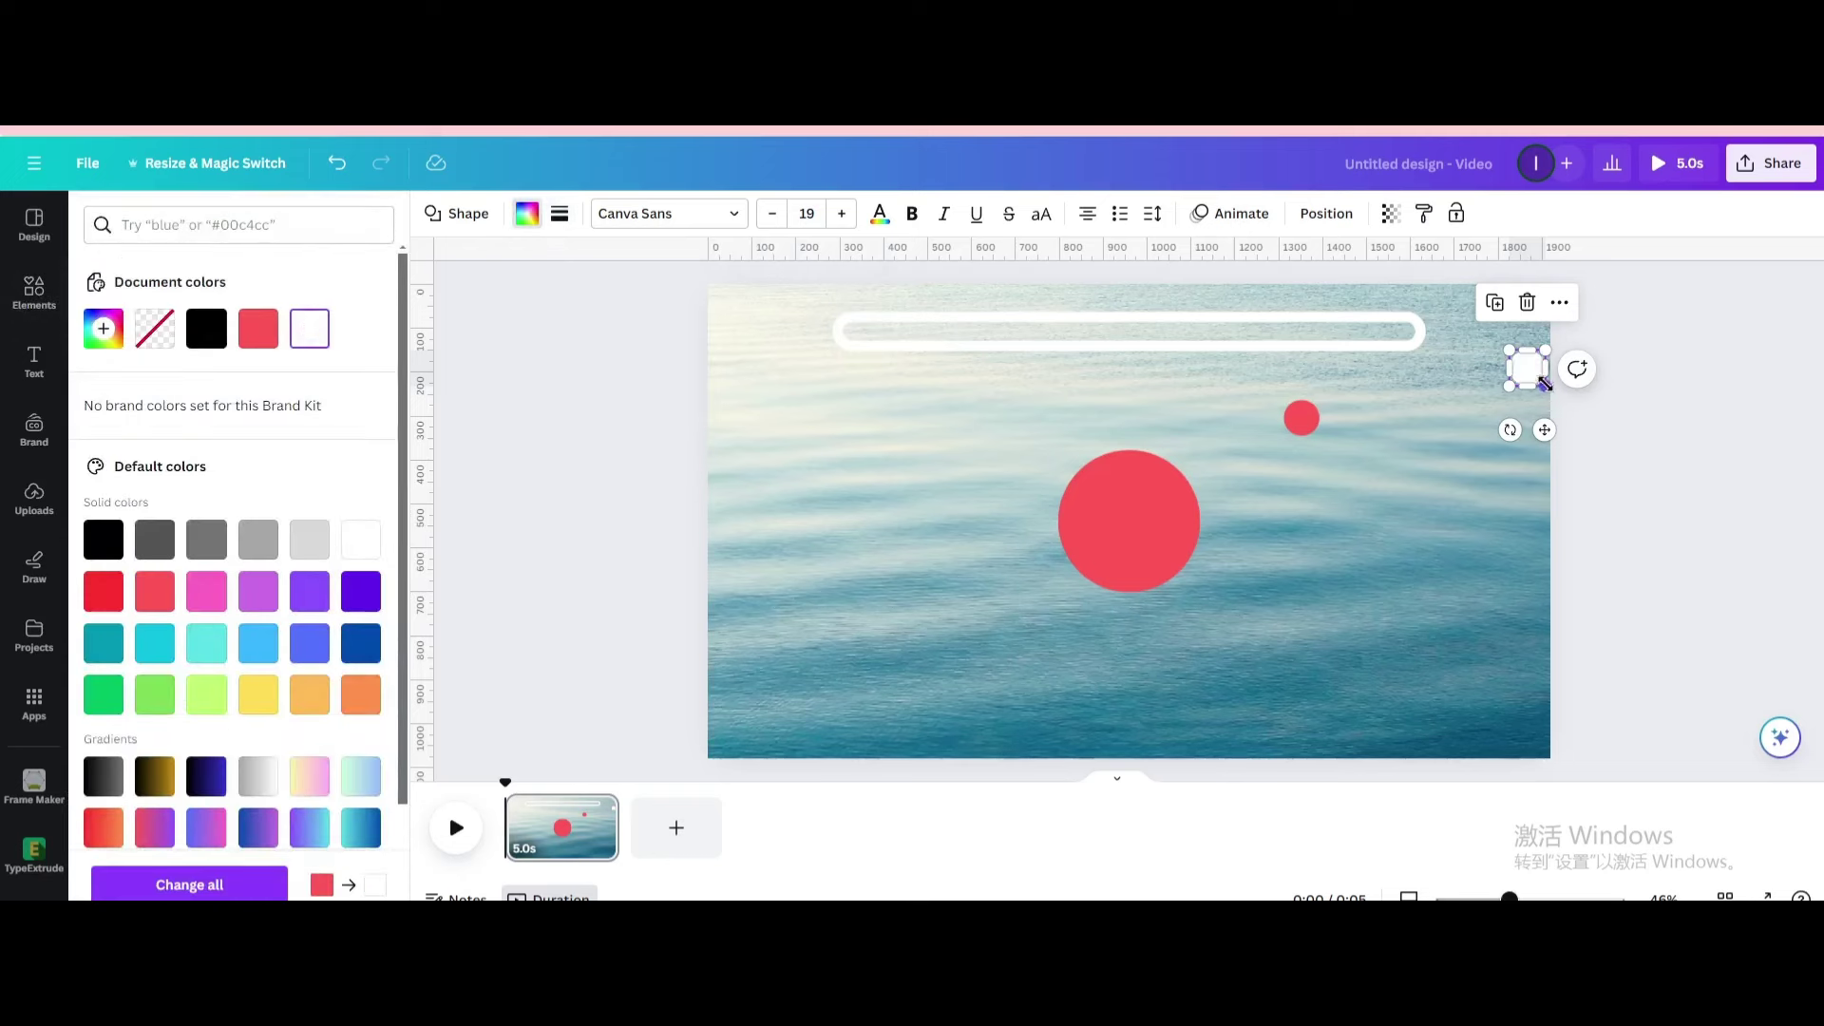
{"action": "mouse_move", "coordinate": [1543, 383]}
{"action": "left_mouse_down"}
{"action": "mouse_move", "coordinate": [1520, 369]}
{"action": "mouse_move", "coordinate": [1343, 515]}
{"action": "mouse_move", "coordinate": [1343, 537]}
{"action": "left_mouse_up"}
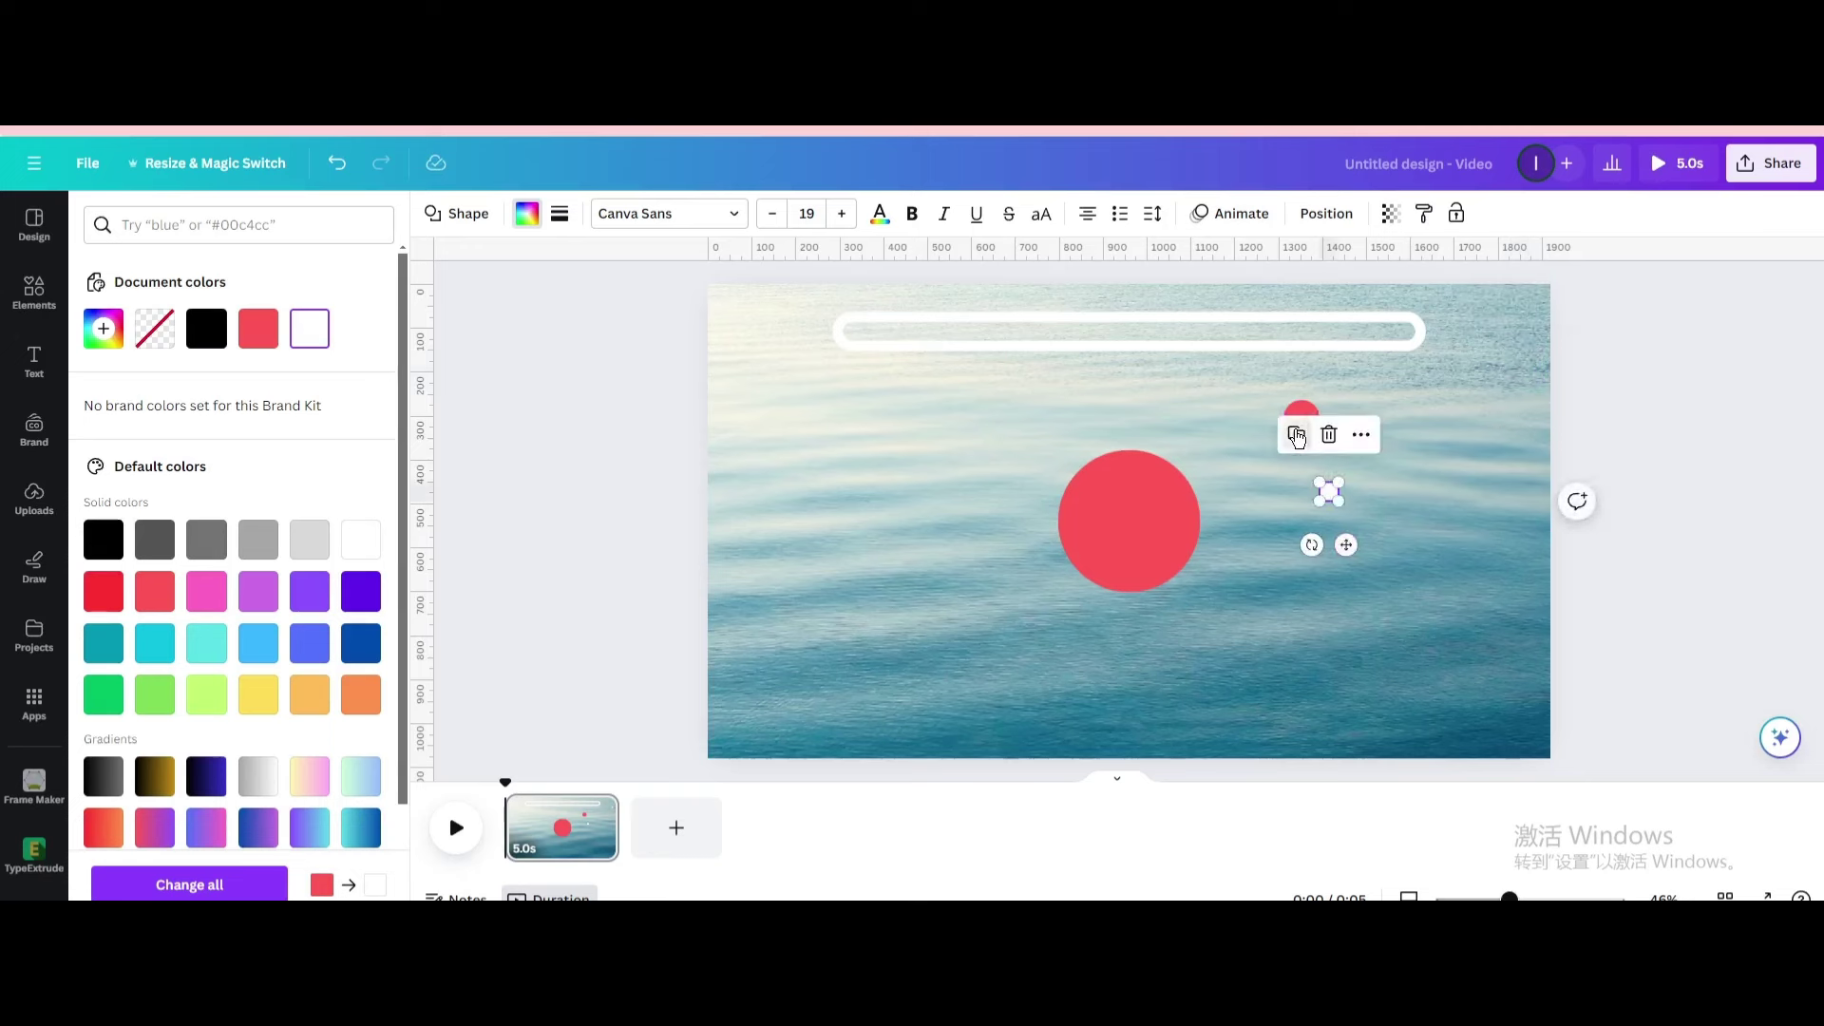
- Put a white dot on the big red circle's top edge, group them, and move the group lower left
{"action": "left_click", "coordinate": [1298, 434]}
{"action": "left_click_drag", "start_coordinate": [1344, 626], "coordinate": [1141, 536]}
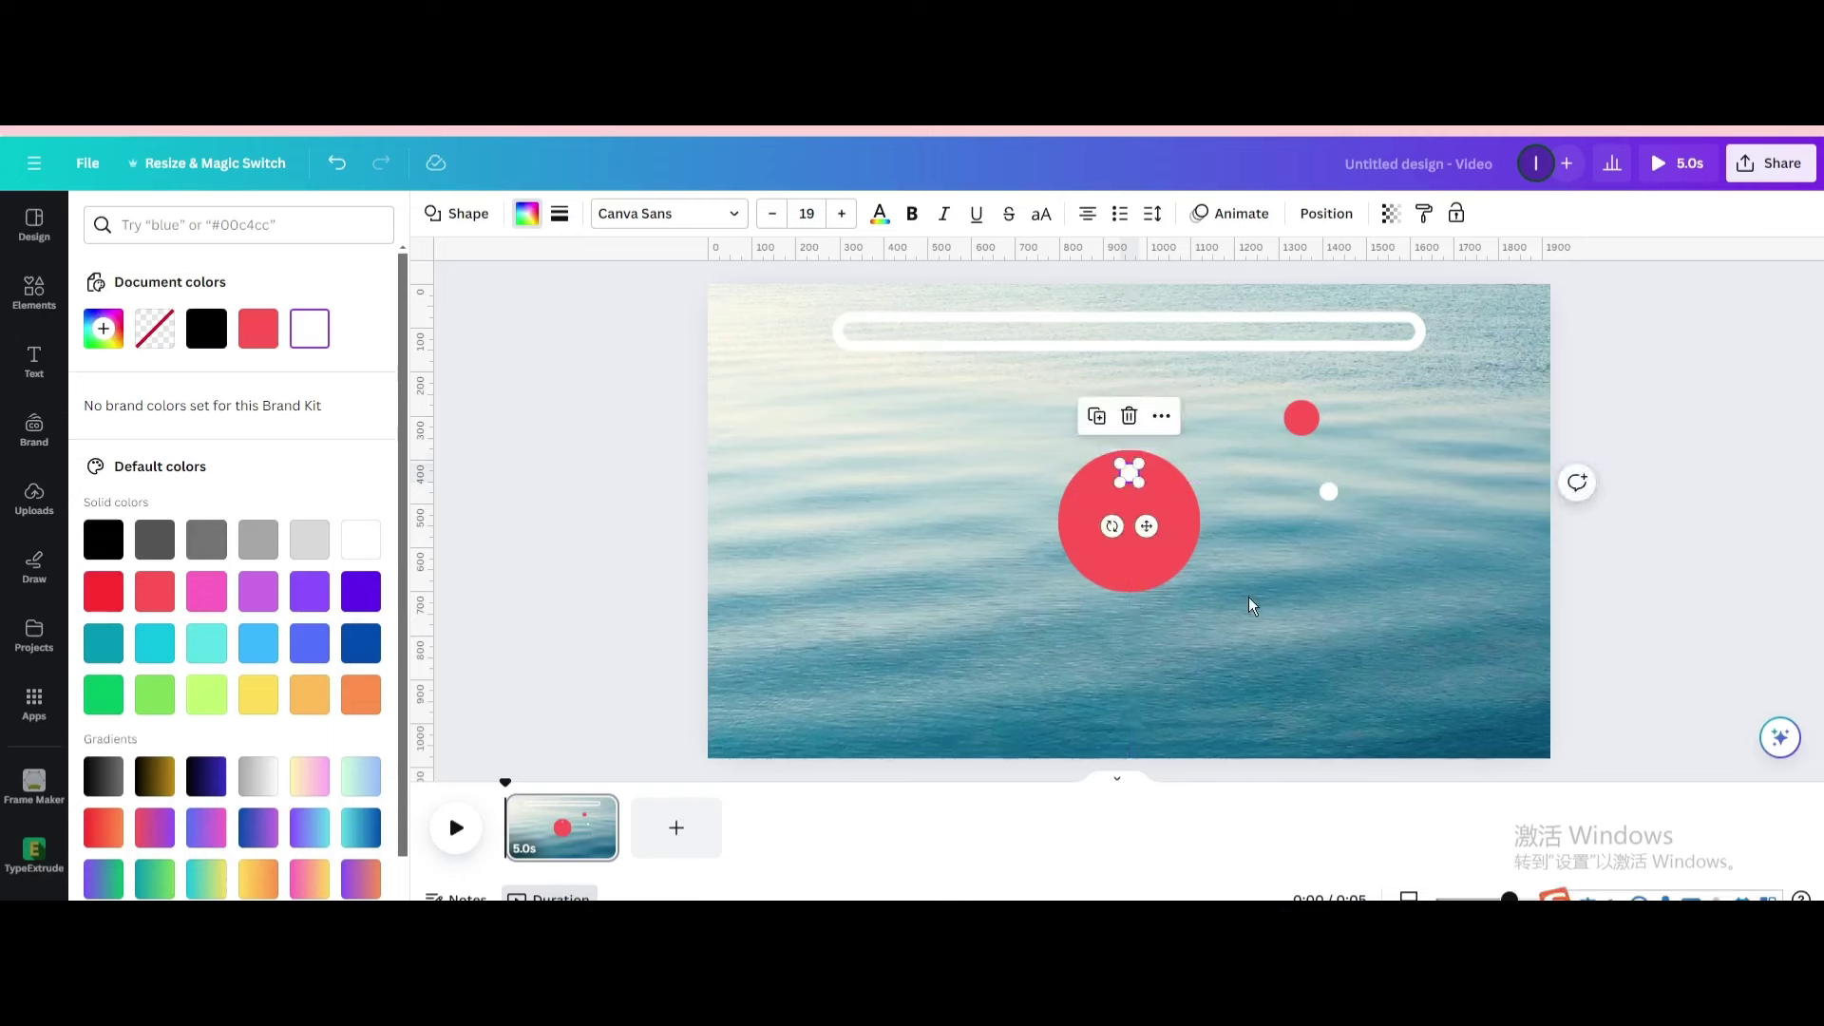
{"action": "left_click_drag", "start_coordinate": [1244, 619], "coordinate": [1074, 454]}
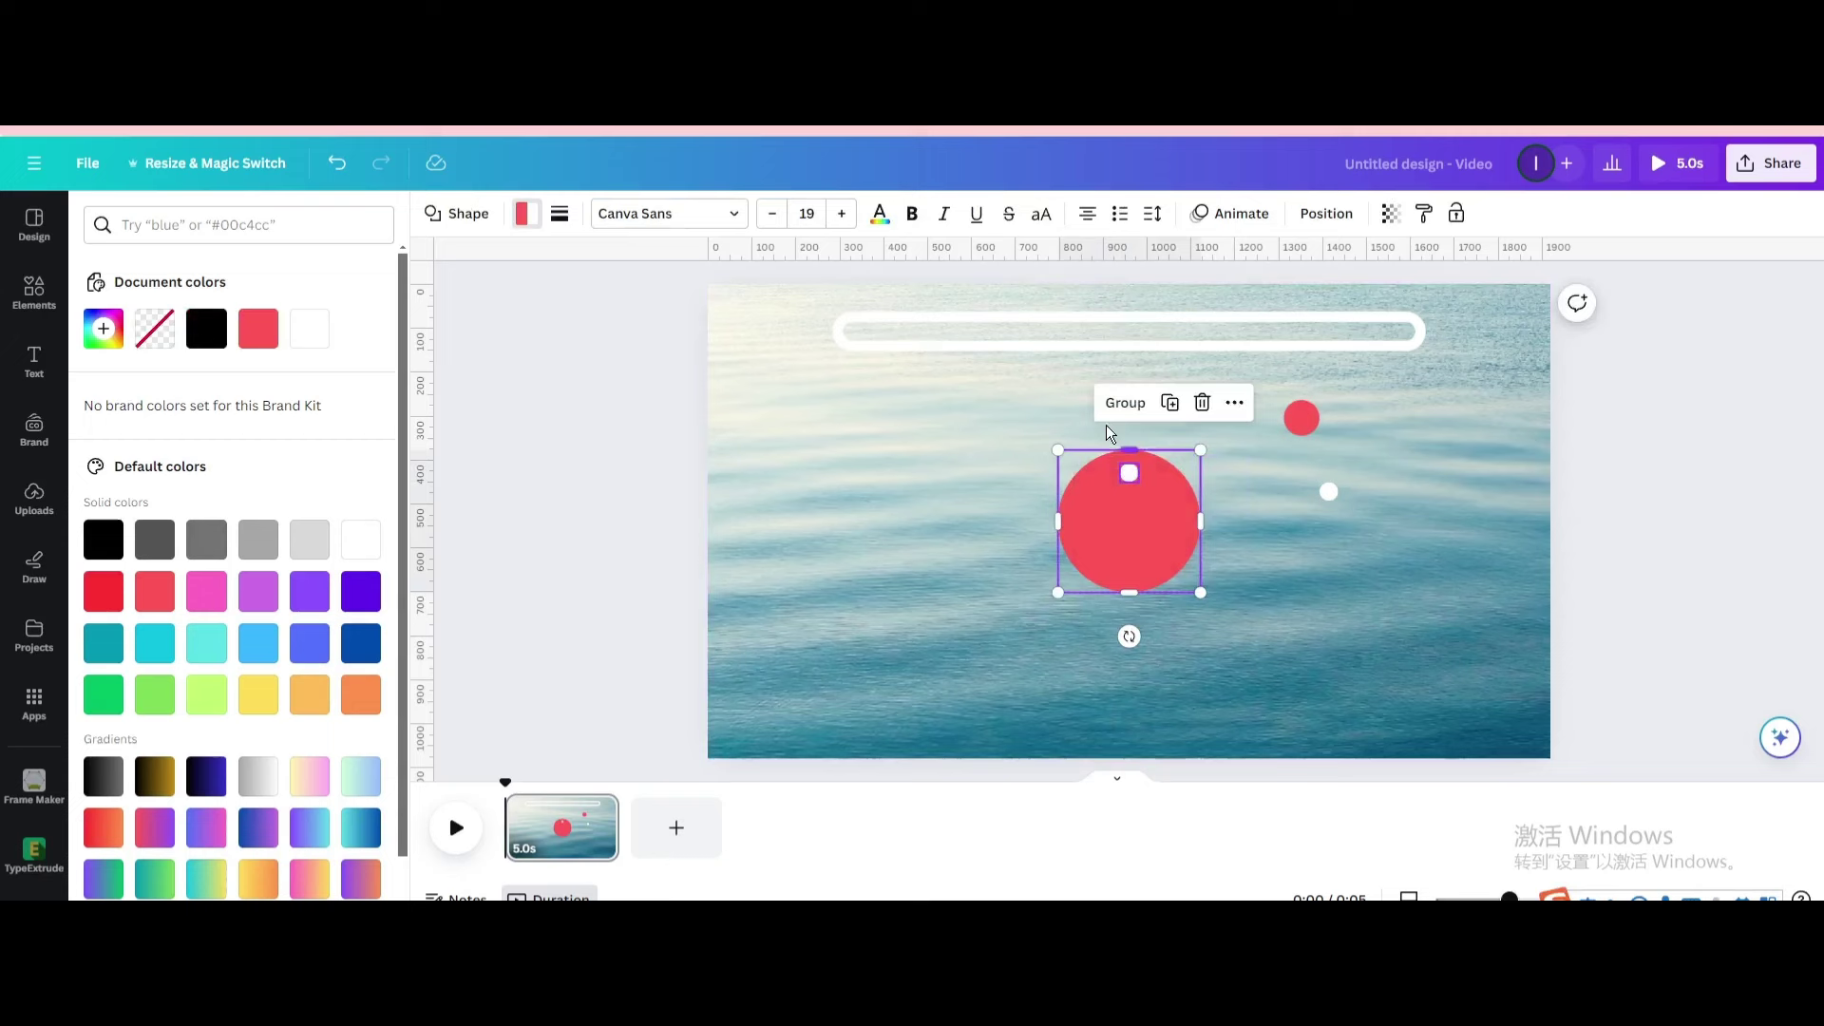
{"action": "left_click", "coordinate": [1084, 403]}
{"action": "left_click_drag", "start_coordinate": [1069, 533], "coordinate": [857, 622]}
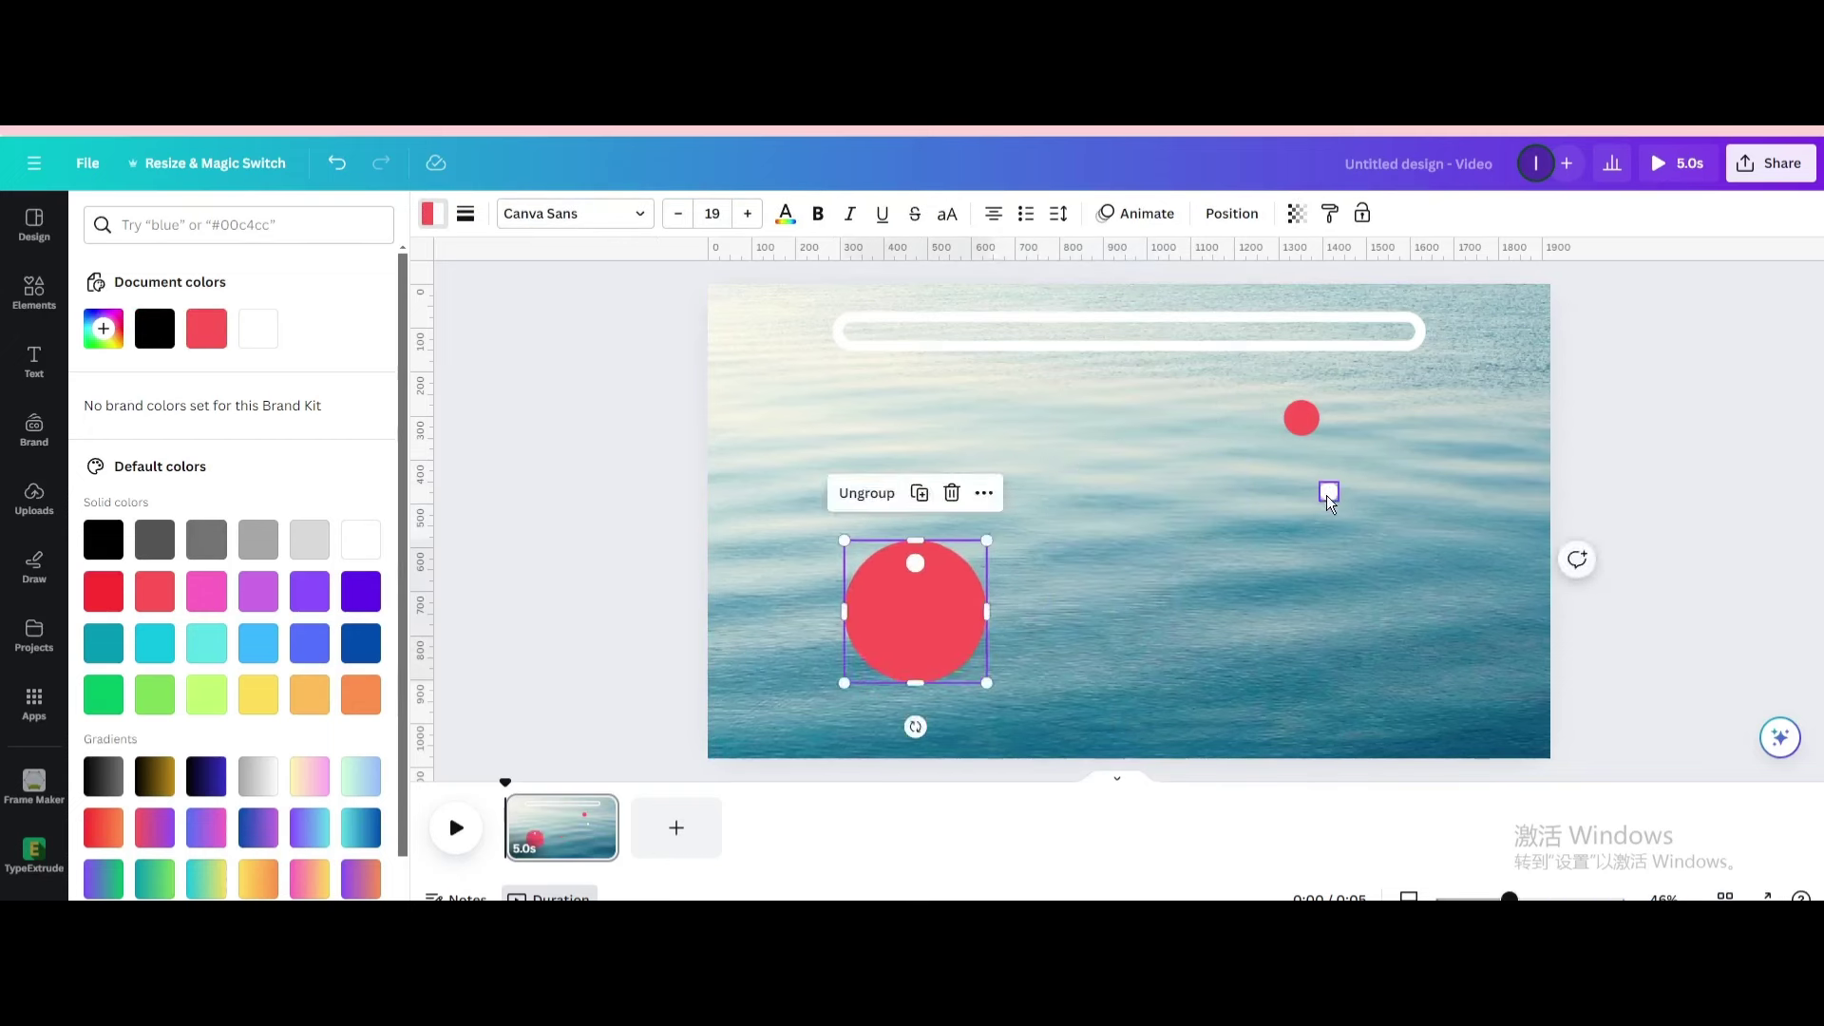
- Group a white dot with the small red circle and place it under the white bar
{"action": "left_click", "coordinate": [1328, 494]}
{"action": "left_click_drag", "start_coordinate": [1343, 541], "coordinate": [1274, 384]}
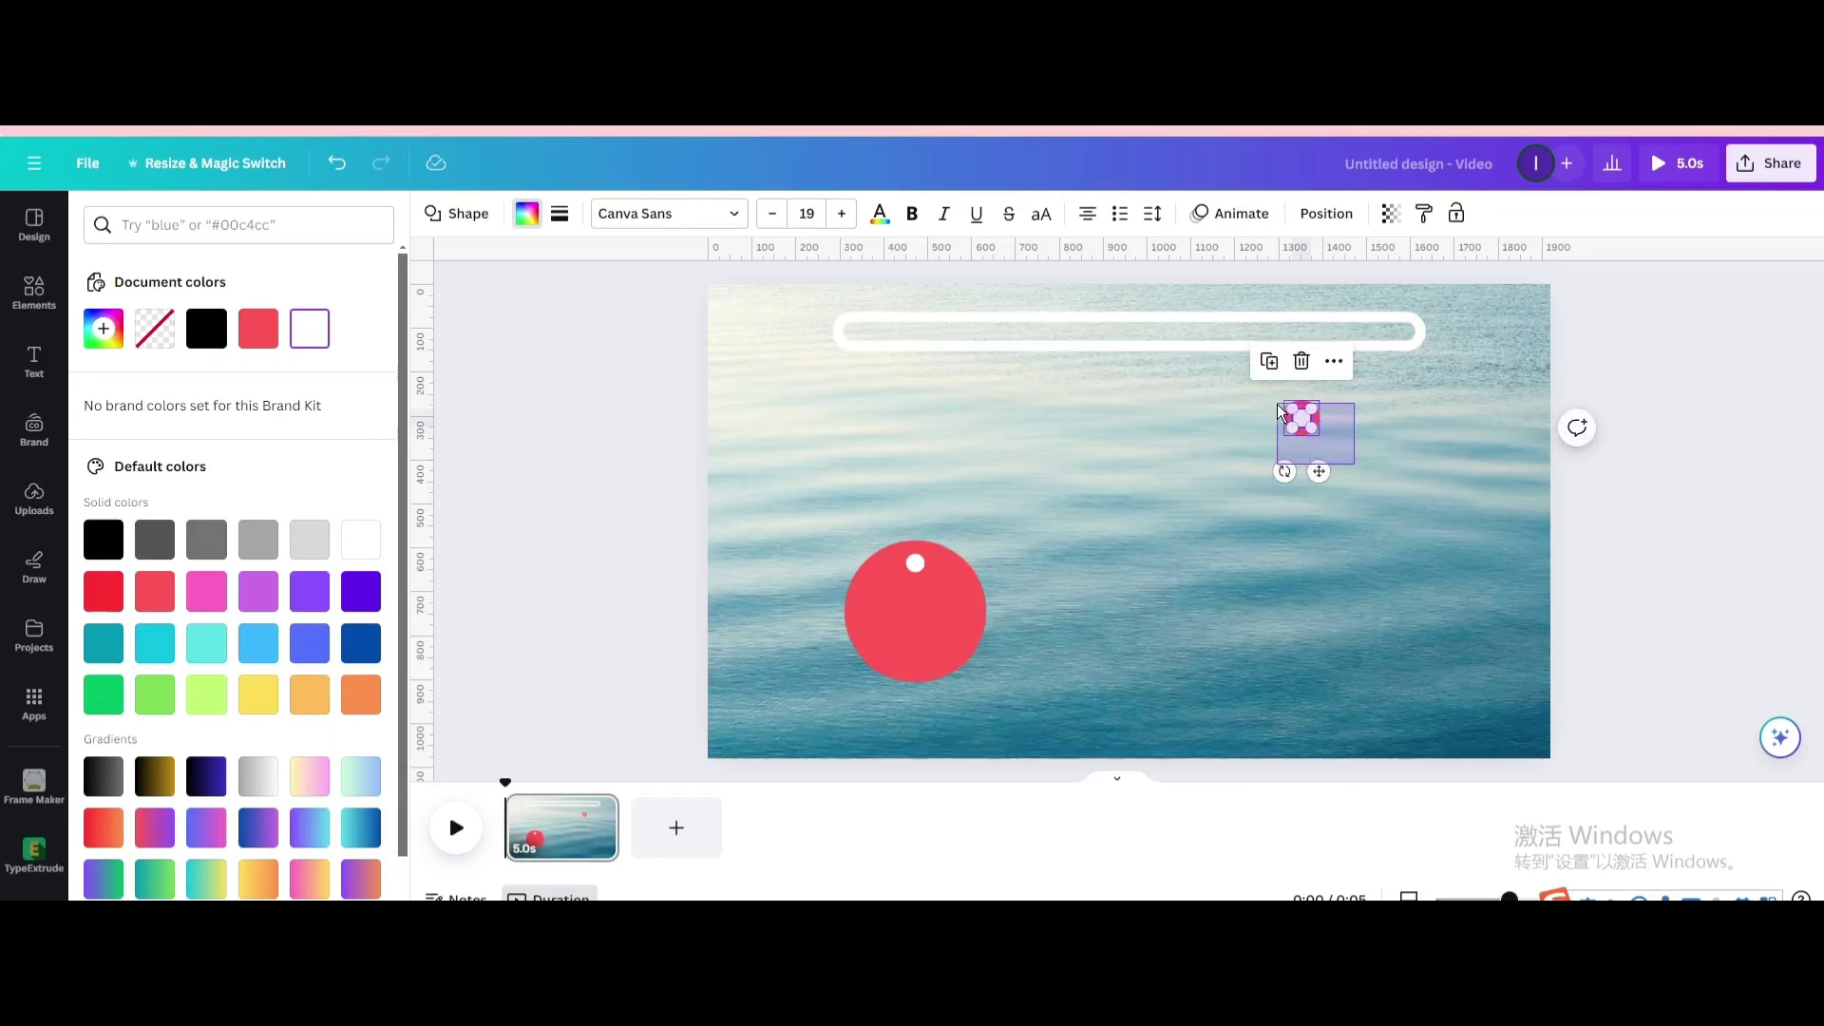
{"action": "left_click", "coordinate": [1254, 353]}
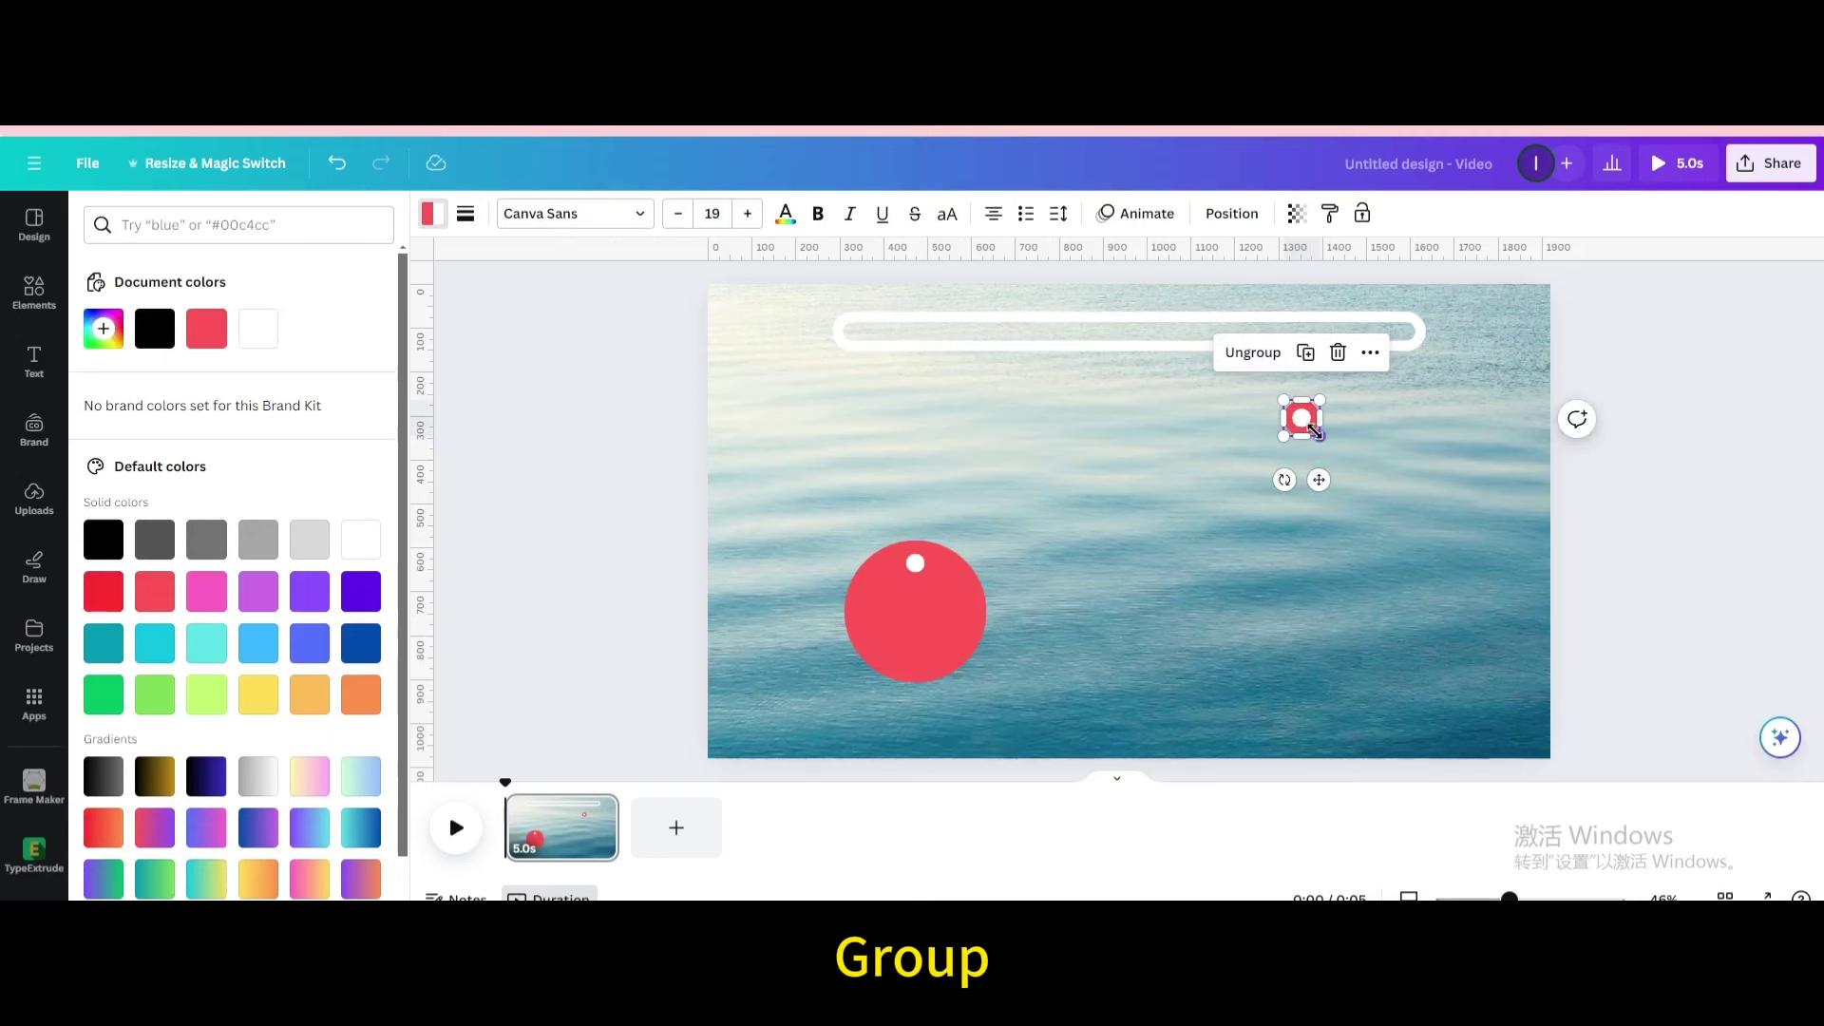
{"action": "left_click_drag", "start_coordinate": [1292, 428], "coordinate": [909, 385]}
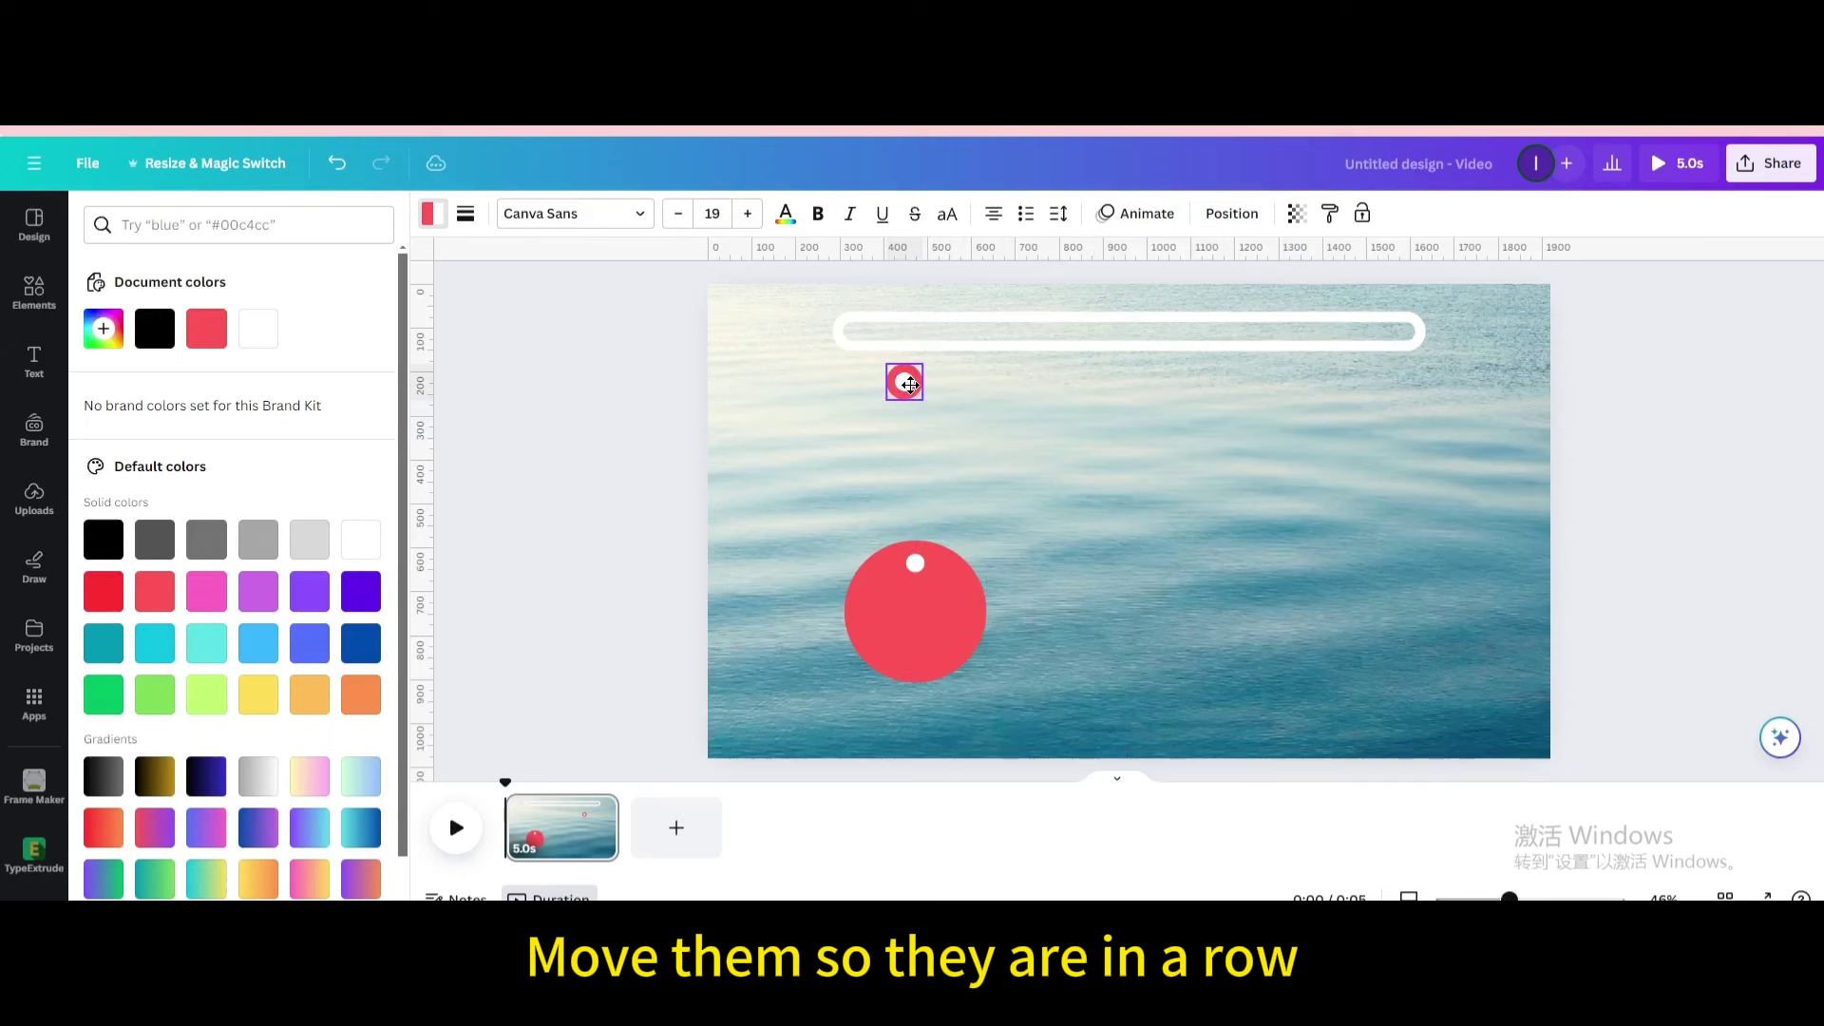
{"action": "left_click", "coordinate": [1138, 431]}
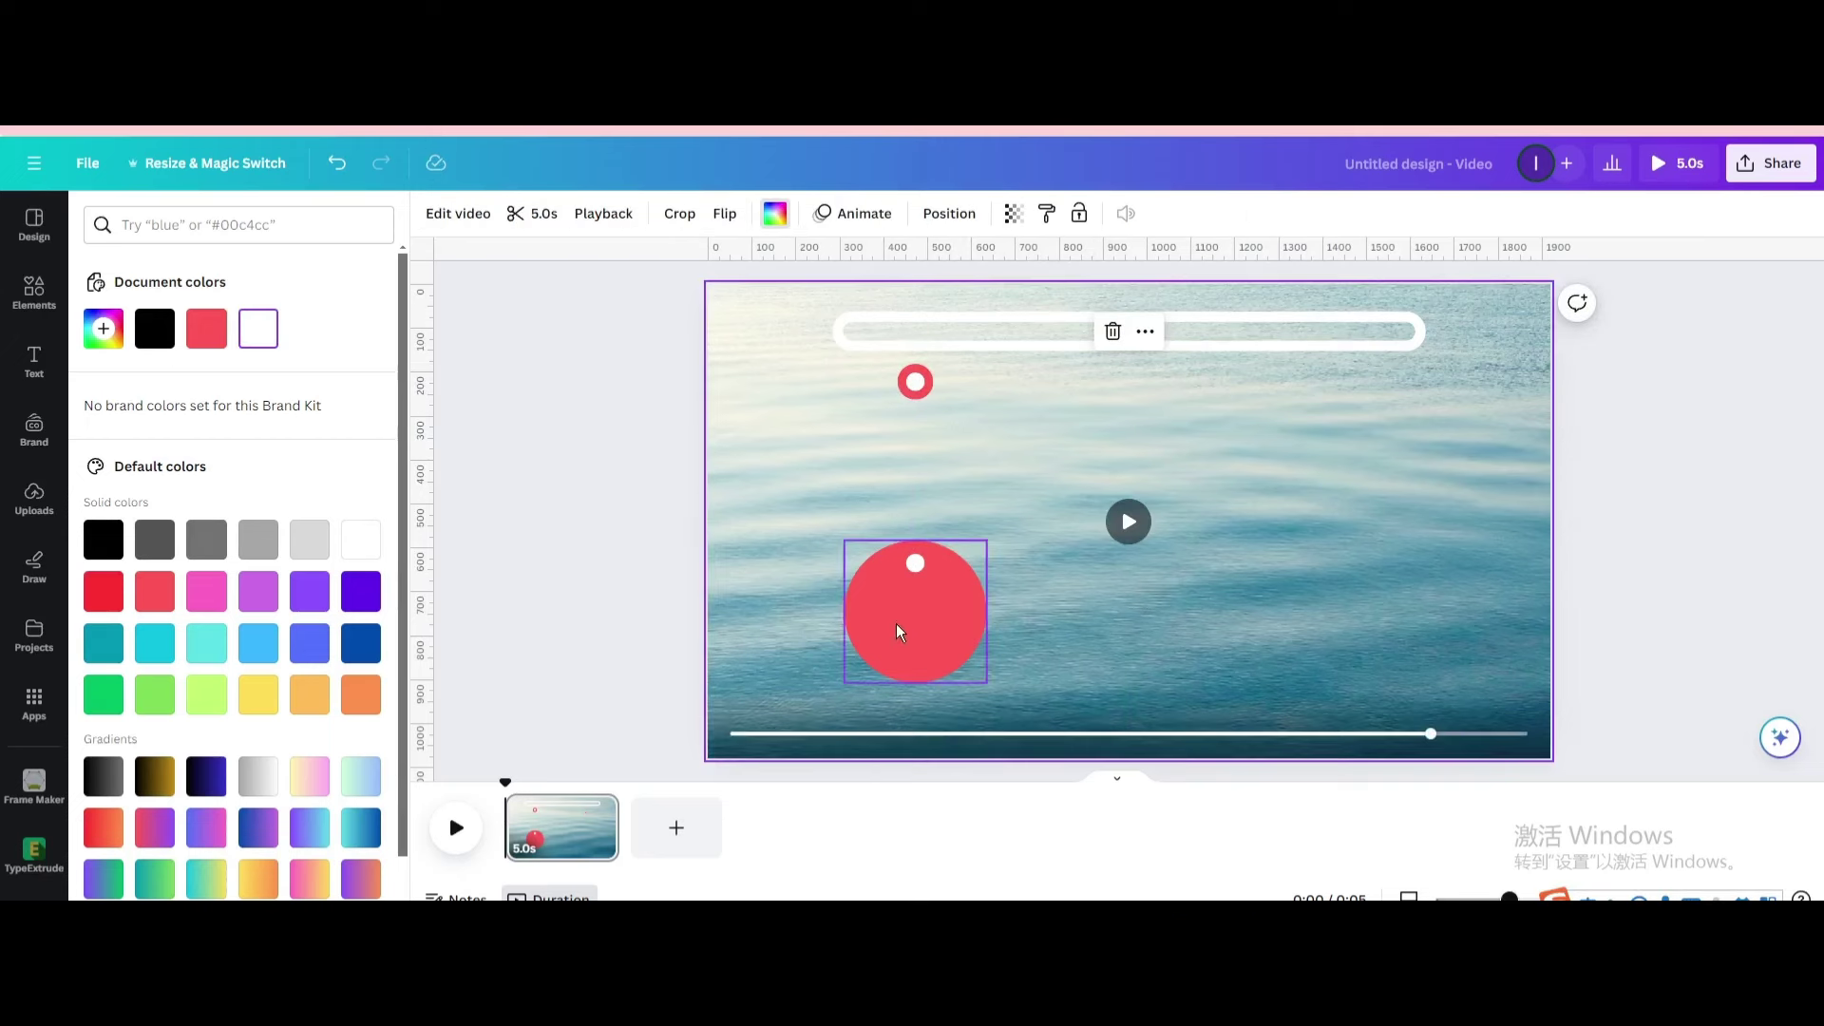
{"action": "left_click_drag", "start_coordinate": [896, 623], "coordinate": [889, 641]}
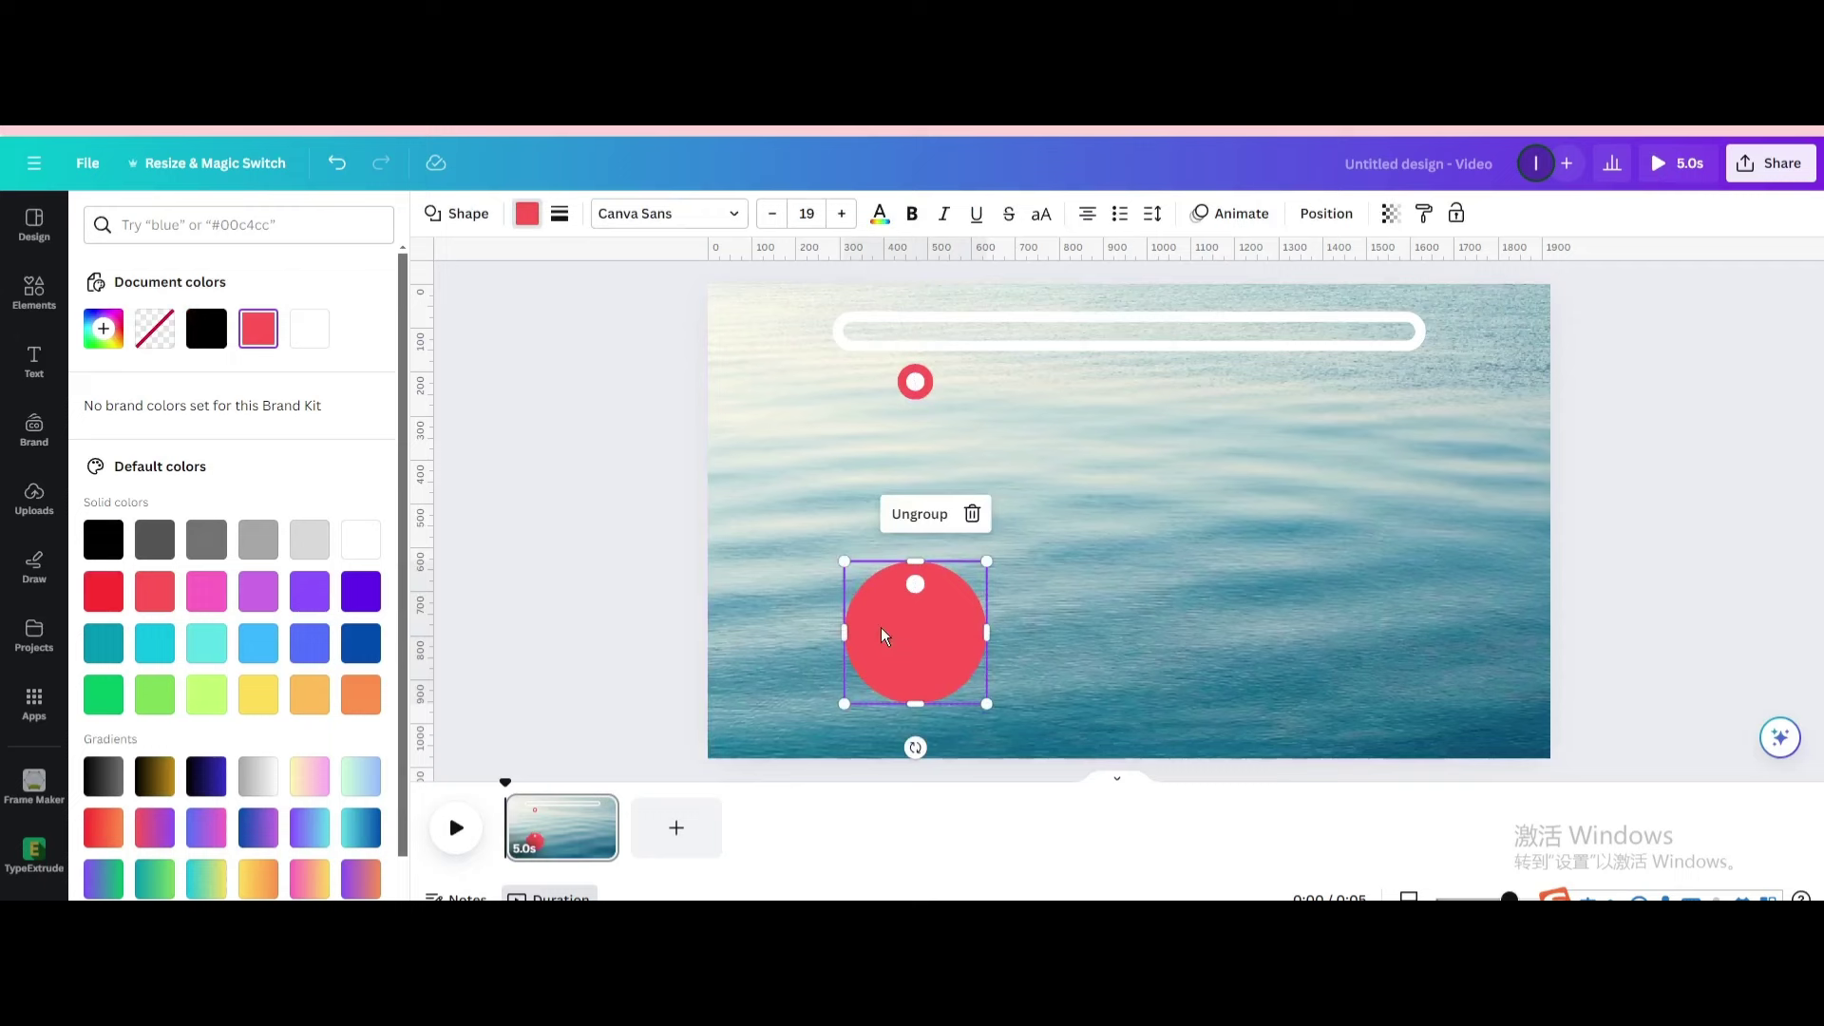
- Add a plain line, rotate it to 90°, and shorten it
{"action": "left_click", "coordinate": [39, 309]}
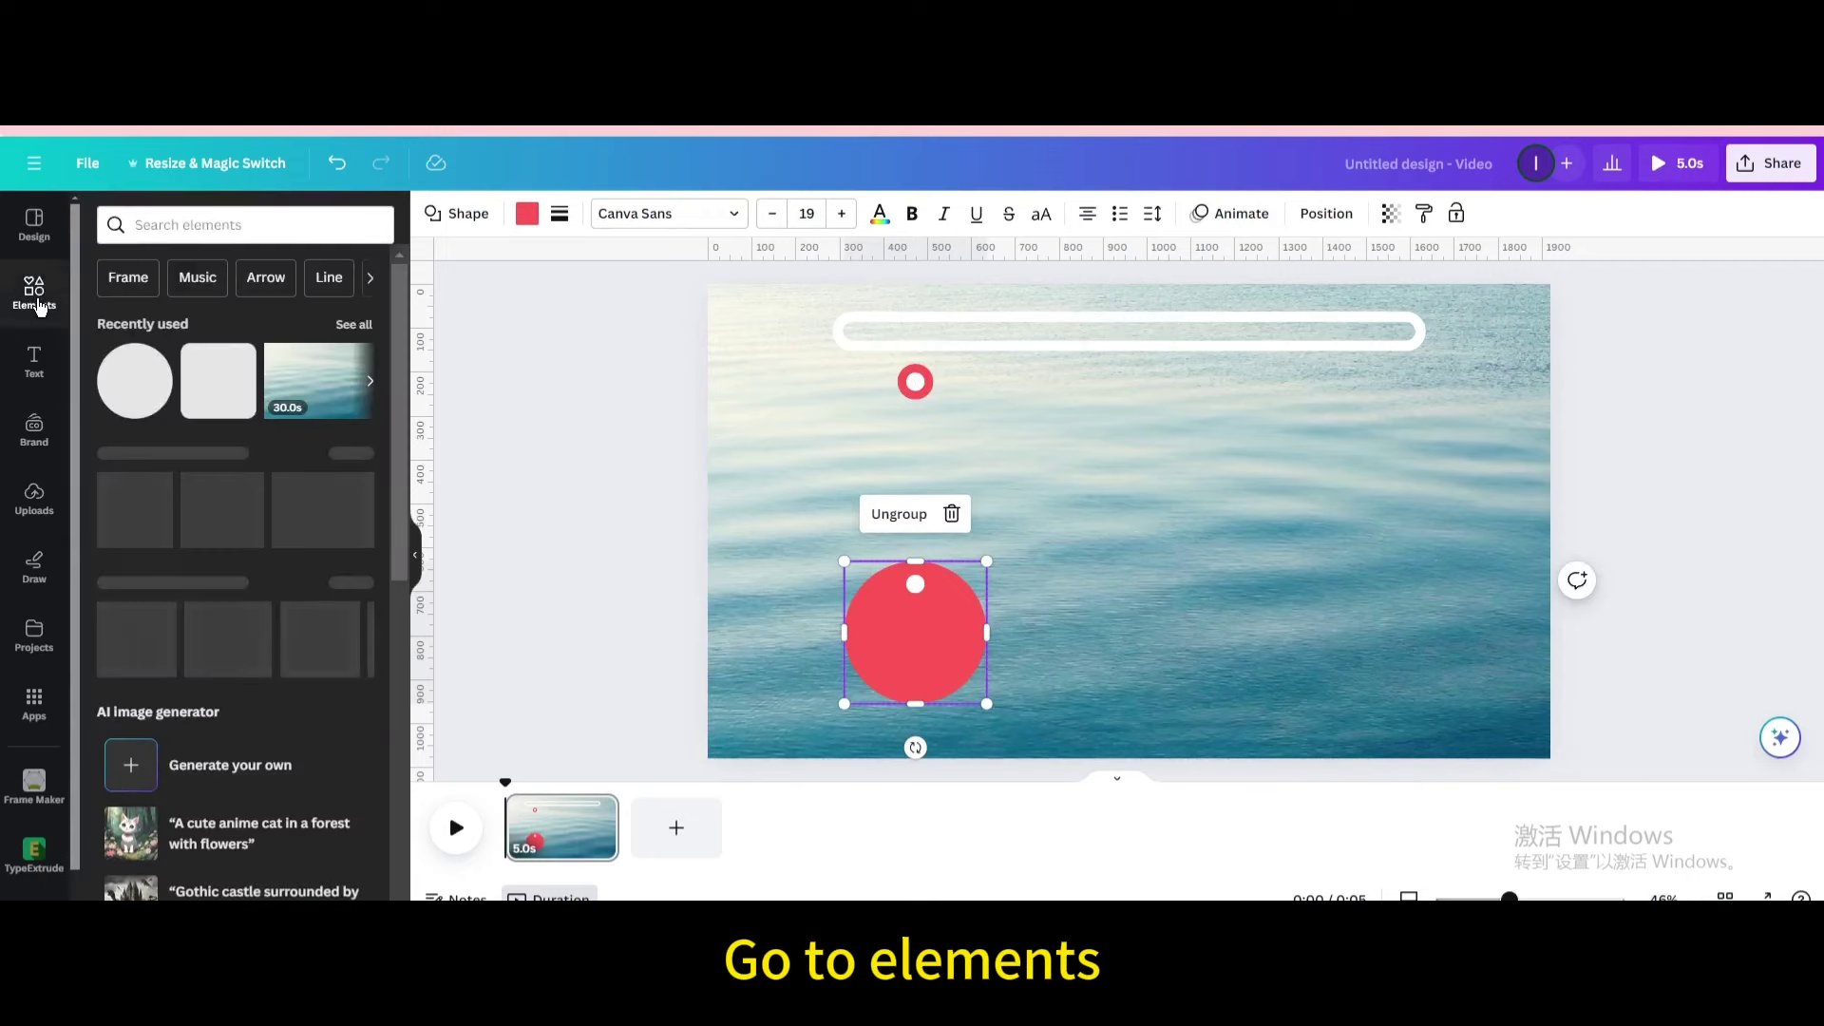
{"action": "scroll", "coordinate": [229, 456], "scroll_direction": "down", "scroll_amount": 2}
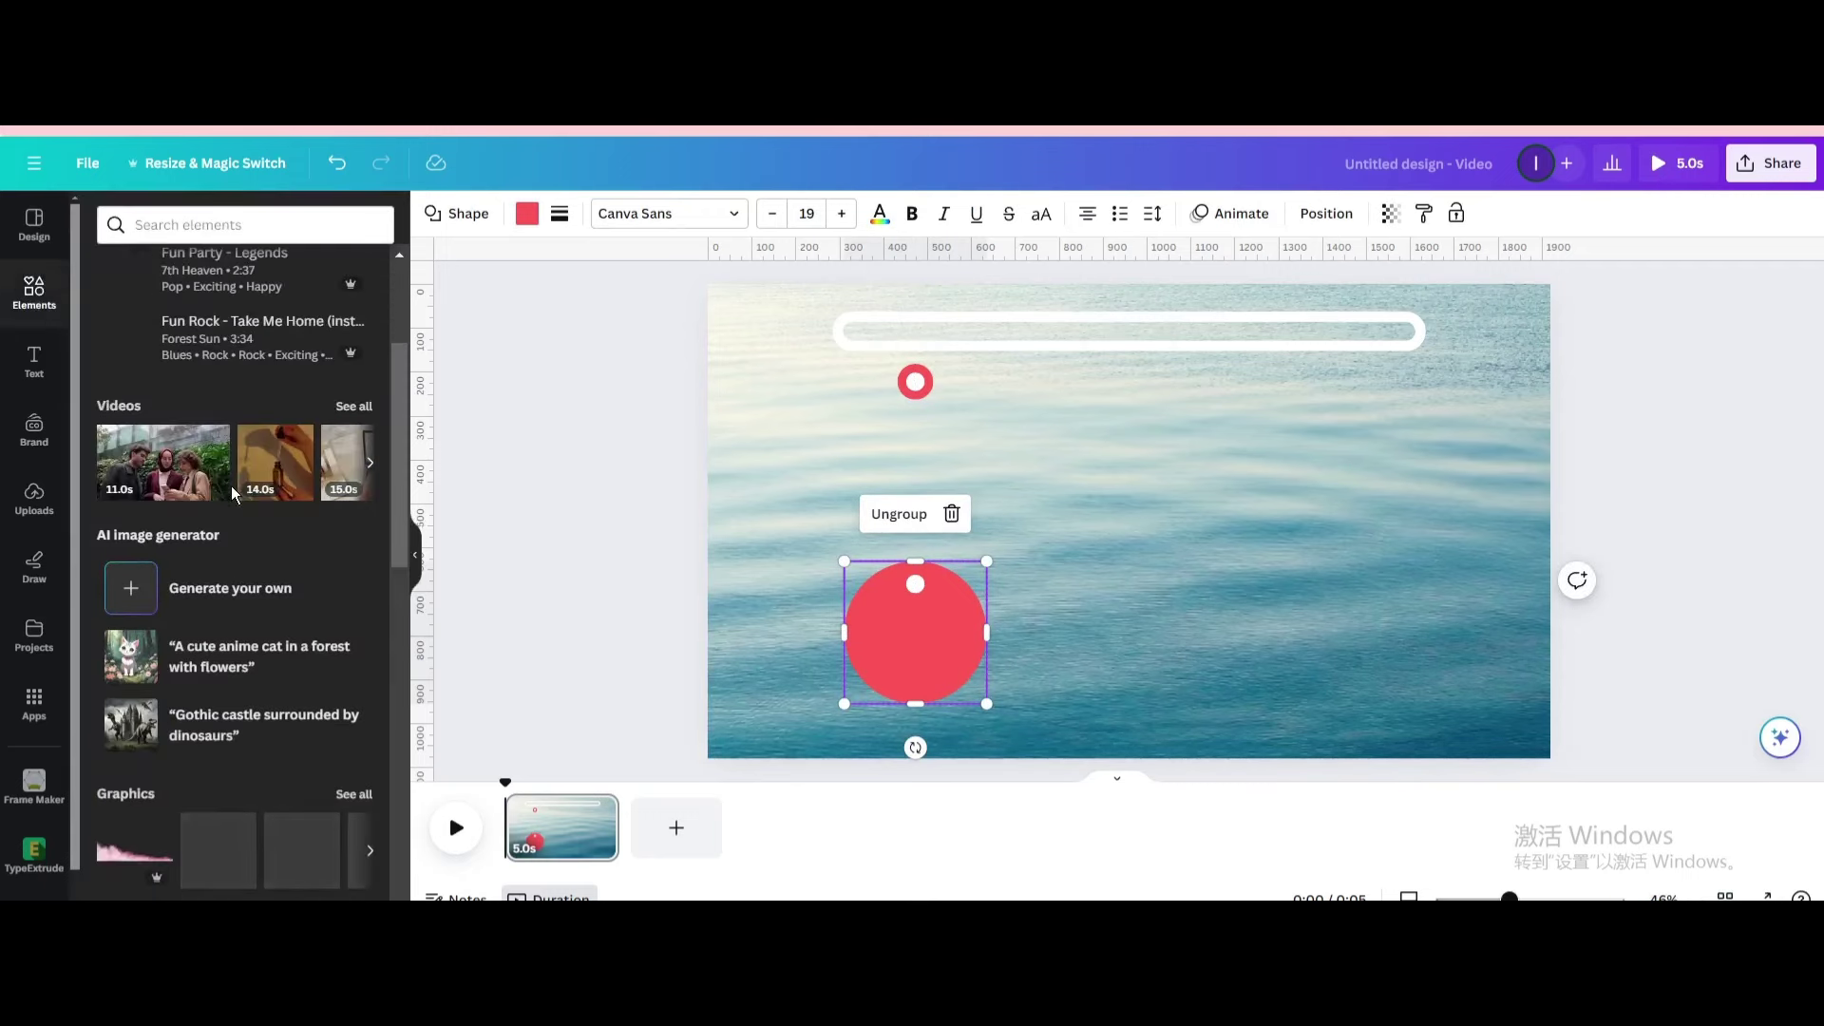
{"action": "scroll", "coordinate": [231, 487], "scroll_direction": "up", "scroll_amount": 2}
{"action": "scroll", "coordinate": [231, 486], "scroll_direction": "down", "scroll_amount": 2}
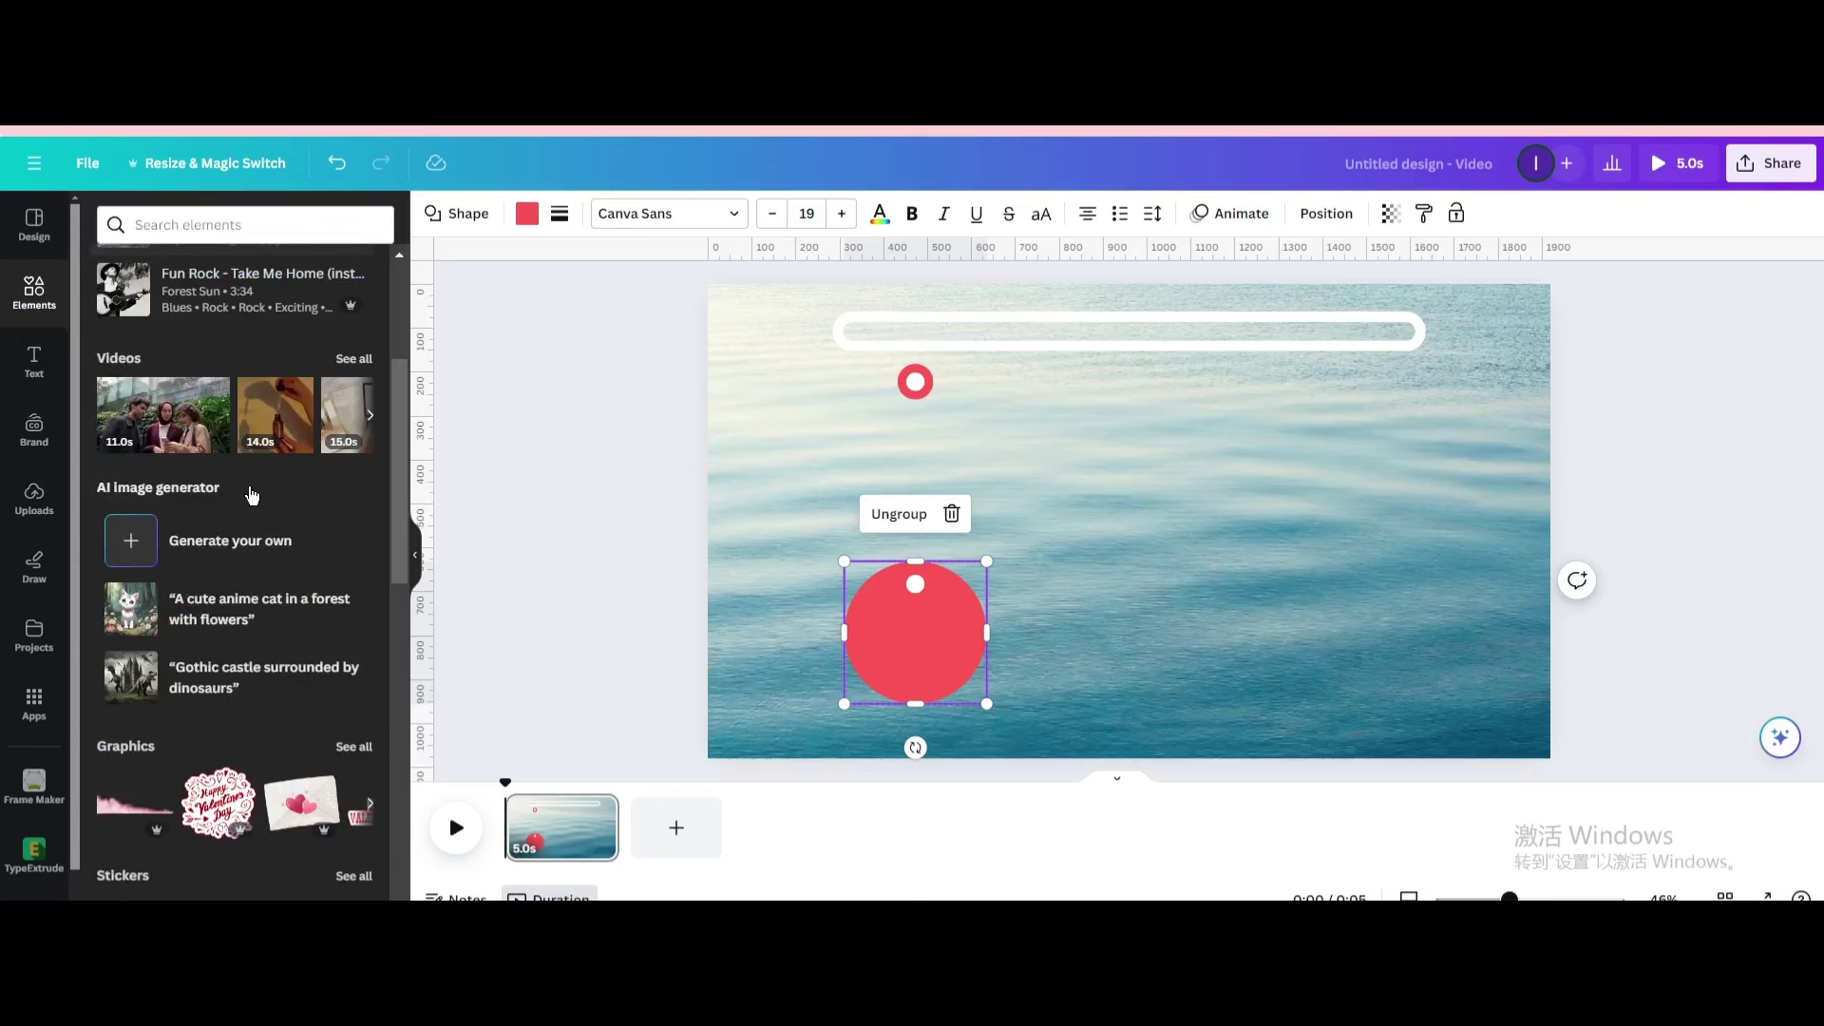
{"action": "scroll", "coordinate": [234, 492], "scroll_direction": "down", "scroll_amount": 4}
{"action": "scroll", "coordinate": [249, 507], "scroll_direction": "down", "scroll_amount": 1}
{"action": "left_click", "coordinate": [350, 469]}
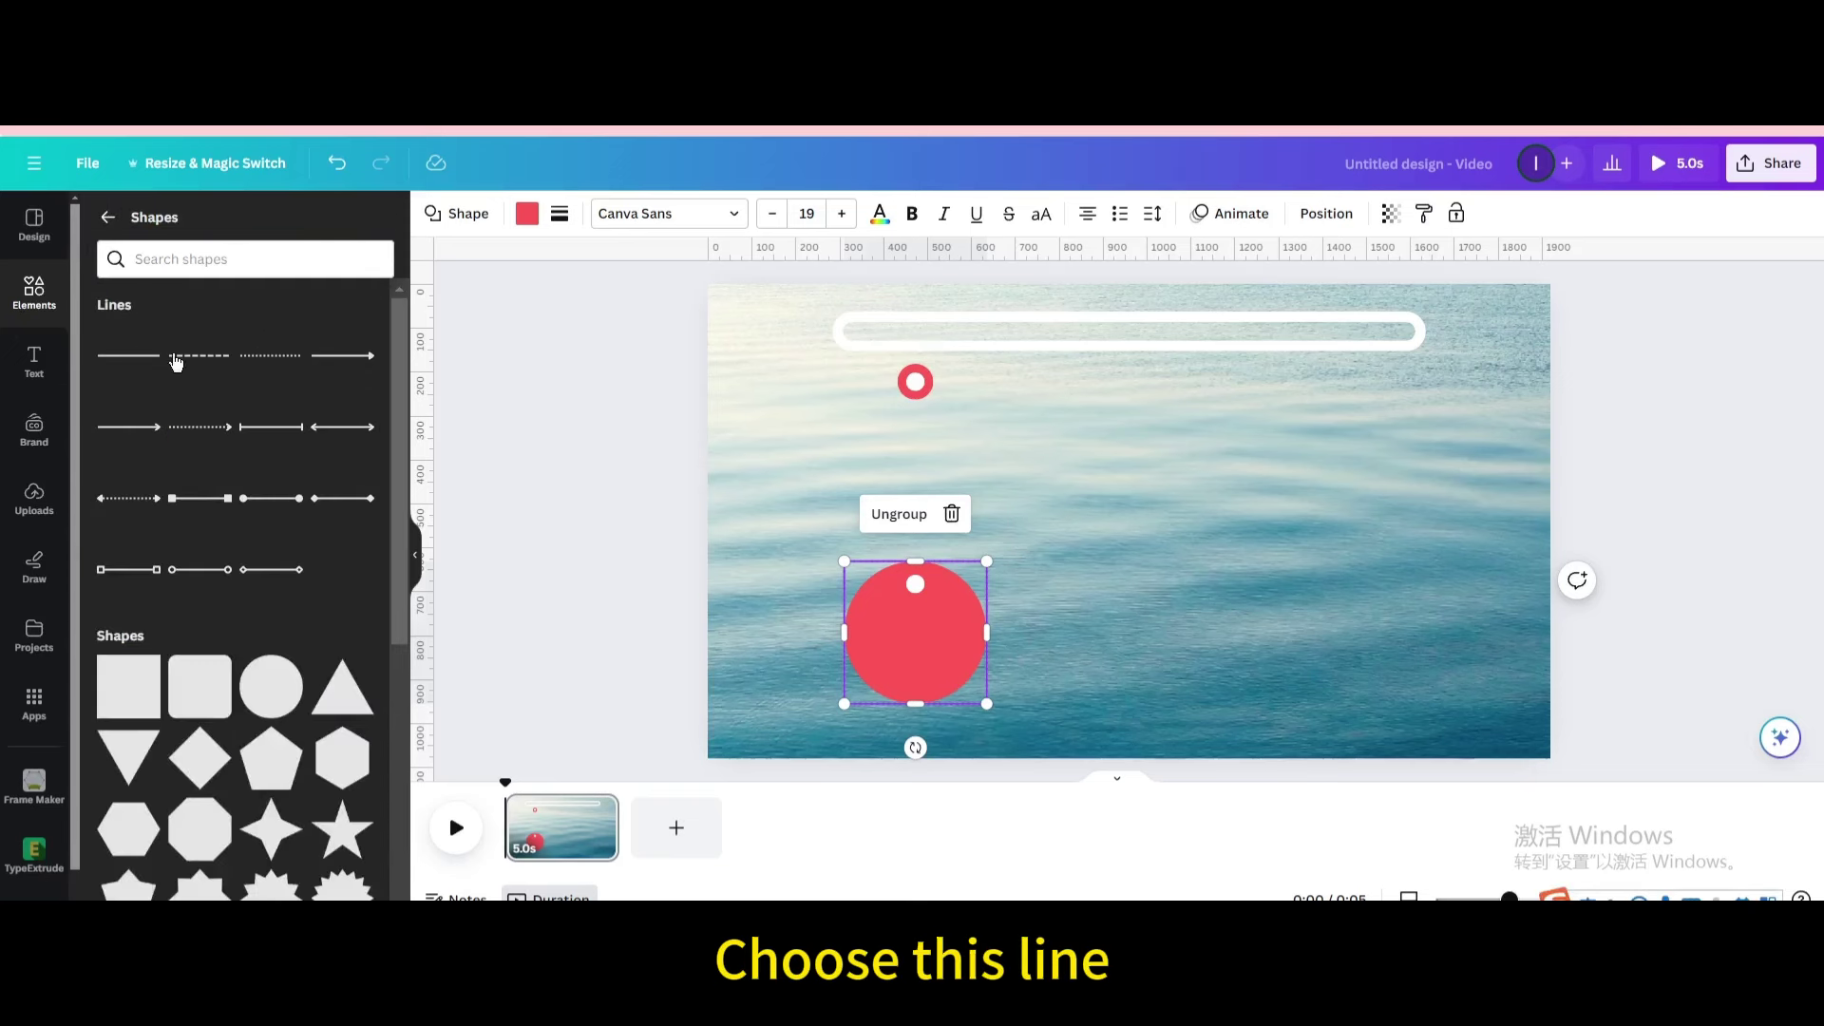
{"action": "left_click", "coordinate": [175, 362]}
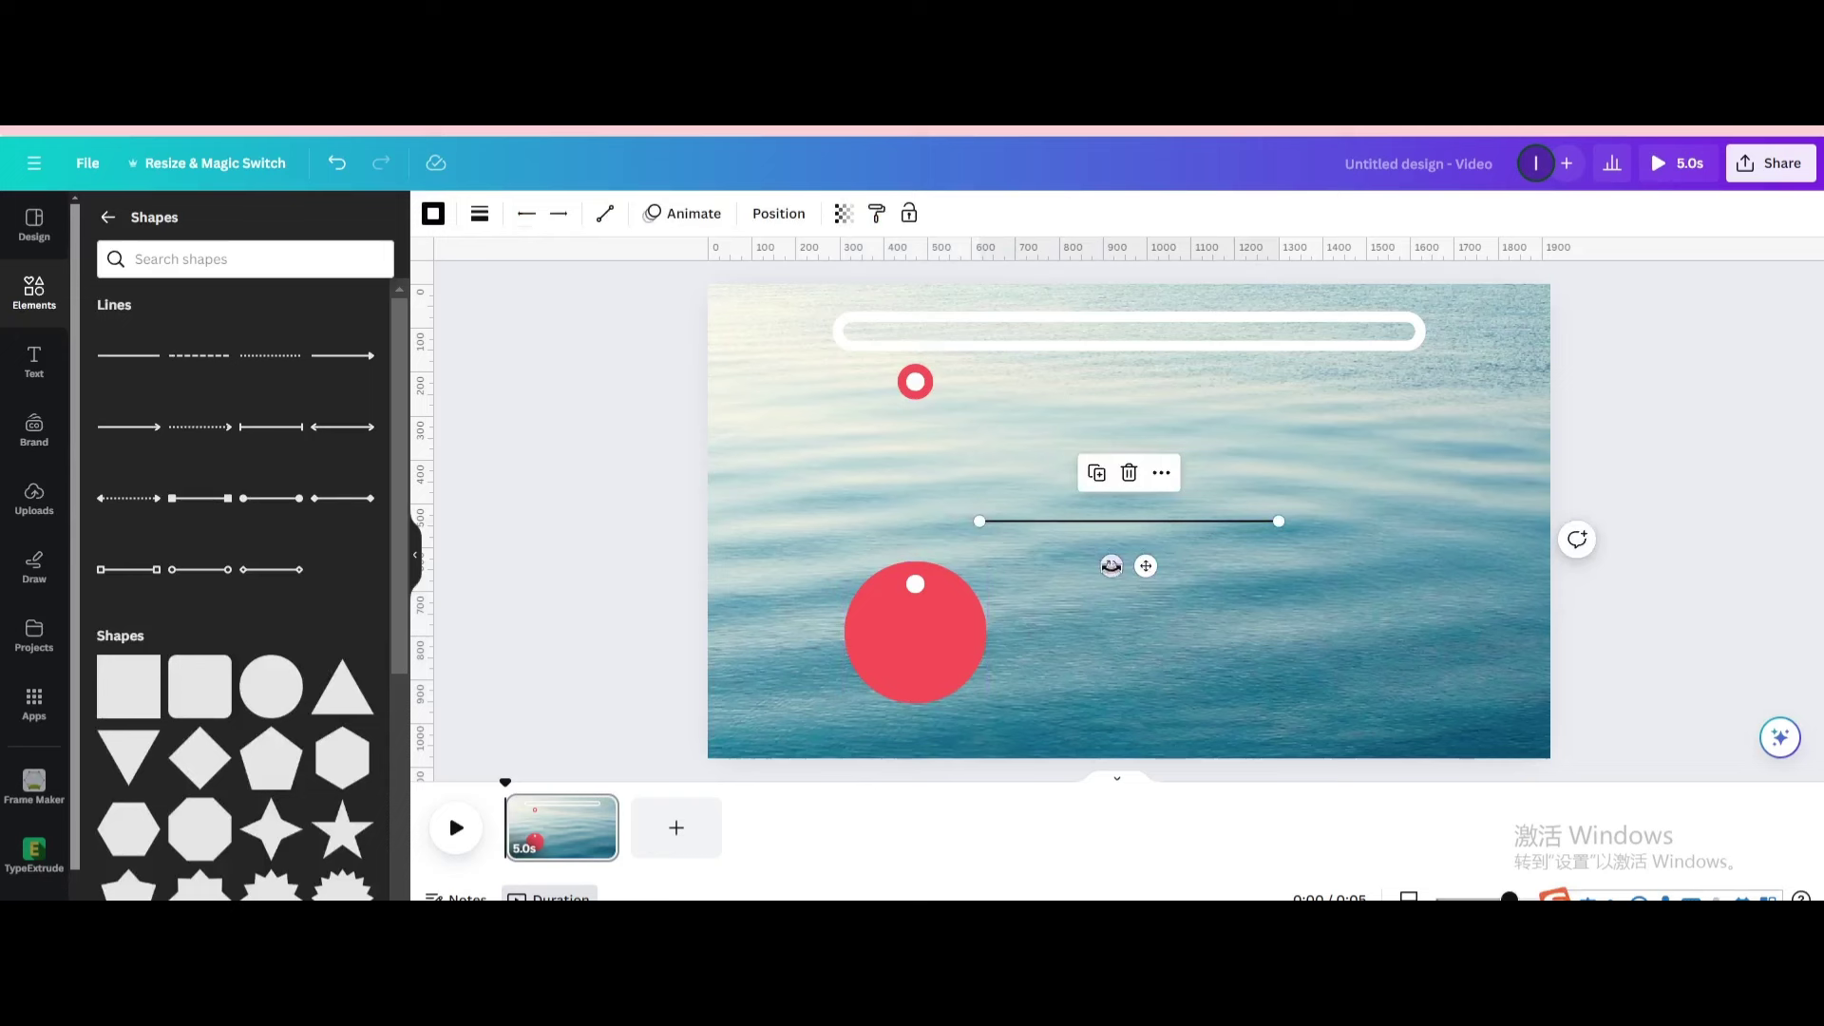
{"action": "left_click_drag", "start_coordinate": [1113, 566], "coordinate": [1074, 497]}
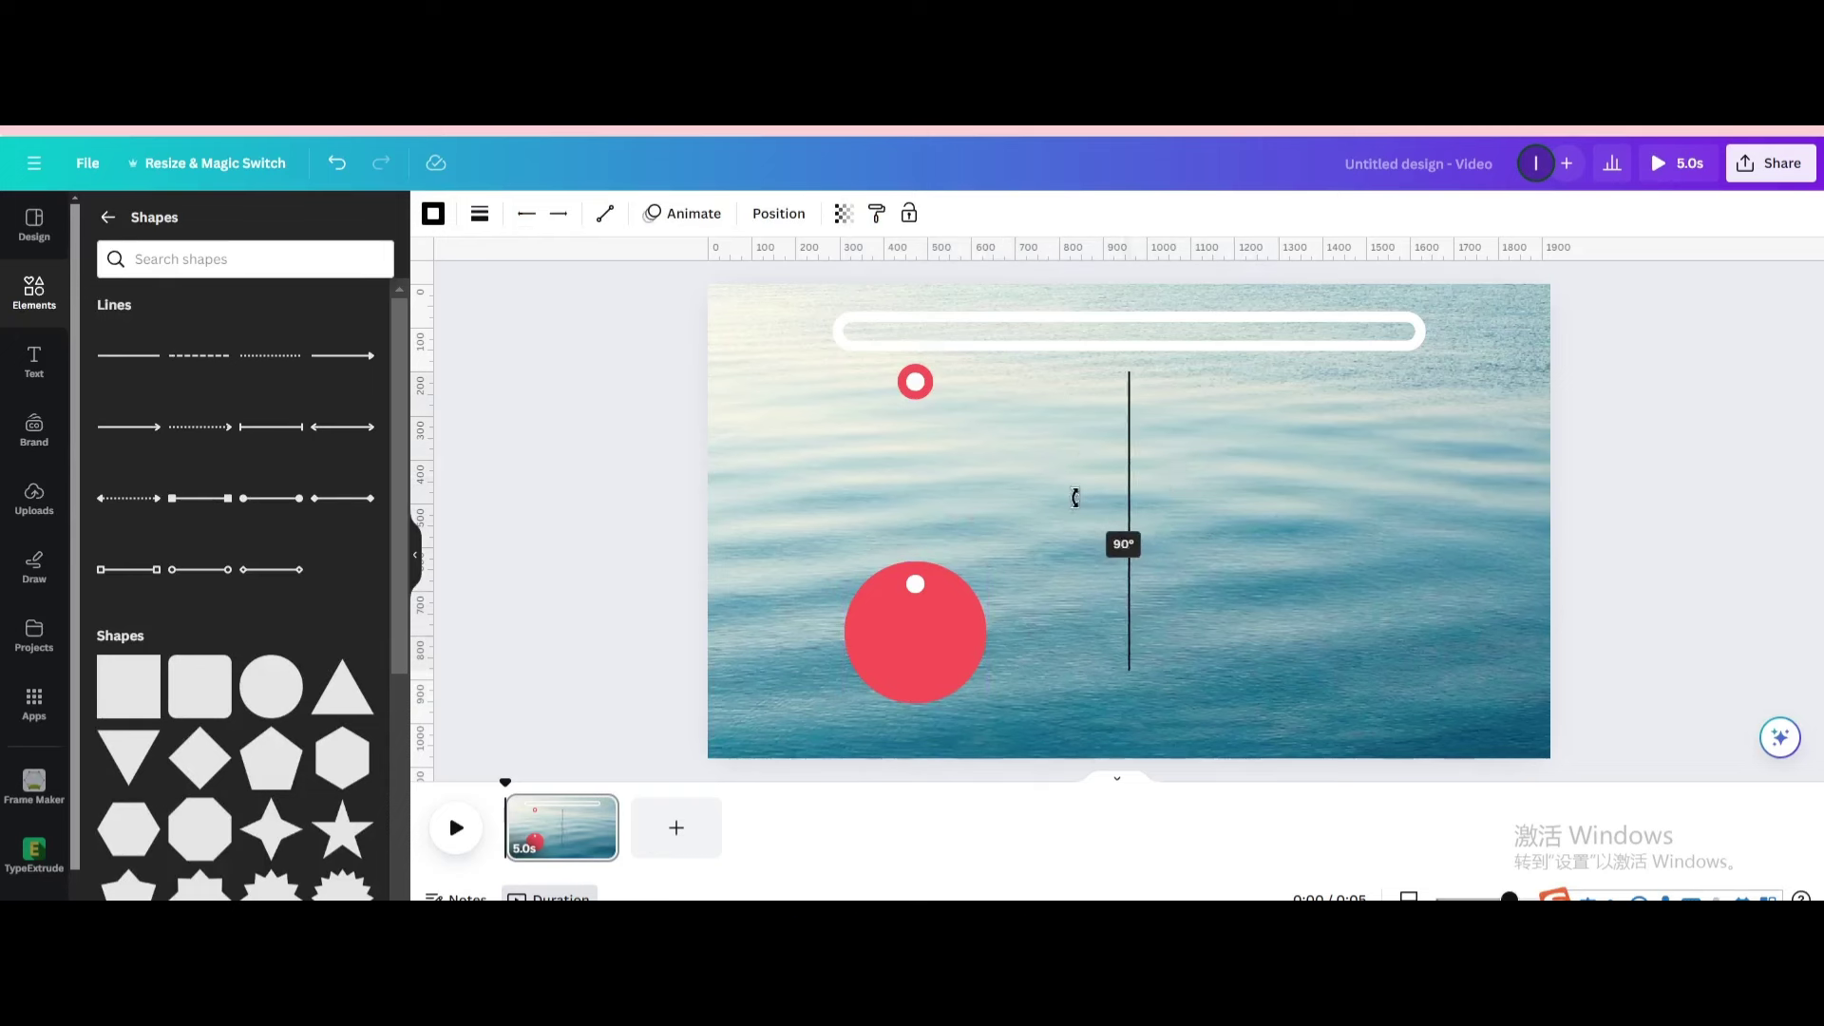
{"action": "left_click_drag", "start_coordinate": [1075, 497], "coordinate": [1061, 477]}
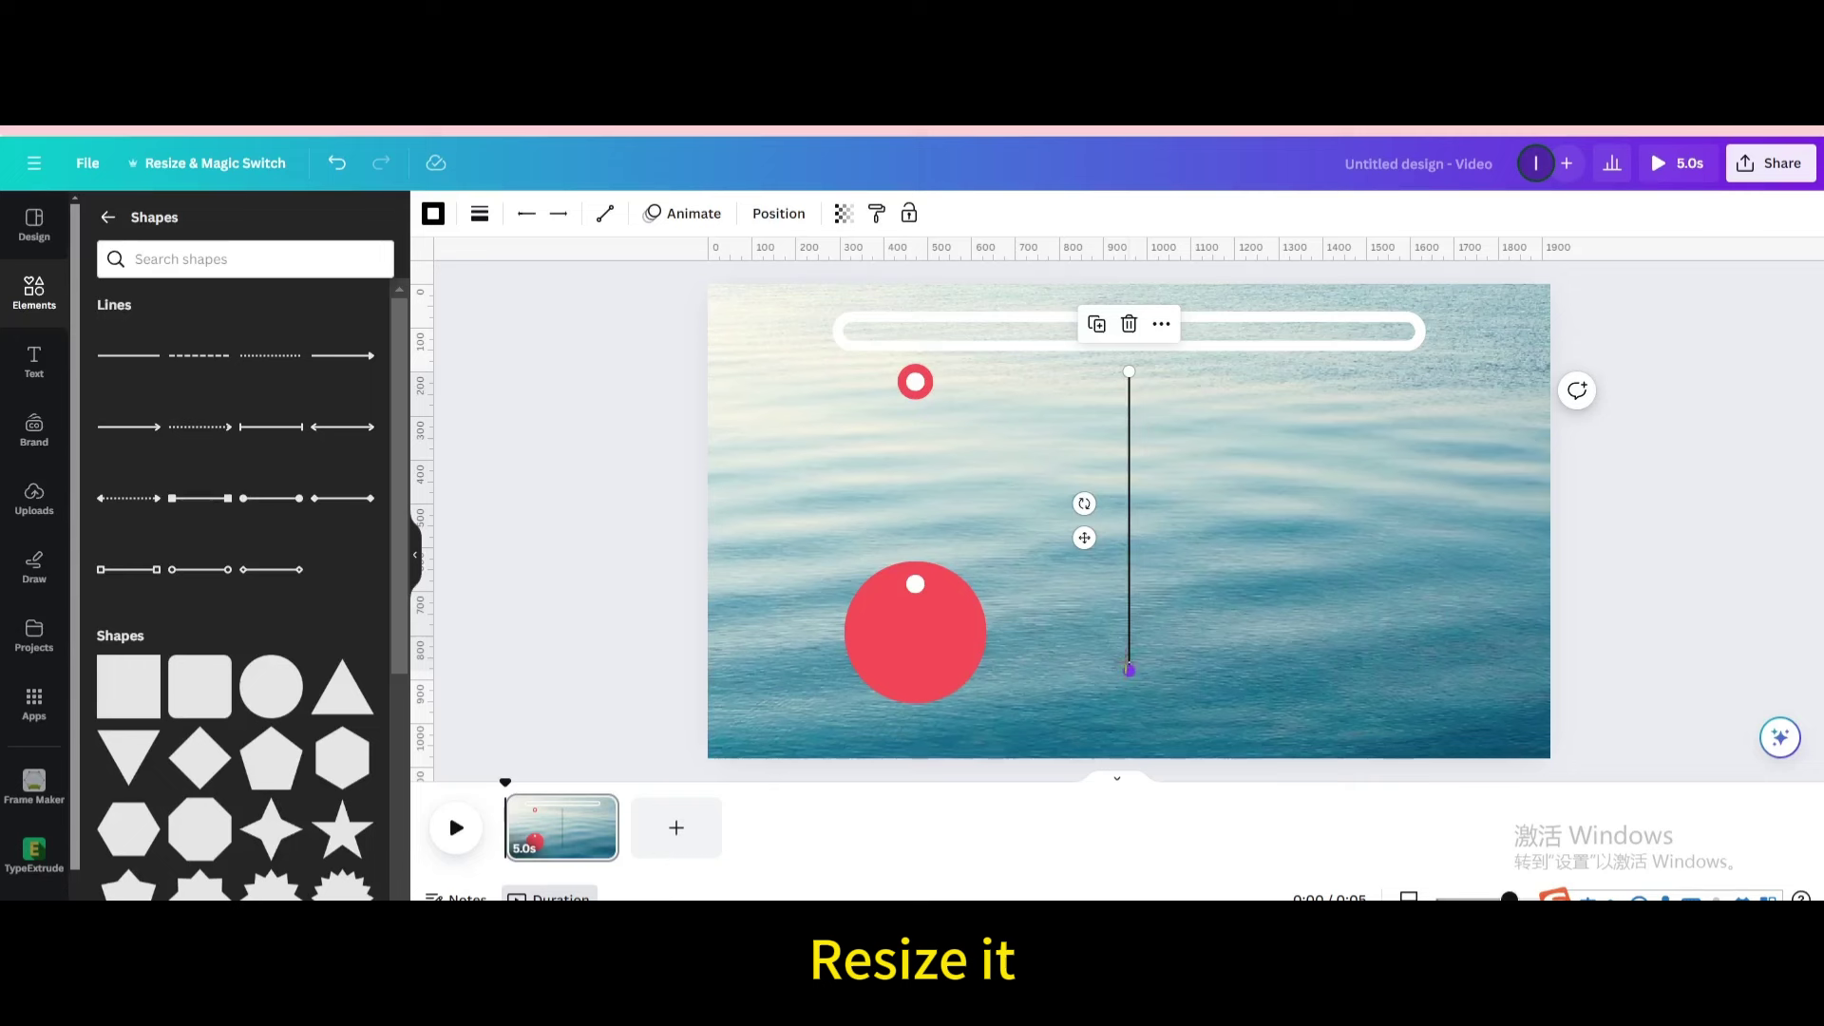
{"action": "left_click_drag", "start_coordinate": [1128, 670], "coordinate": [1122, 586]}
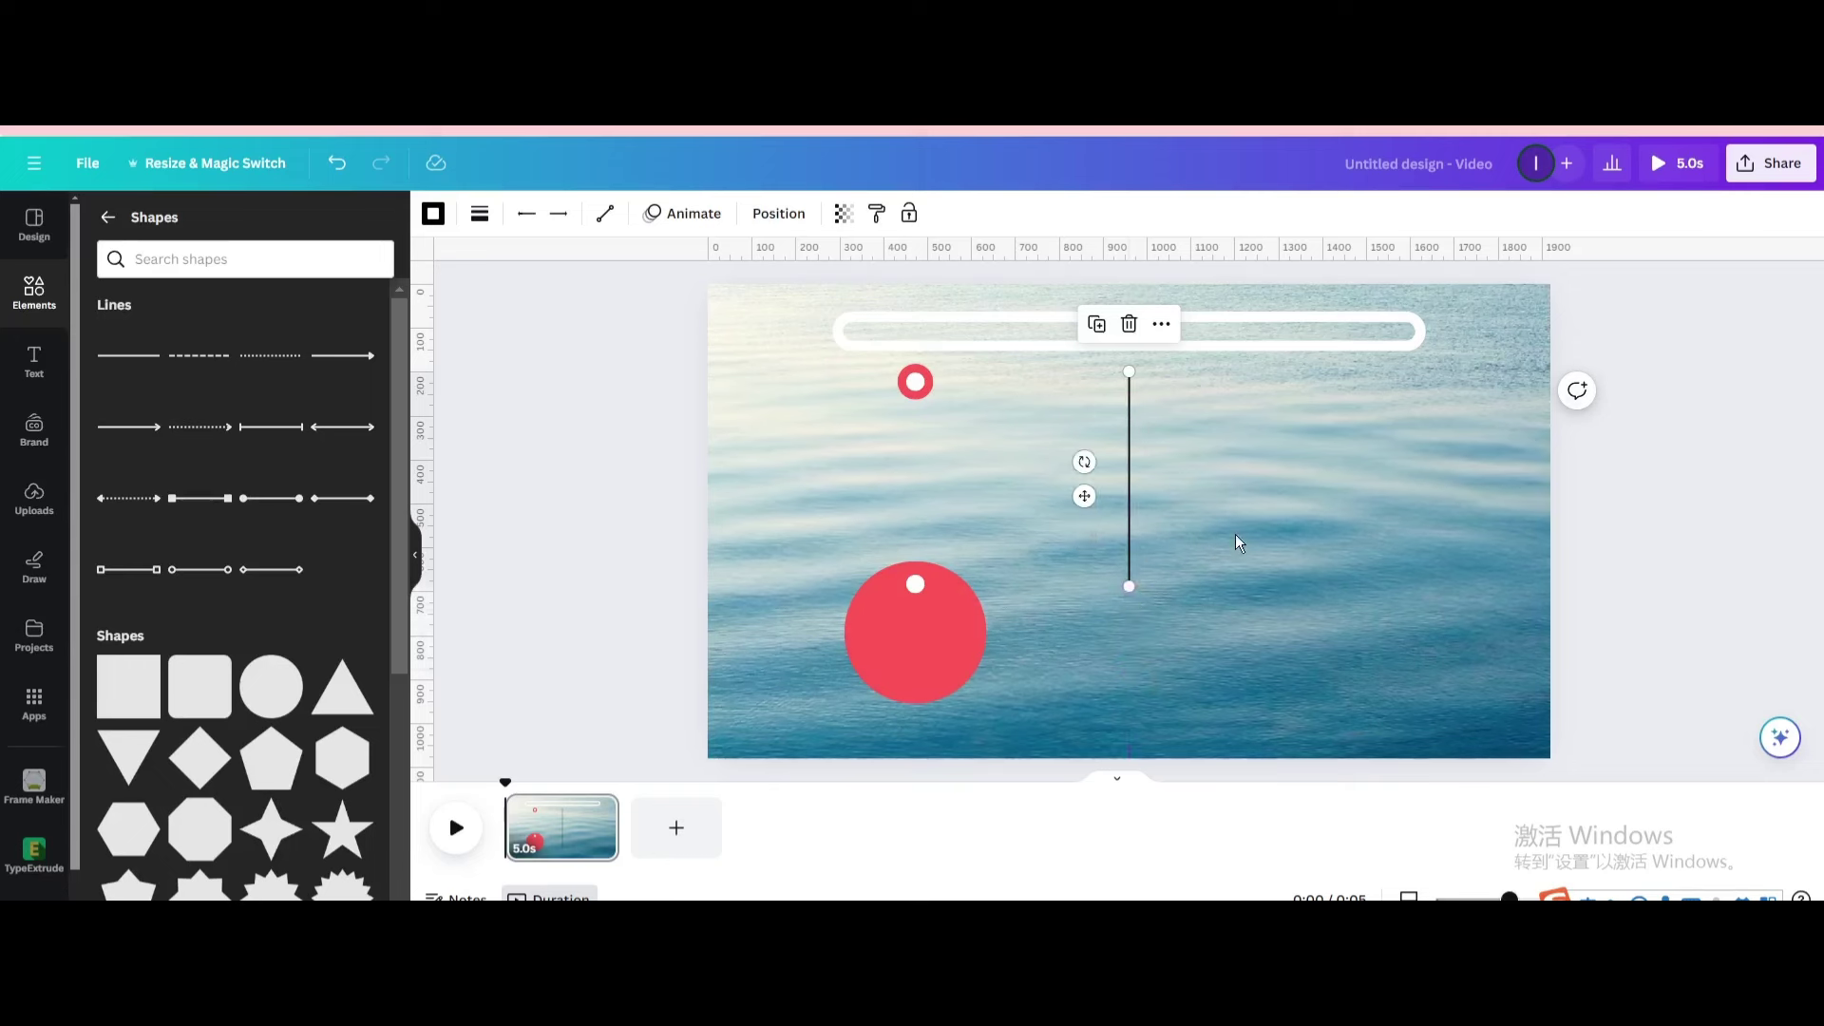
- Place the vertical line between the small ring and the big red circle
{"action": "left_click", "coordinate": [1236, 534]}
{"action": "left_click", "coordinate": [1124, 467]}
{"action": "left_click_drag", "start_coordinate": [1085, 496], "coordinate": [866, 485]}
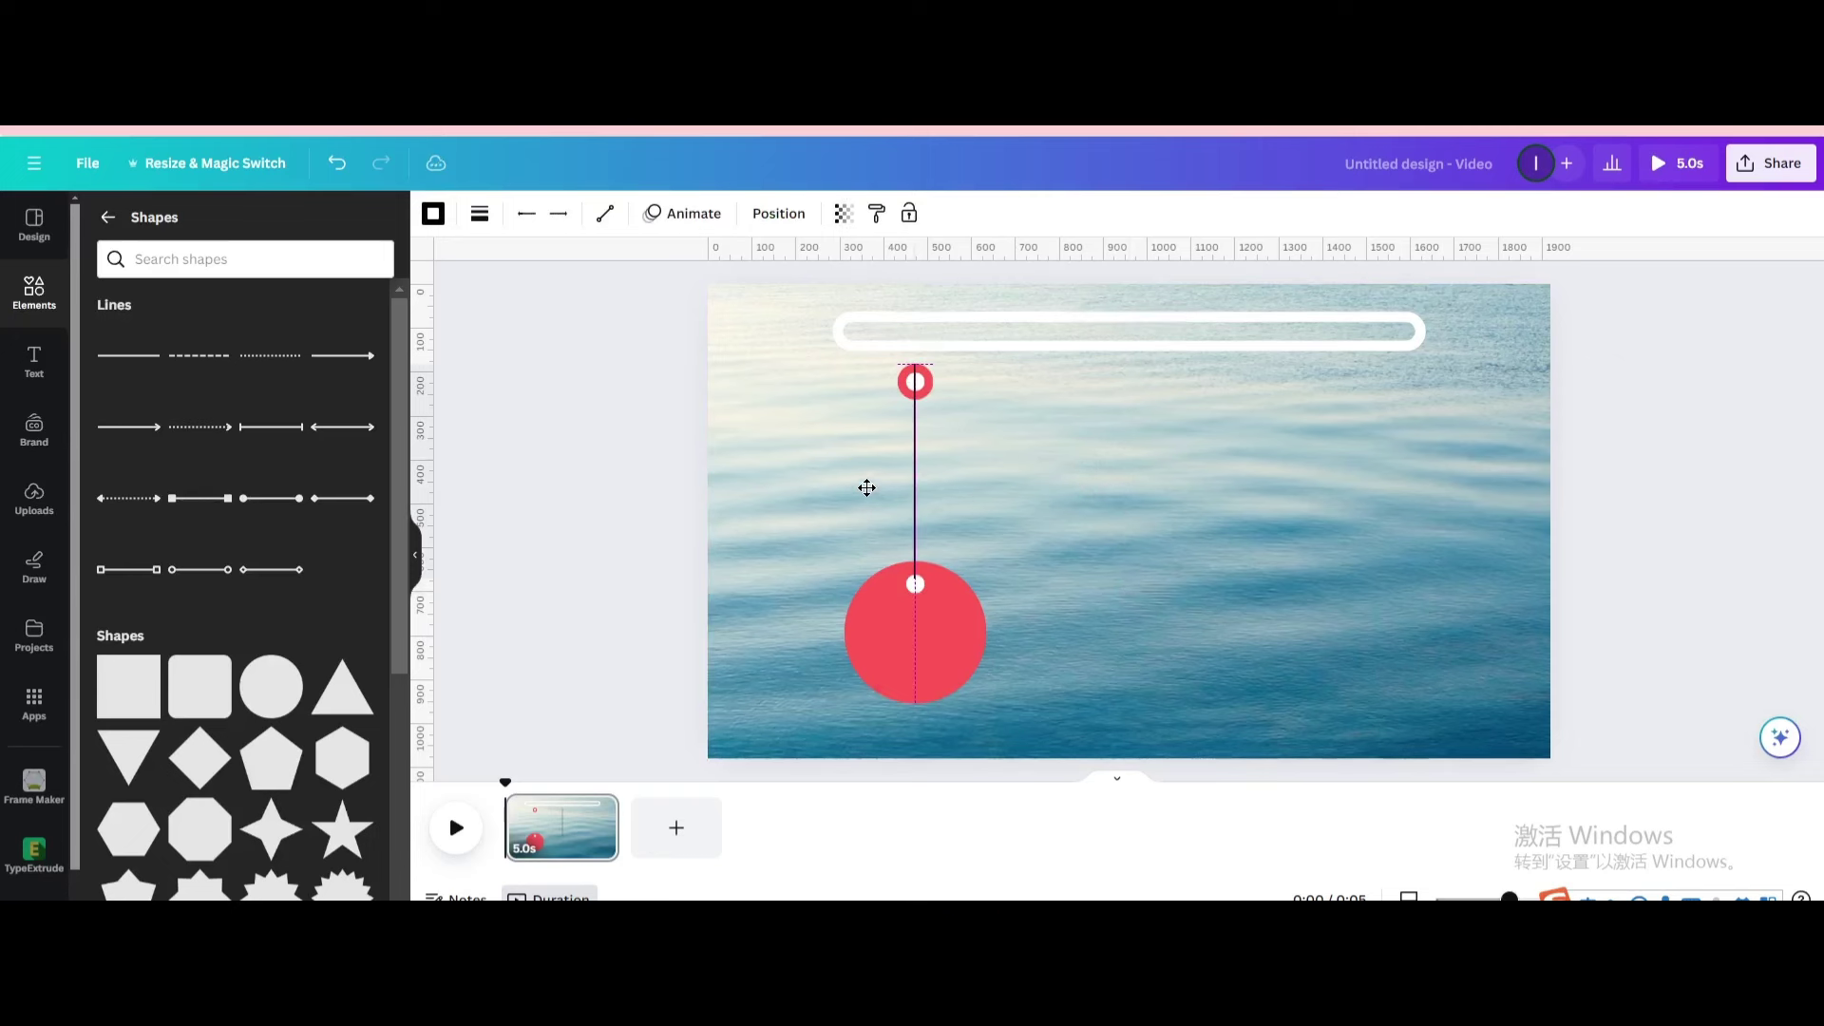
{"action": "left_click_drag", "start_coordinate": [869, 487], "coordinate": [870, 487]}
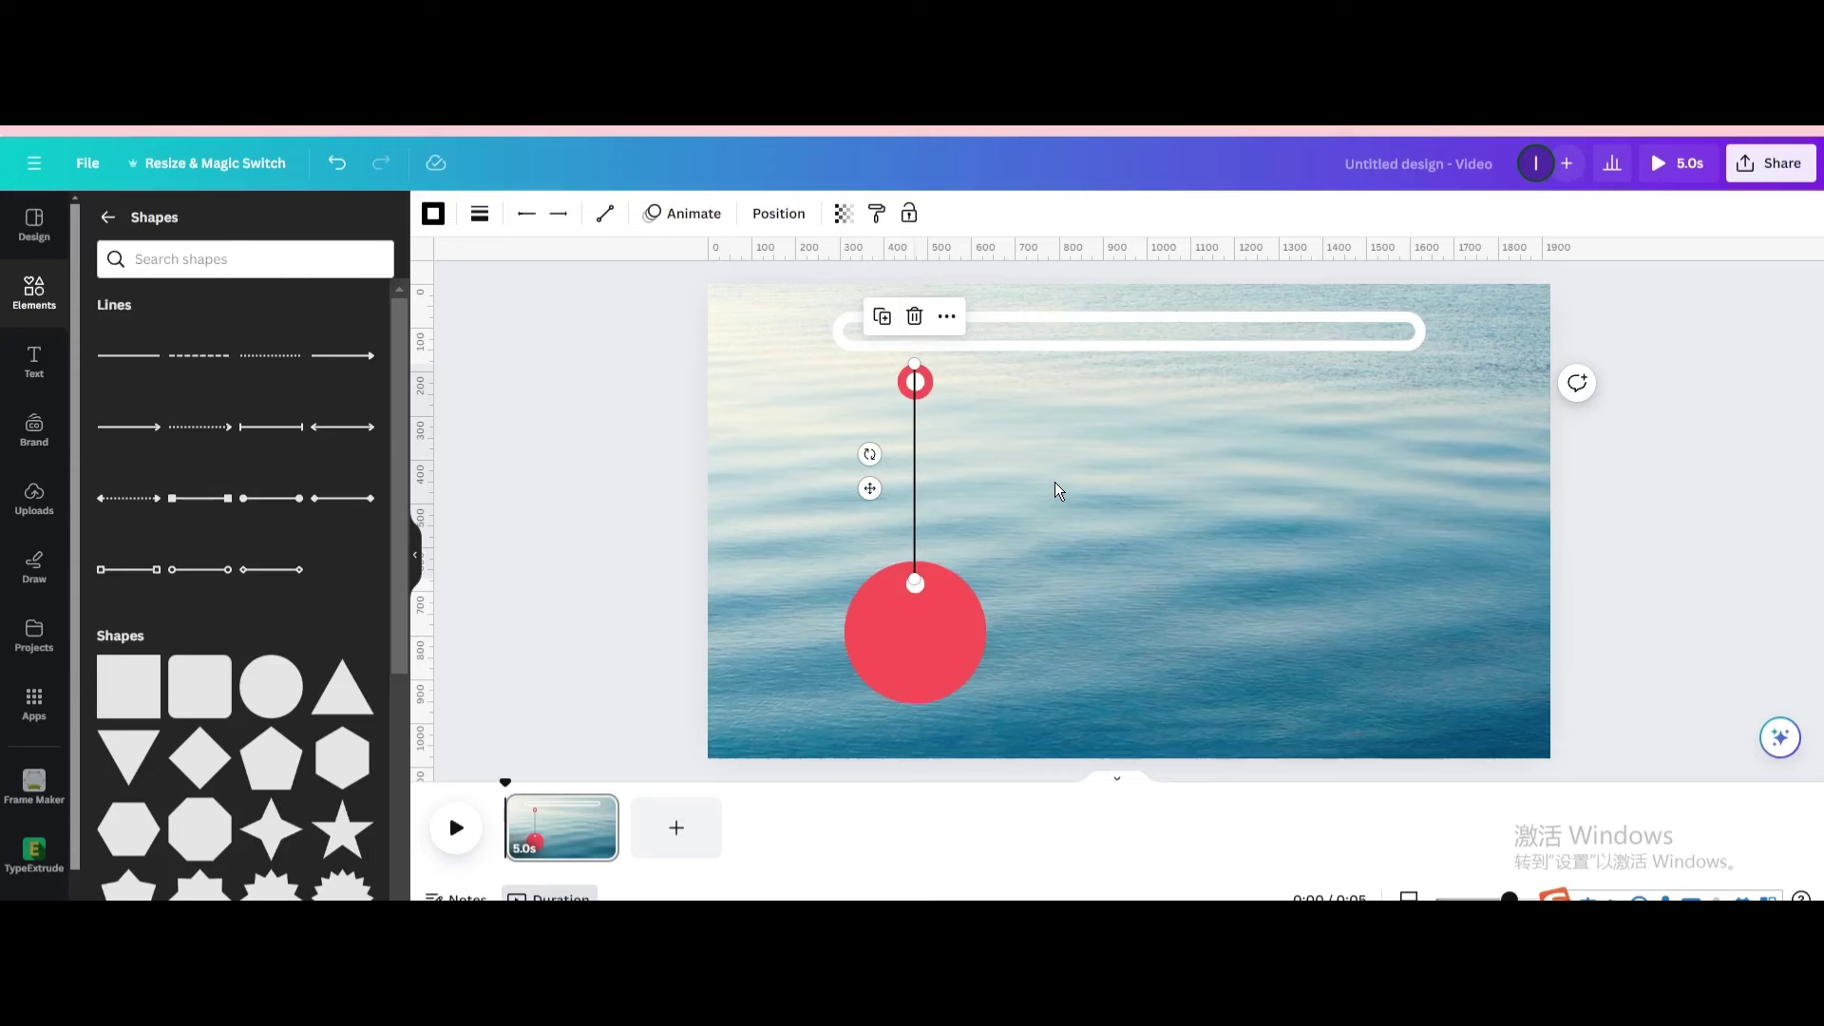
- Drag the small red ring to the top of the Layers list, above the line
{"action": "left_click", "coordinate": [780, 213]}
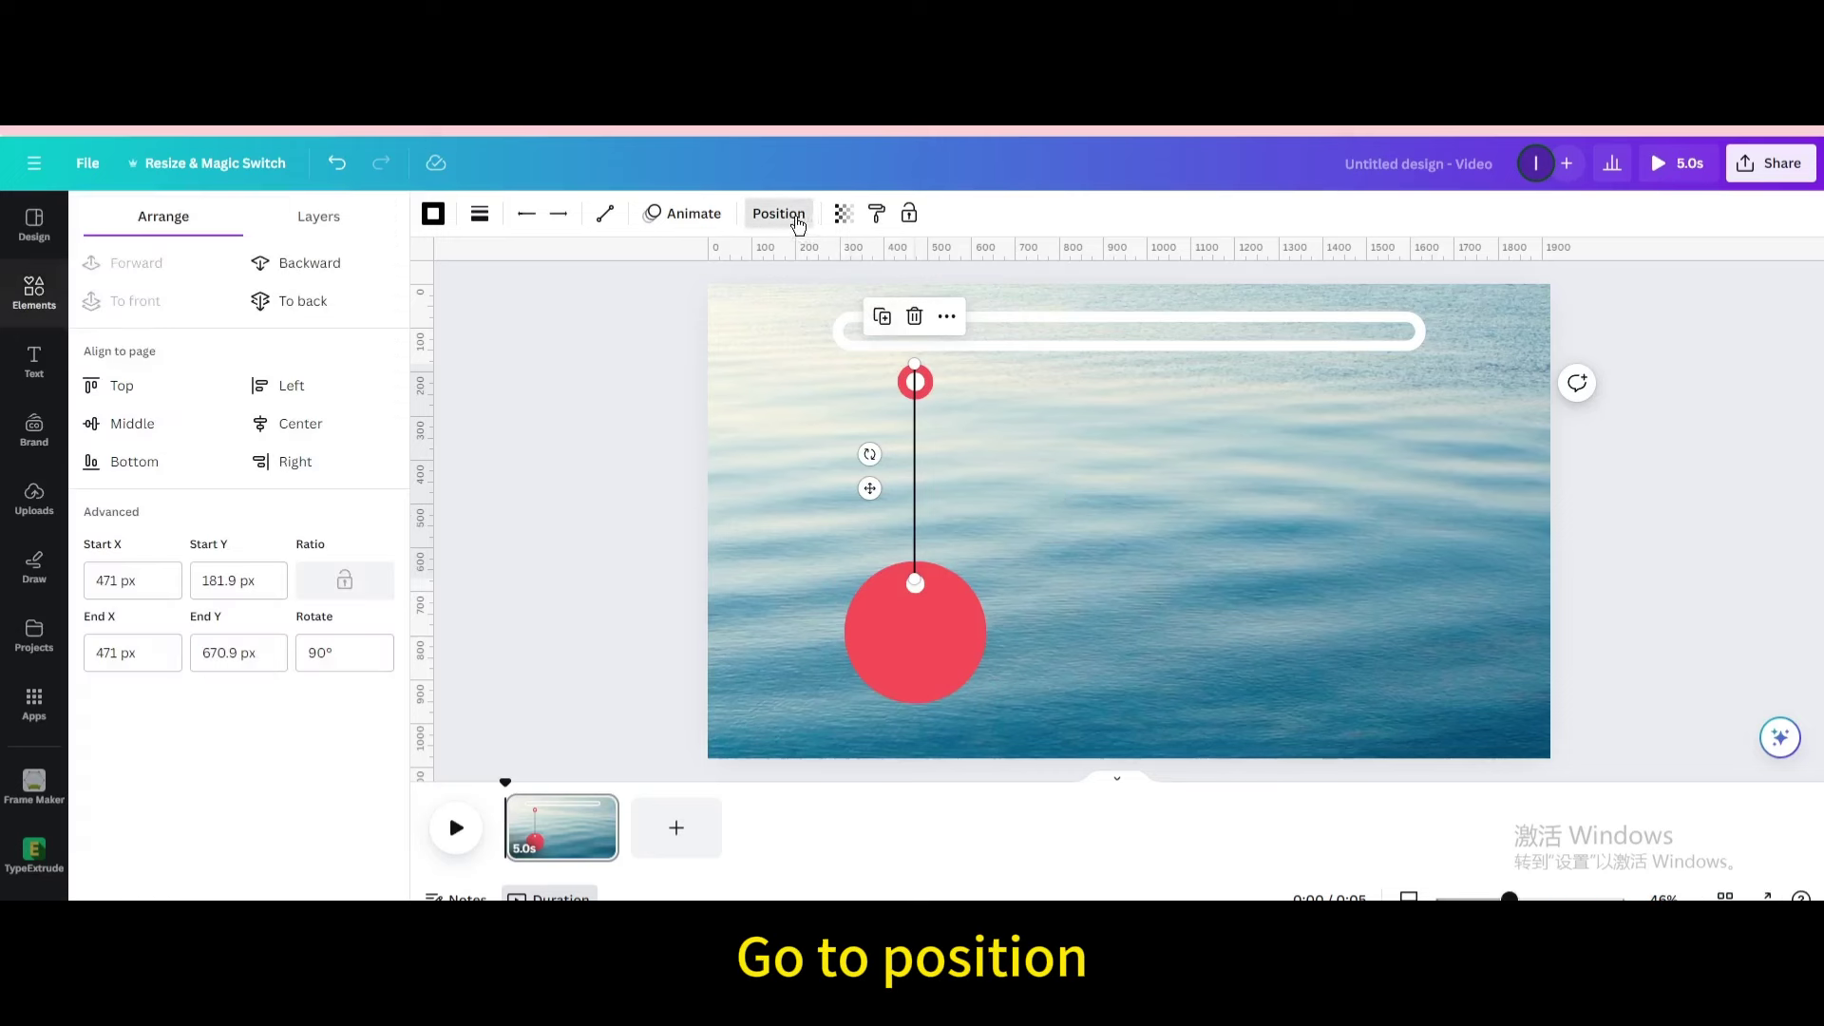
{"action": "left_click", "coordinate": [320, 219]}
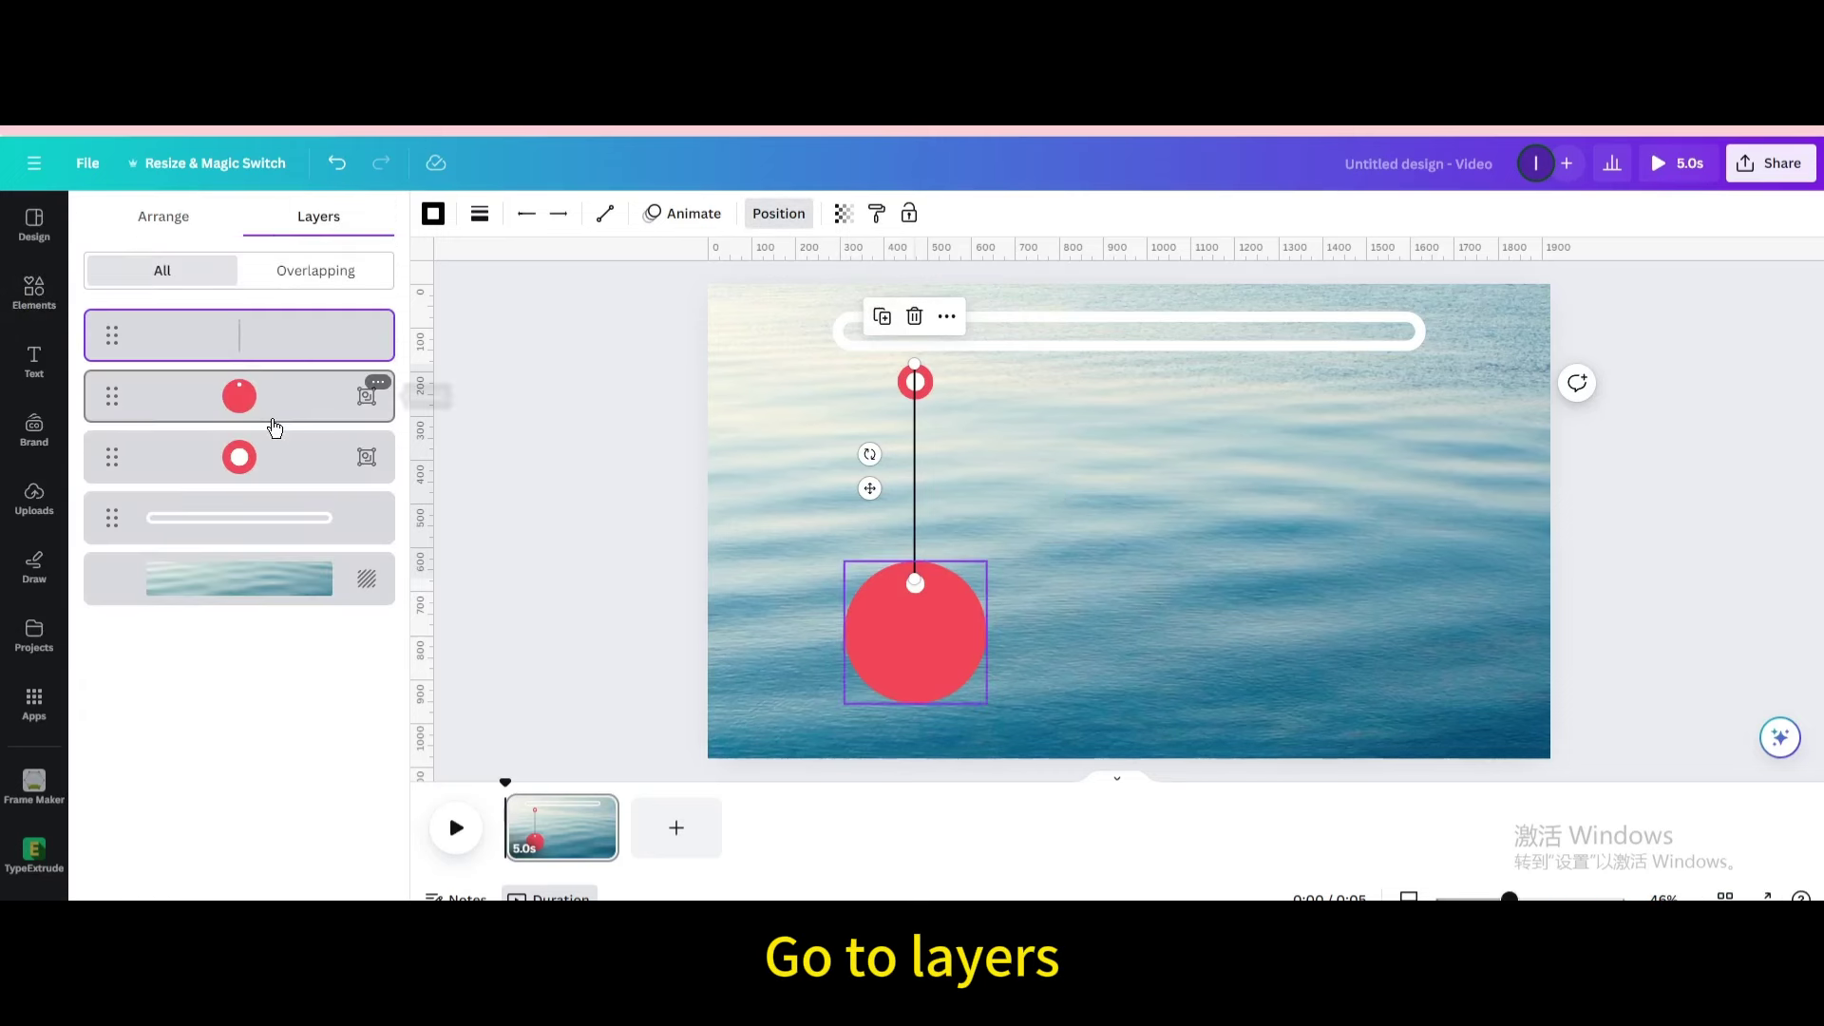
{"action": "left_click_drag", "start_coordinate": [248, 457], "coordinate": [265, 309]}
{"action": "left_click", "coordinate": [1153, 536]}
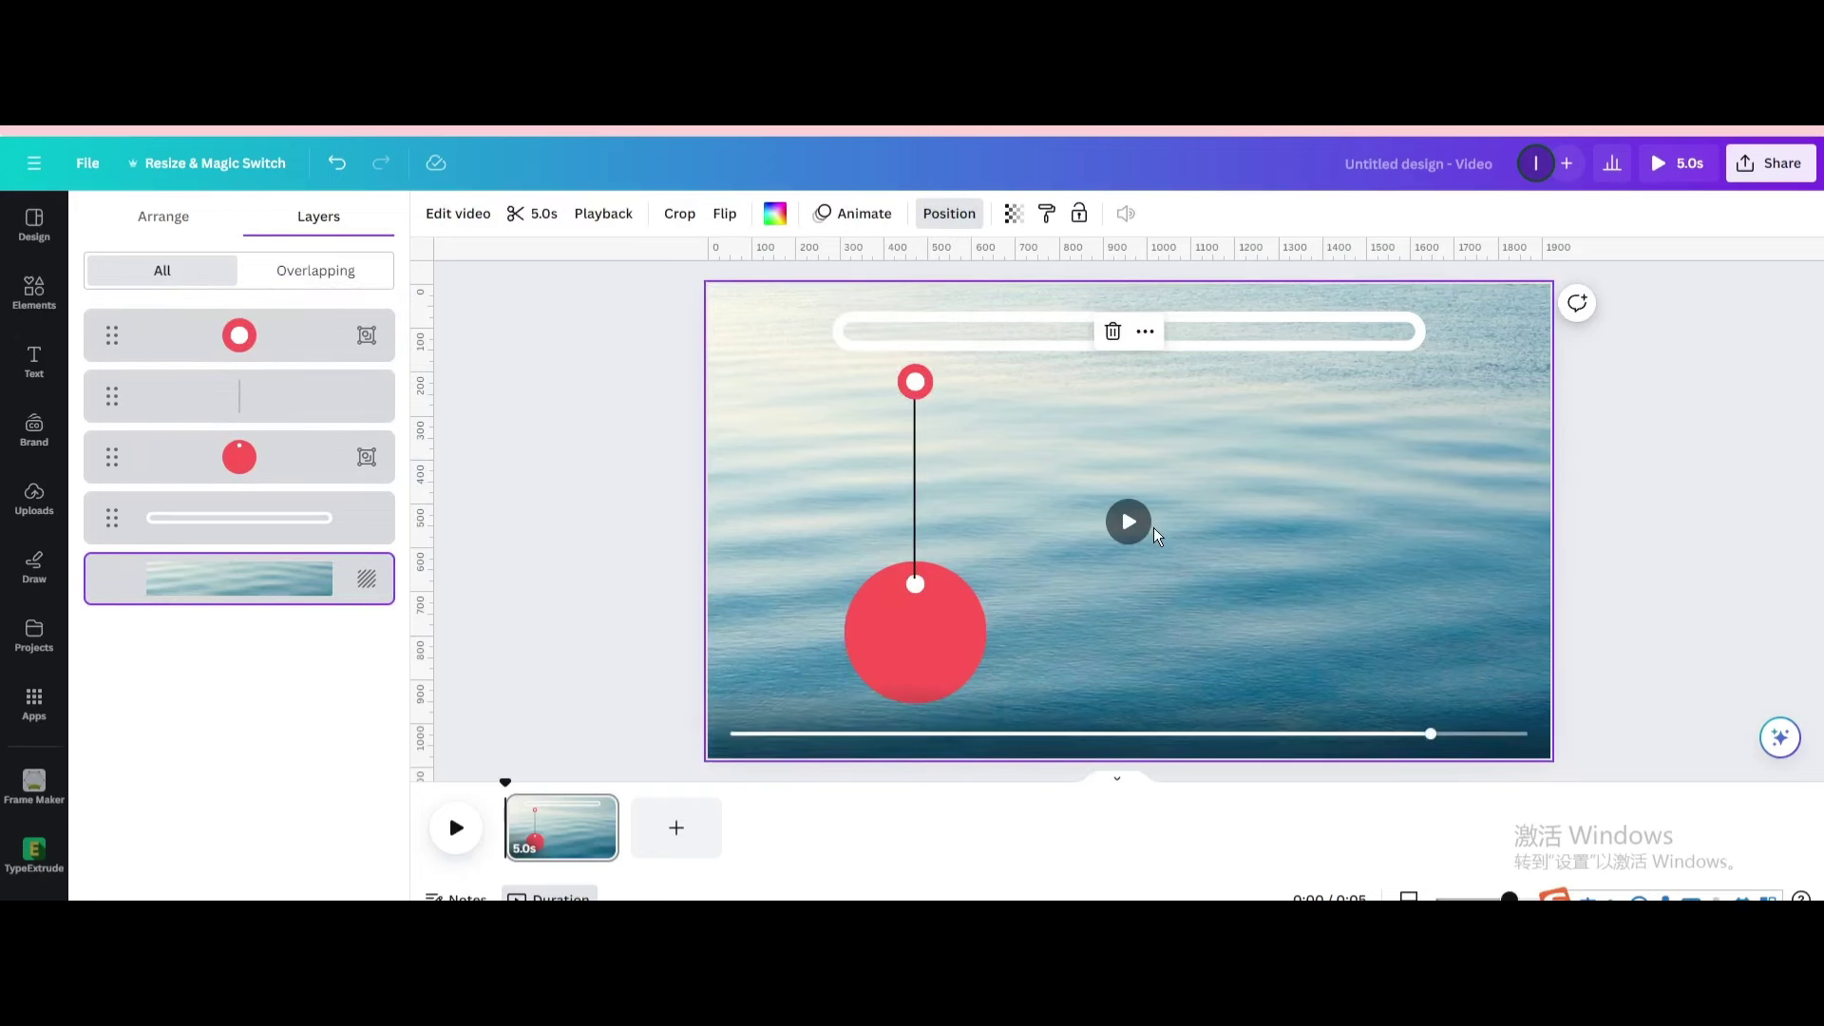
{"action": "left_click", "coordinate": [927, 620]}
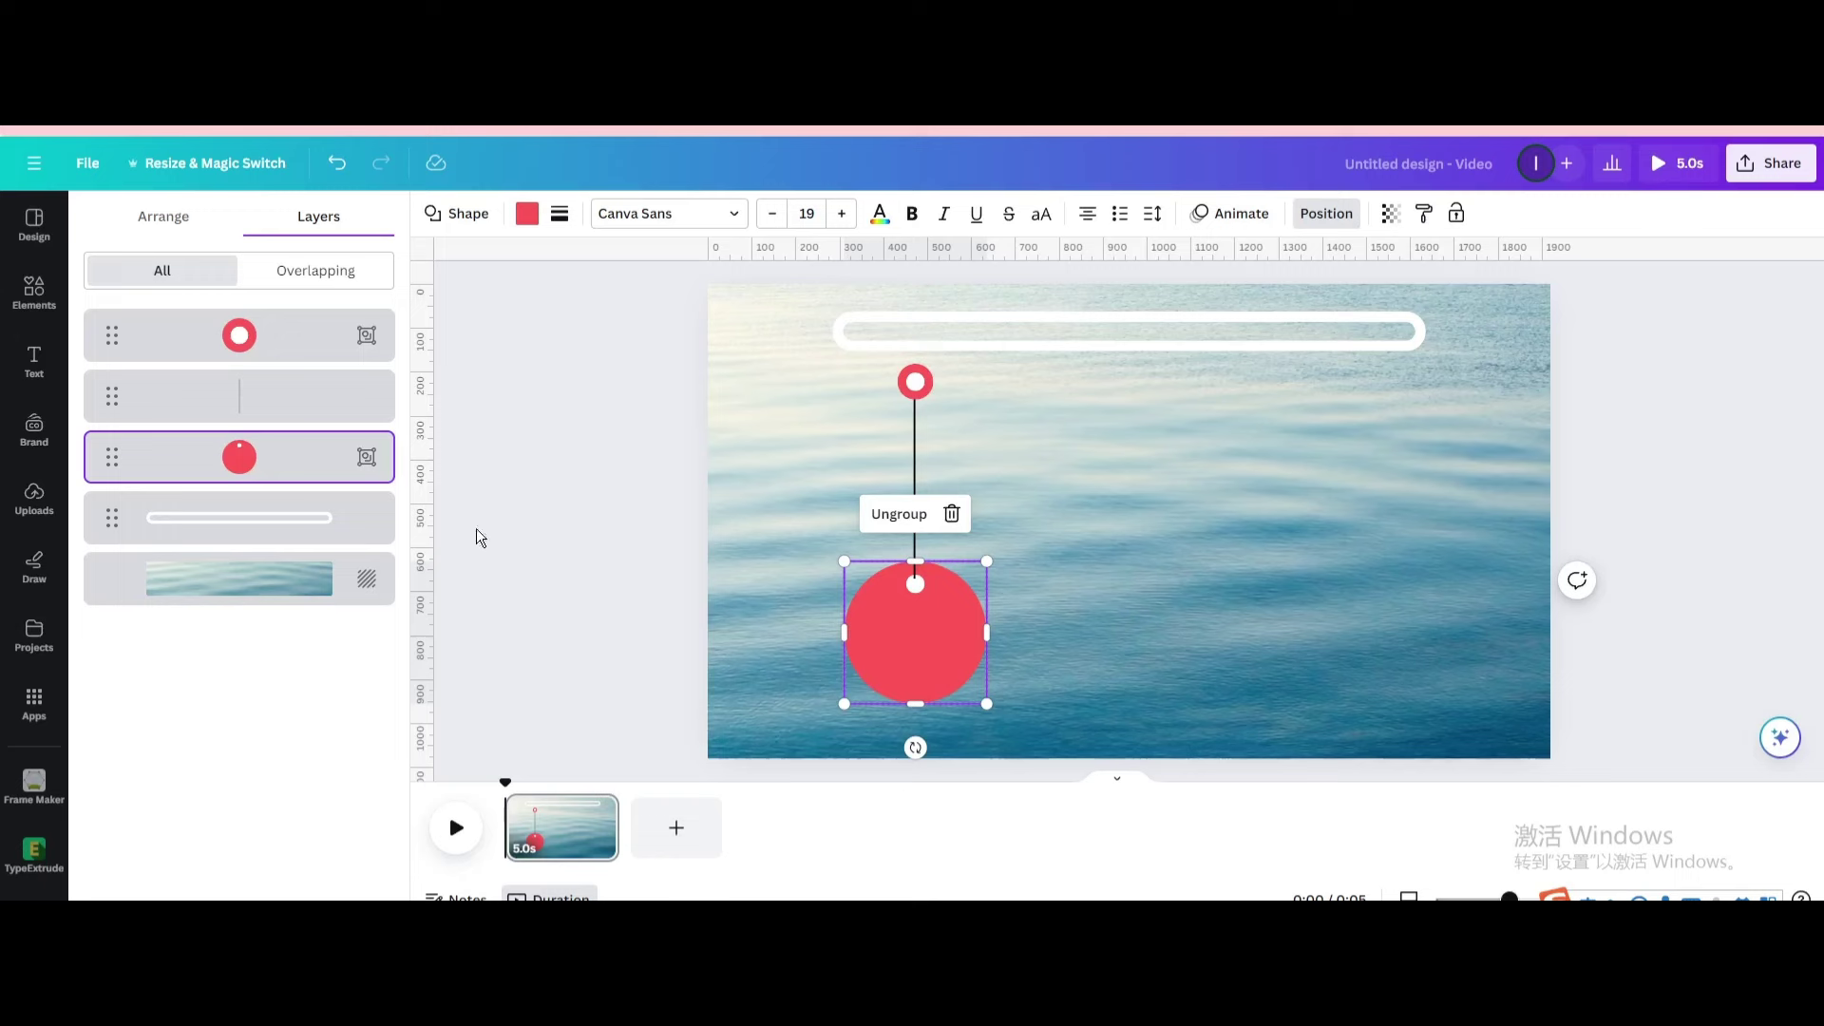
- Add a 'Loyalty' heading in the Angelina font
{"action": "left_click", "coordinate": [33, 363]}
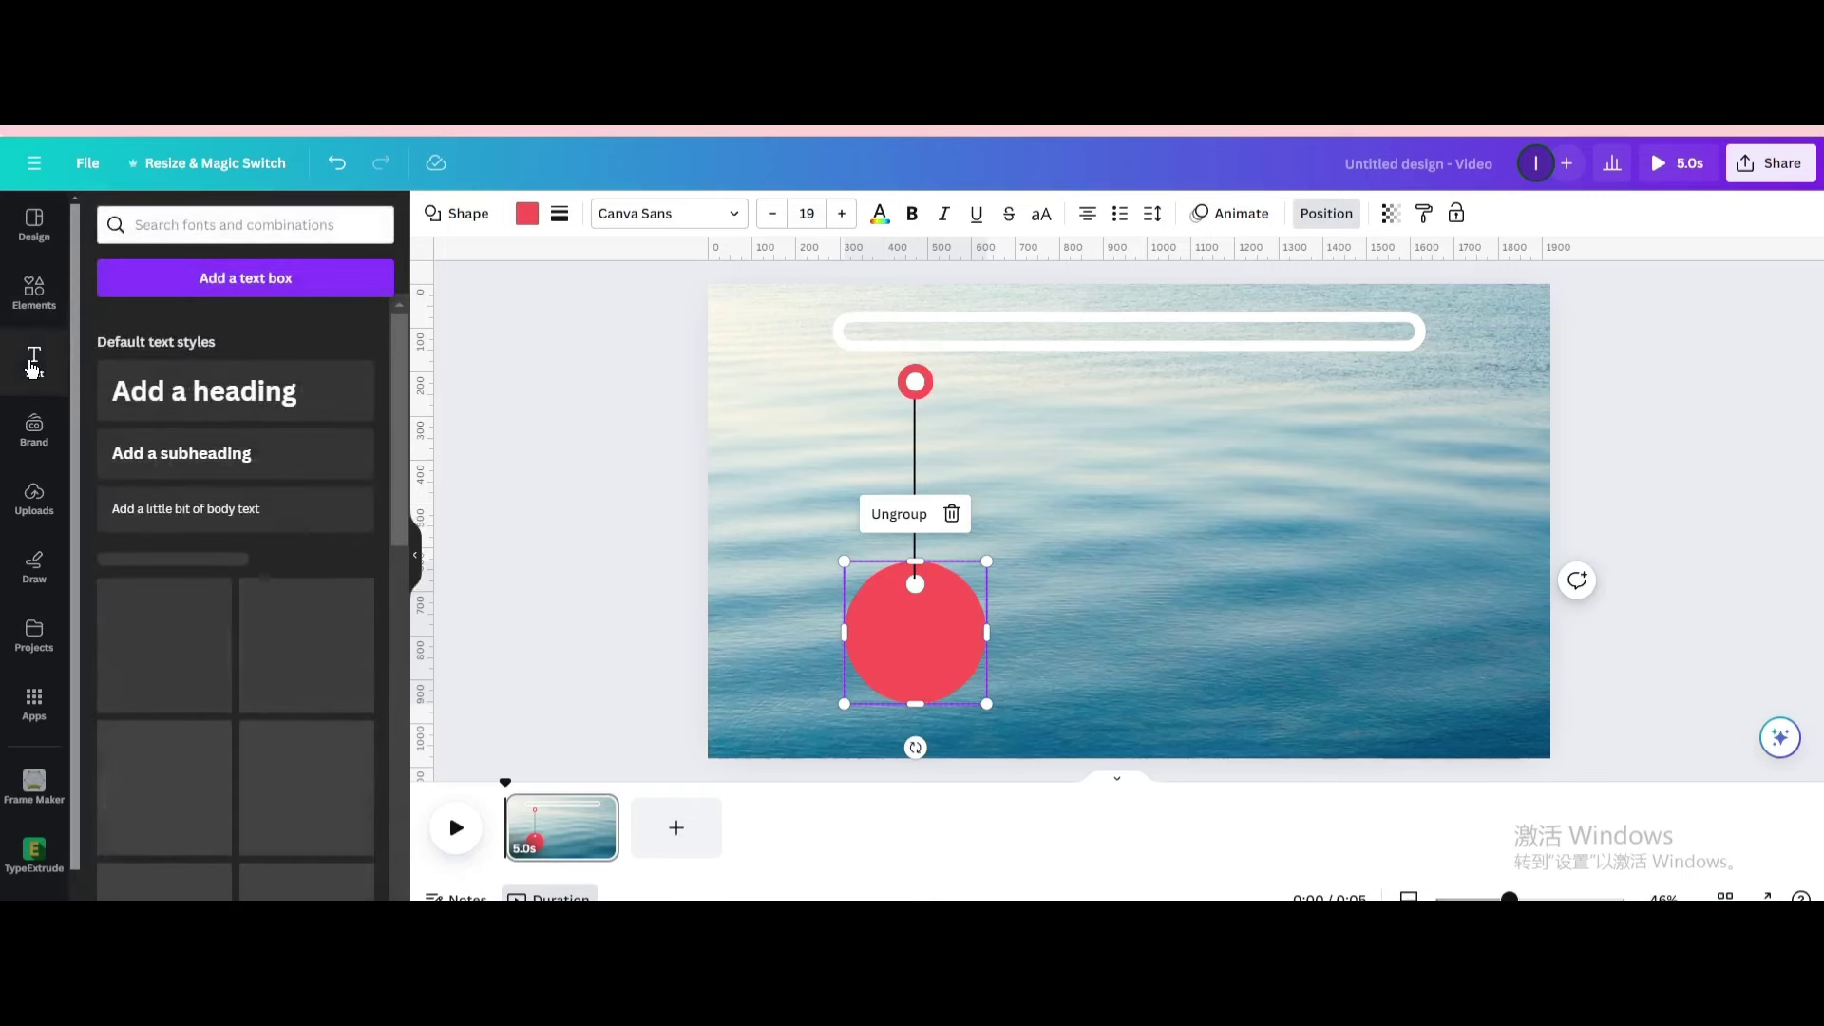
{"action": "left_click", "coordinate": [203, 399]}
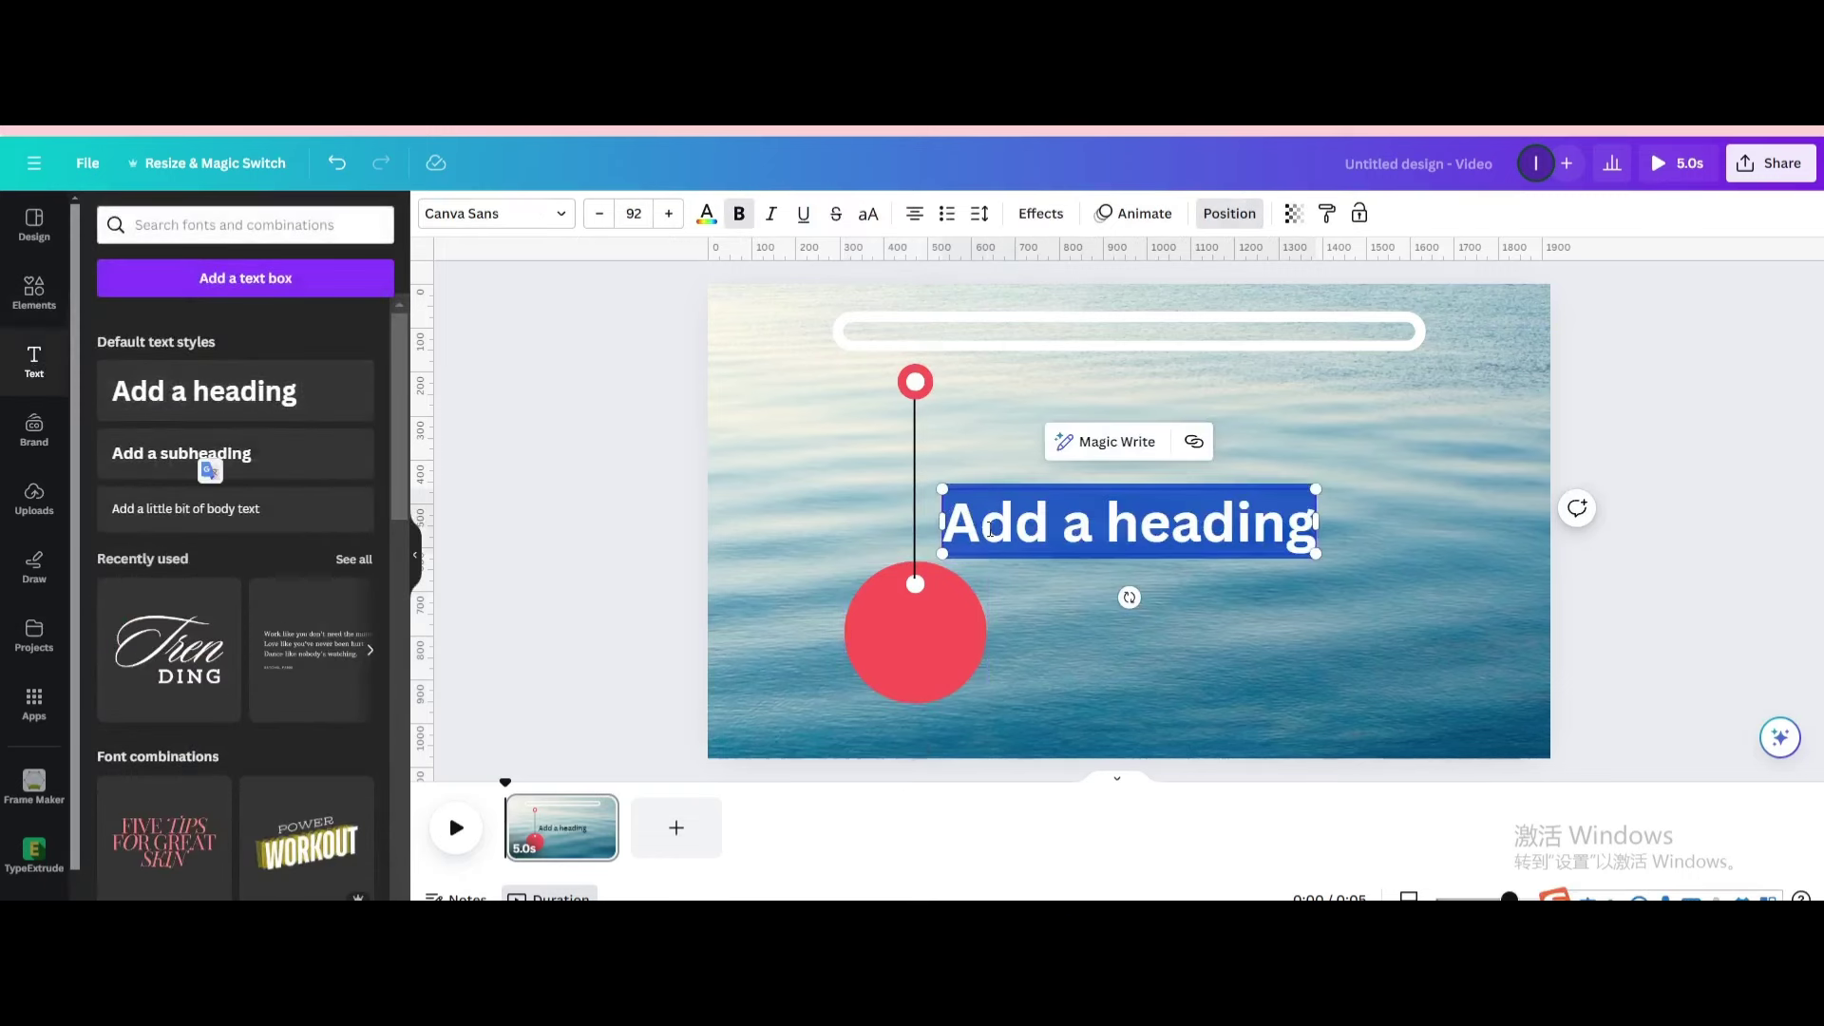
{"action": "type", "text": "Loyalty"}
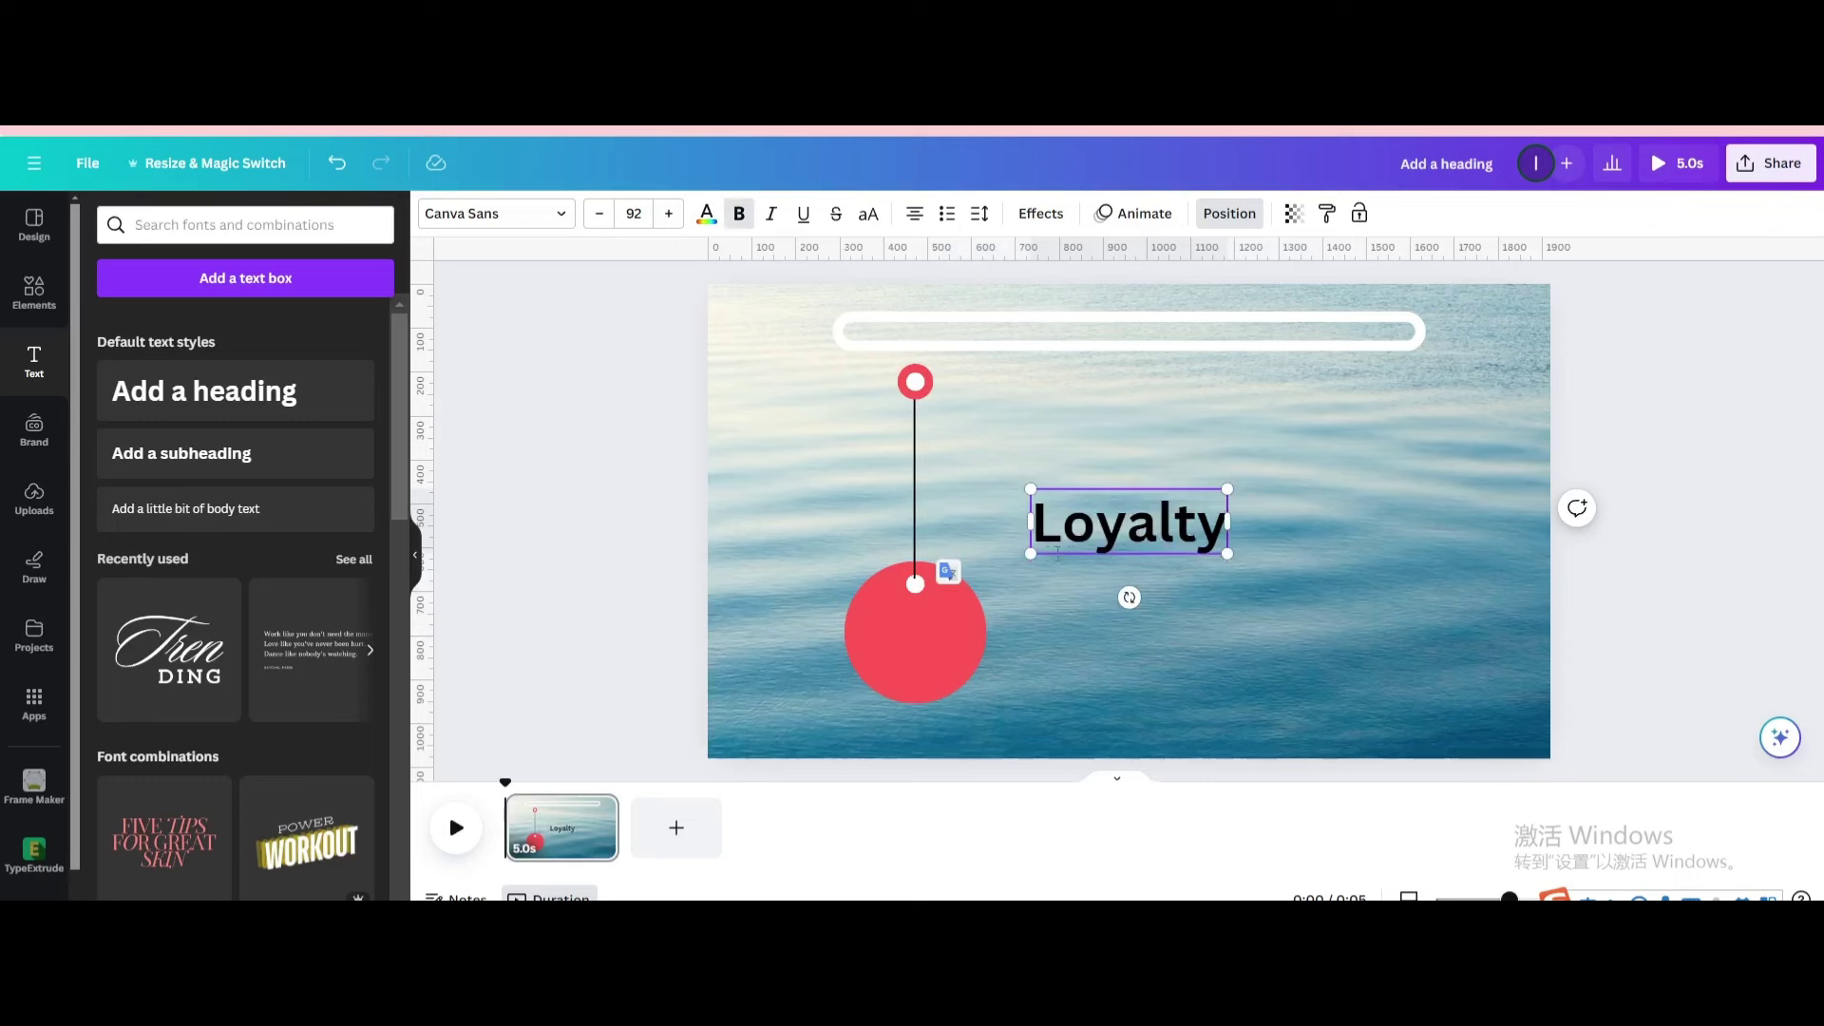
{"action": "key", "text": "Escape"}
{"action": "left_click", "coordinate": [1337, 542]}
{"action": "left_click", "coordinate": [1180, 521]}
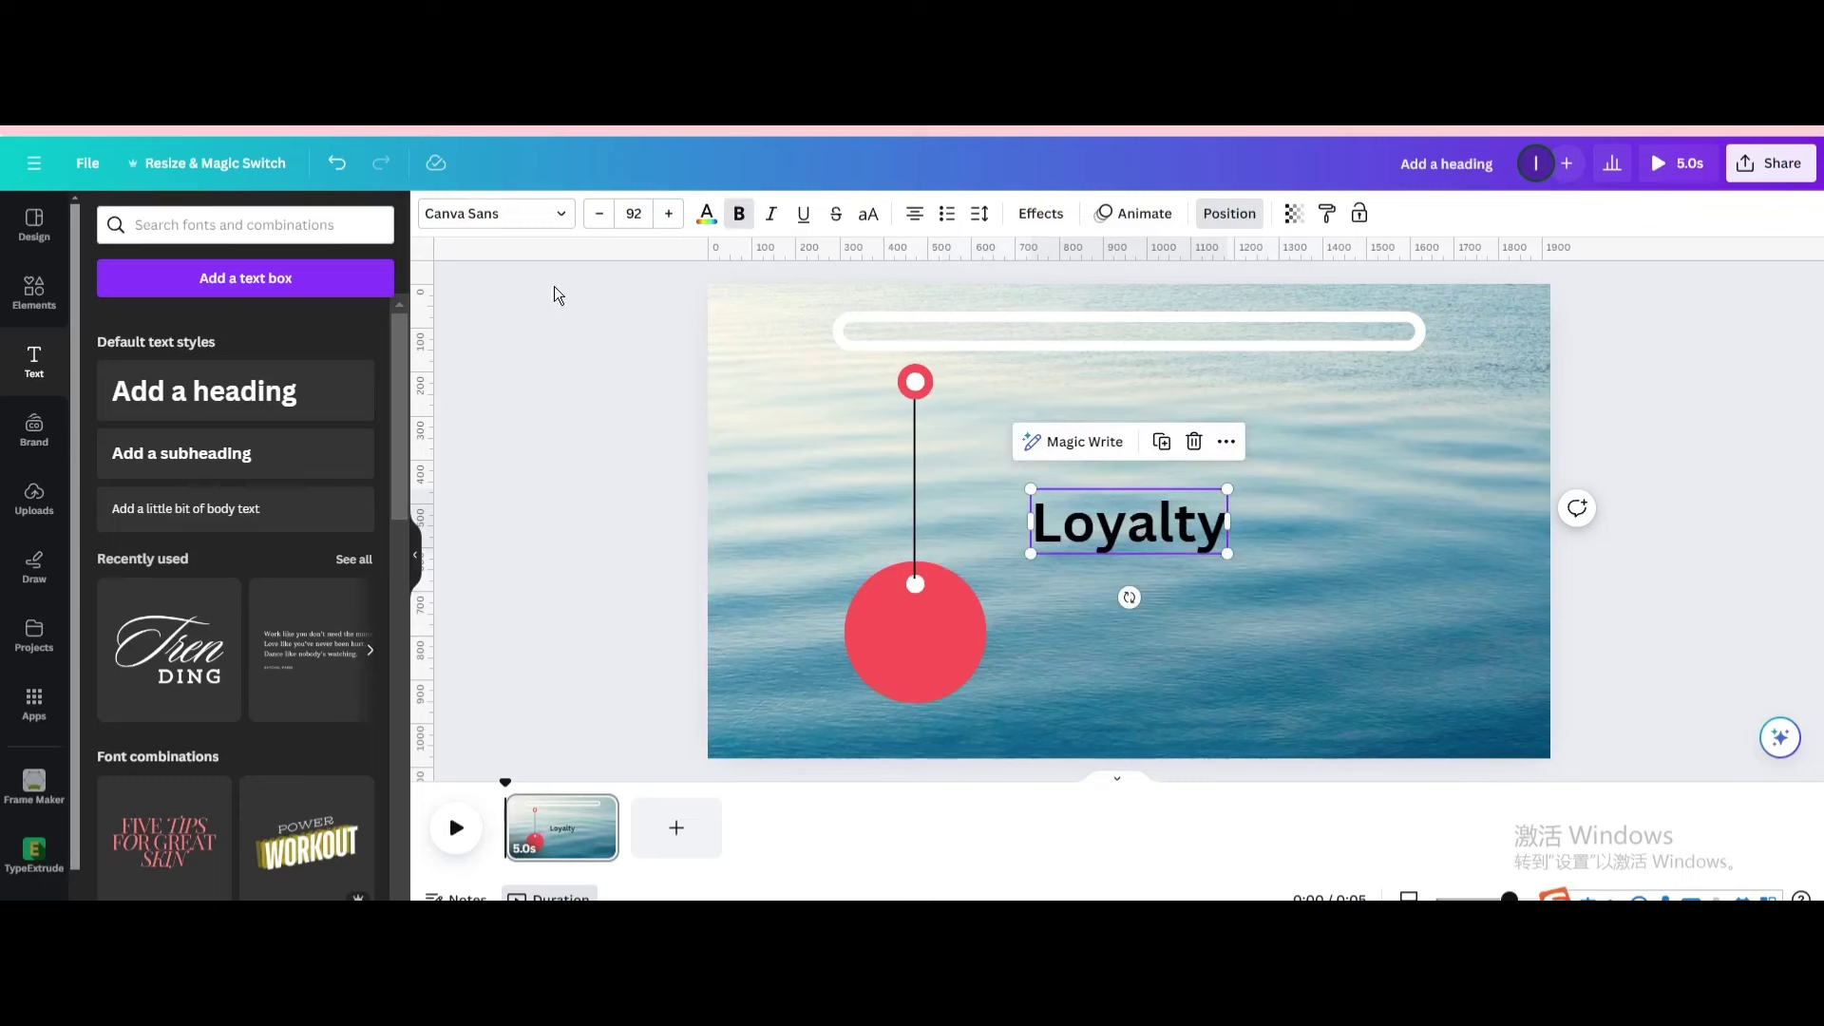
{"action": "left_click", "coordinate": [560, 214]}
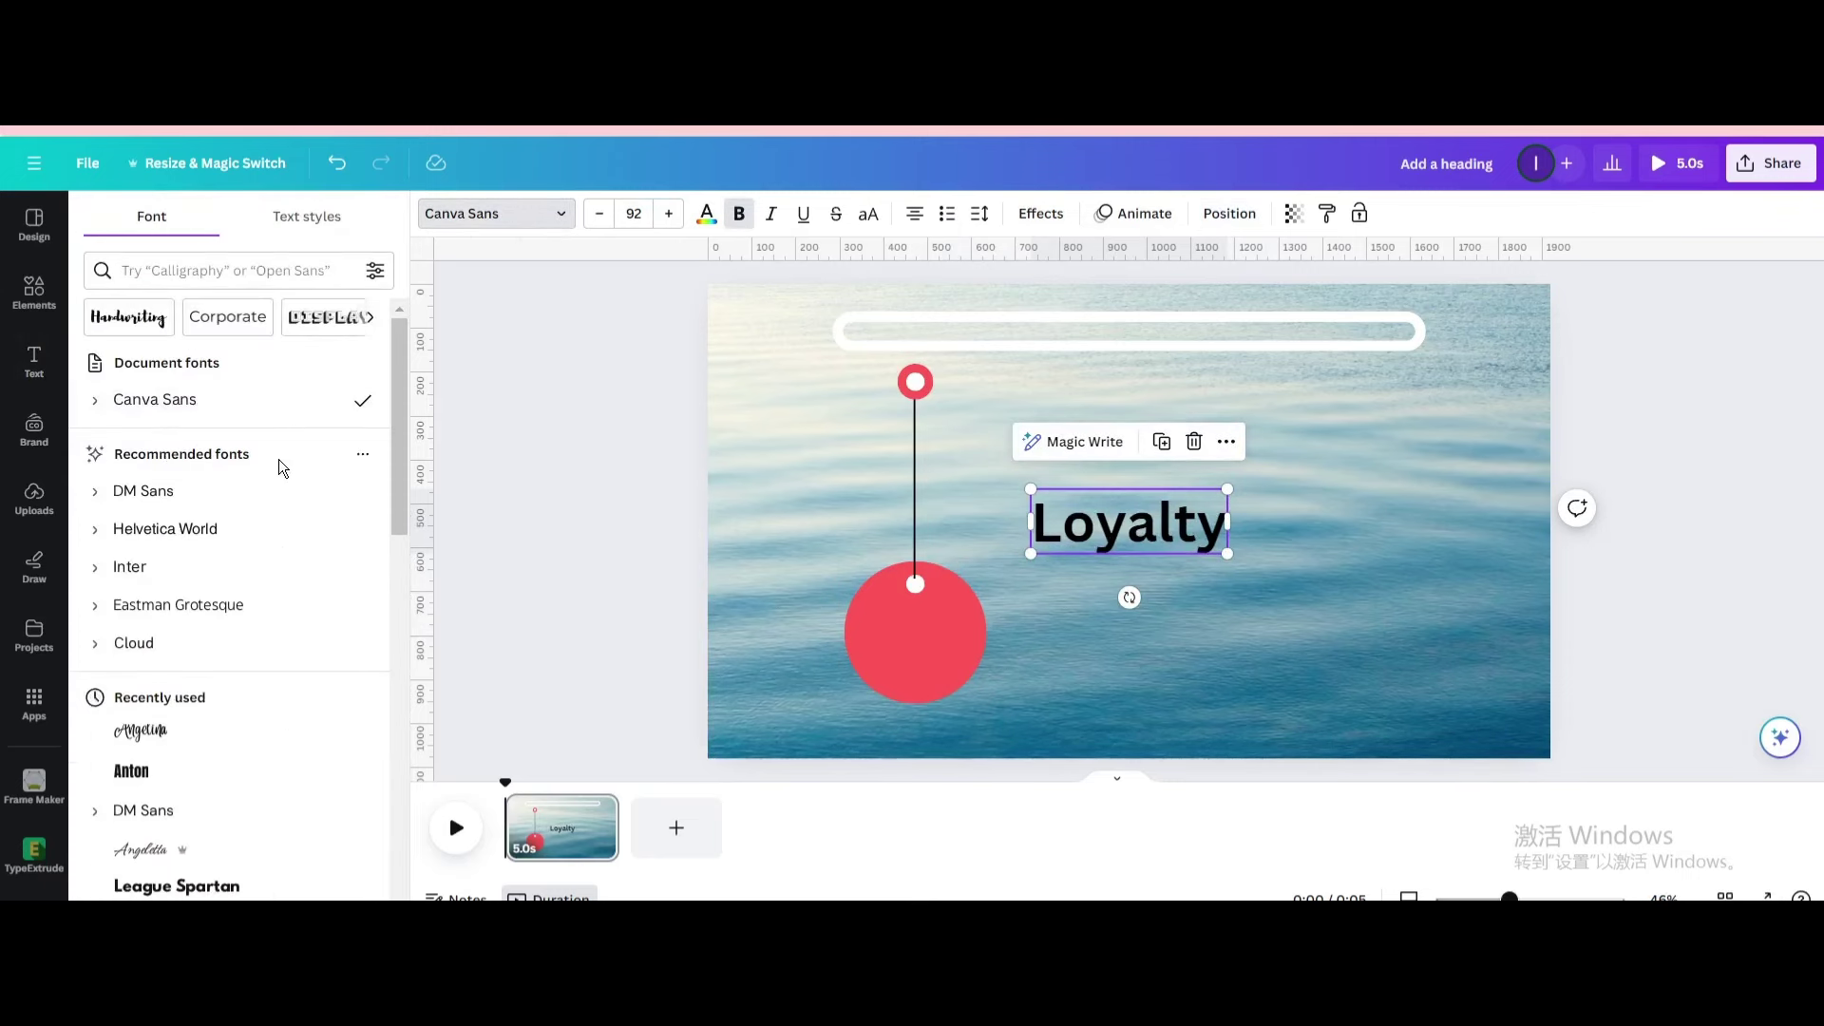
{"action": "left_click", "coordinate": [186, 729]}
- Centre the Loyalty text on the red circle and make it white
{"action": "mouse_move", "coordinate": [1137, 548]}
{"action": "left_mouse_down"}
{"action": "mouse_move", "coordinate": [928, 630]}
{"action": "mouse_move", "coordinate": [955, 649]}
{"action": "mouse_move", "coordinate": [939, 624]}
{"action": "left_mouse_up"}
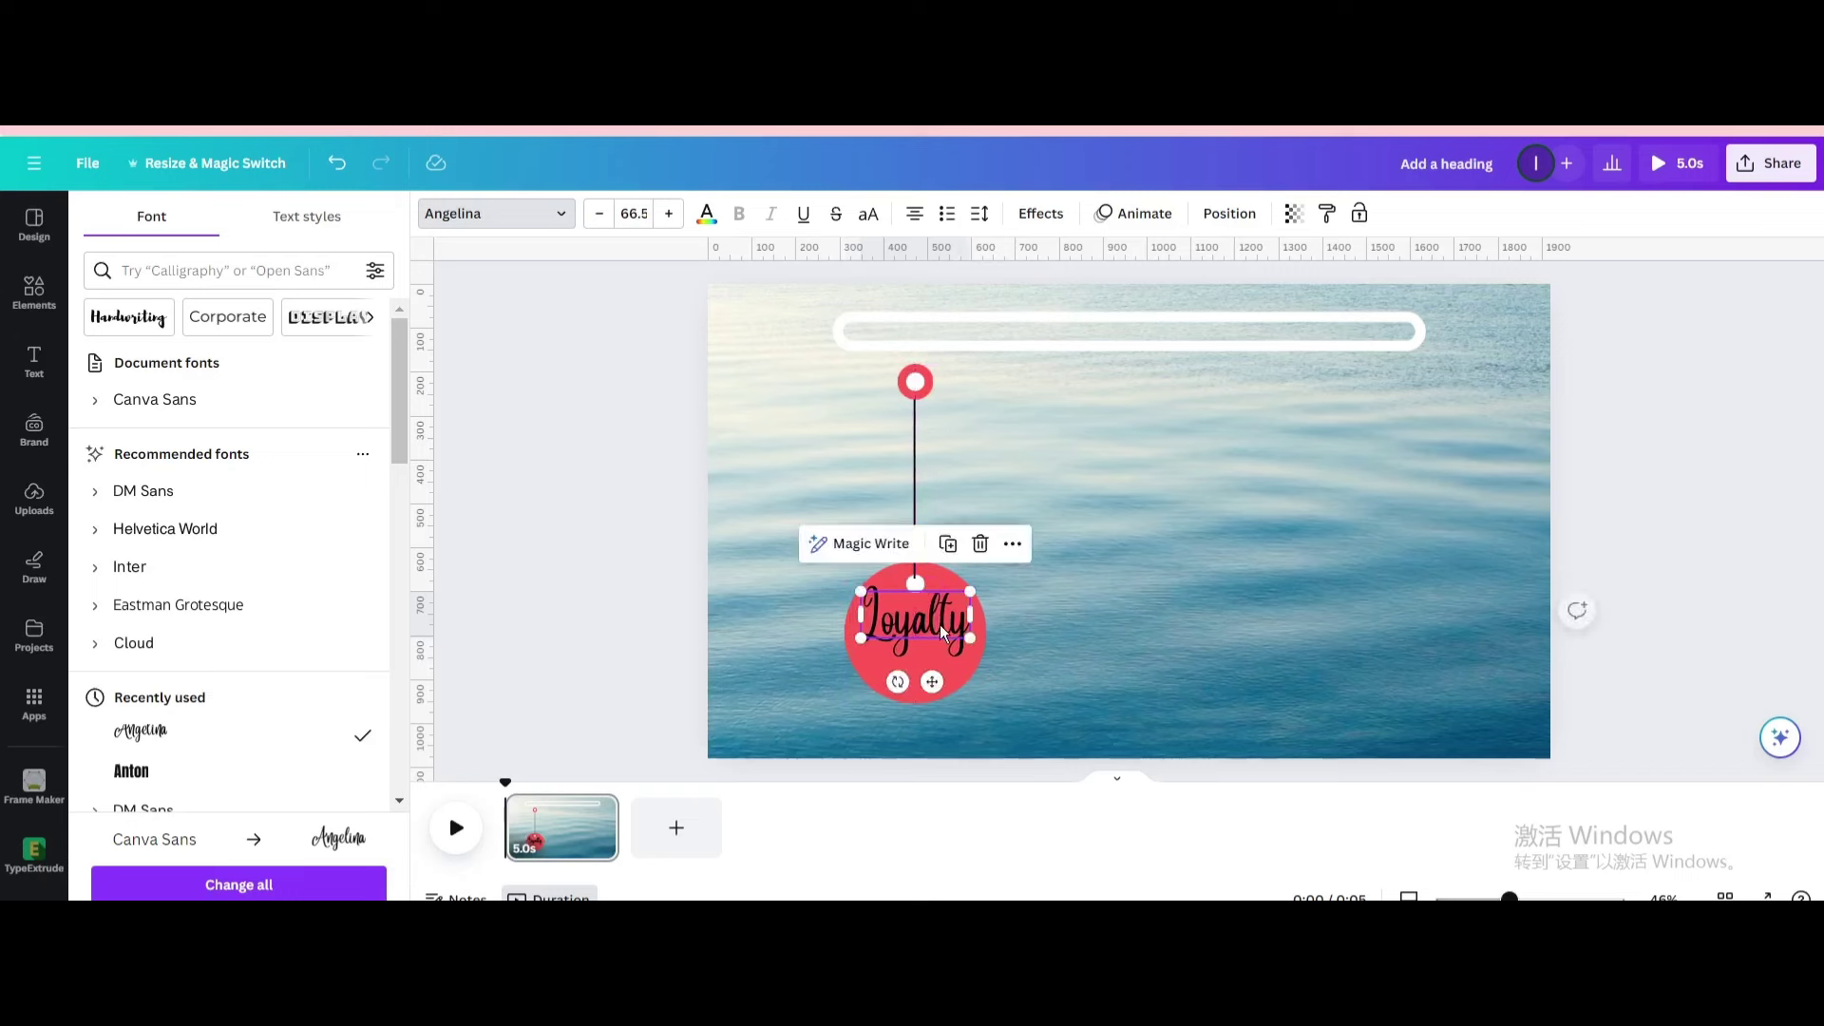
{"action": "left_click", "coordinate": [706, 215]}
{"action": "left_click", "coordinate": [274, 335]}
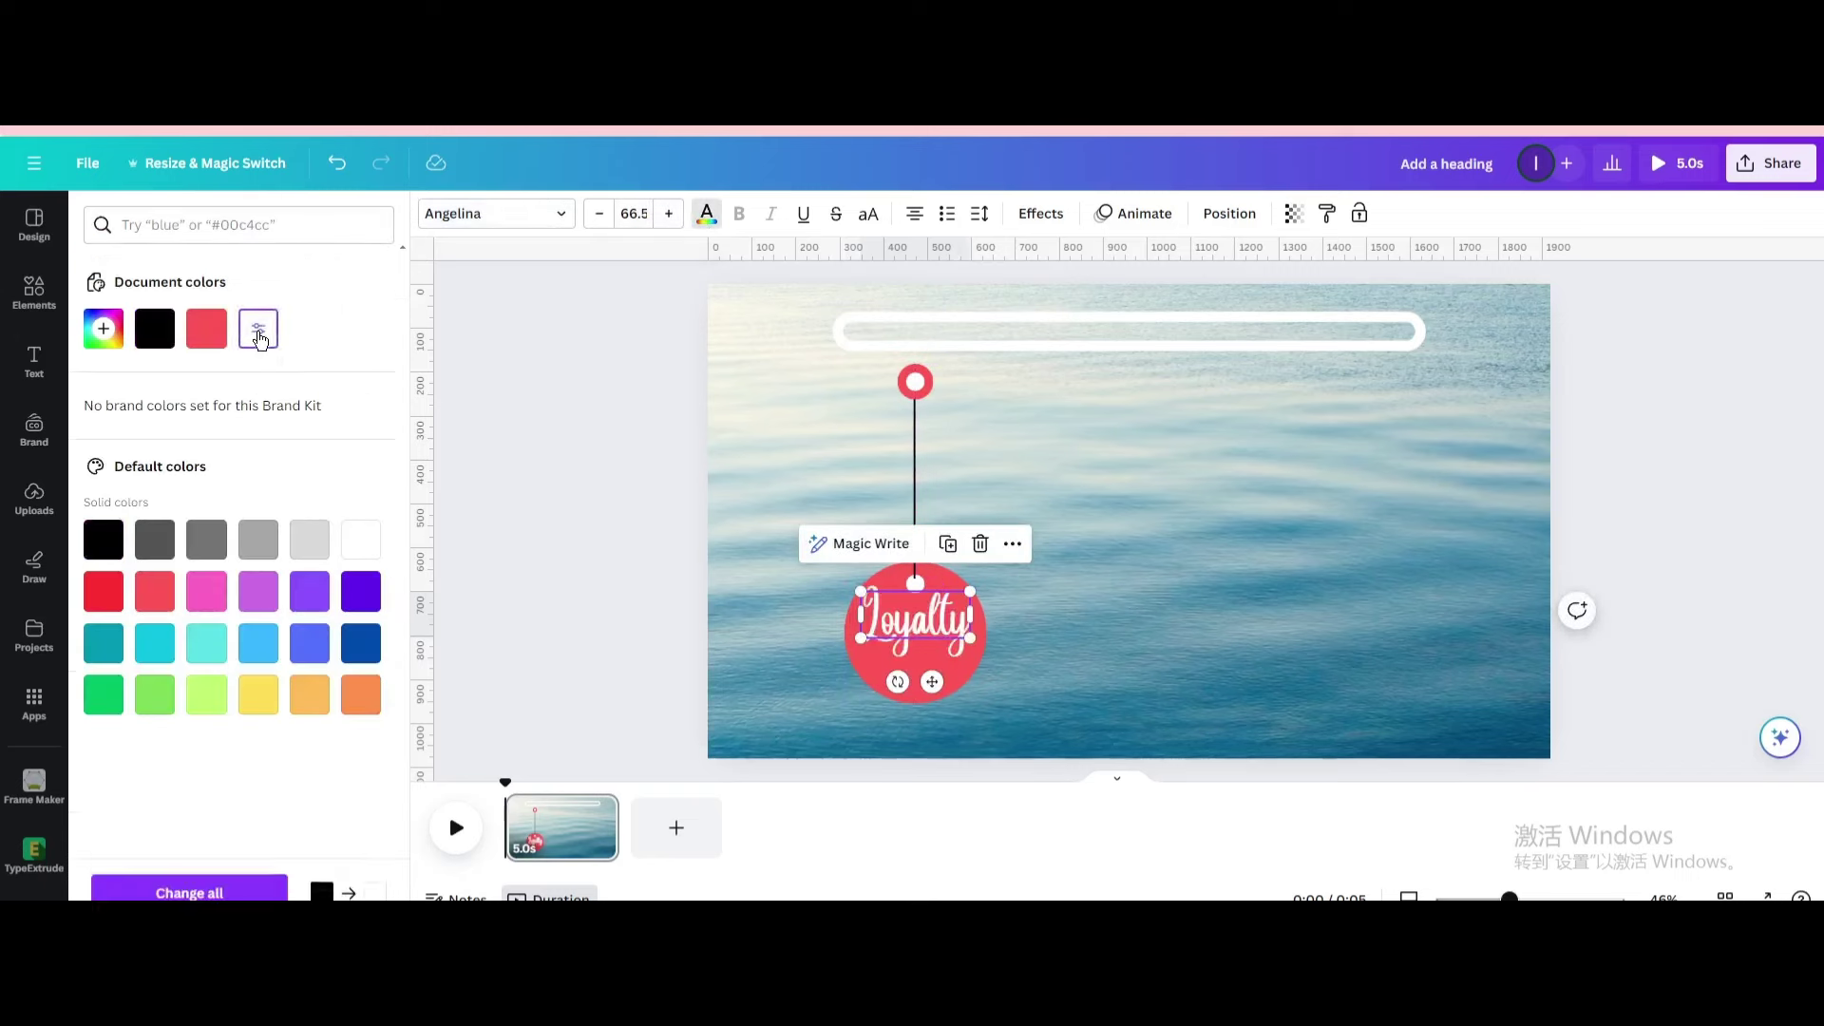
{"action": "left_click", "coordinate": [1185, 548]}
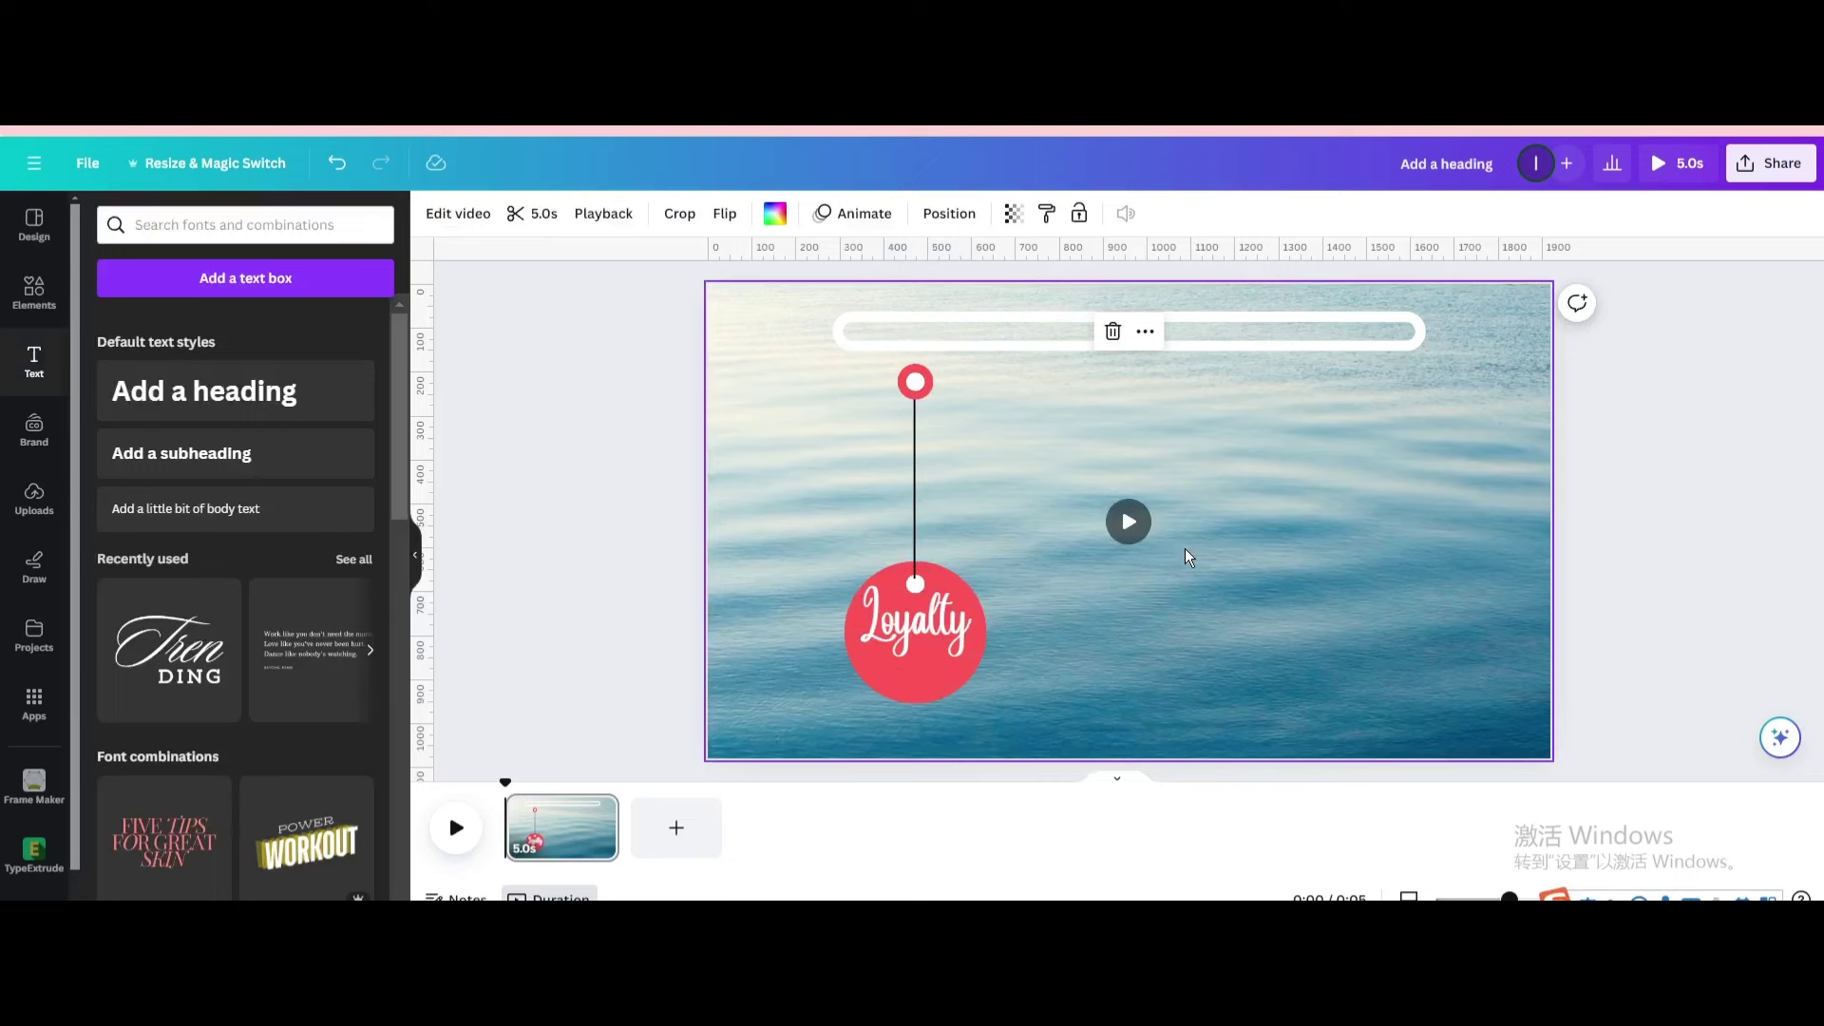
- Search Elements for 'shadow' and add a soft shadow graphic
{"action": "left_click", "coordinate": [35, 293]}
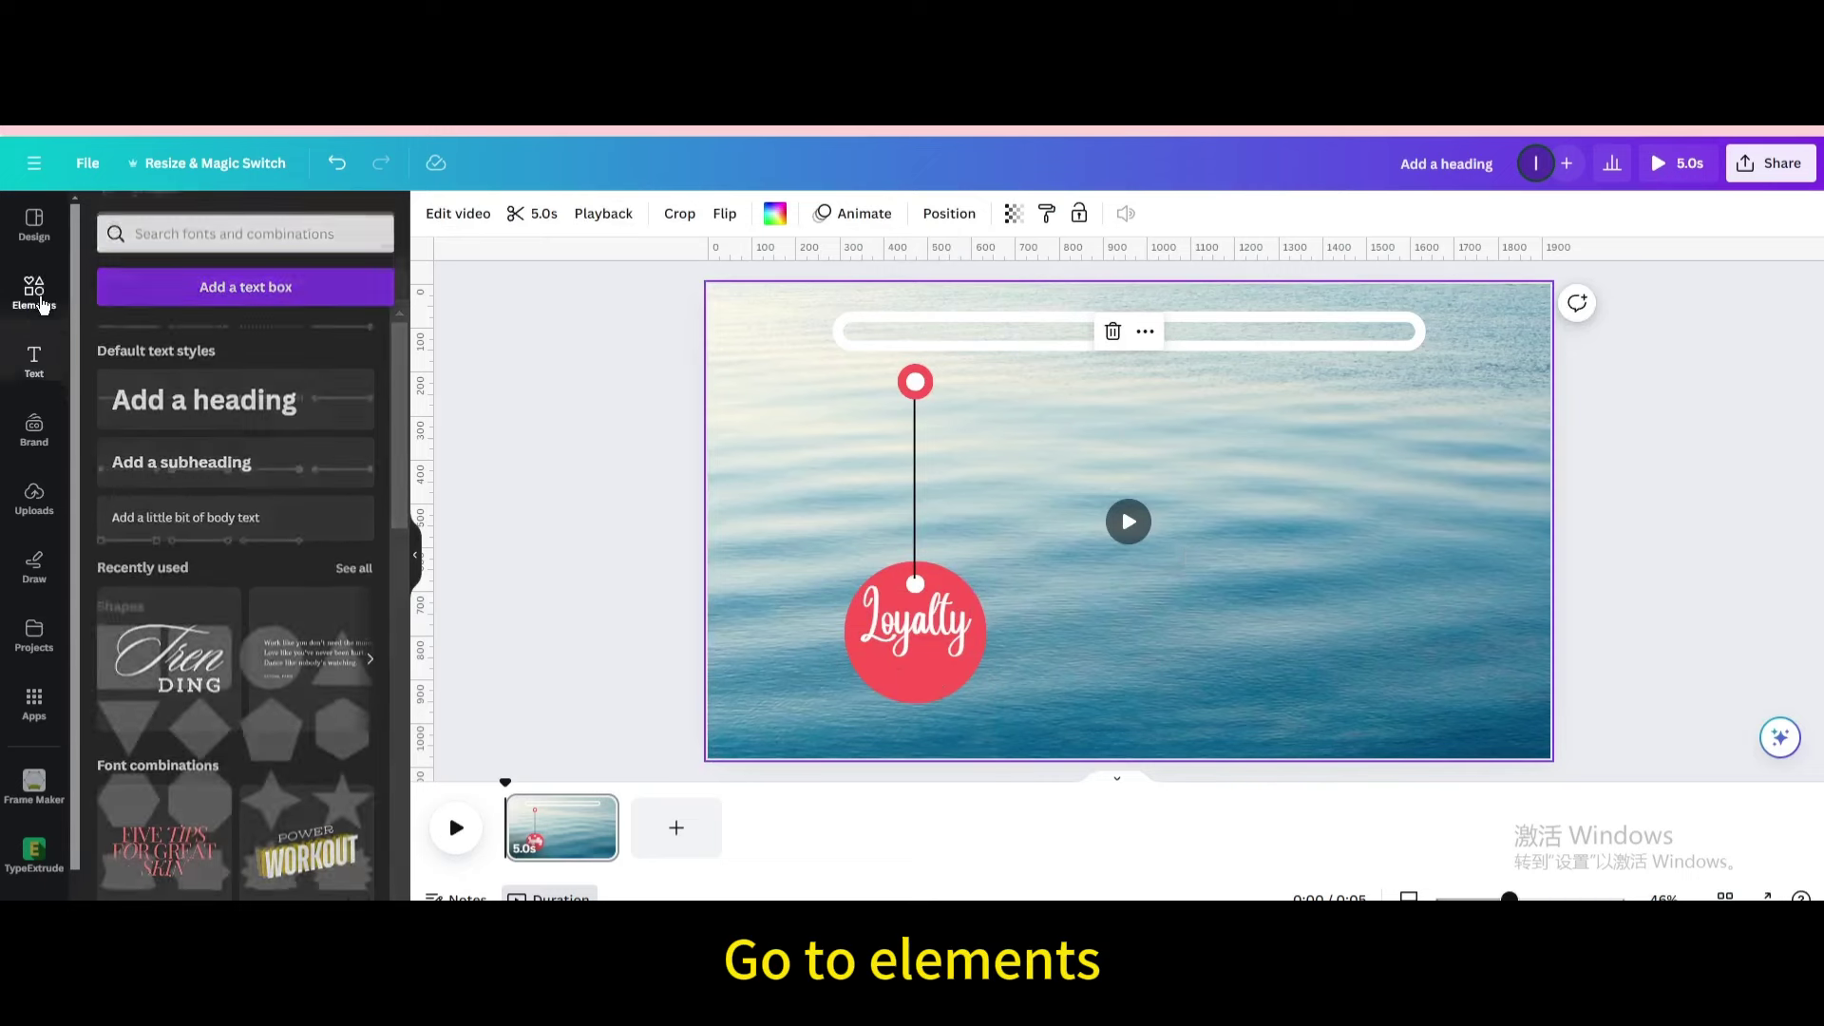
{"action": "left_click", "coordinate": [109, 218]}
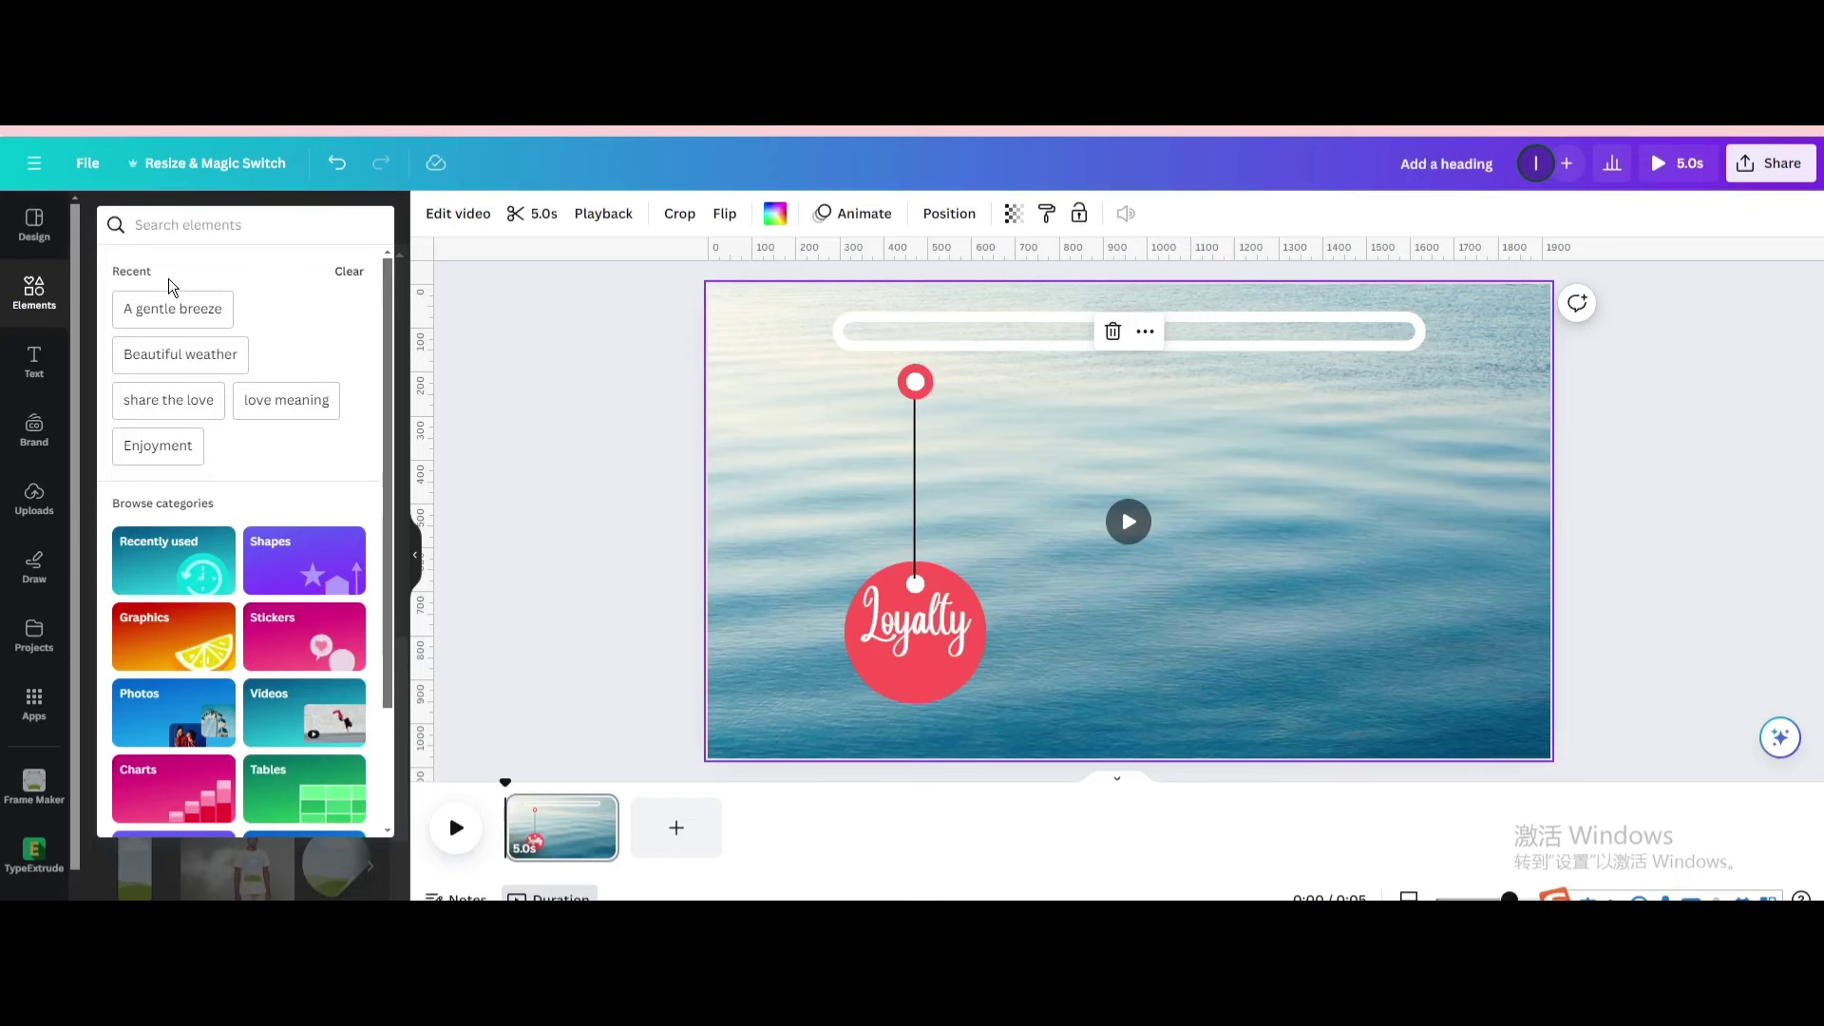
{"action": "type", "text": "sha"}
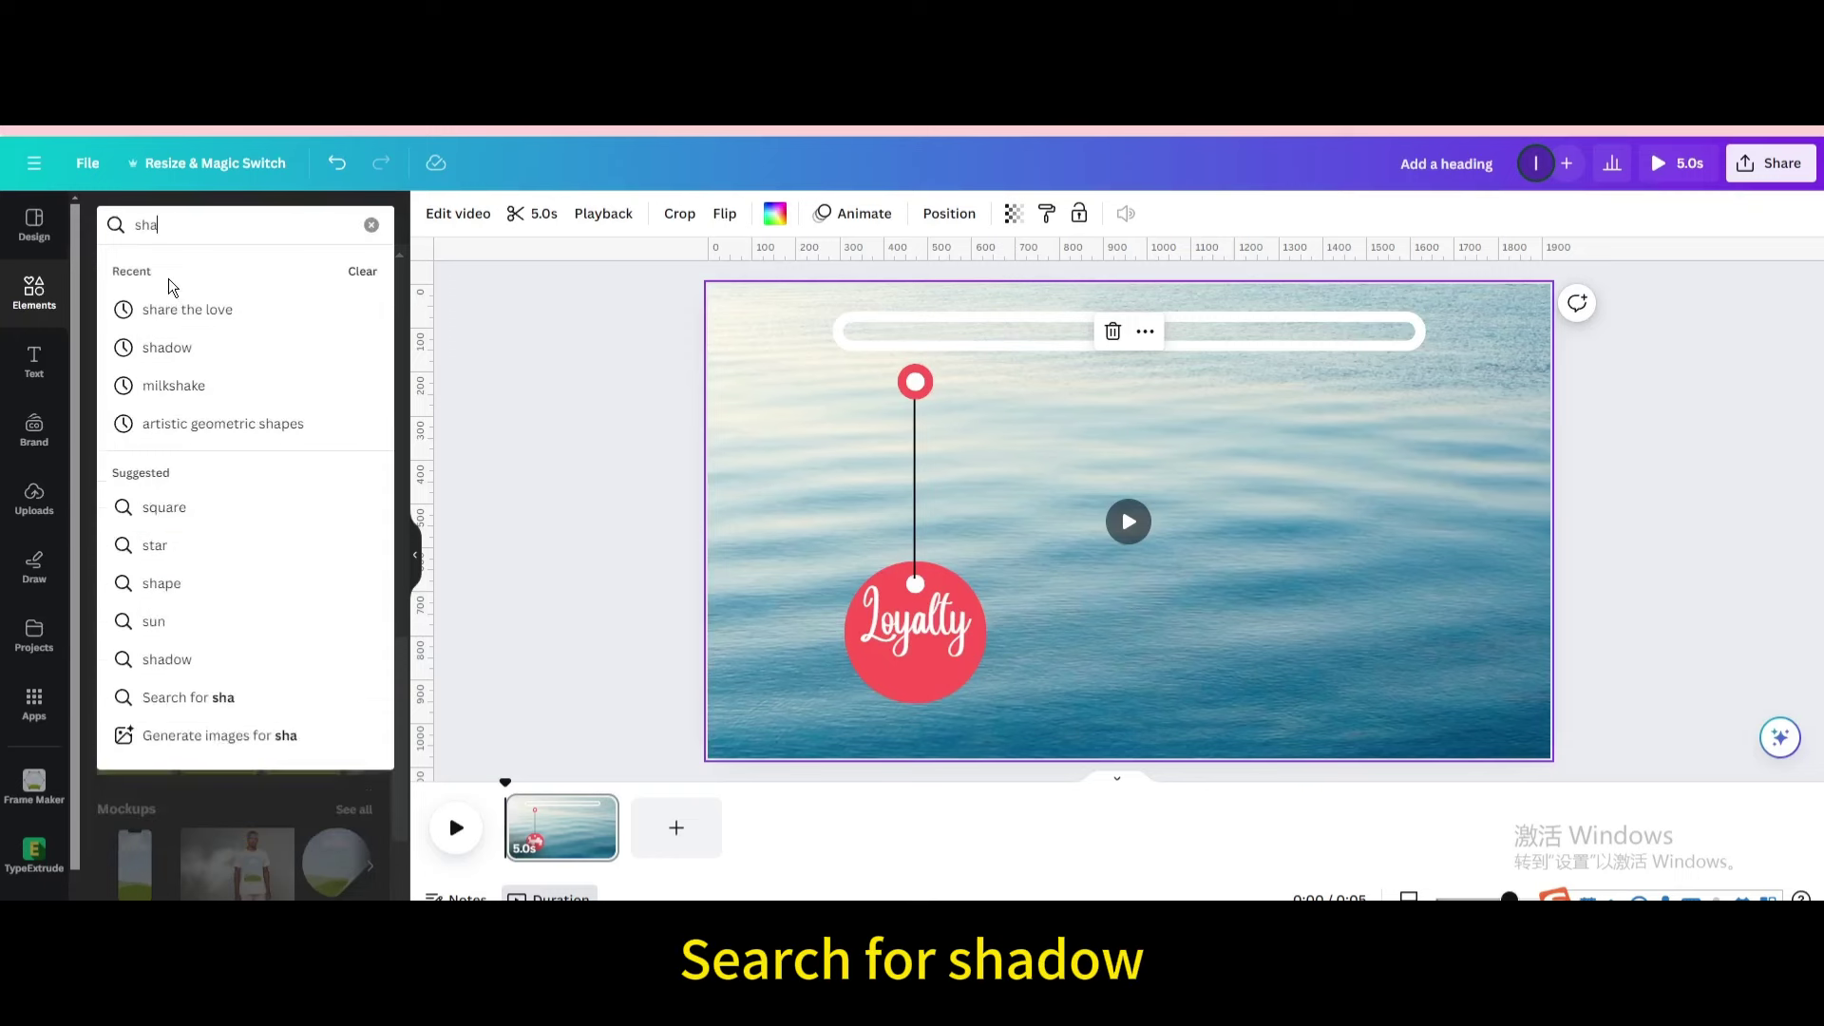
{"action": "type", "text": "dow"}
{"action": "key", "text": "Return"}
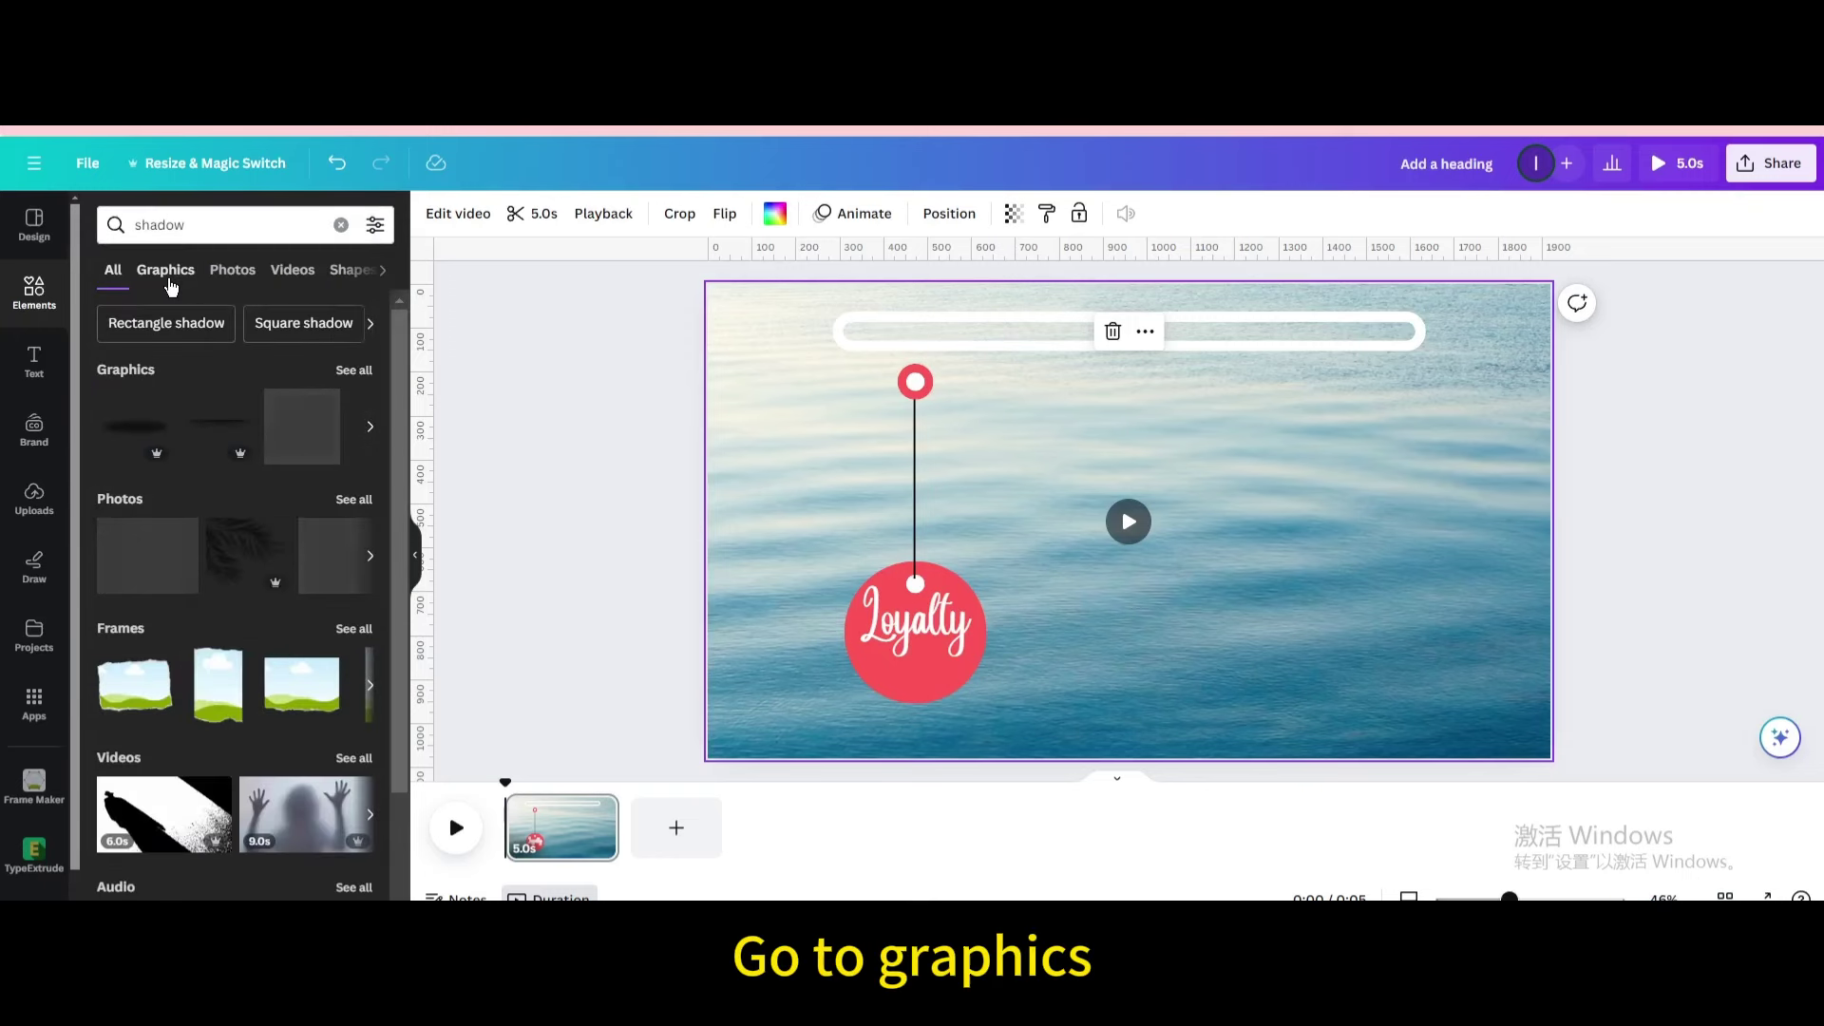
{"action": "left_click", "coordinate": [168, 283]}
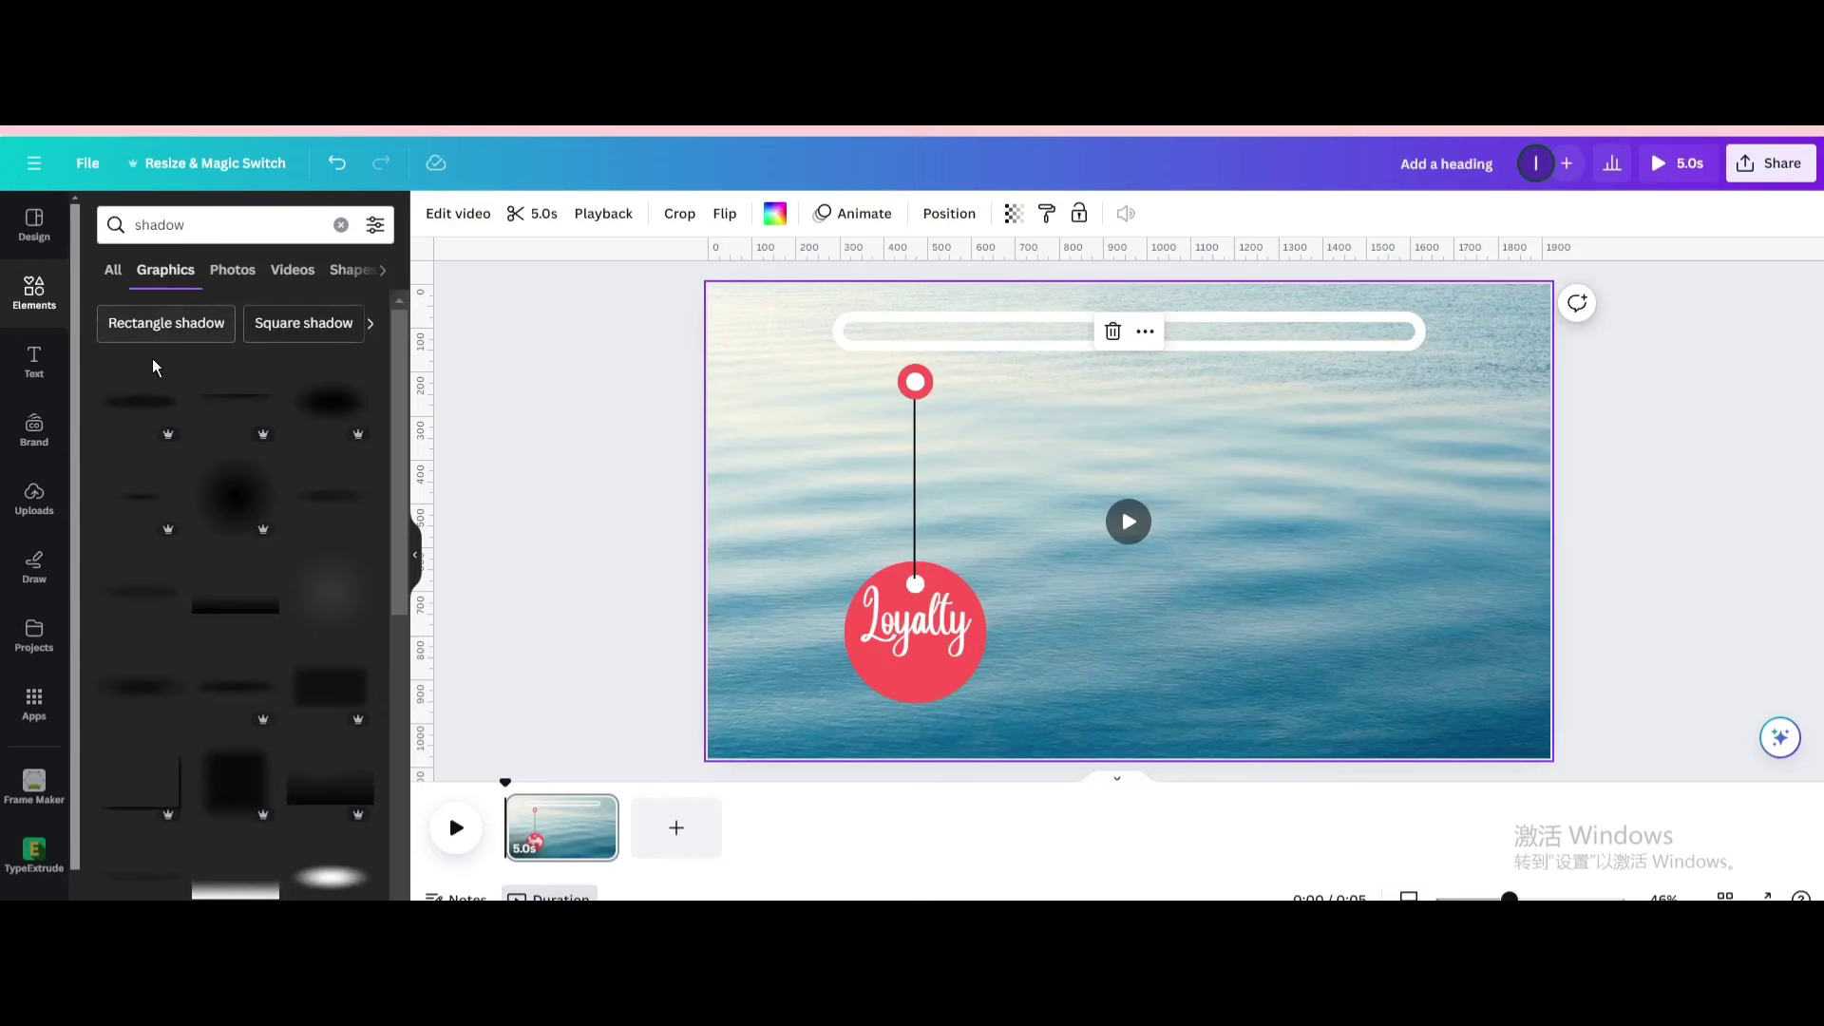
{"action": "left_click", "coordinate": [133, 406]}
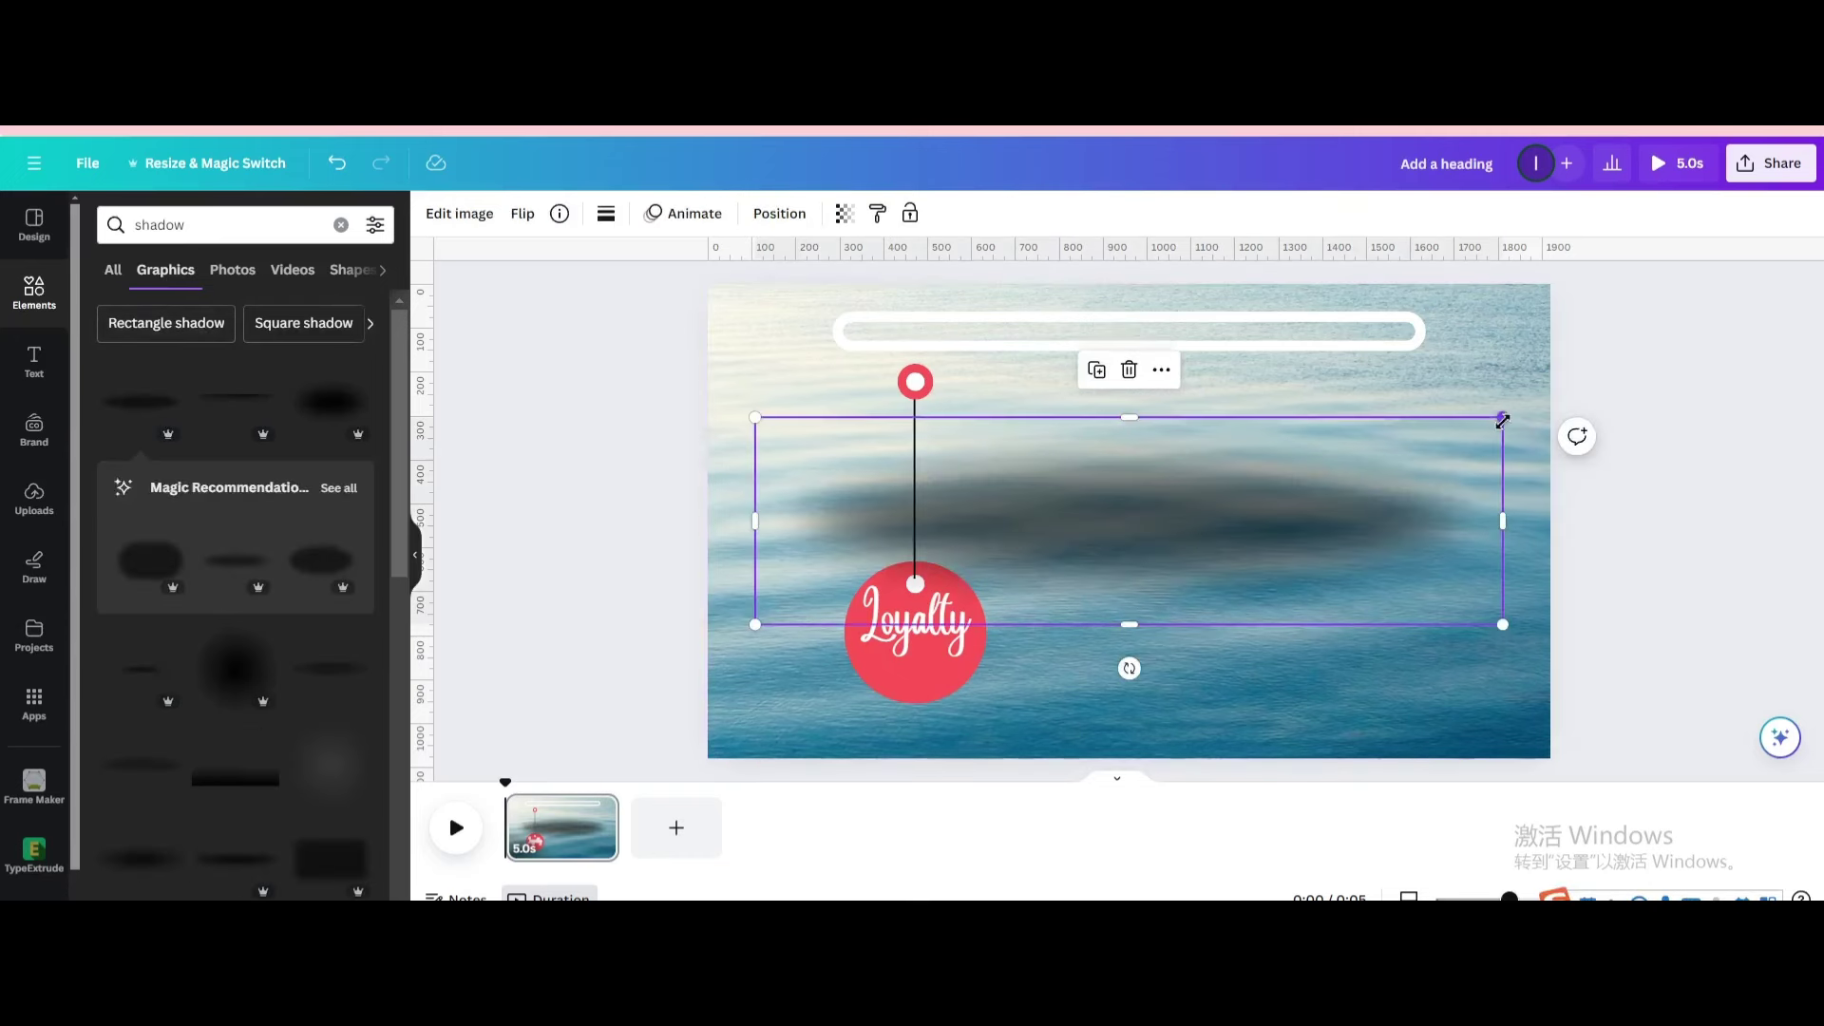
- Shrink the shadow, place it under the red circle, and send it backward
{"action": "mouse_move", "coordinate": [1503, 414]}
{"action": "left_mouse_down"}
{"action": "mouse_move", "coordinate": [1084, 508]}
{"action": "mouse_move", "coordinate": [907, 585]}
{"action": "left_mouse_up"}
{"action": "left_click_drag", "start_coordinate": [800, 611], "coordinate": [881, 711]}
{"action": "right_click", "coordinate": [885, 710]}
{"action": "mouse_move", "coordinate": [950, 550]}
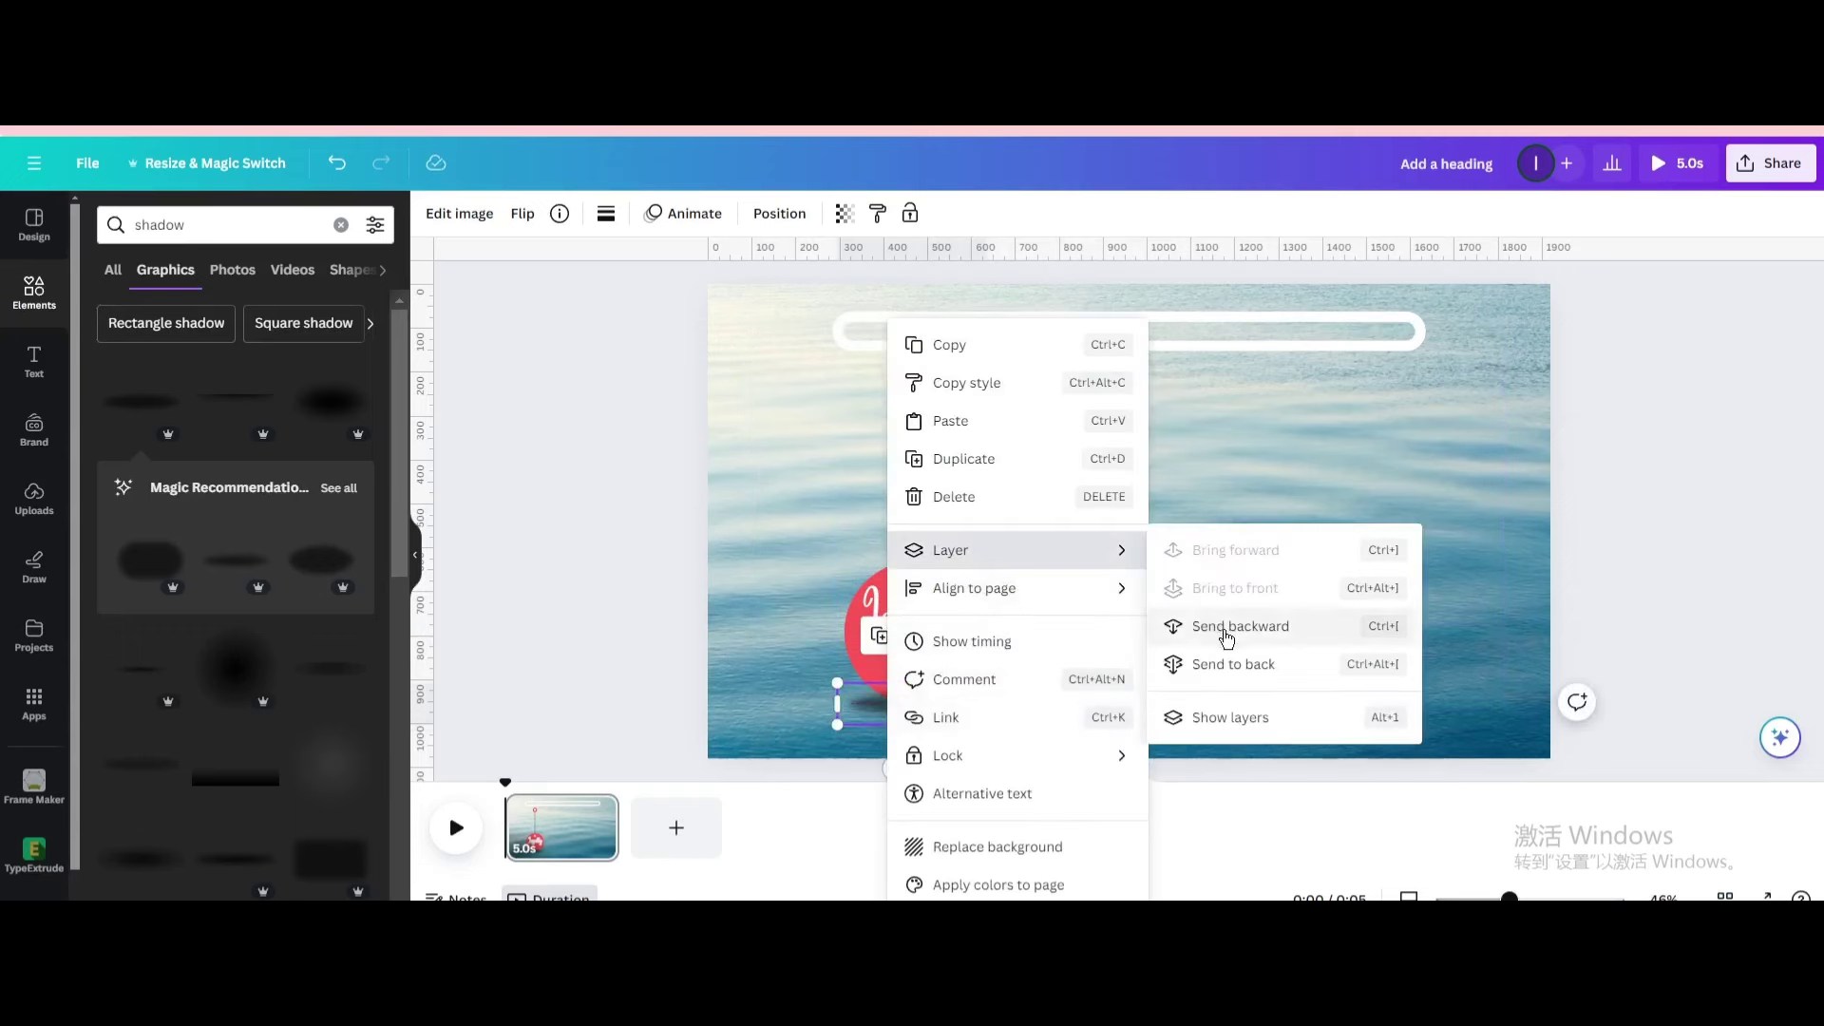
{"action": "left_click", "coordinate": [1225, 625]}
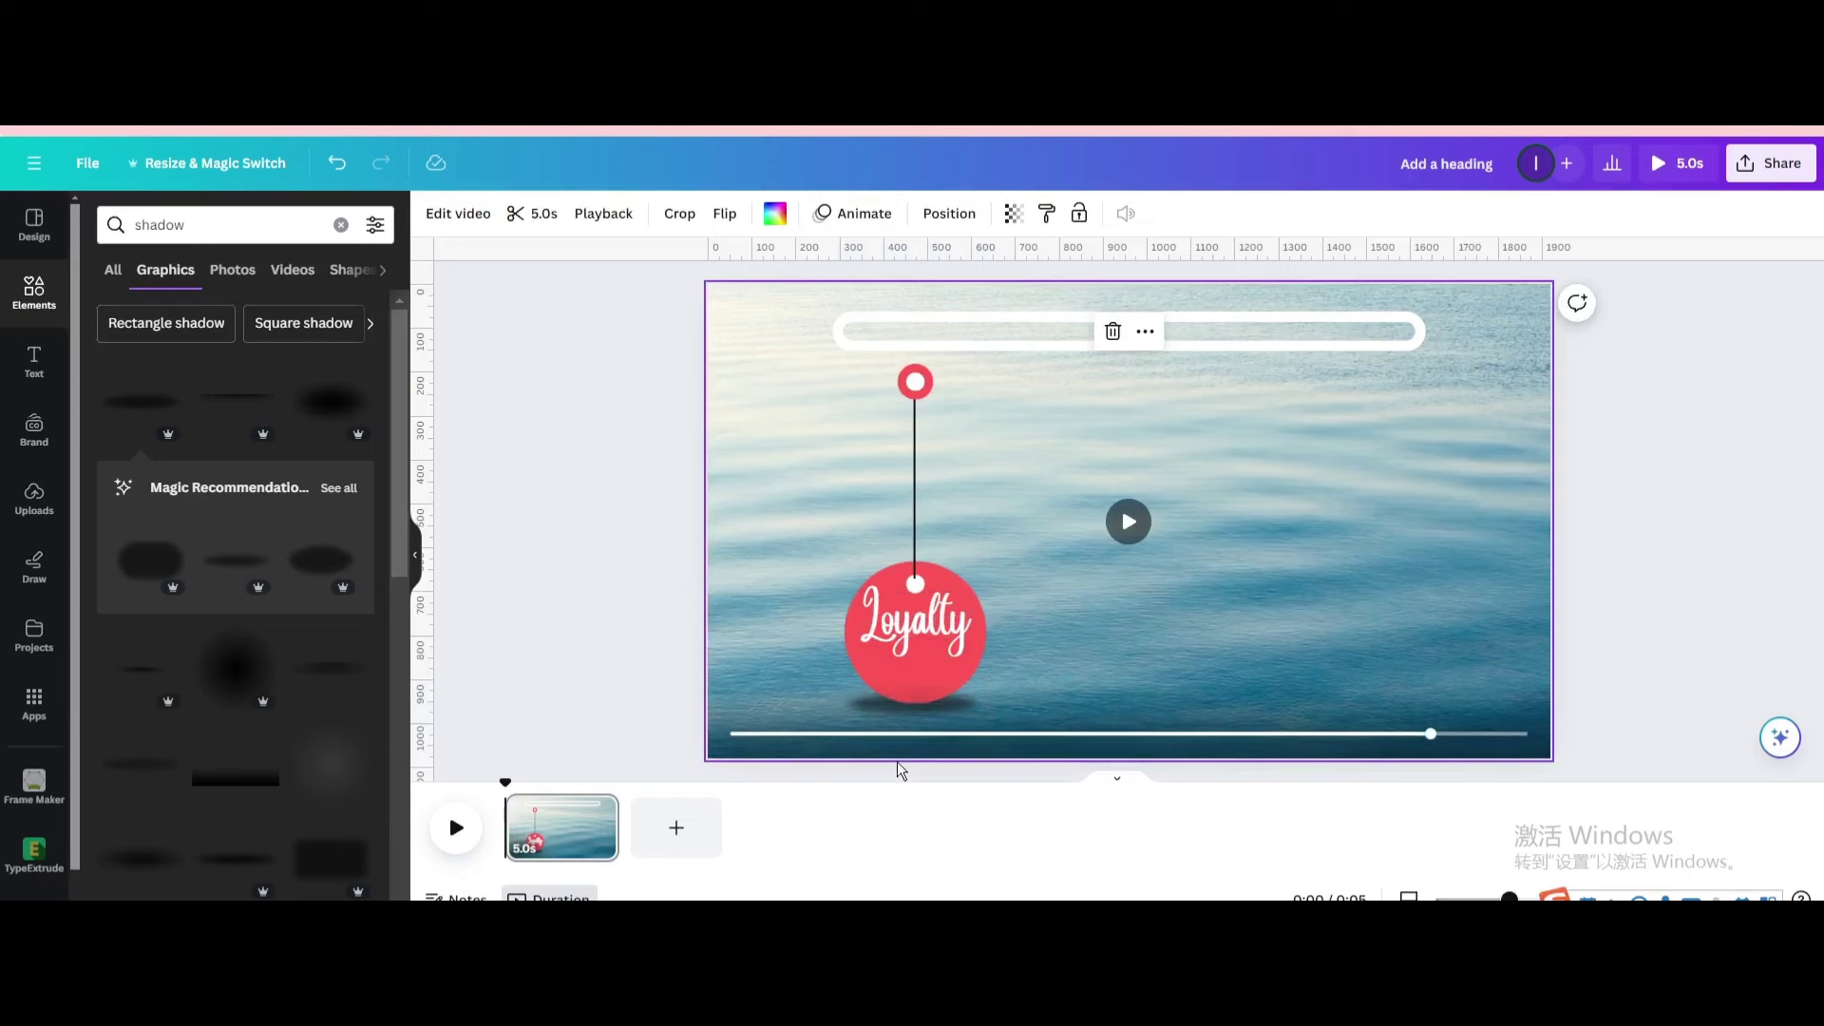
- Duplicate the line, circle and shadow tag three times into a row of four
{"action": "mouse_move", "coordinate": [903, 777]}
{"action": "left_mouse_down"}
{"action": "mouse_move", "coordinate": [933, 365]}
{"action": "mouse_move", "coordinate": [935, 427]}
{"action": "left_mouse_up"}
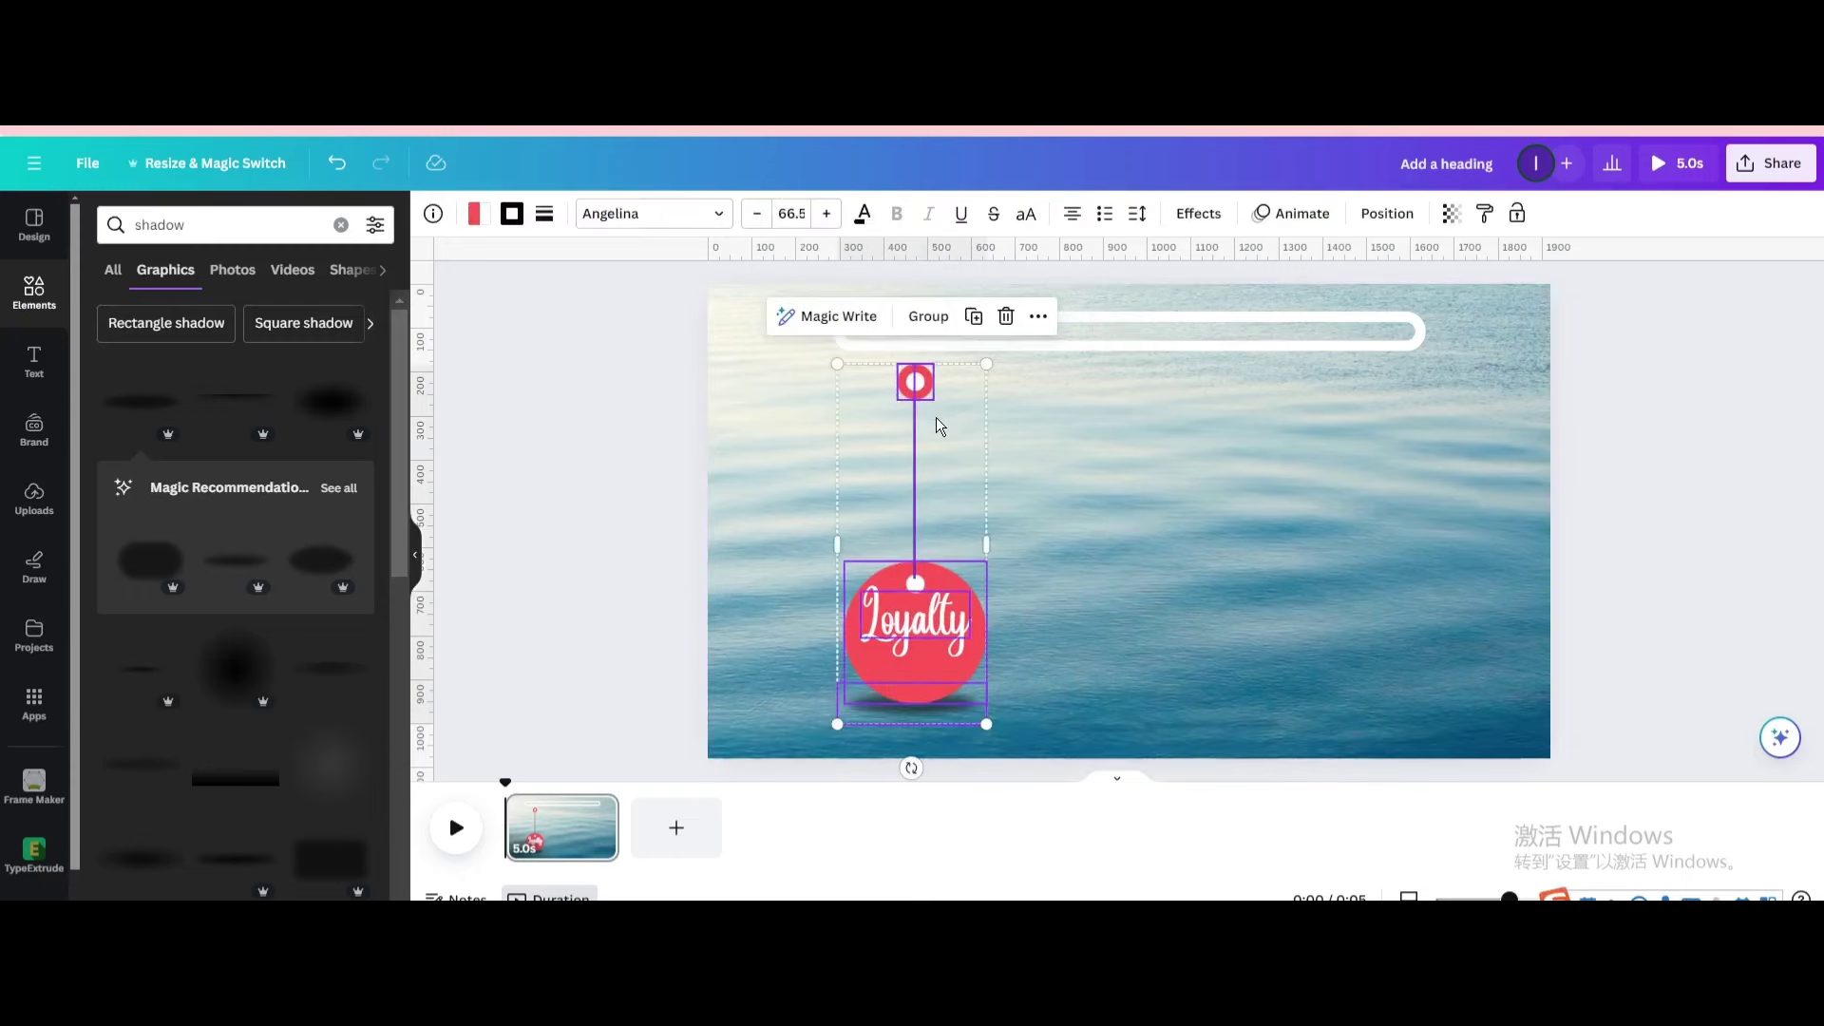
{"action": "left_click", "coordinate": [969, 316]}
{"action": "left_click_drag", "start_coordinate": [918, 491], "coordinate": [1090, 487]}
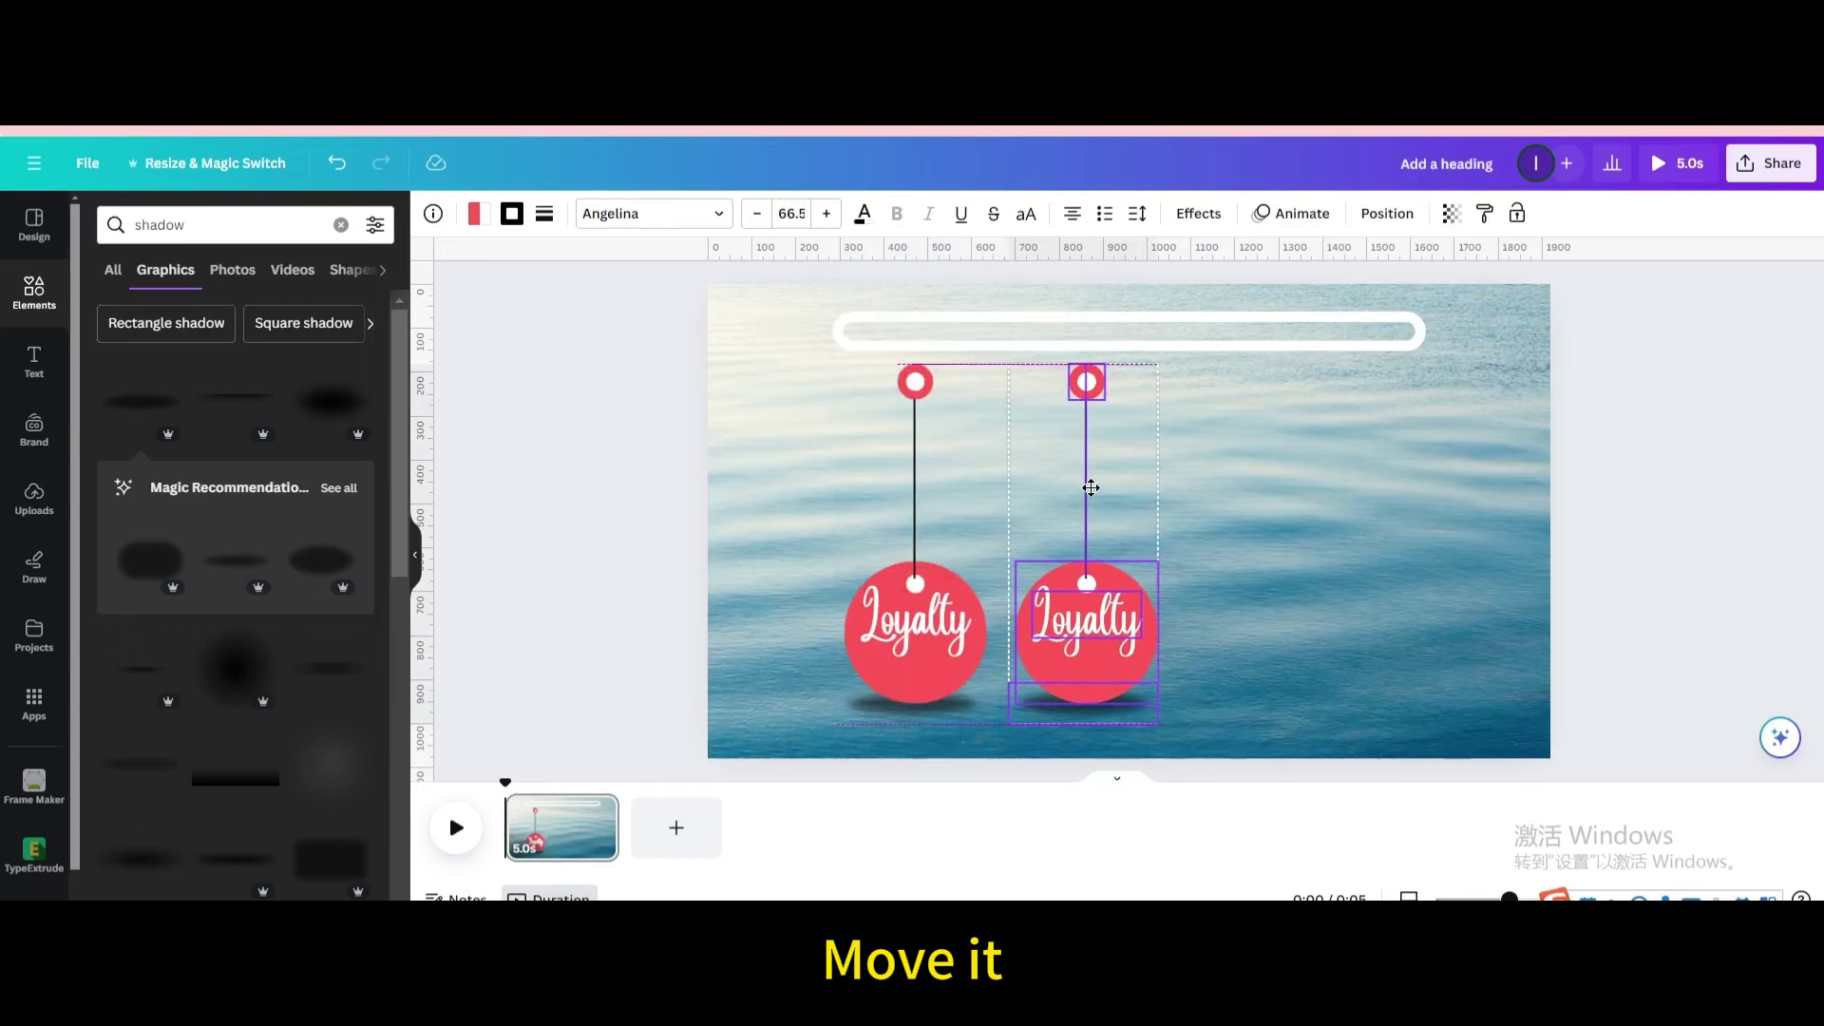
{"action": "left_click", "coordinate": [1144, 316]}
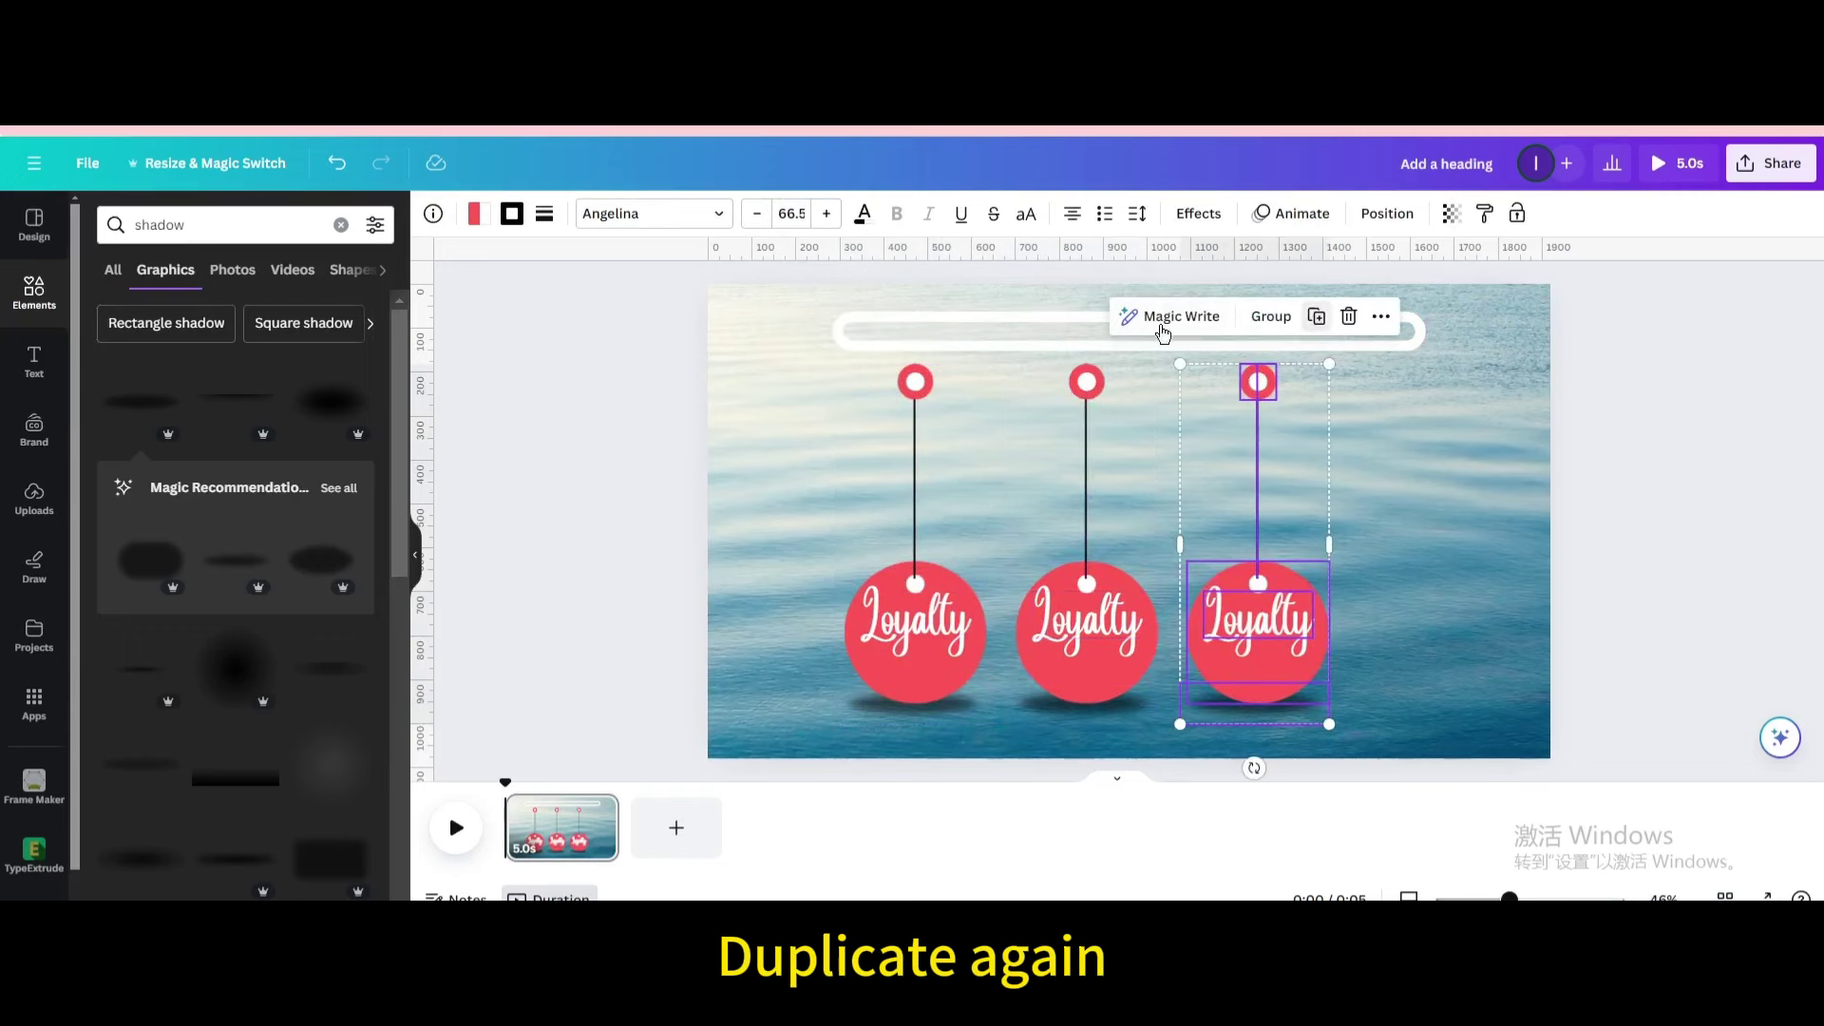
{"action": "left_click", "coordinate": [1316, 315]}
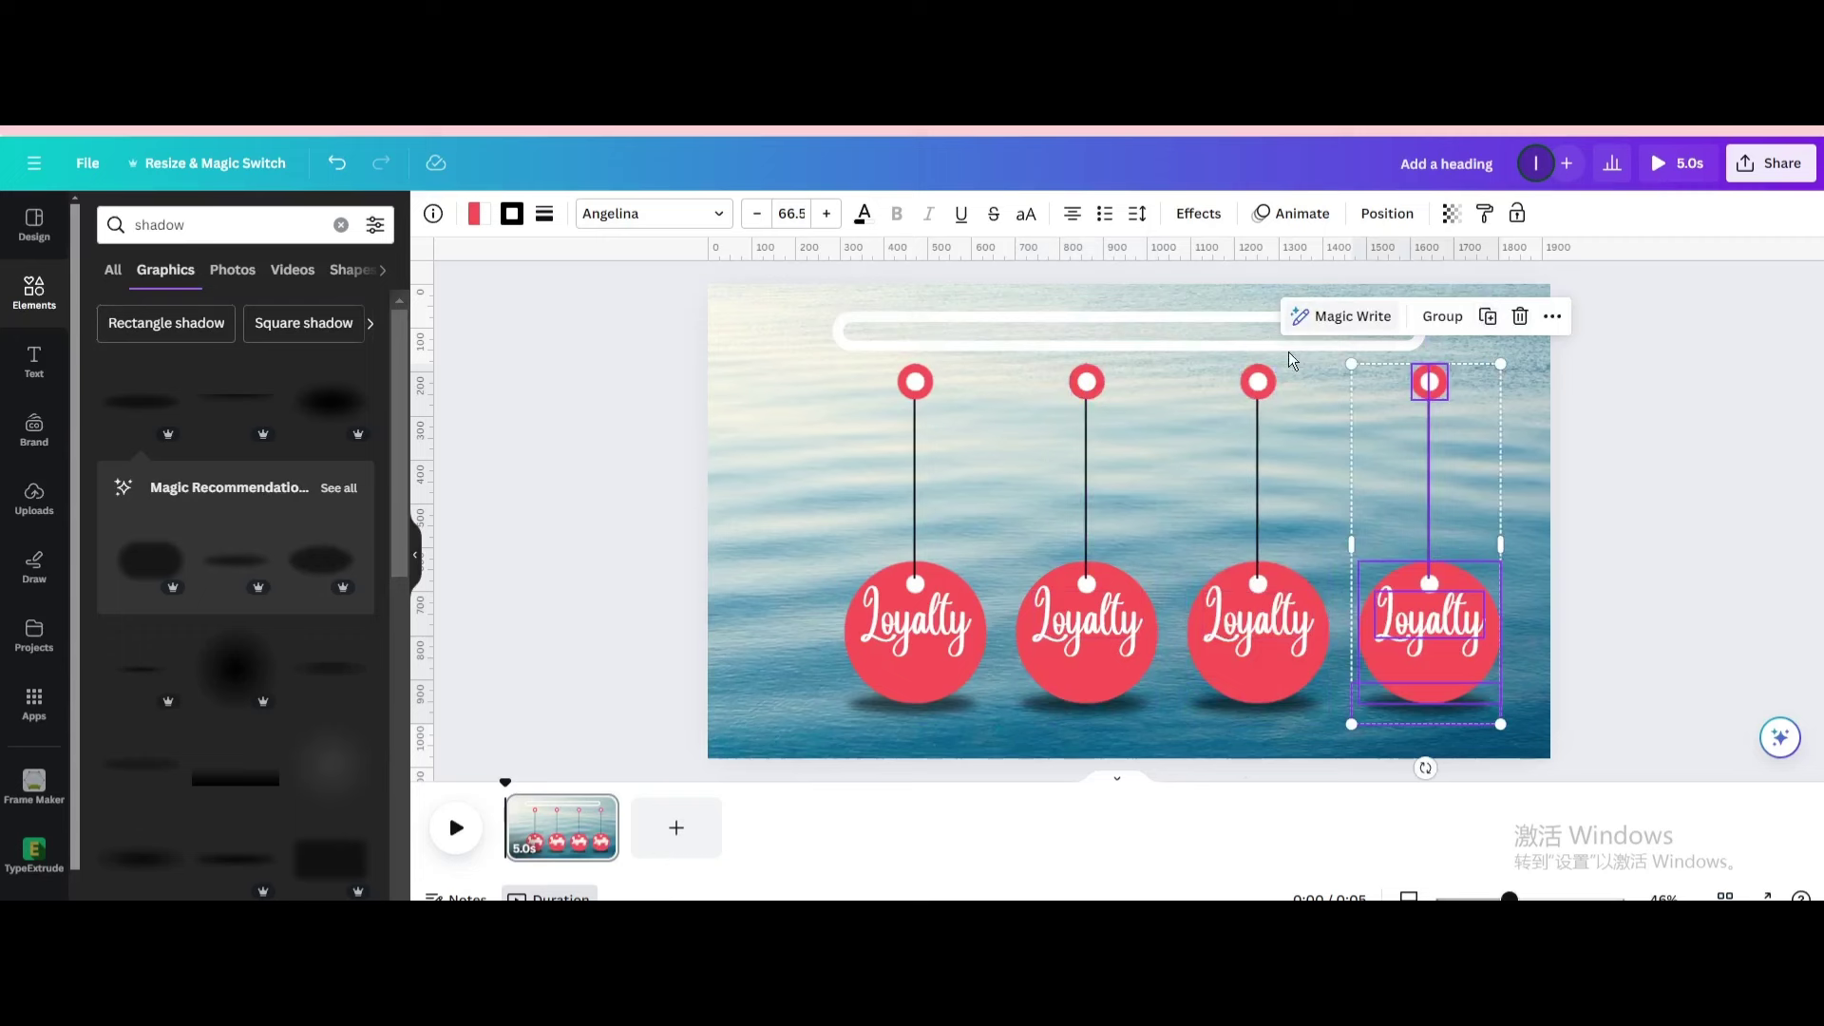
- Relabel the second tag 'Observance' and fit it to its circle
{"action": "double_click", "coordinate": [1088, 624]}
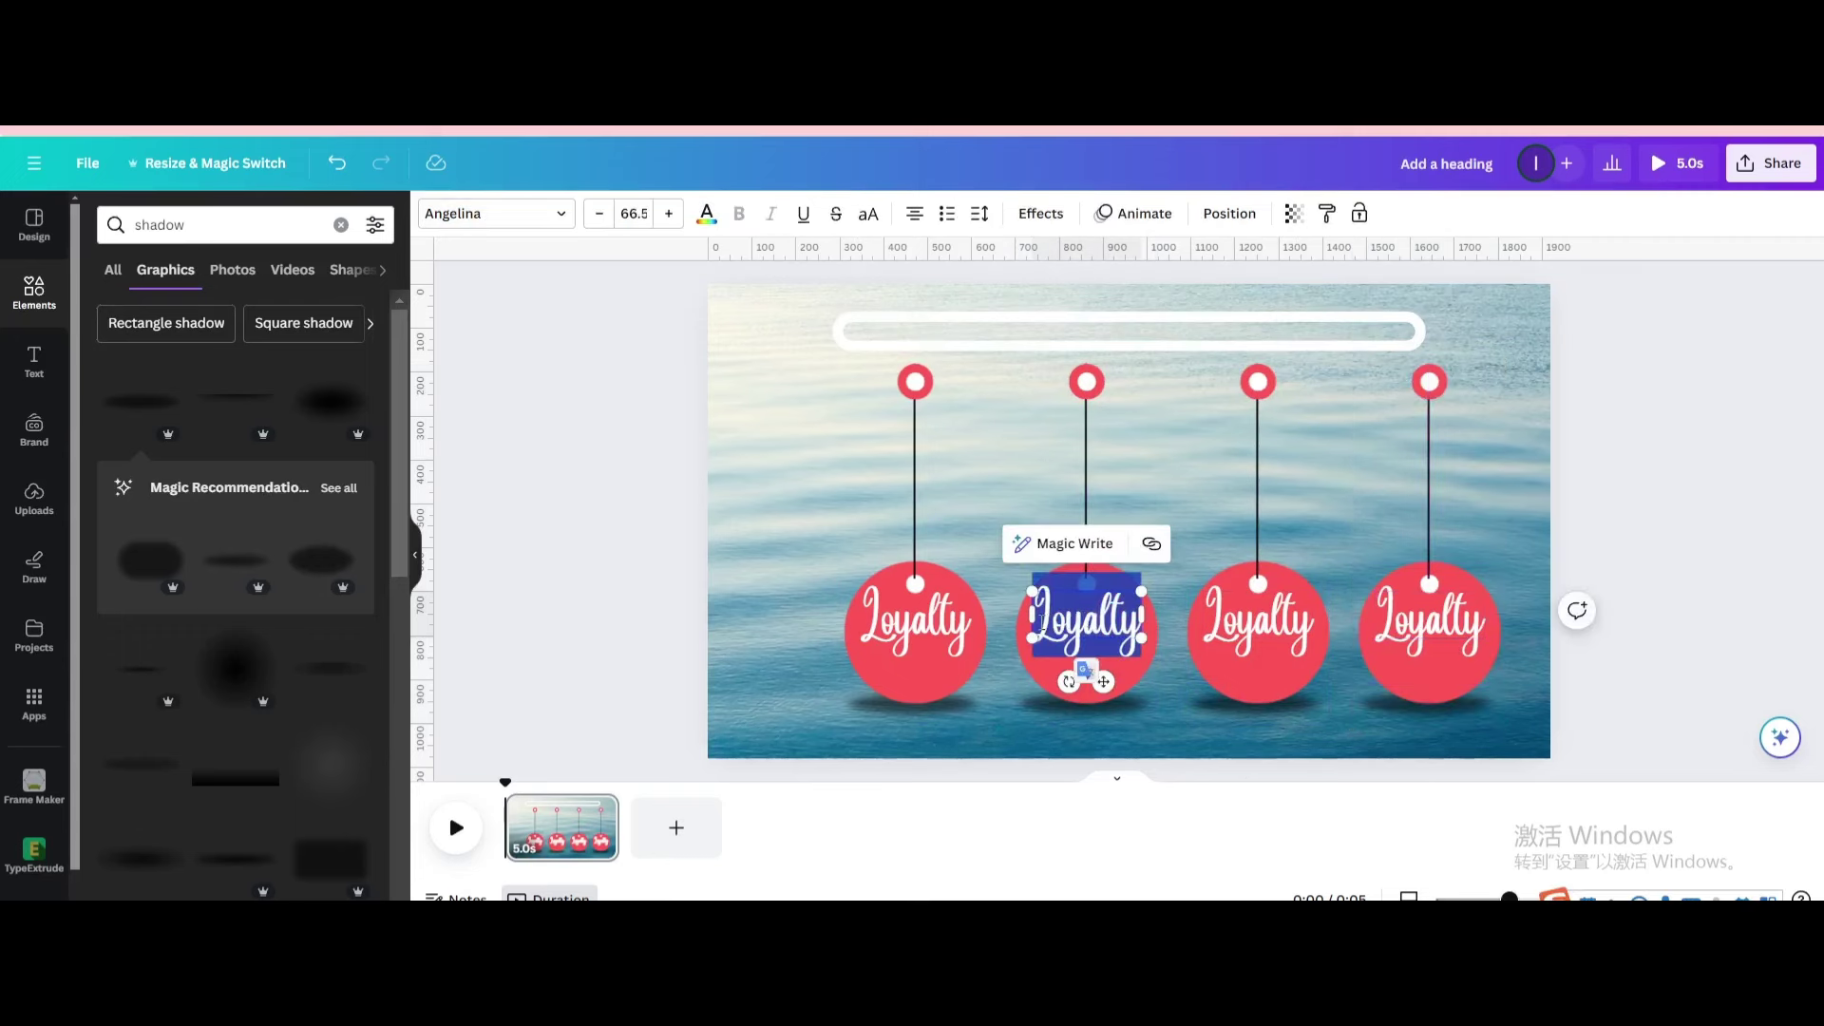
{"action": "type", "text": "Observance"}
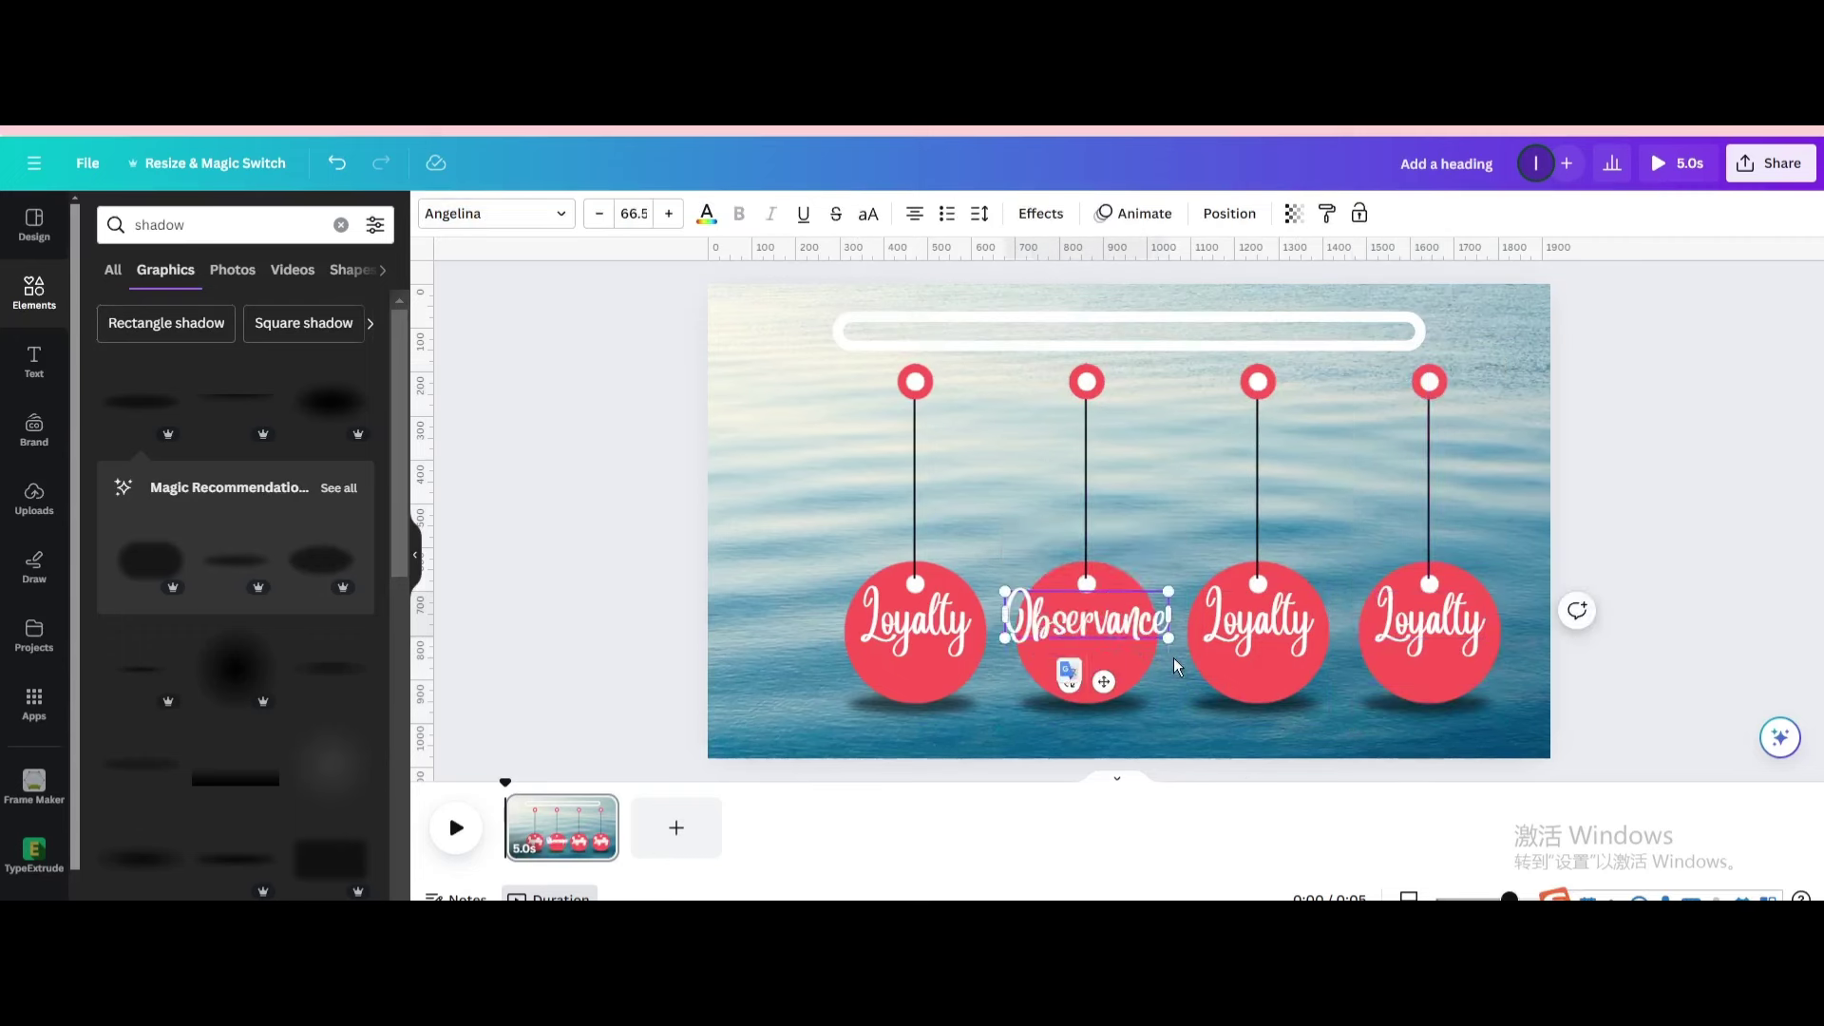
{"action": "left_click_drag", "start_coordinate": [1166, 642], "coordinate": [1101, 679]}
{"action": "left_click", "coordinate": [1158, 519]}
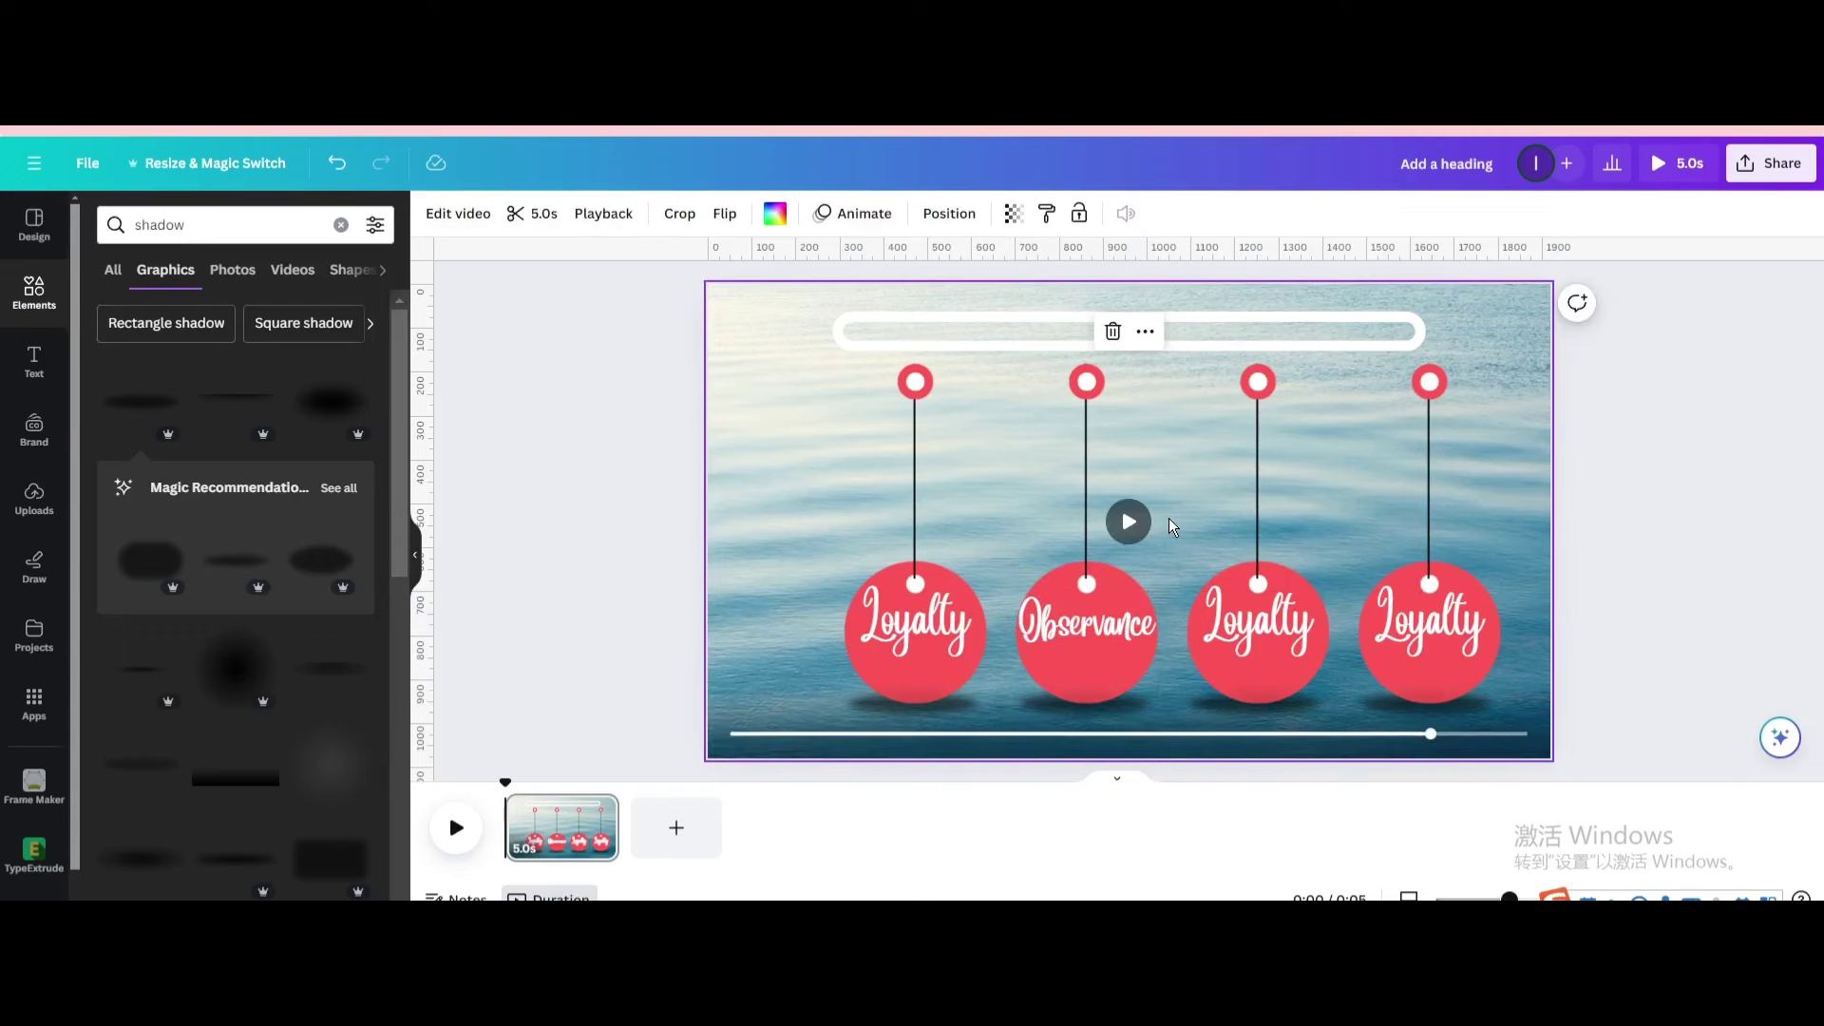
- Relabel the third and fourth tags 'Valiance' and 'Enjoyment', sized to fit their circles
{"action": "left_click", "coordinate": [1220, 616]}
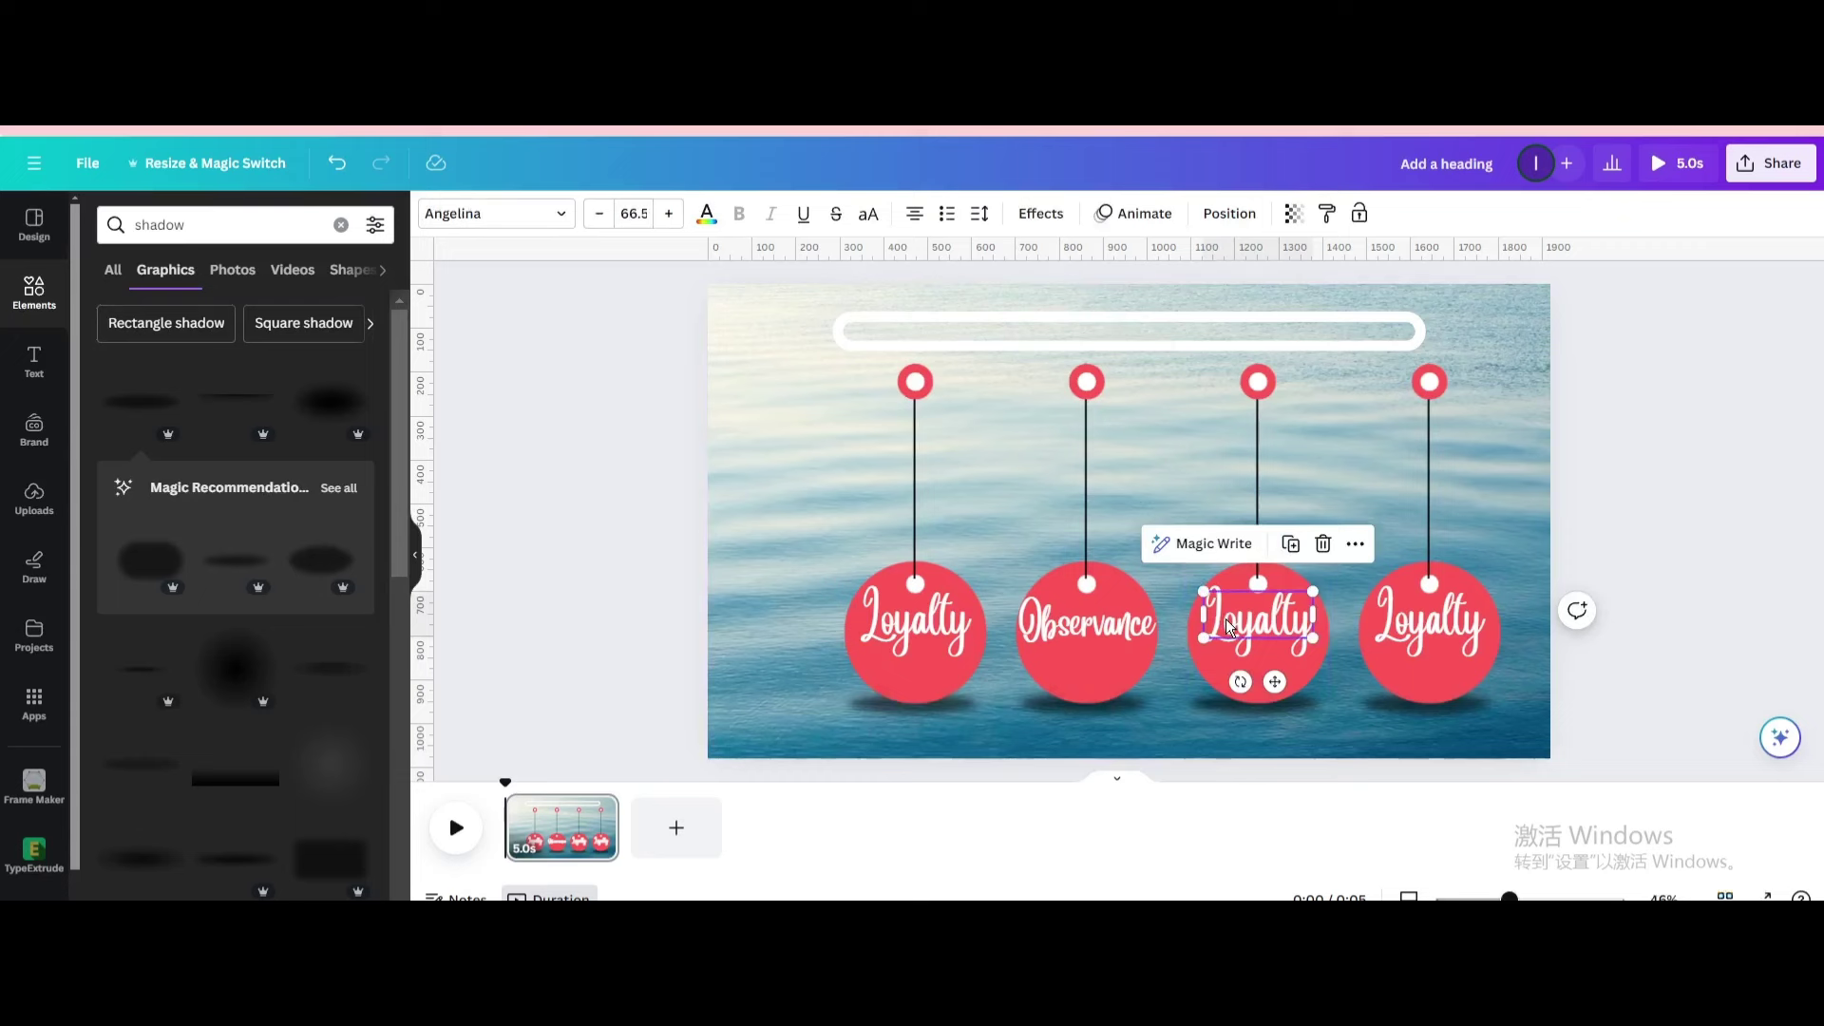
{"action": "type", "text": "Valiance"}
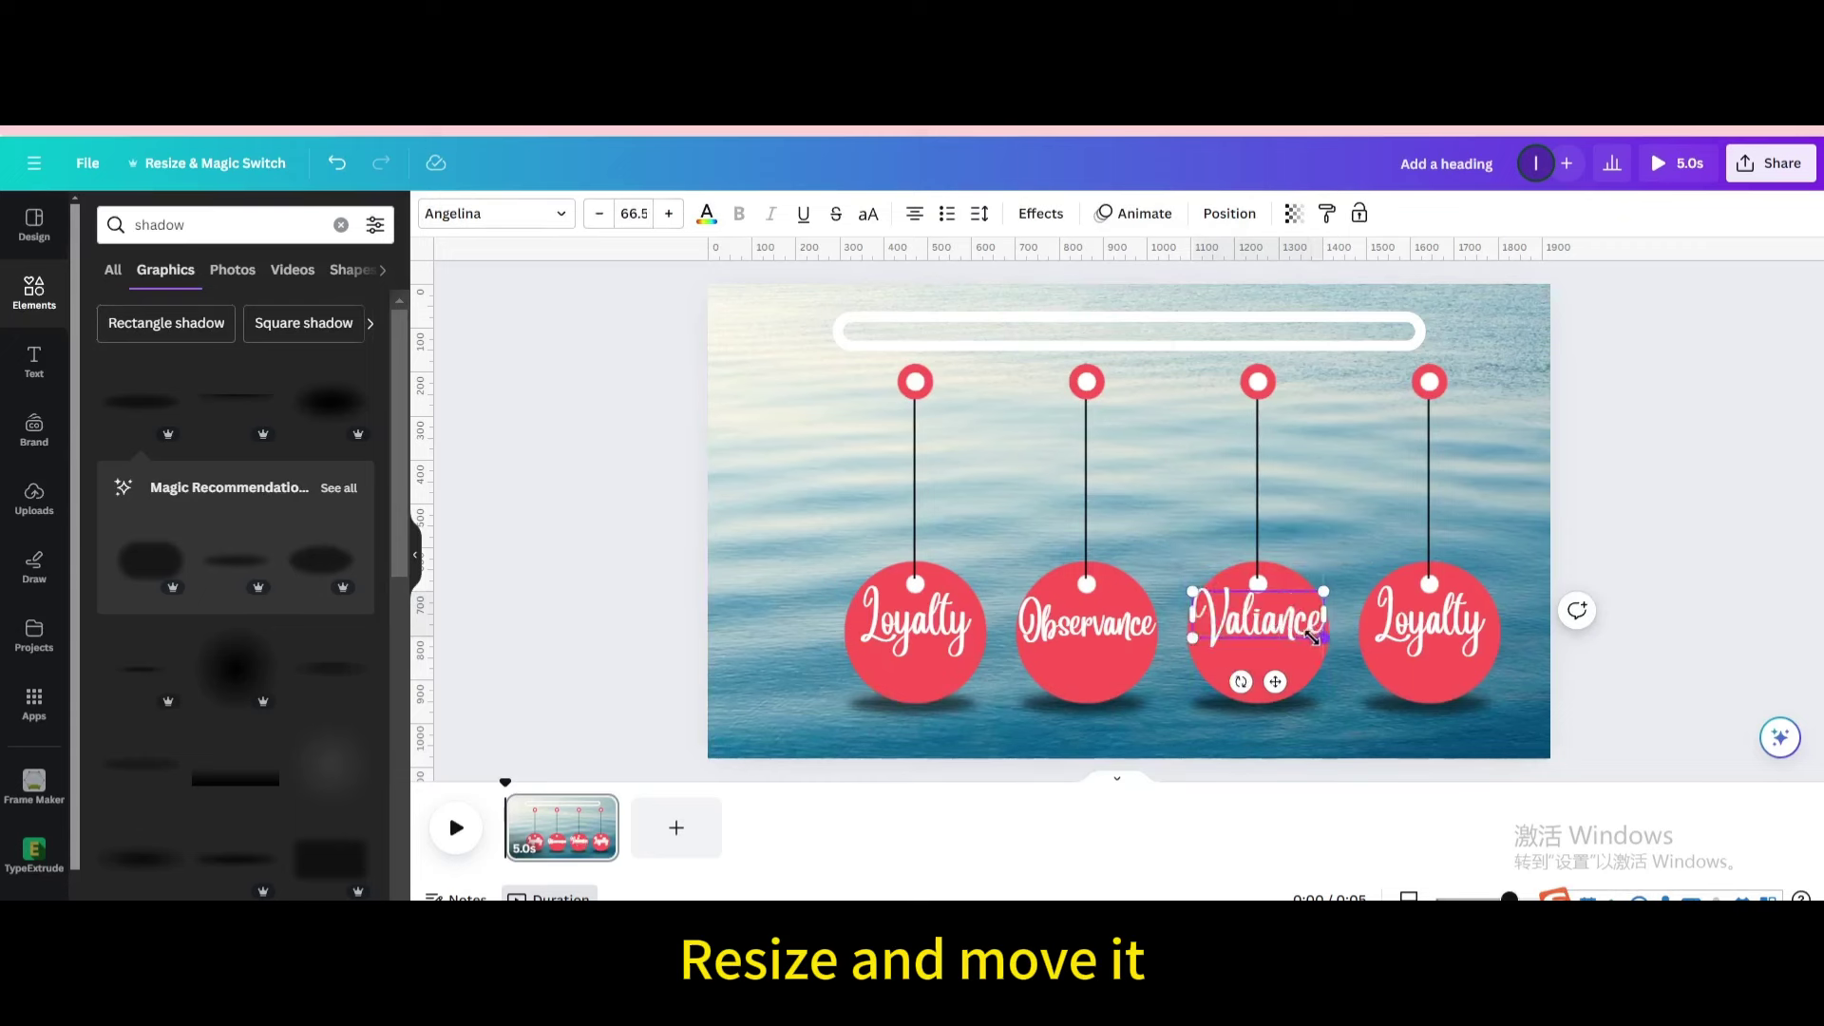
{"action": "mouse_move", "coordinate": [1324, 637]}
{"action": "left_mouse_down"}
{"action": "mouse_move", "coordinate": [1309, 627]}
{"action": "mouse_move", "coordinate": [1276, 679]}
{"action": "left_mouse_up"}
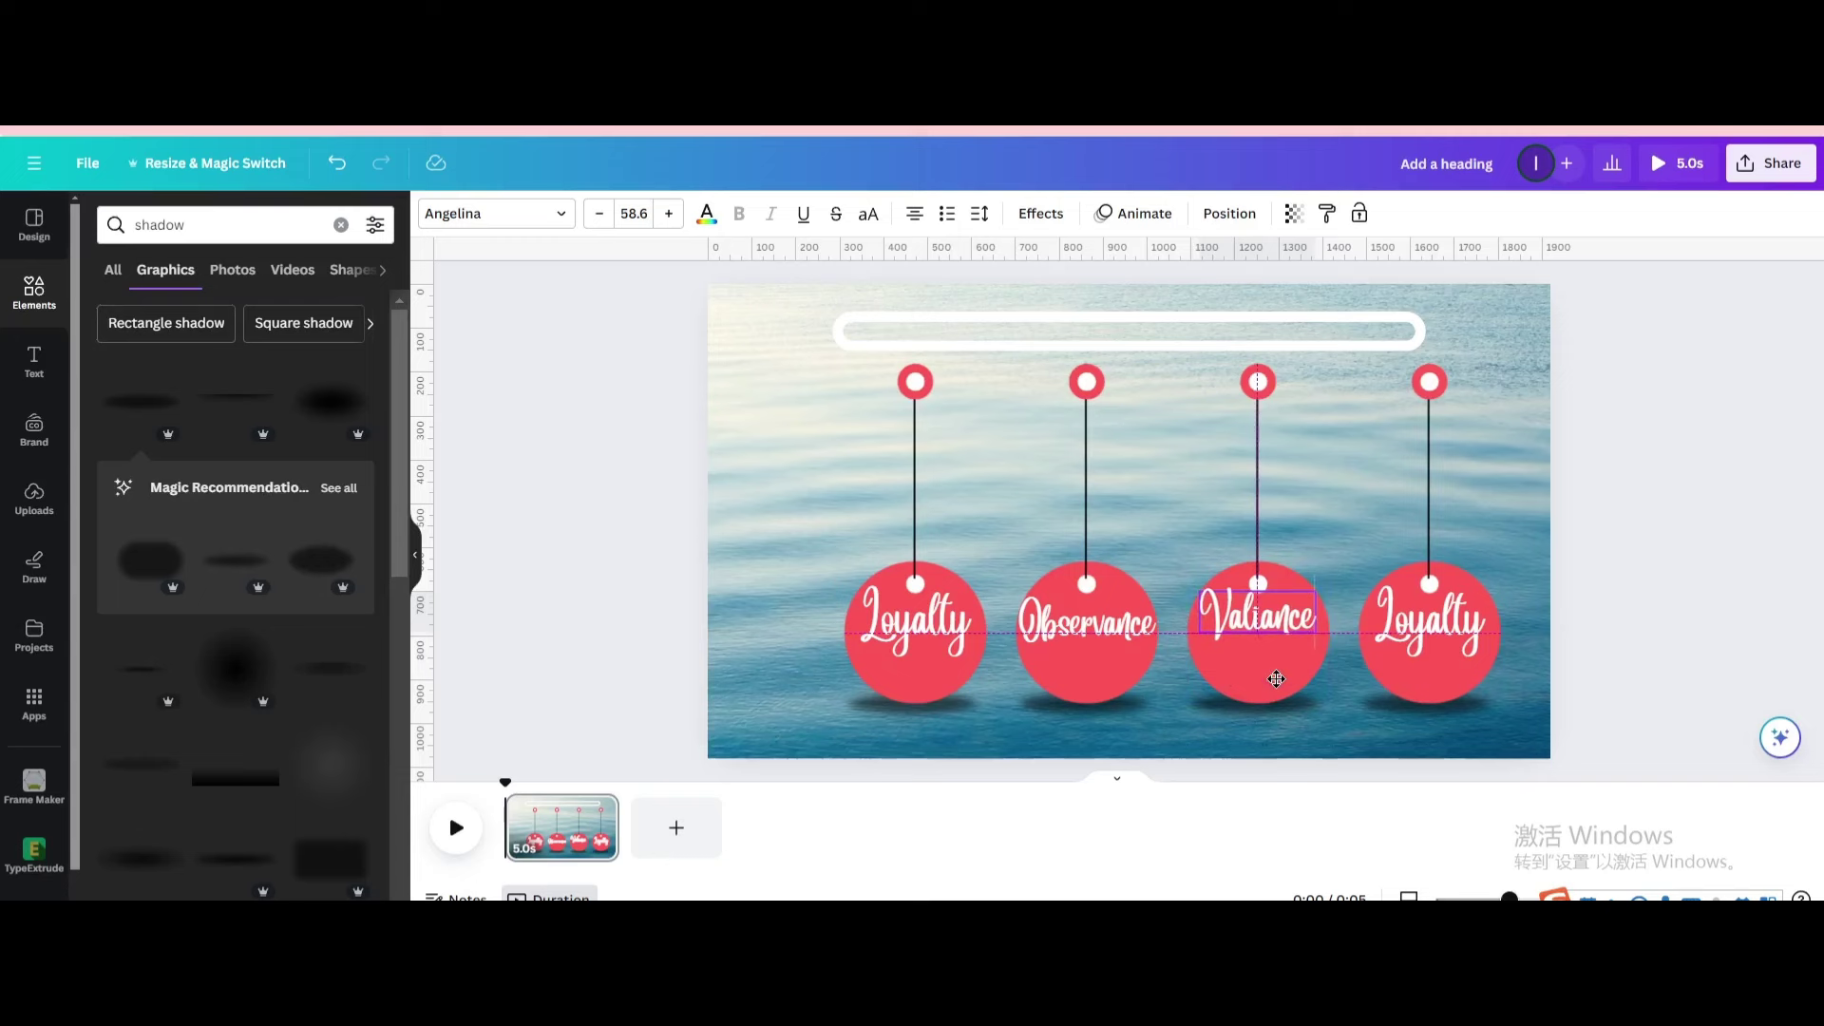
{"action": "left_click", "coordinate": [1135, 695]}
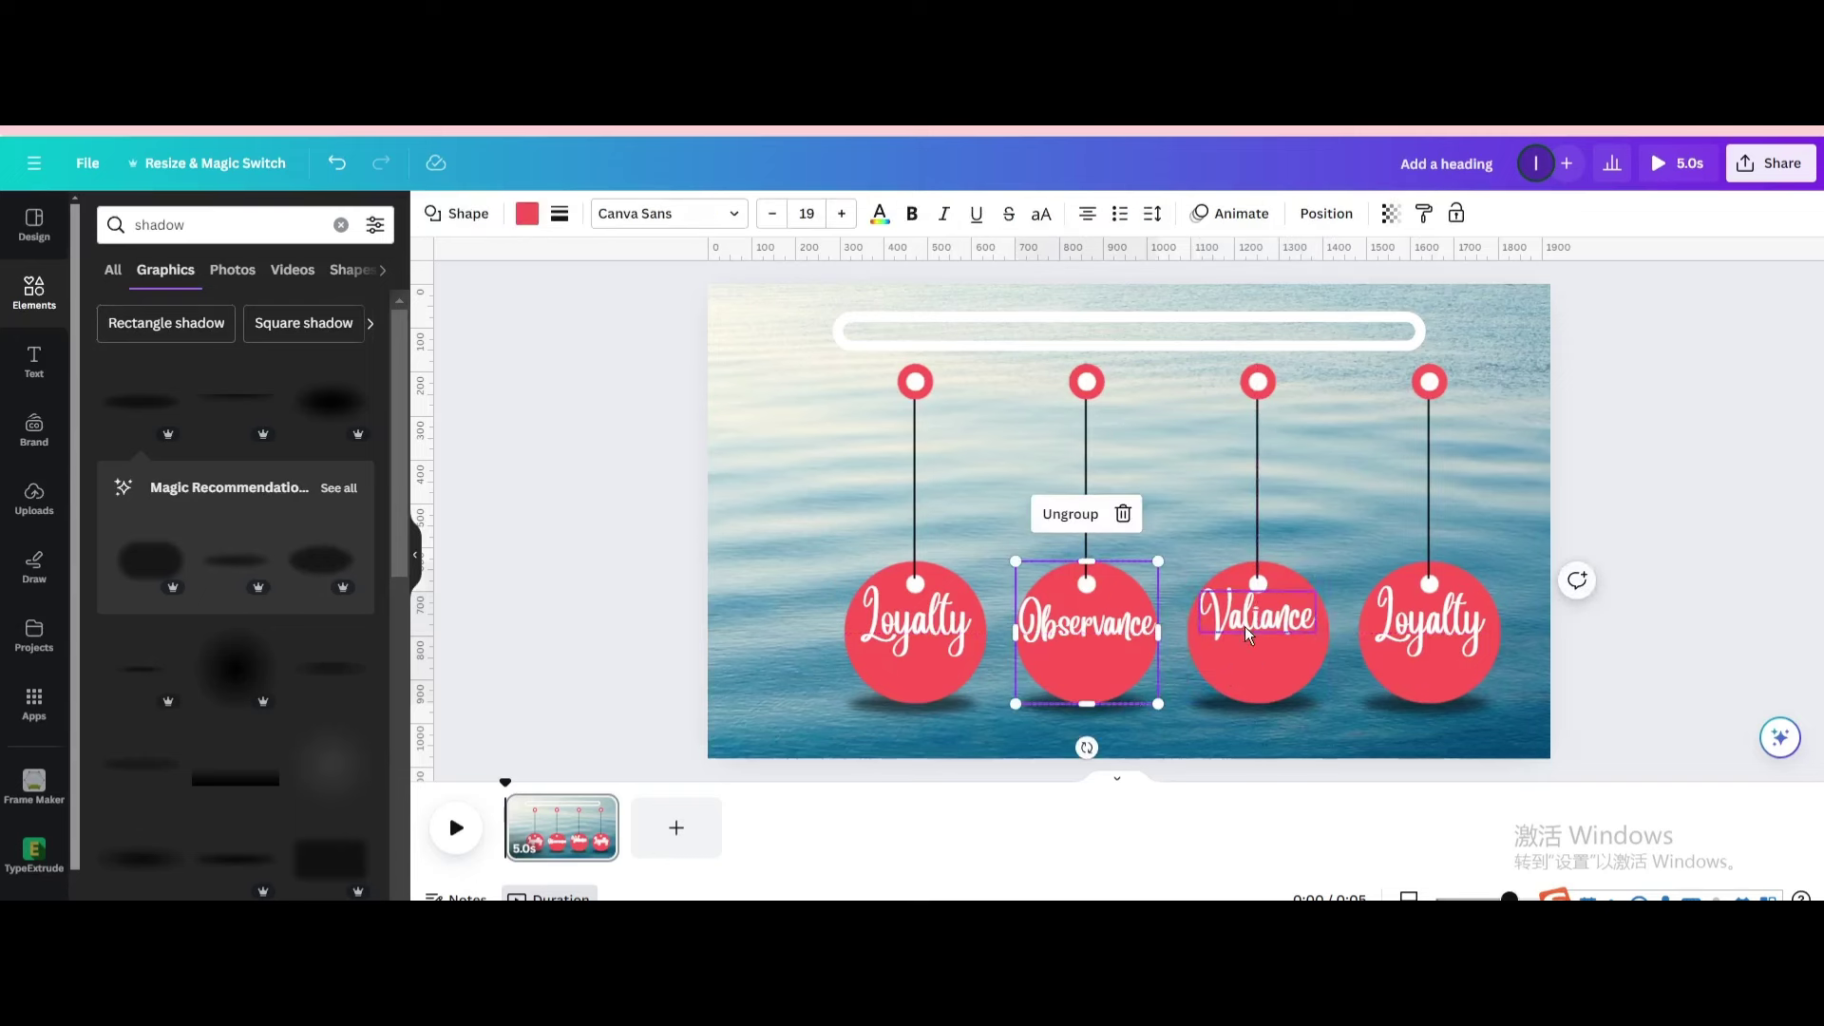
{"action": "left_click", "coordinate": [1416, 632]}
{"action": "double_click", "coordinate": [1439, 634]}
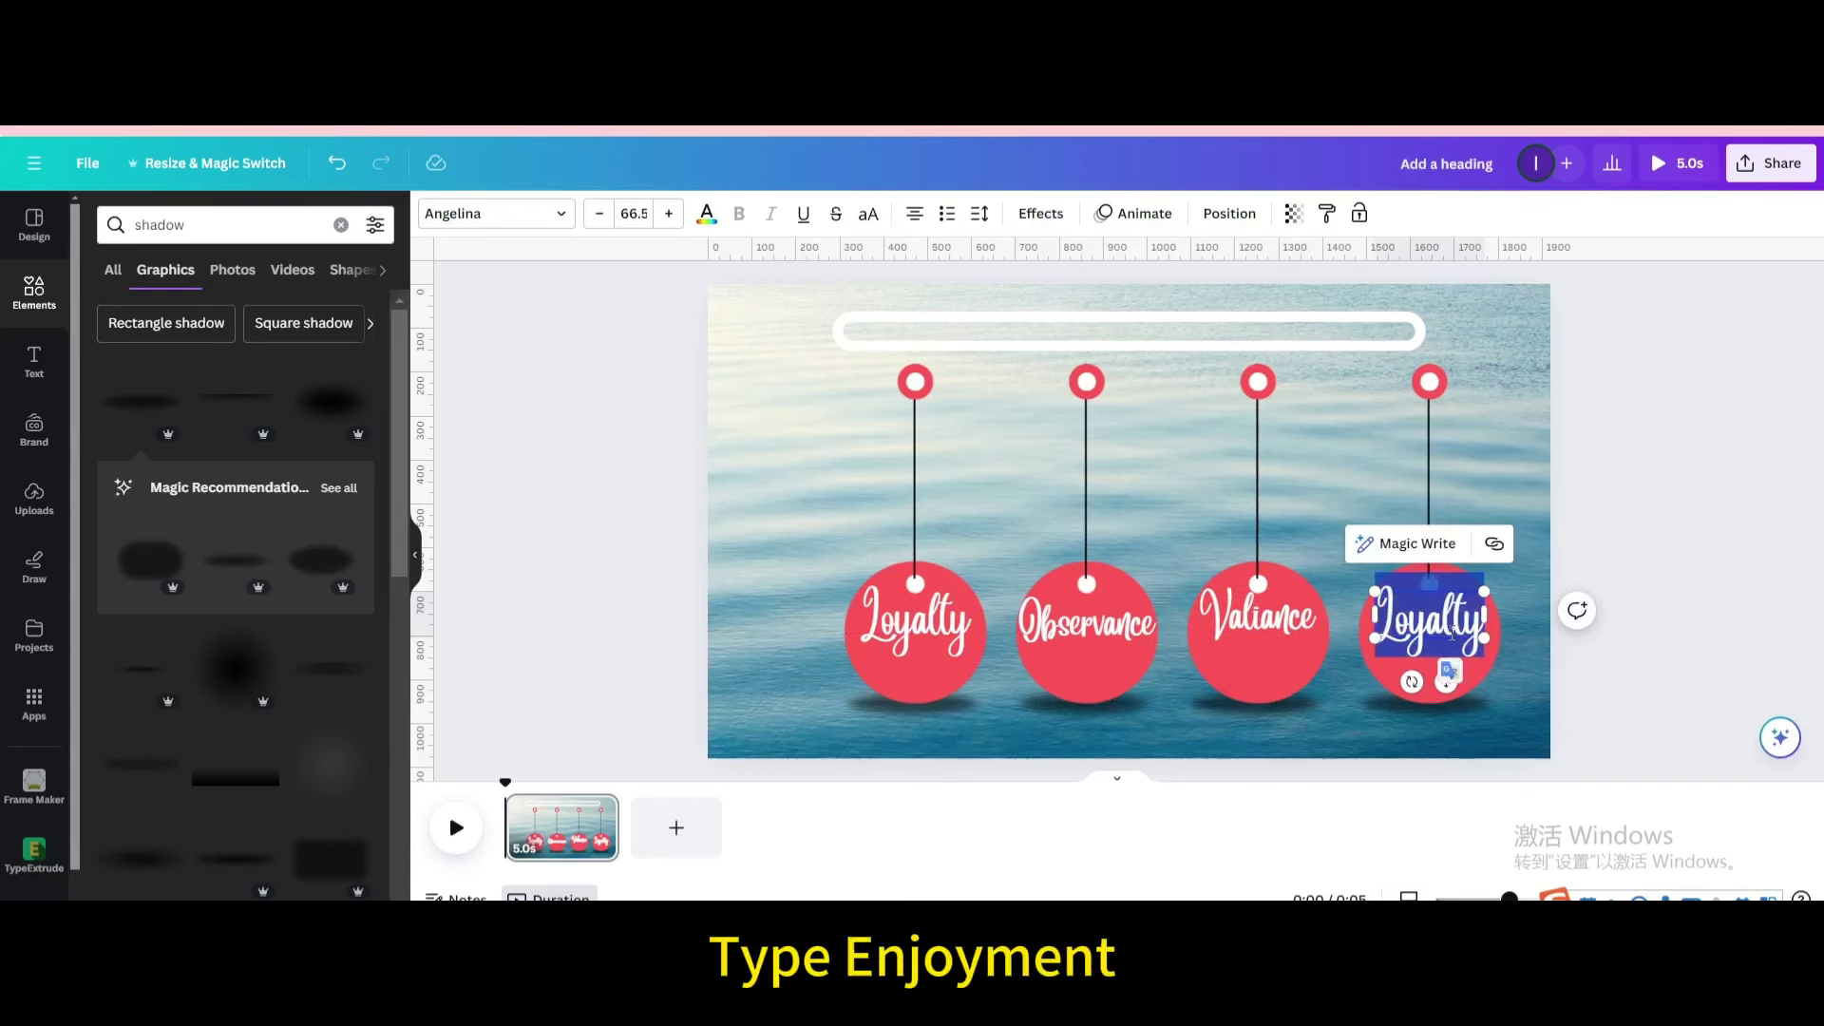
{"action": "type", "text": "Enjoyment"}
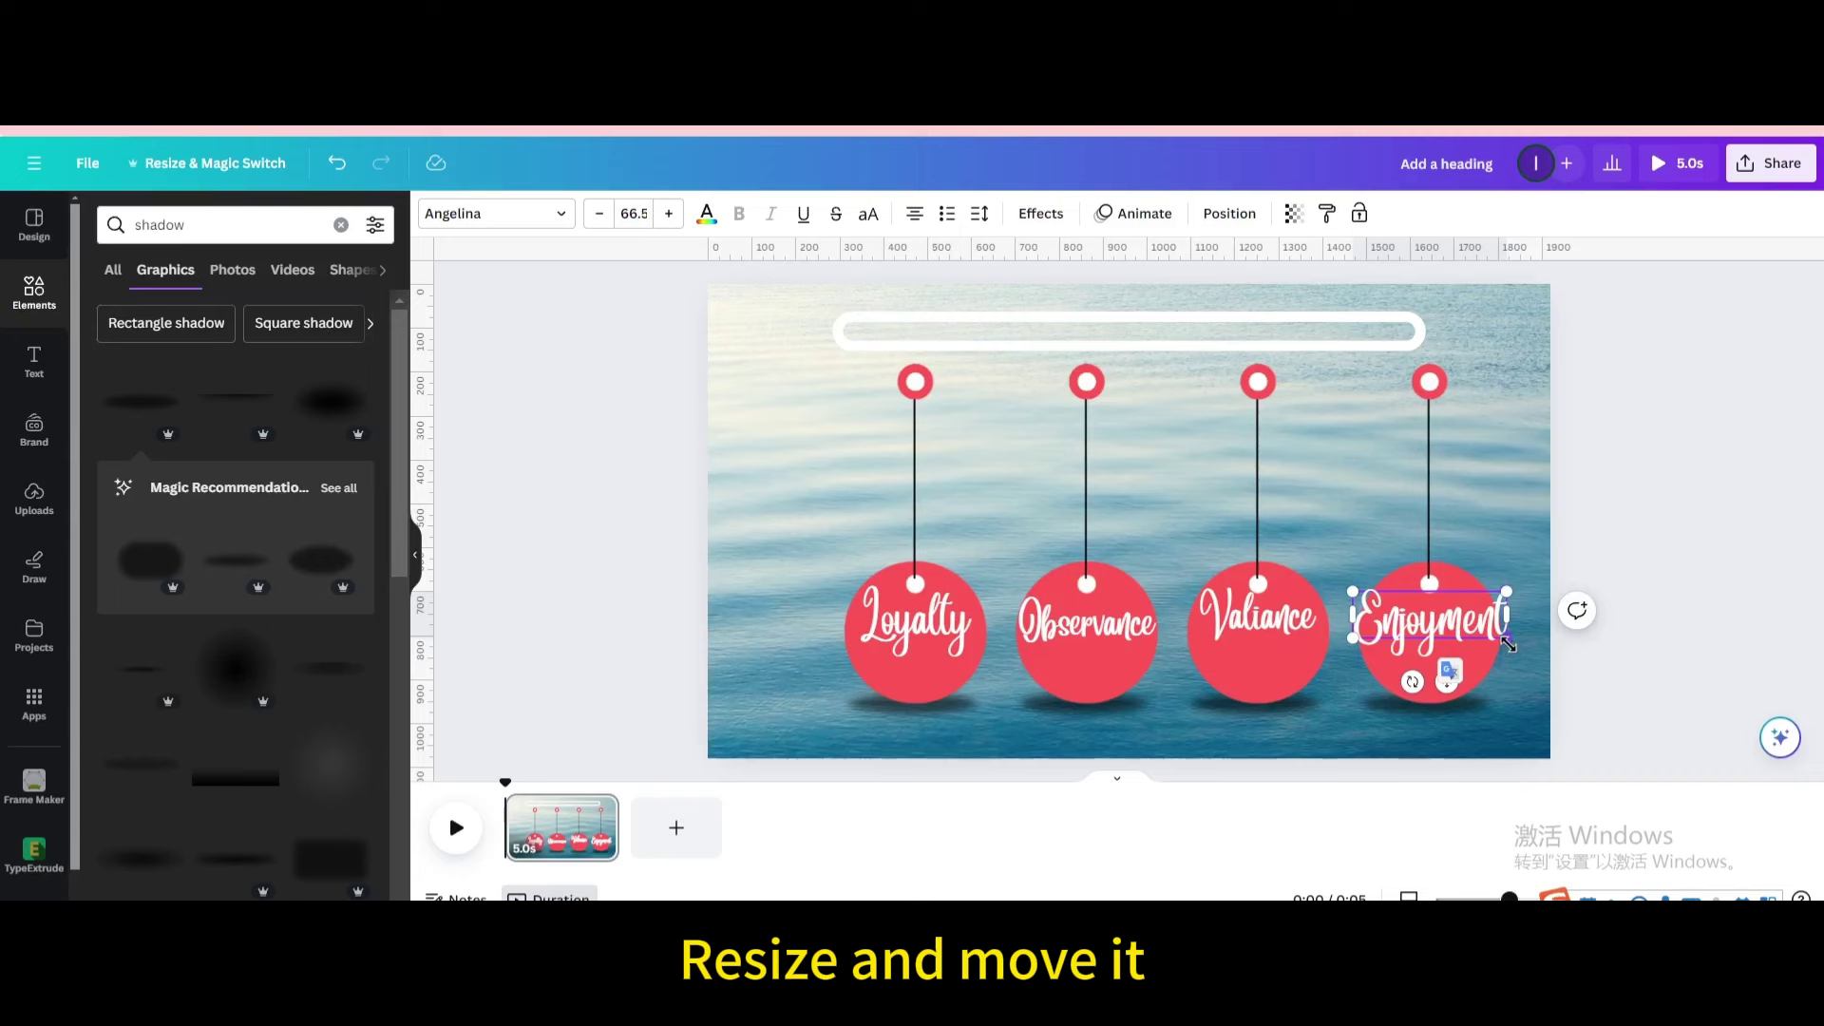
{"action": "mouse_move", "coordinate": [1507, 693]}
{"action": "left_mouse_down"}
{"action": "mouse_move", "coordinate": [1473, 638]}
{"action": "mouse_move", "coordinate": [1448, 673]}
{"action": "left_mouse_up"}
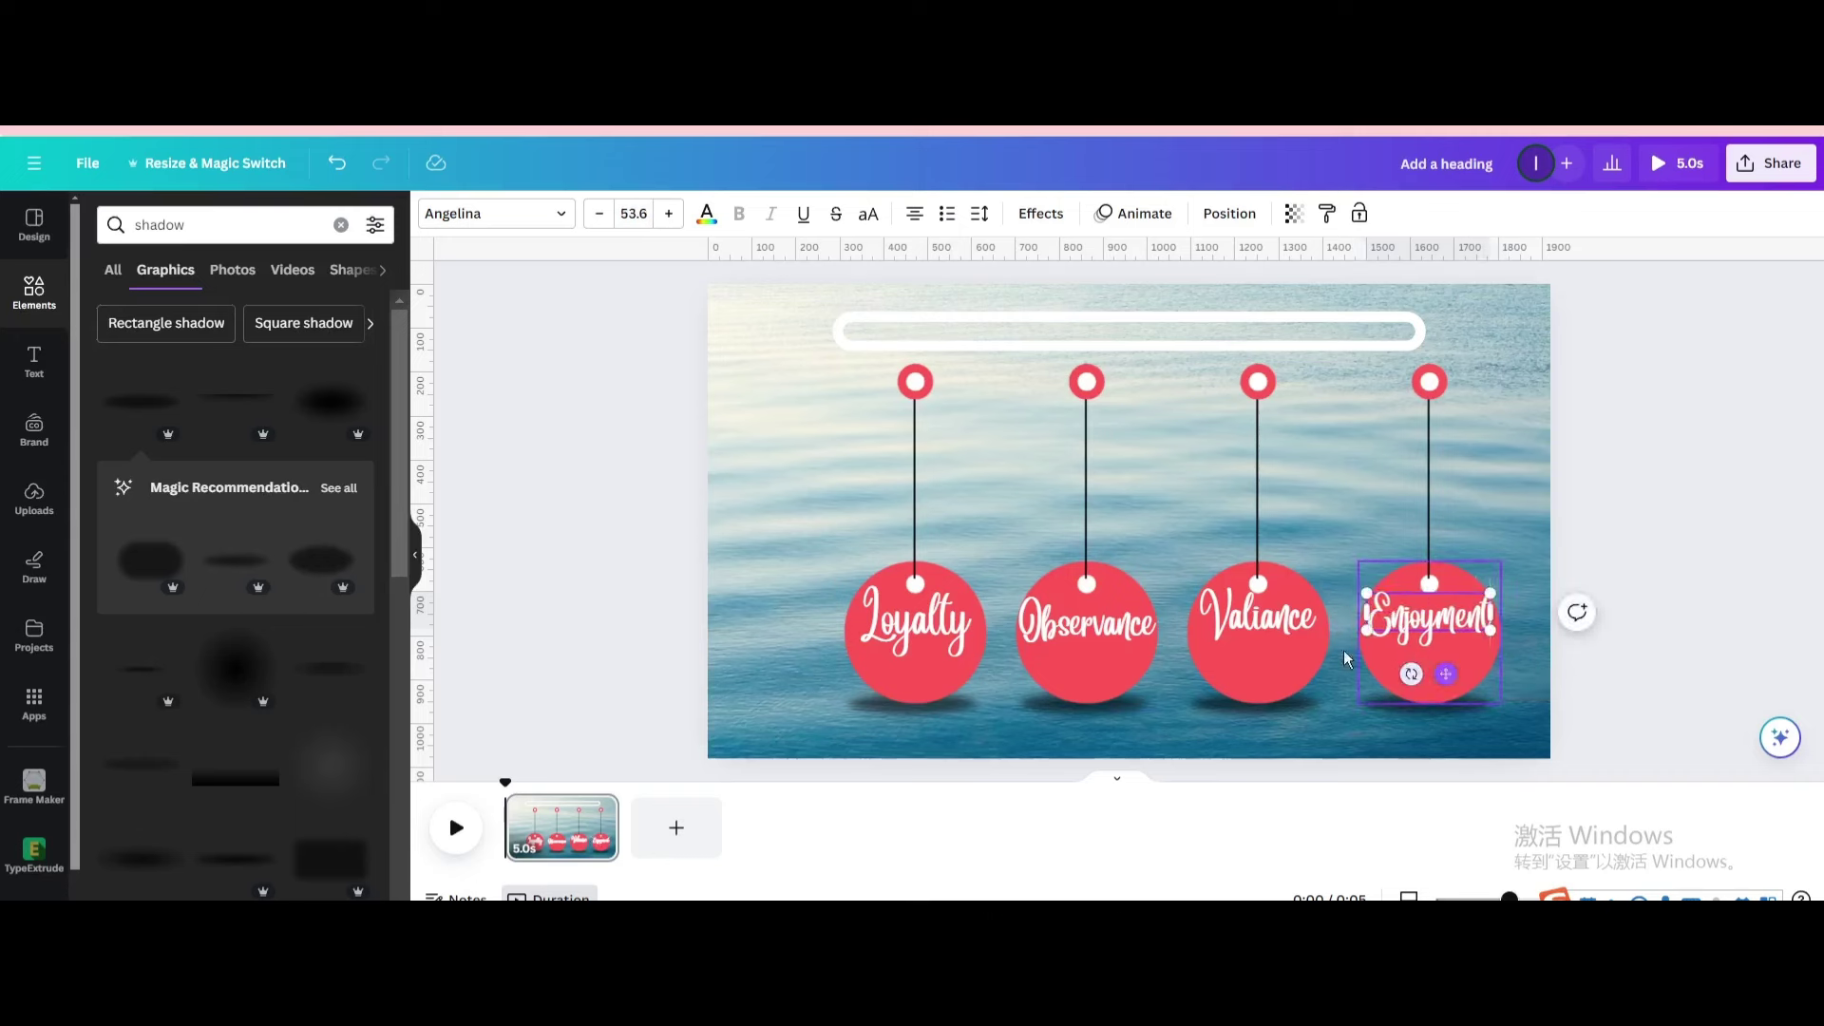
{"action": "left_click", "coordinate": [1245, 631]}
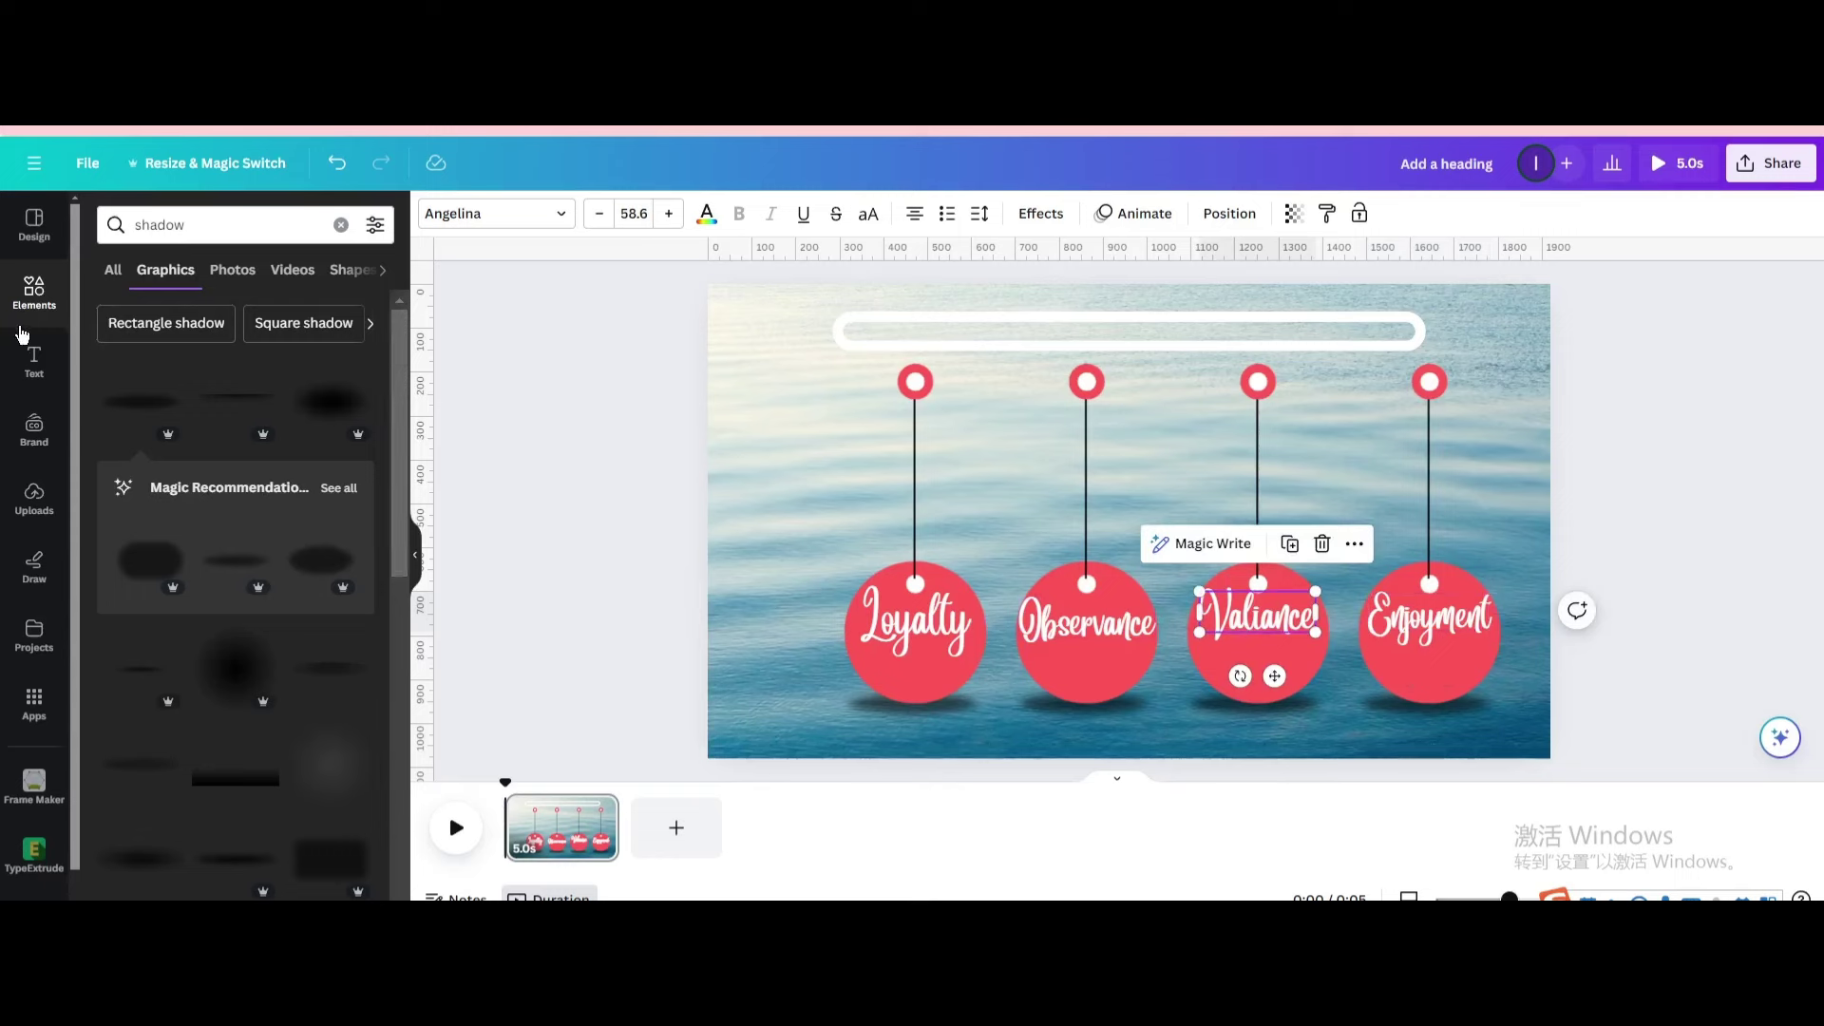
- Add the hands-and-heart graphic, shrink it onto the Loyalty circle and colour it white
{"action": "left_click", "coordinate": [339, 226]}
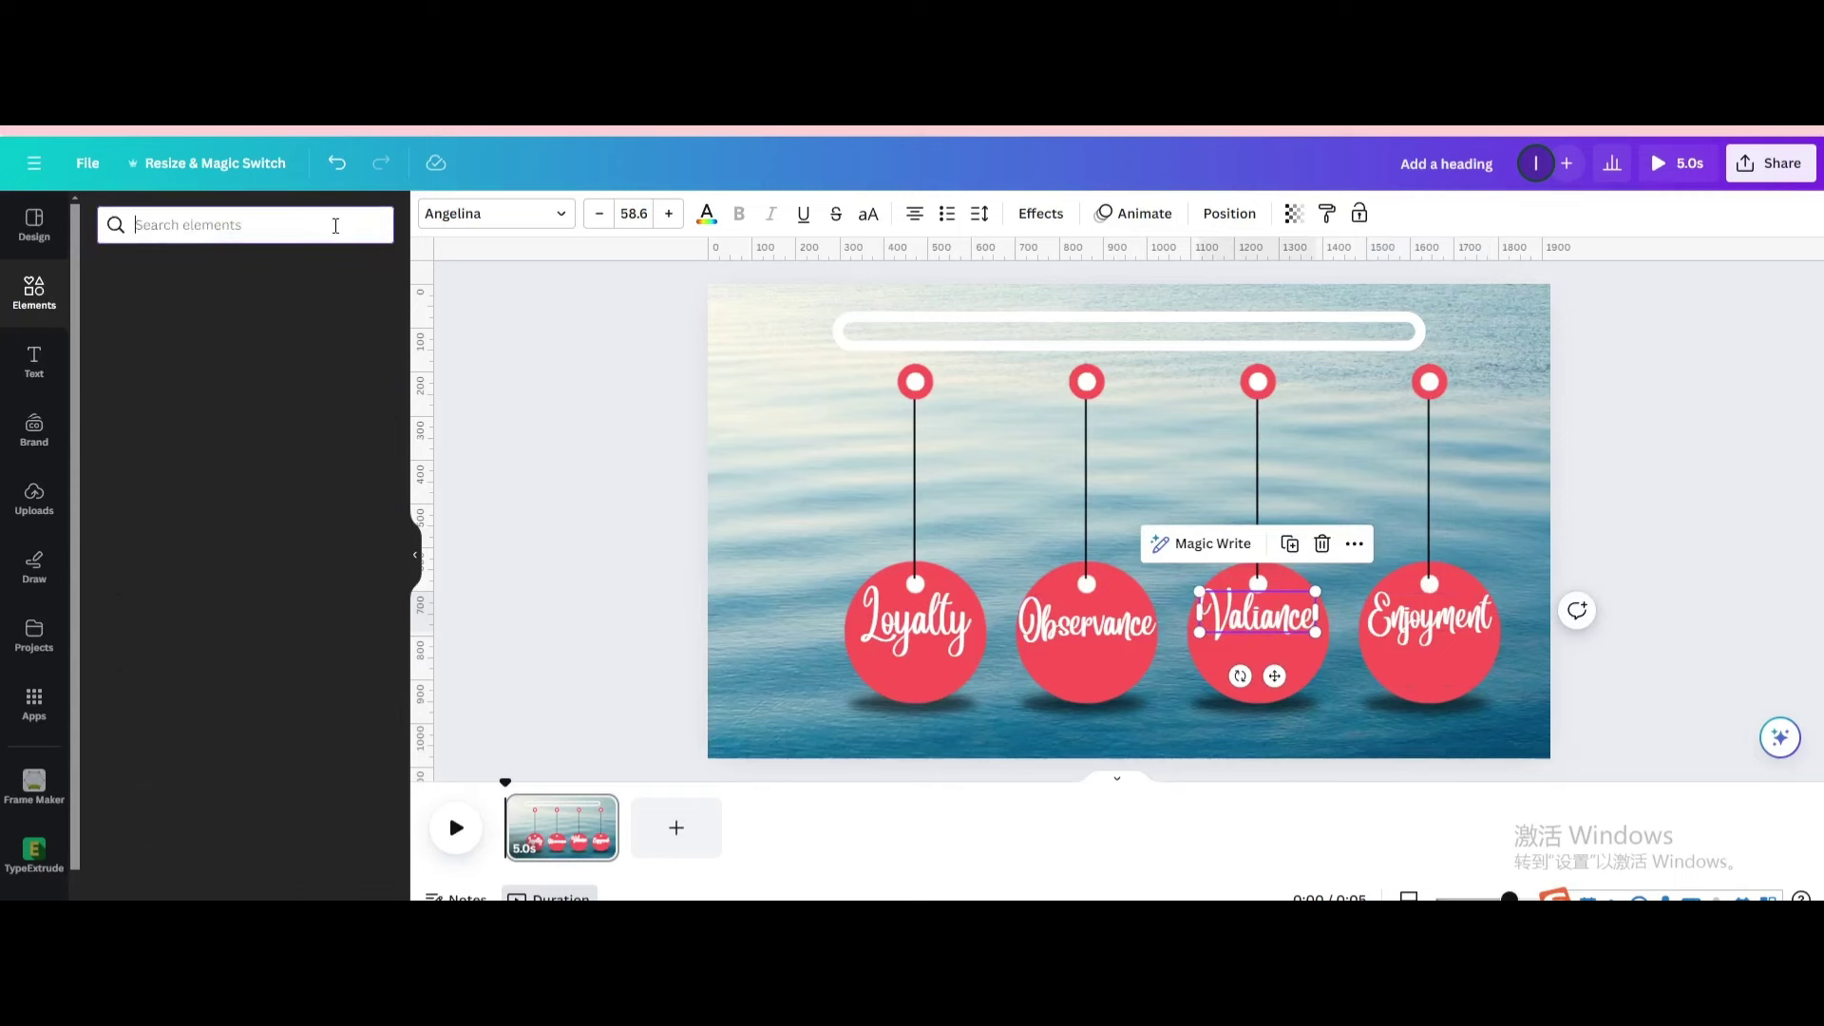
{"action": "scroll", "coordinate": [281, 355], "scroll_direction": "up", "scroll_amount": 2}
{"action": "scroll", "coordinate": [280, 355], "scroll_direction": "up", "scroll_amount": 5}
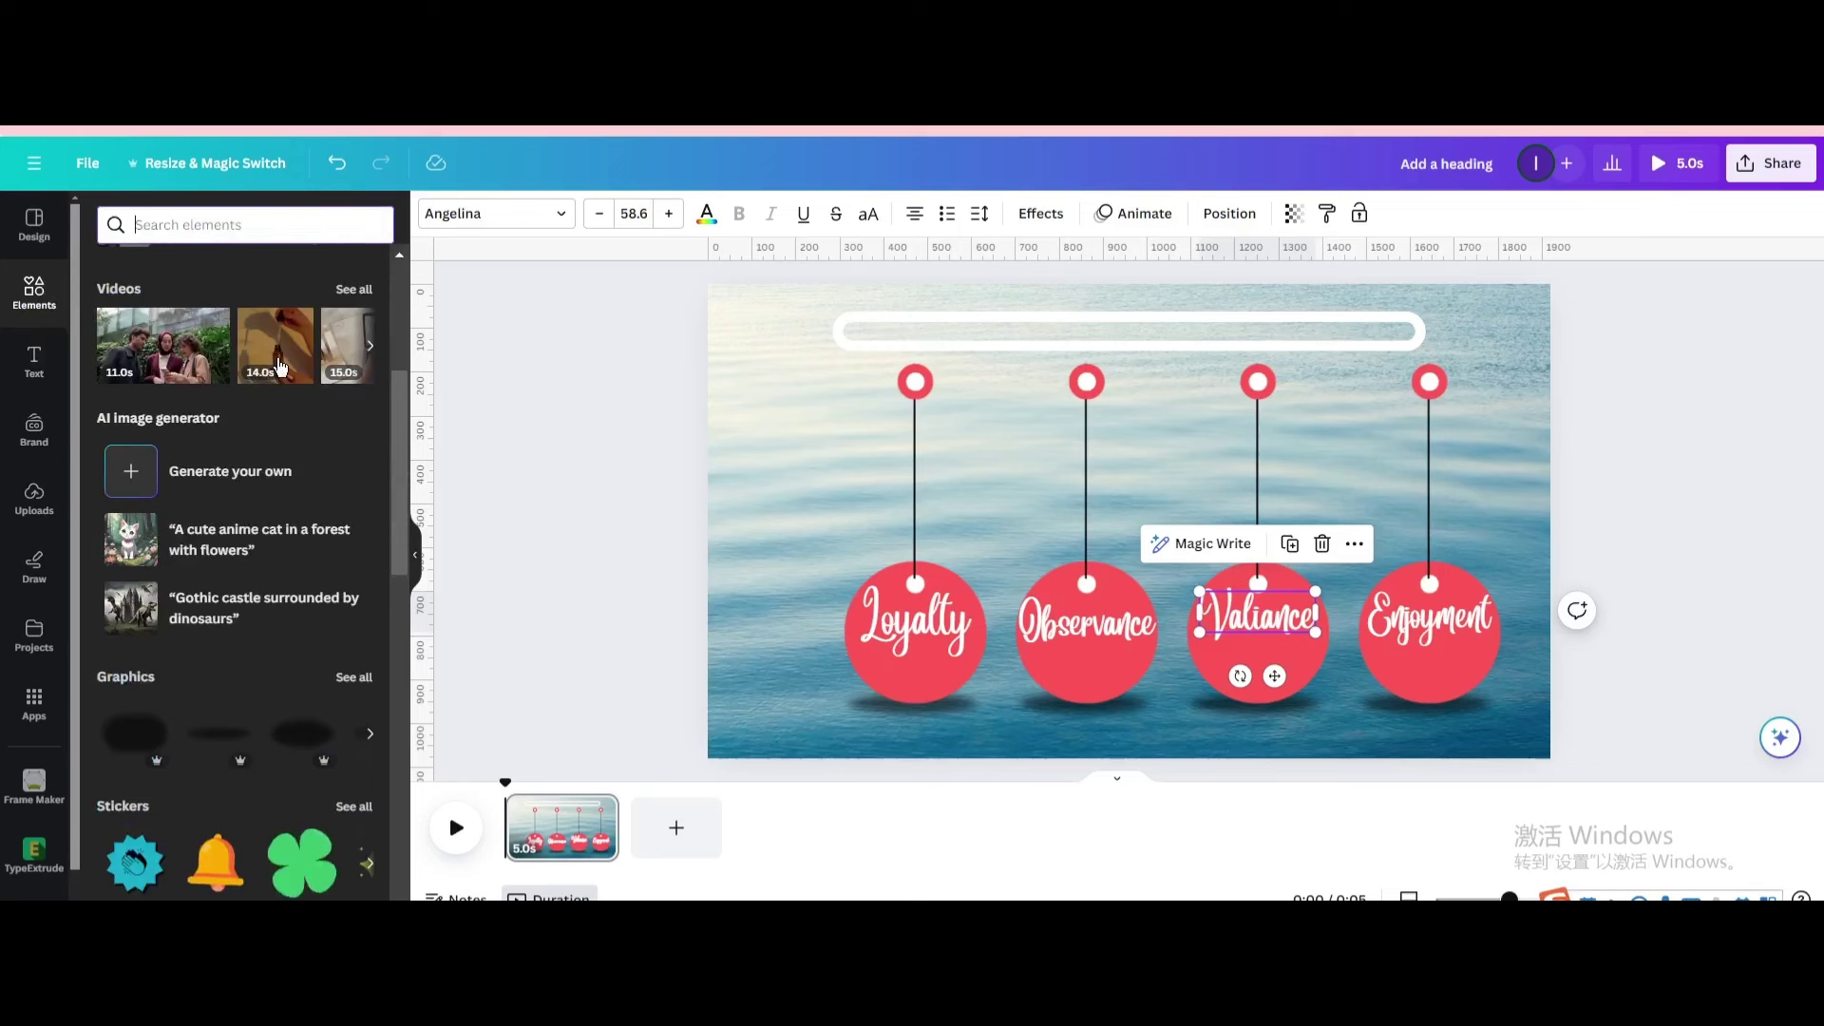
{"action": "scroll", "coordinate": [300, 356], "scroll_direction": "up", "scroll_amount": 3}
{"action": "left_click", "coordinate": [351, 326]}
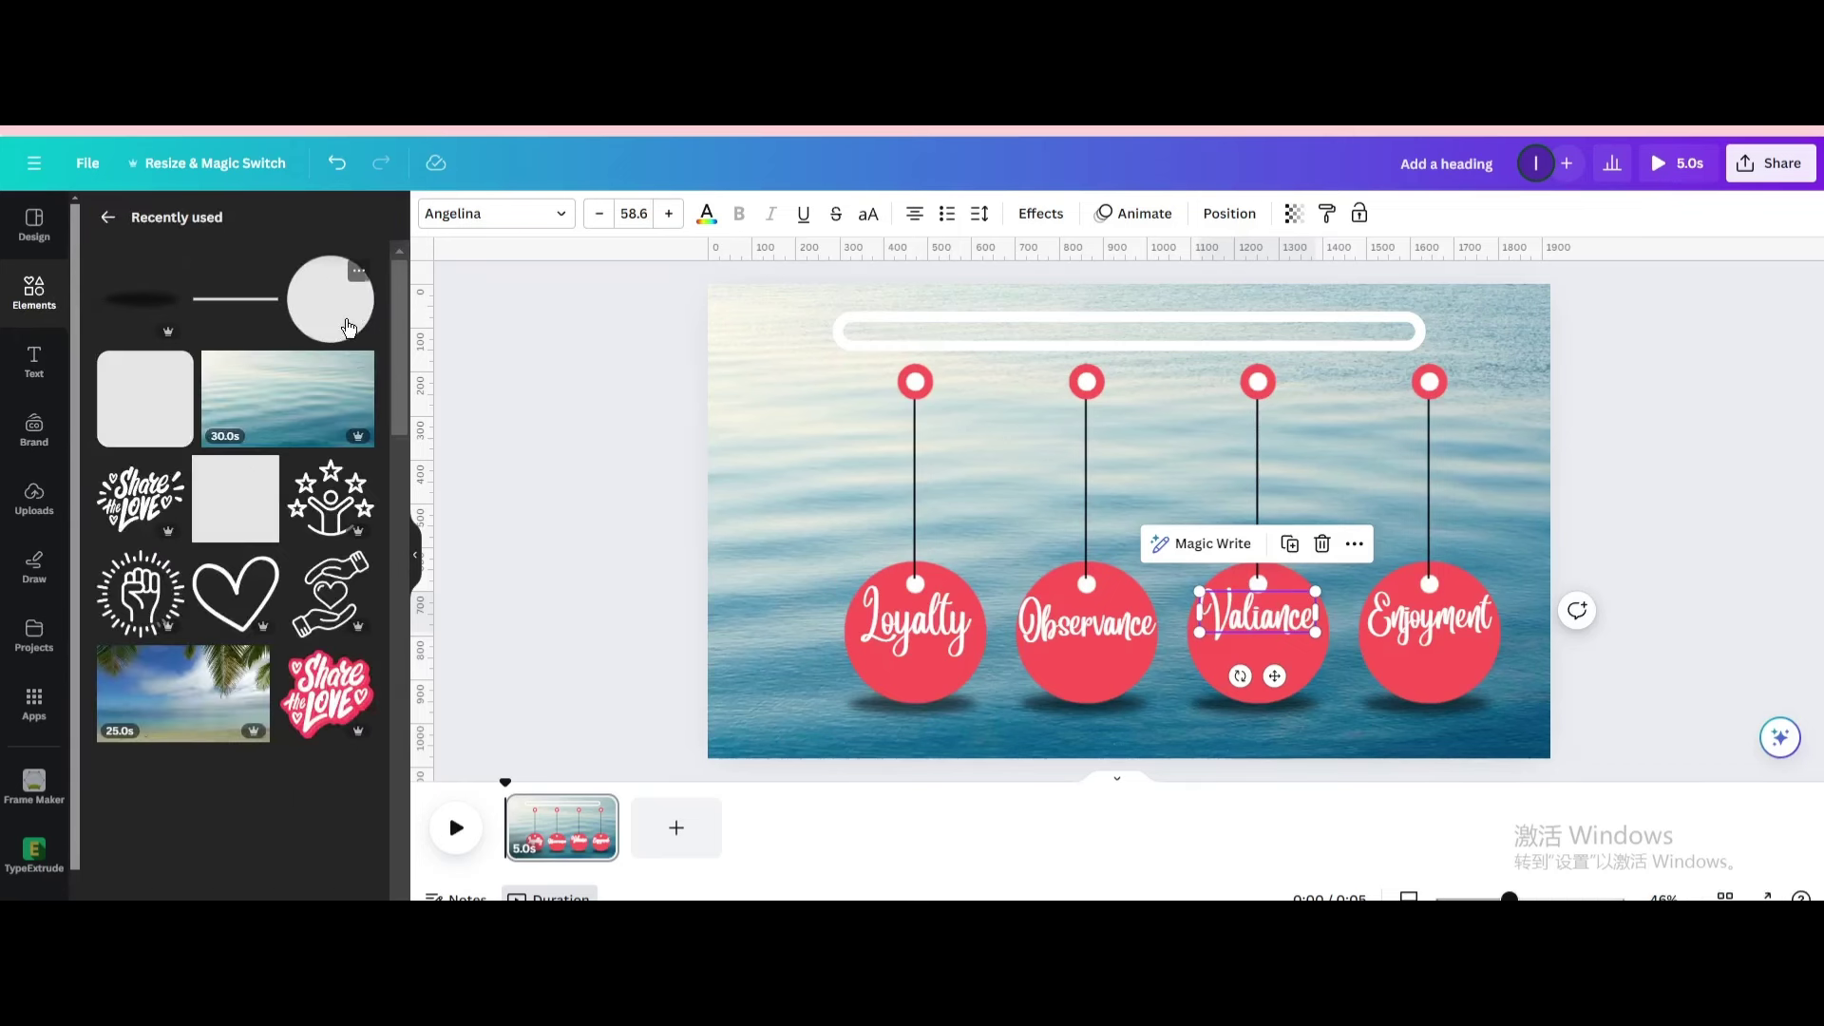
{"action": "left_click", "coordinate": [320, 616]}
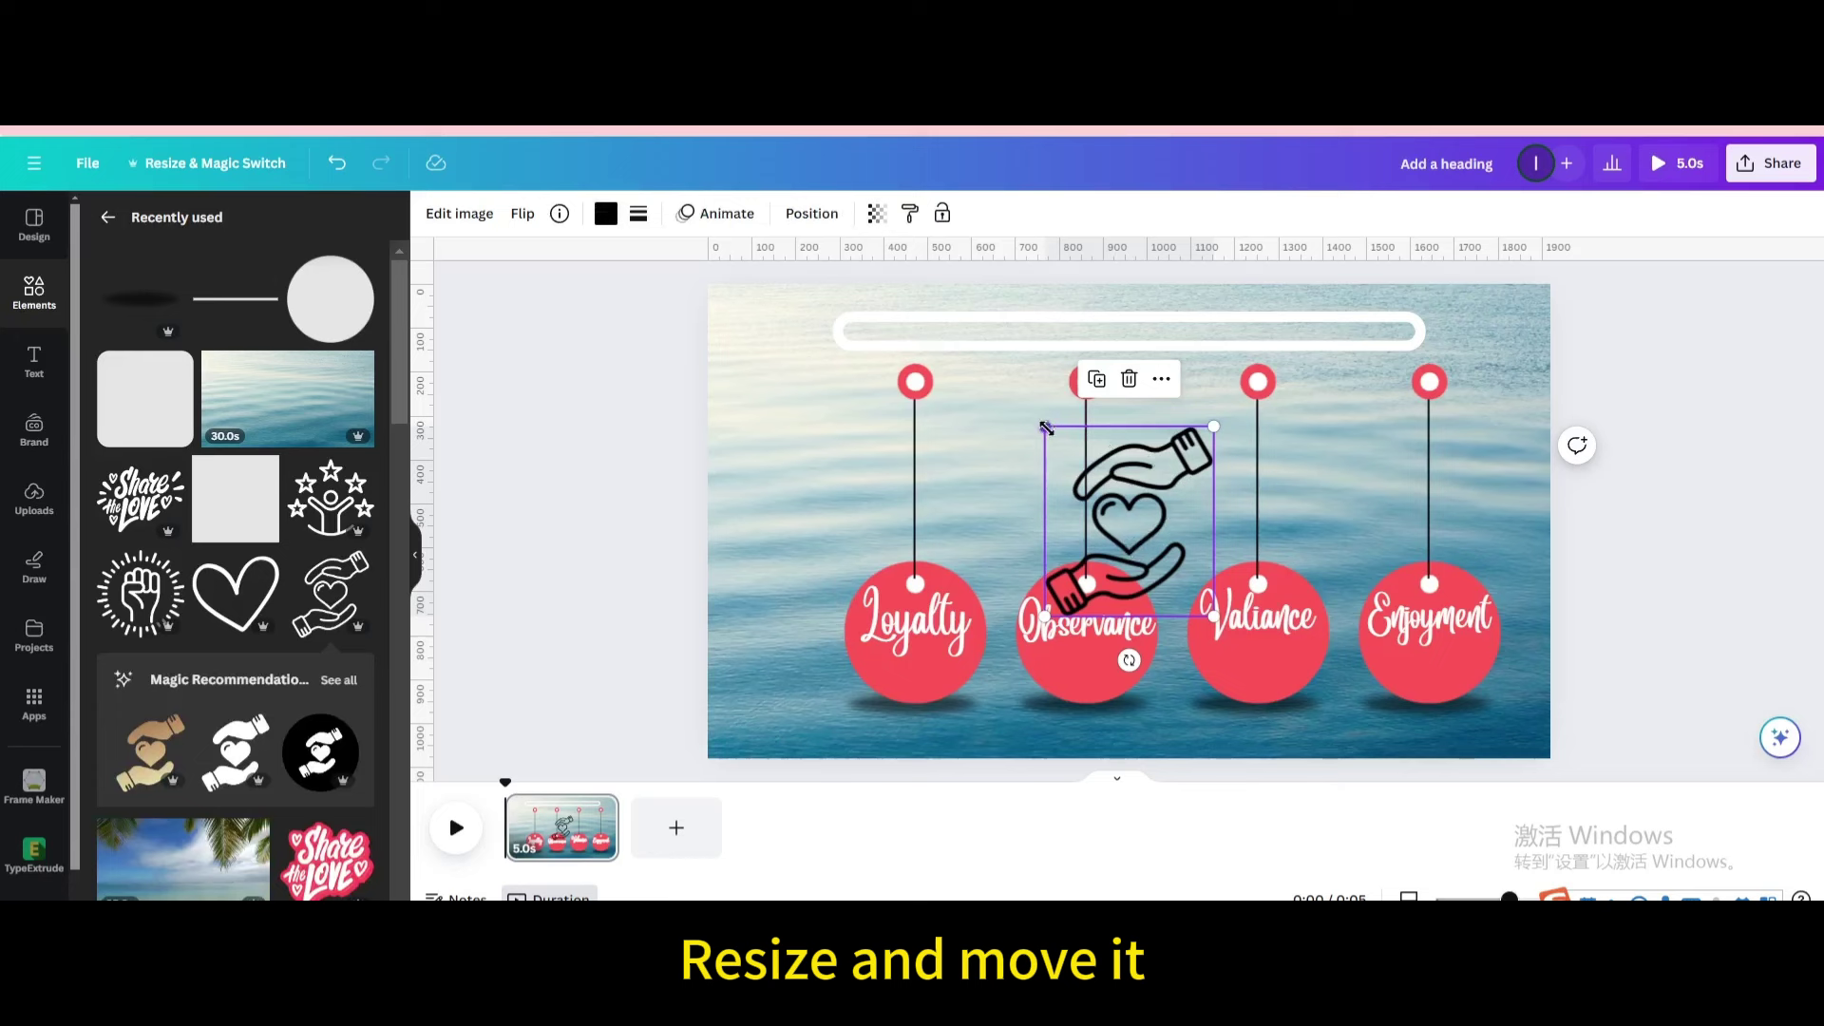
{"action": "mouse_move", "coordinate": [1044, 428]}
{"action": "left_mouse_down"}
{"action": "mouse_move", "coordinate": [1148, 549]}
{"action": "mouse_move", "coordinate": [929, 662]}
{"action": "mouse_move", "coordinate": [906, 649]}
{"action": "mouse_move", "coordinate": [912, 676]}
{"action": "left_mouse_up"}
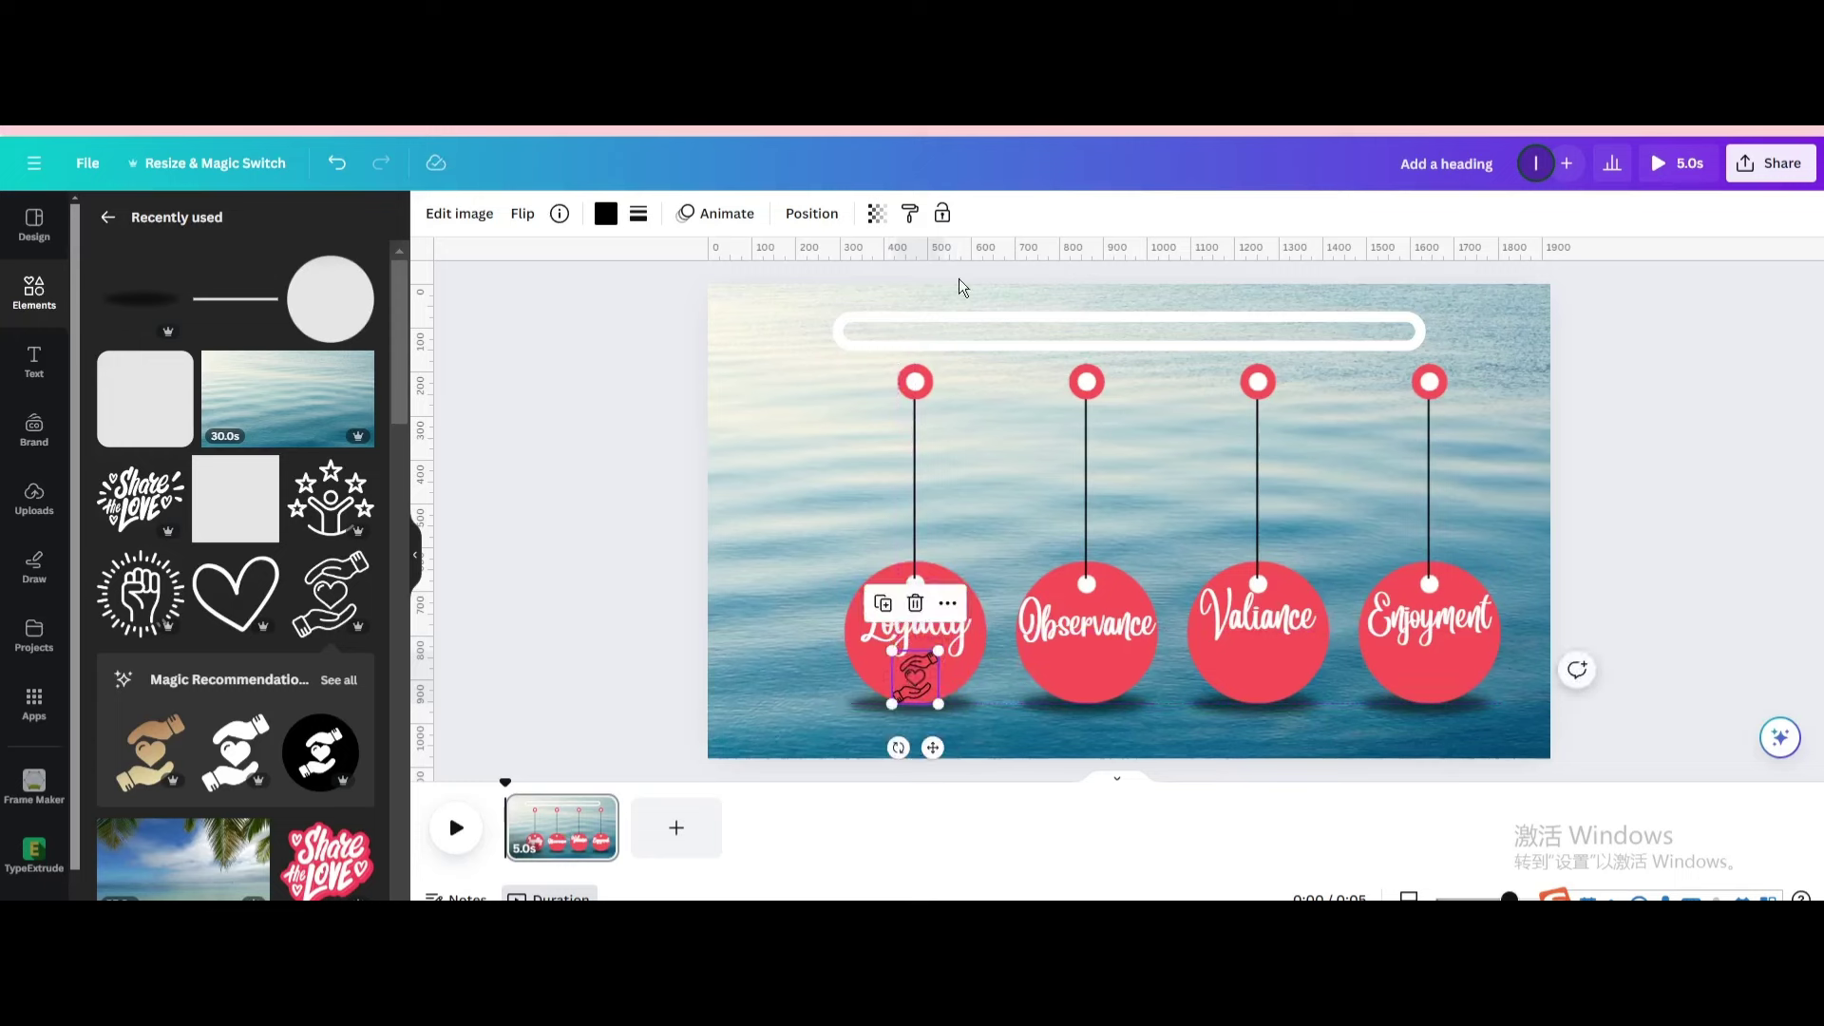
{"action": "left_click", "coordinate": [606, 214]}
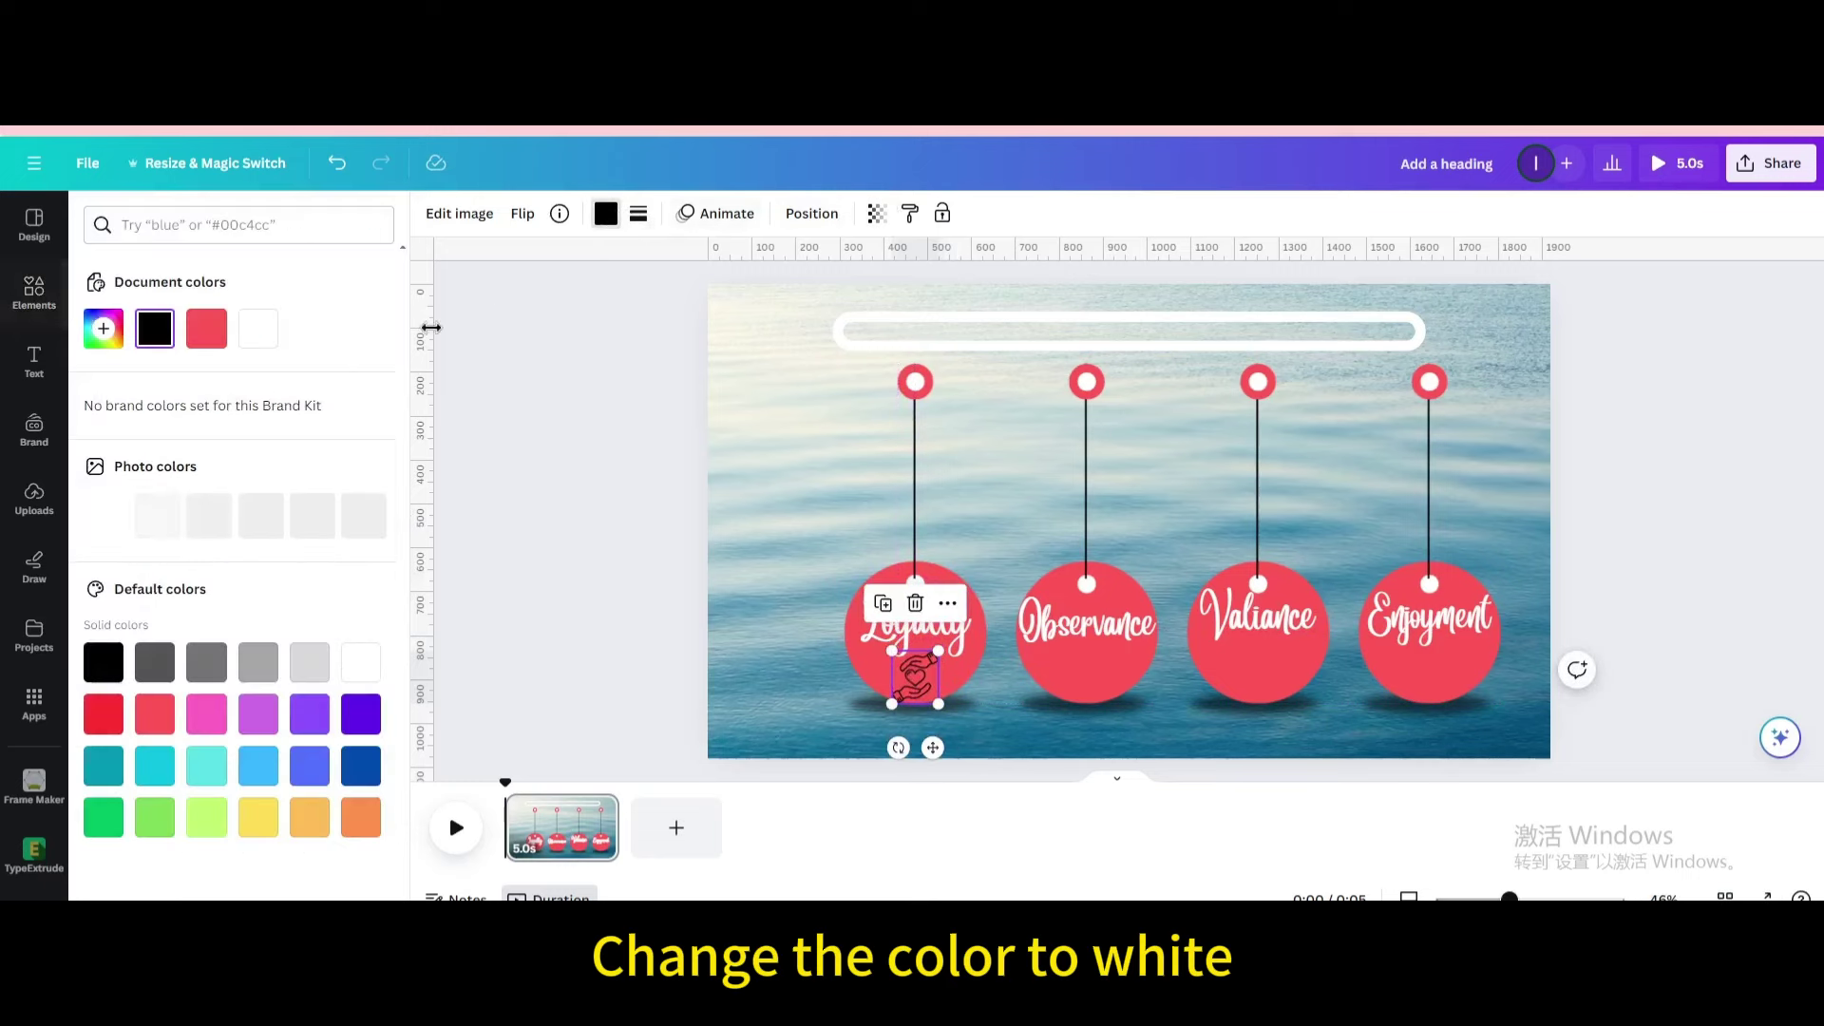
{"action": "left_click", "coordinate": [254, 341]}
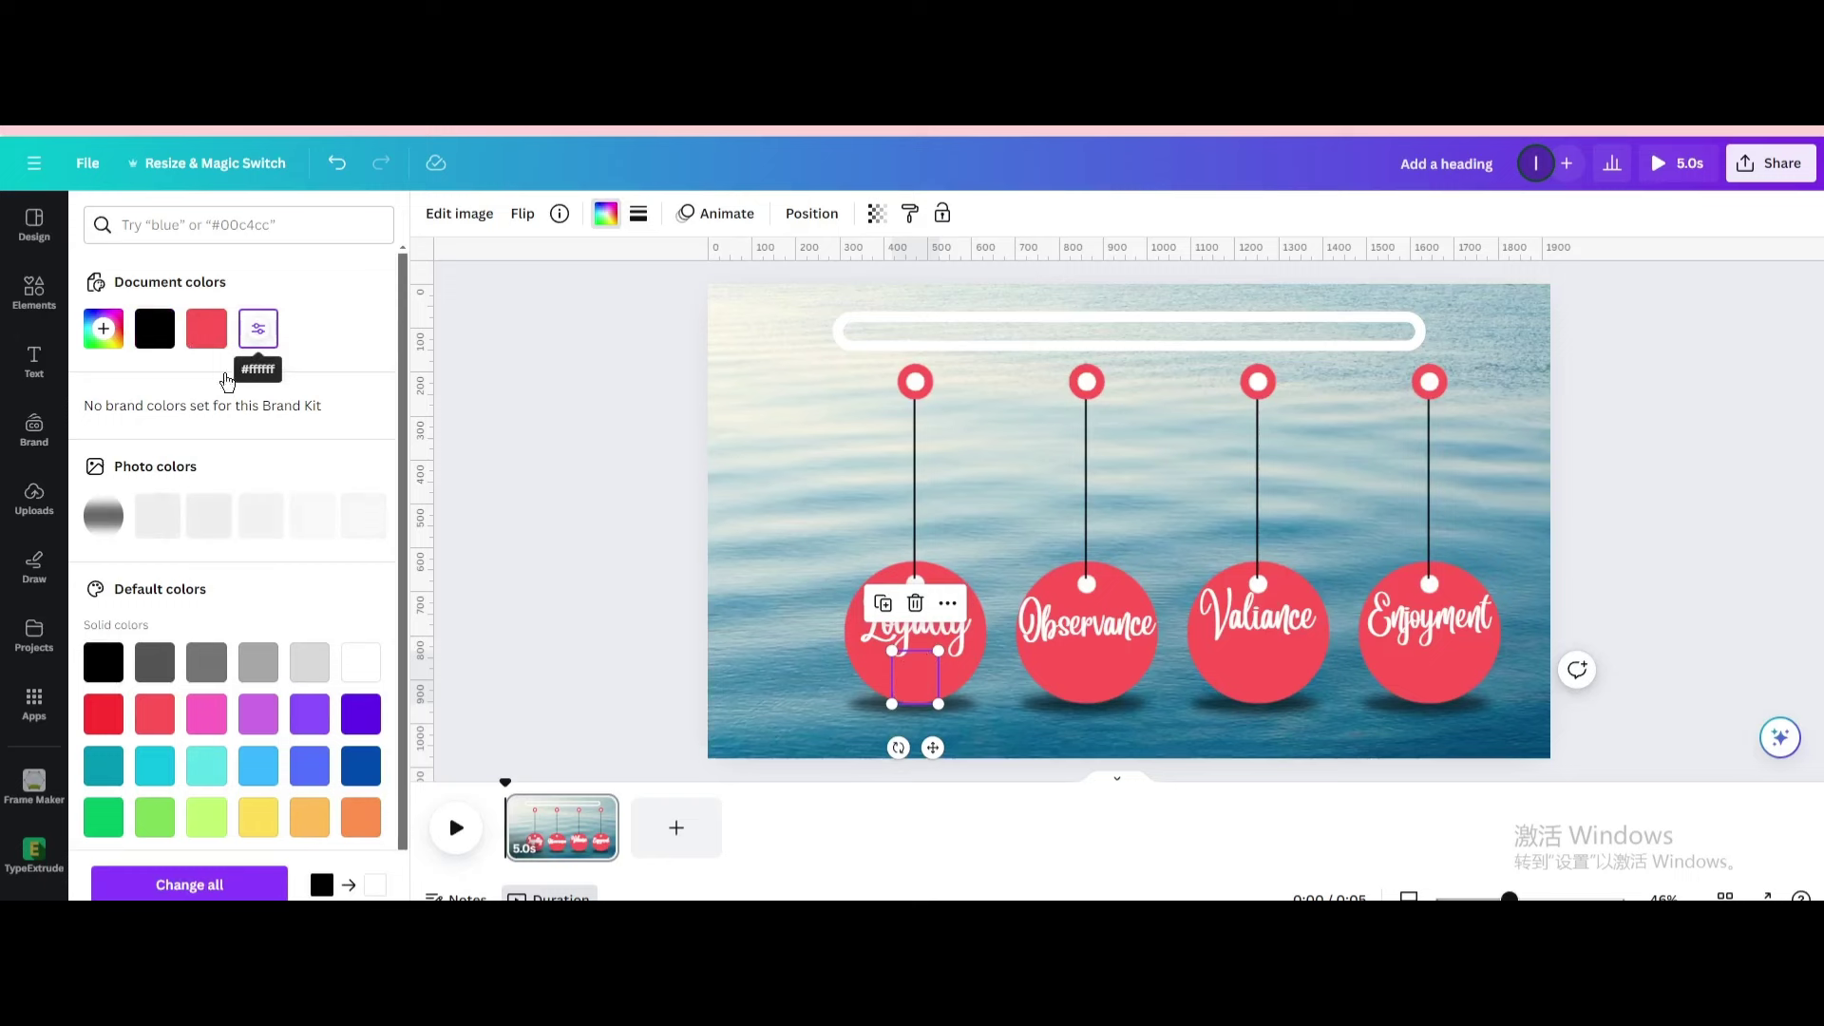
- Group all pieces of the Loyalty tag into one unit
{"action": "left_click", "coordinate": [765, 399]}
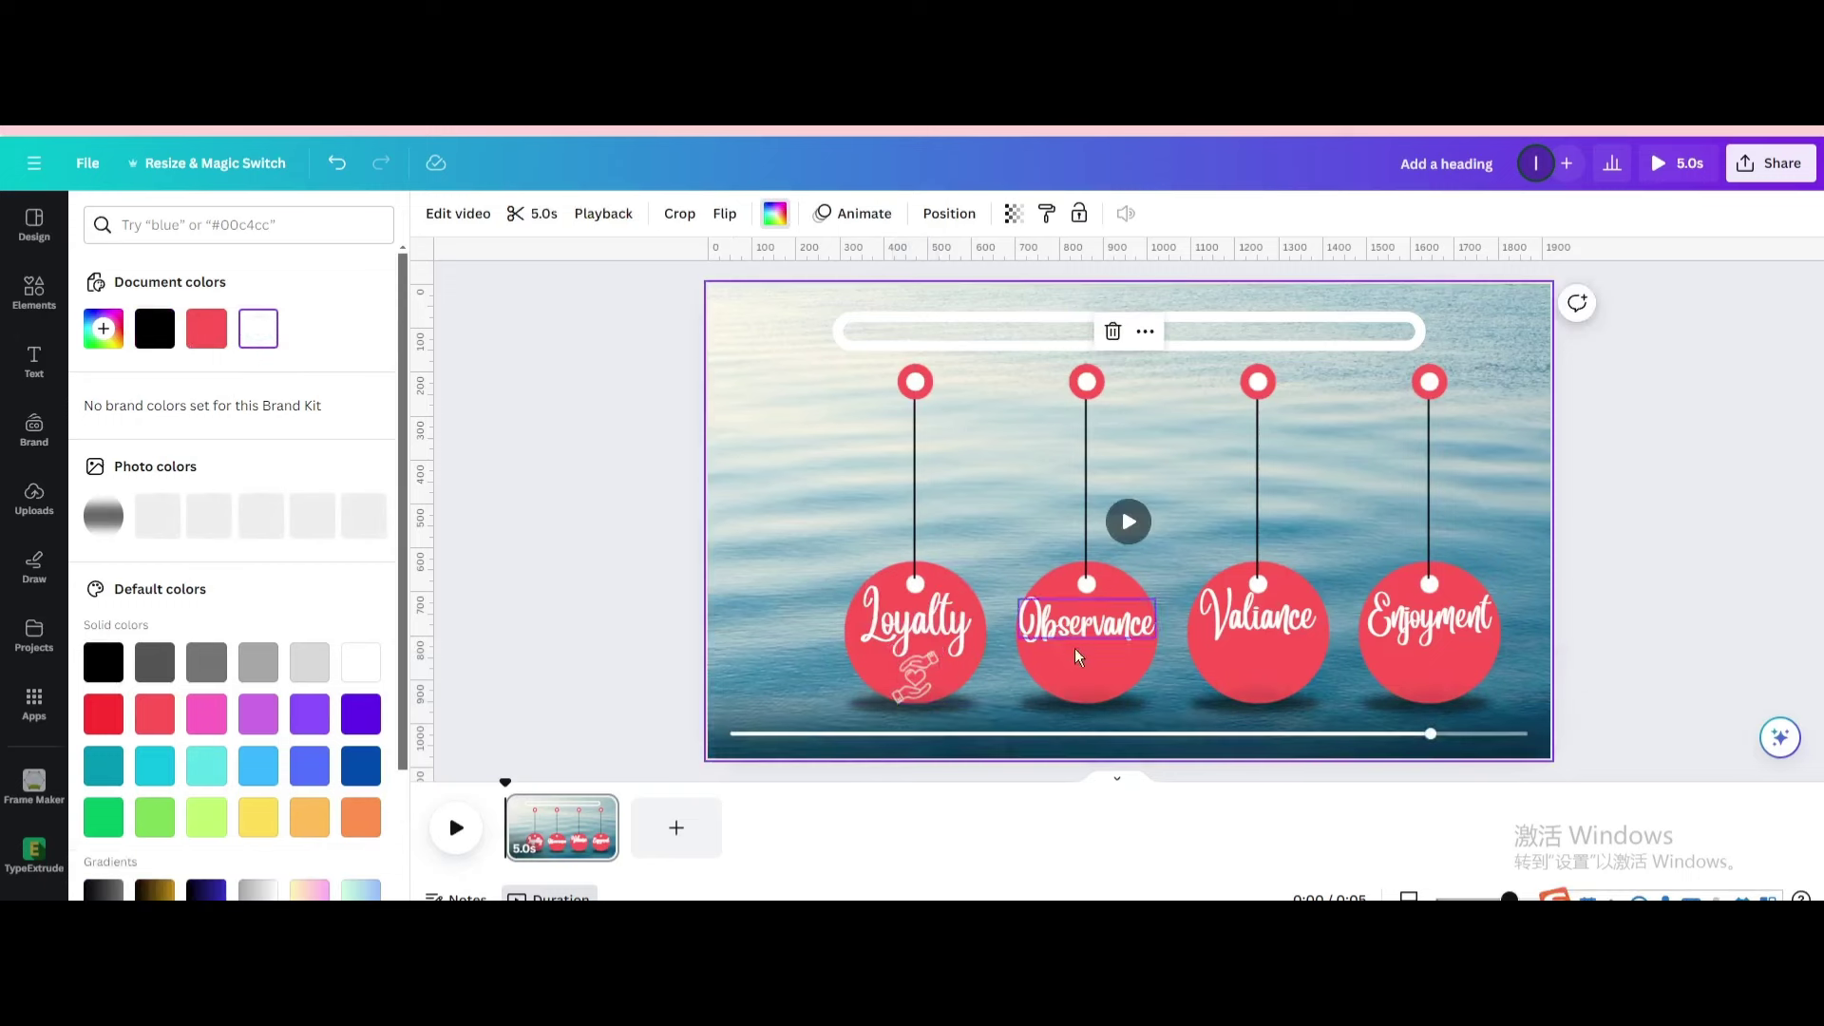
{"action": "mouse_move", "coordinate": [926, 733]}
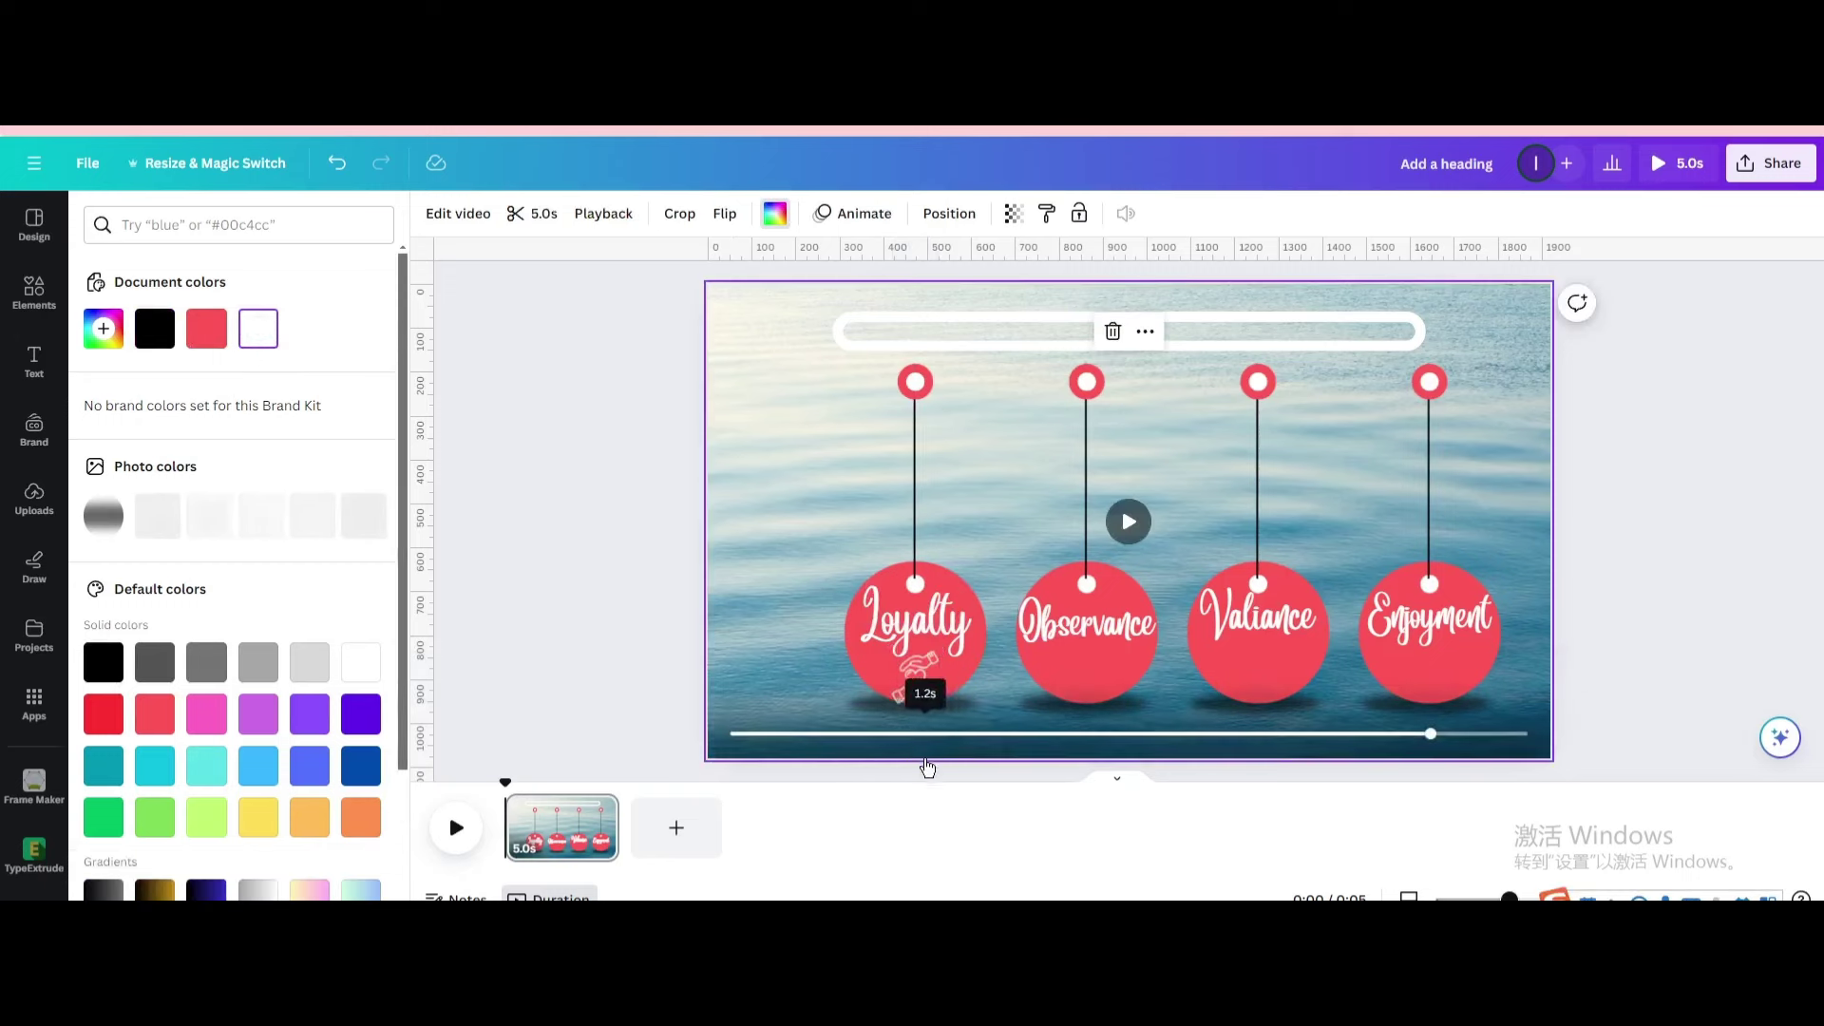
{"action": "mouse_move", "coordinate": [917, 771]}
{"action": "left_mouse_down"}
{"action": "mouse_move", "coordinate": [876, 314]}
{"action": "mouse_move", "coordinate": [926, 322]}
{"action": "left_mouse_up"}
{"action": "left_click", "coordinate": [928, 316]}
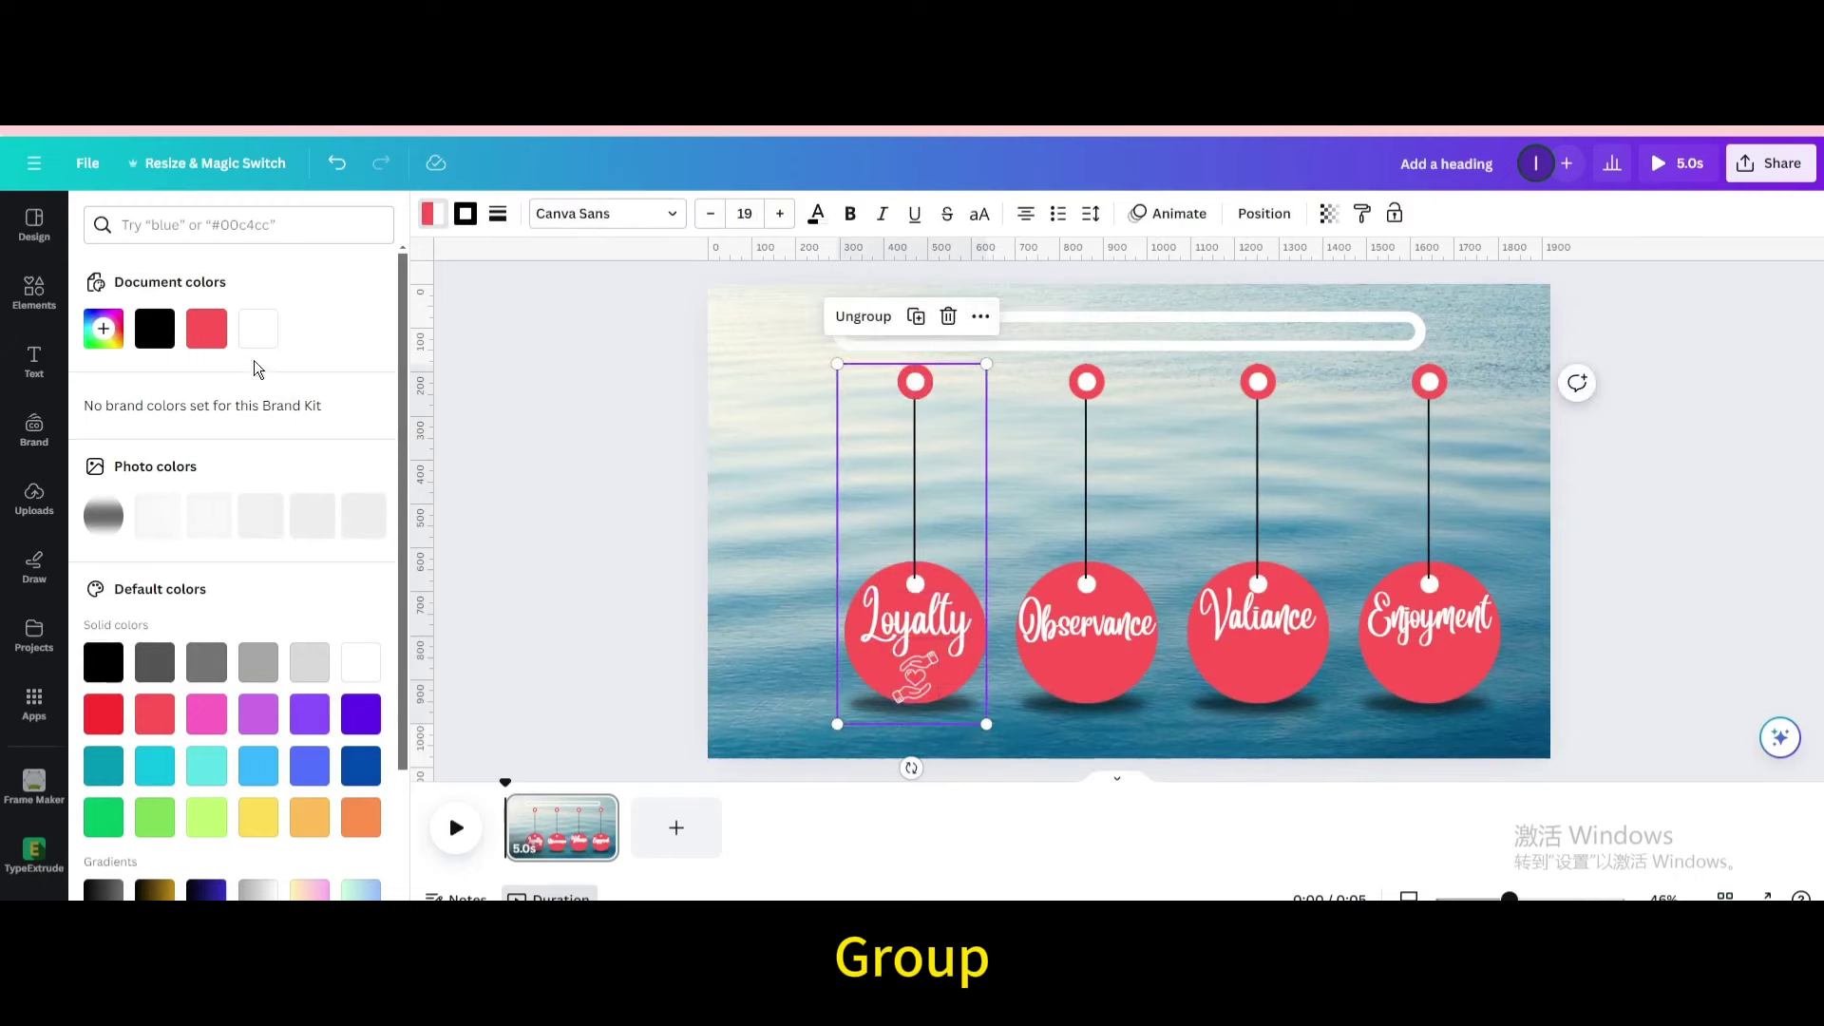
- Add the heart outline graphic from Recently used and shrink it onto the Observance circle
{"action": "left_click", "coordinate": [47, 298]}
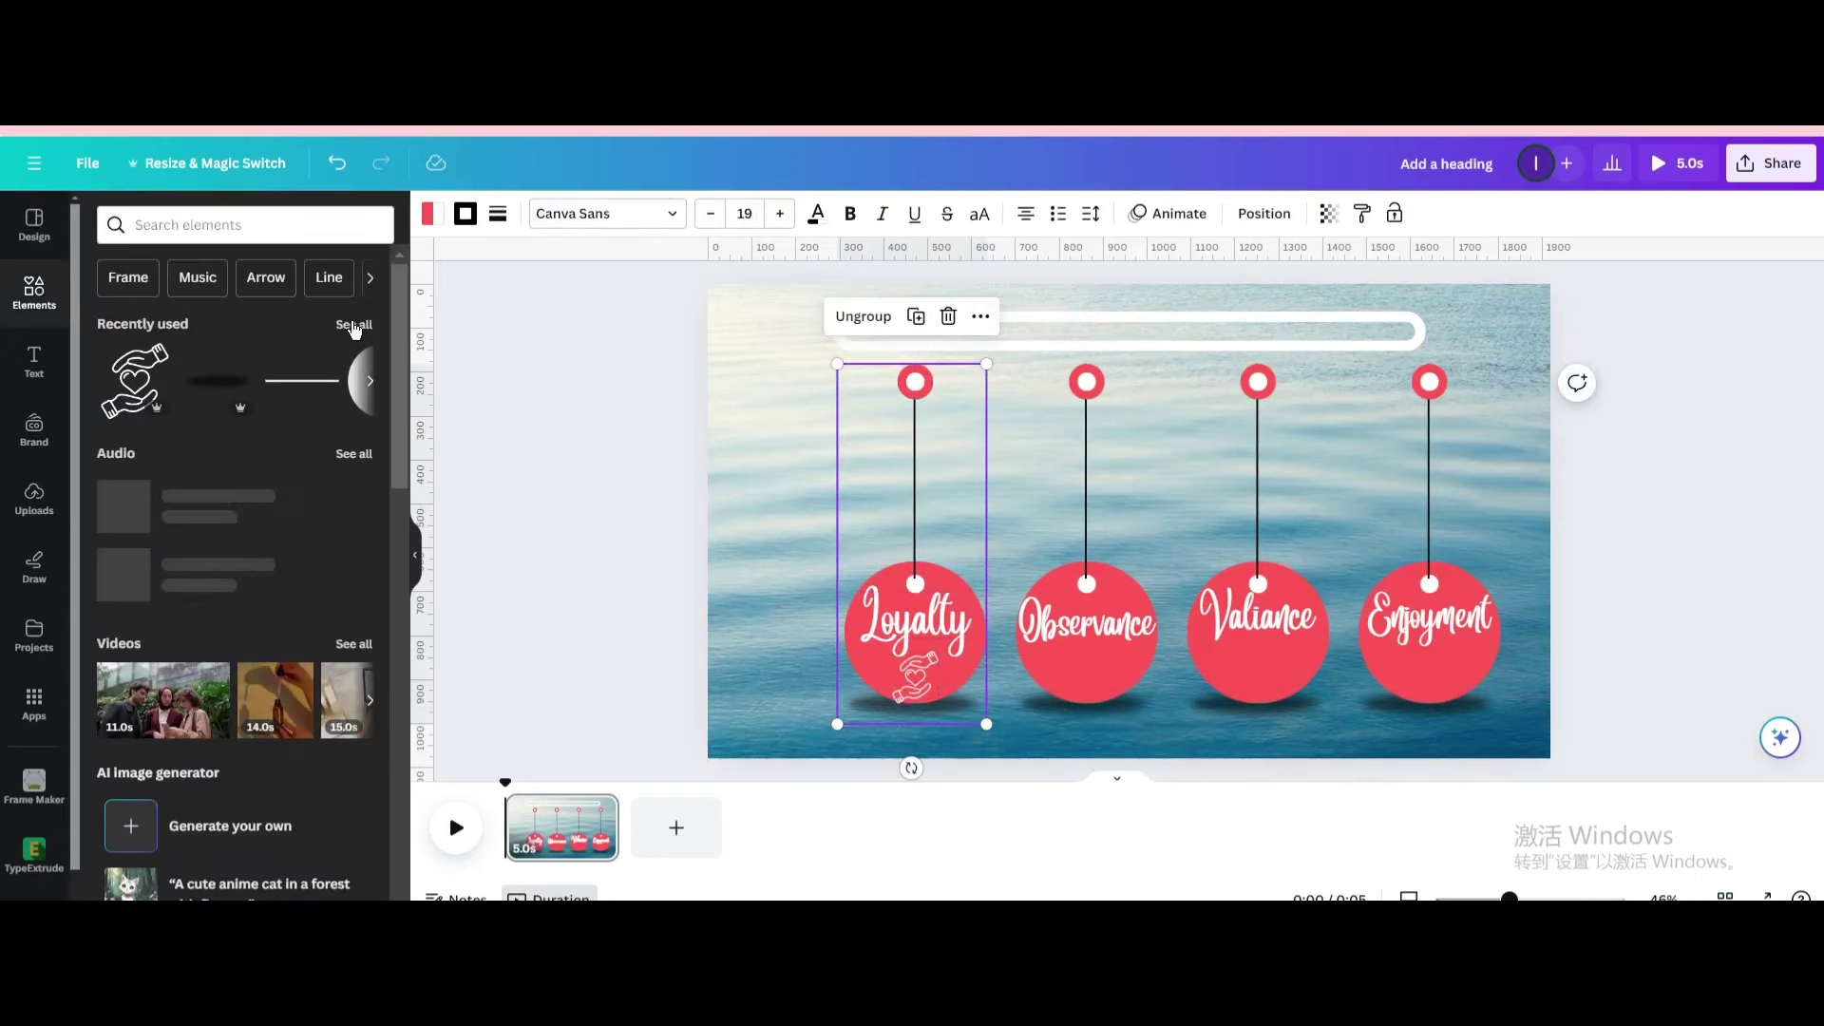
{"action": "left_click", "coordinate": [349, 323]}
{"action": "scroll", "coordinate": [288, 571], "scroll_direction": "down", "scroll_amount": 2}
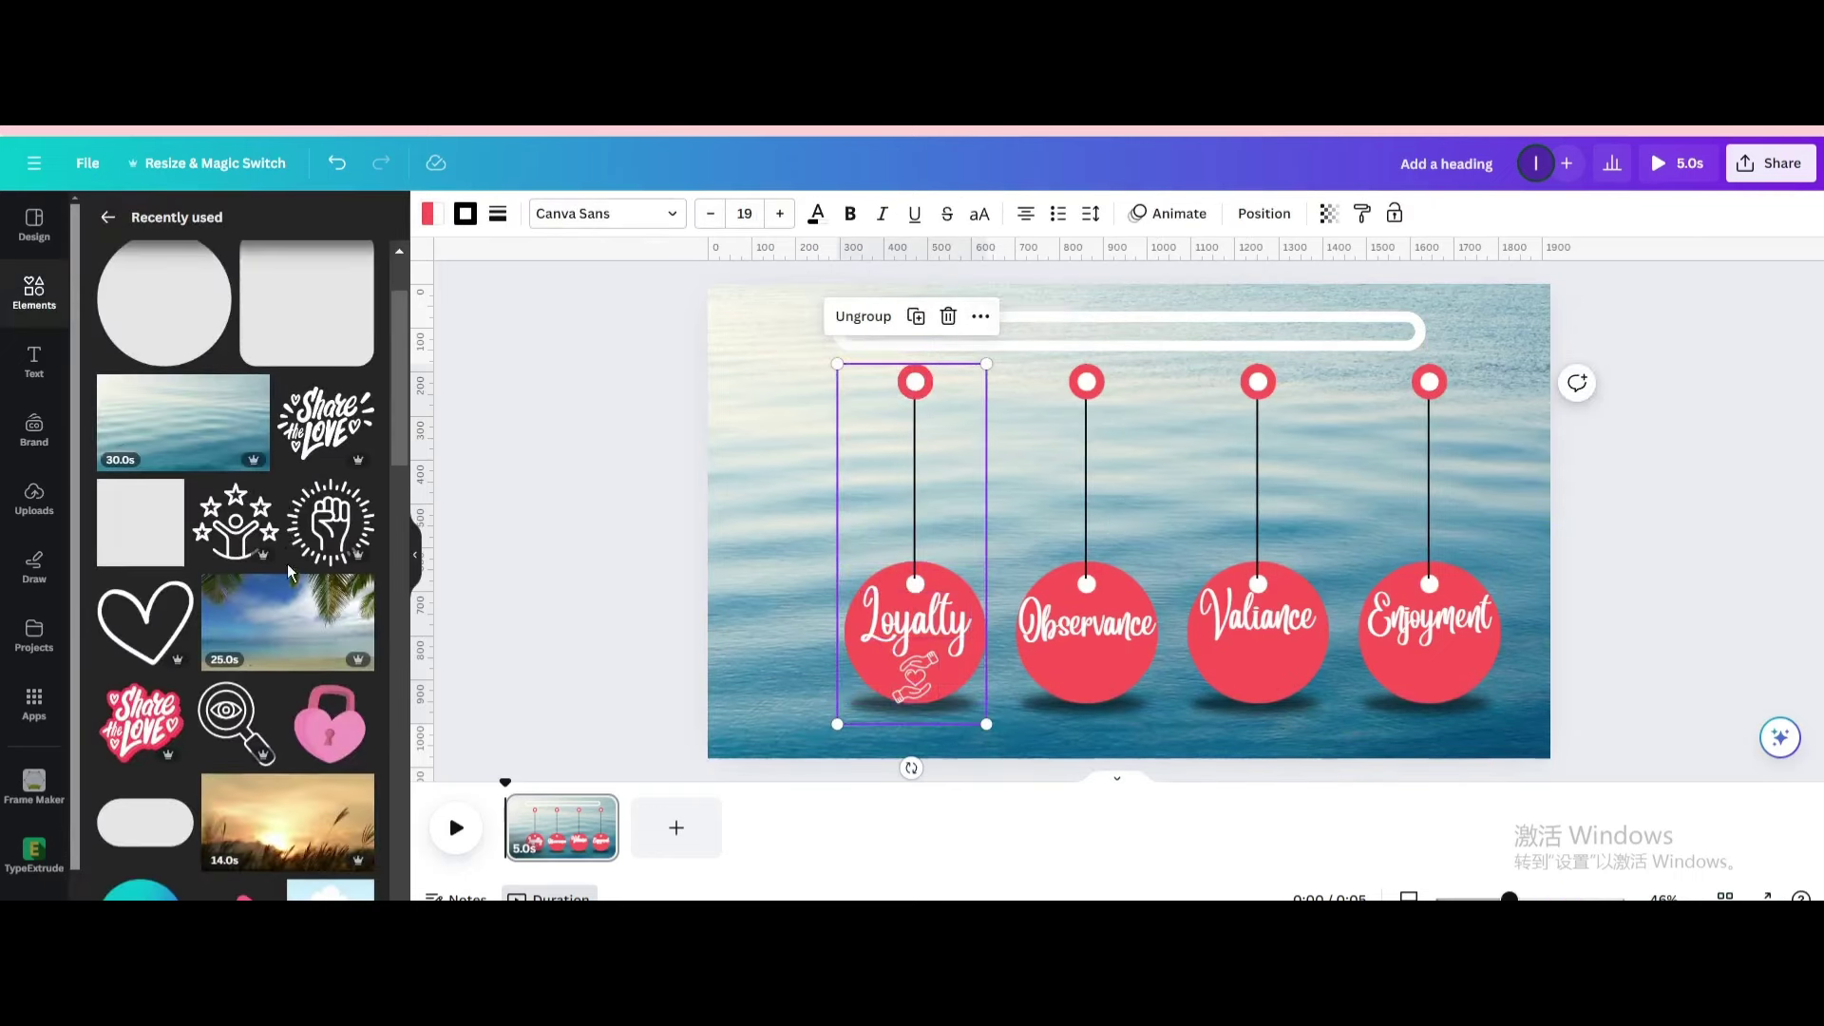
{"action": "left_click", "coordinate": [181, 650]}
{"action": "mouse_move", "coordinate": [1014, 416]}
{"action": "left_mouse_down"}
{"action": "mouse_move", "coordinate": [1184, 555]}
{"action": "mouse_move", "coordinate": [1054, 650]}
{"action": "mouse_move", "coordinate": [1076, 659]}
{"action": "left_mouse_up"}
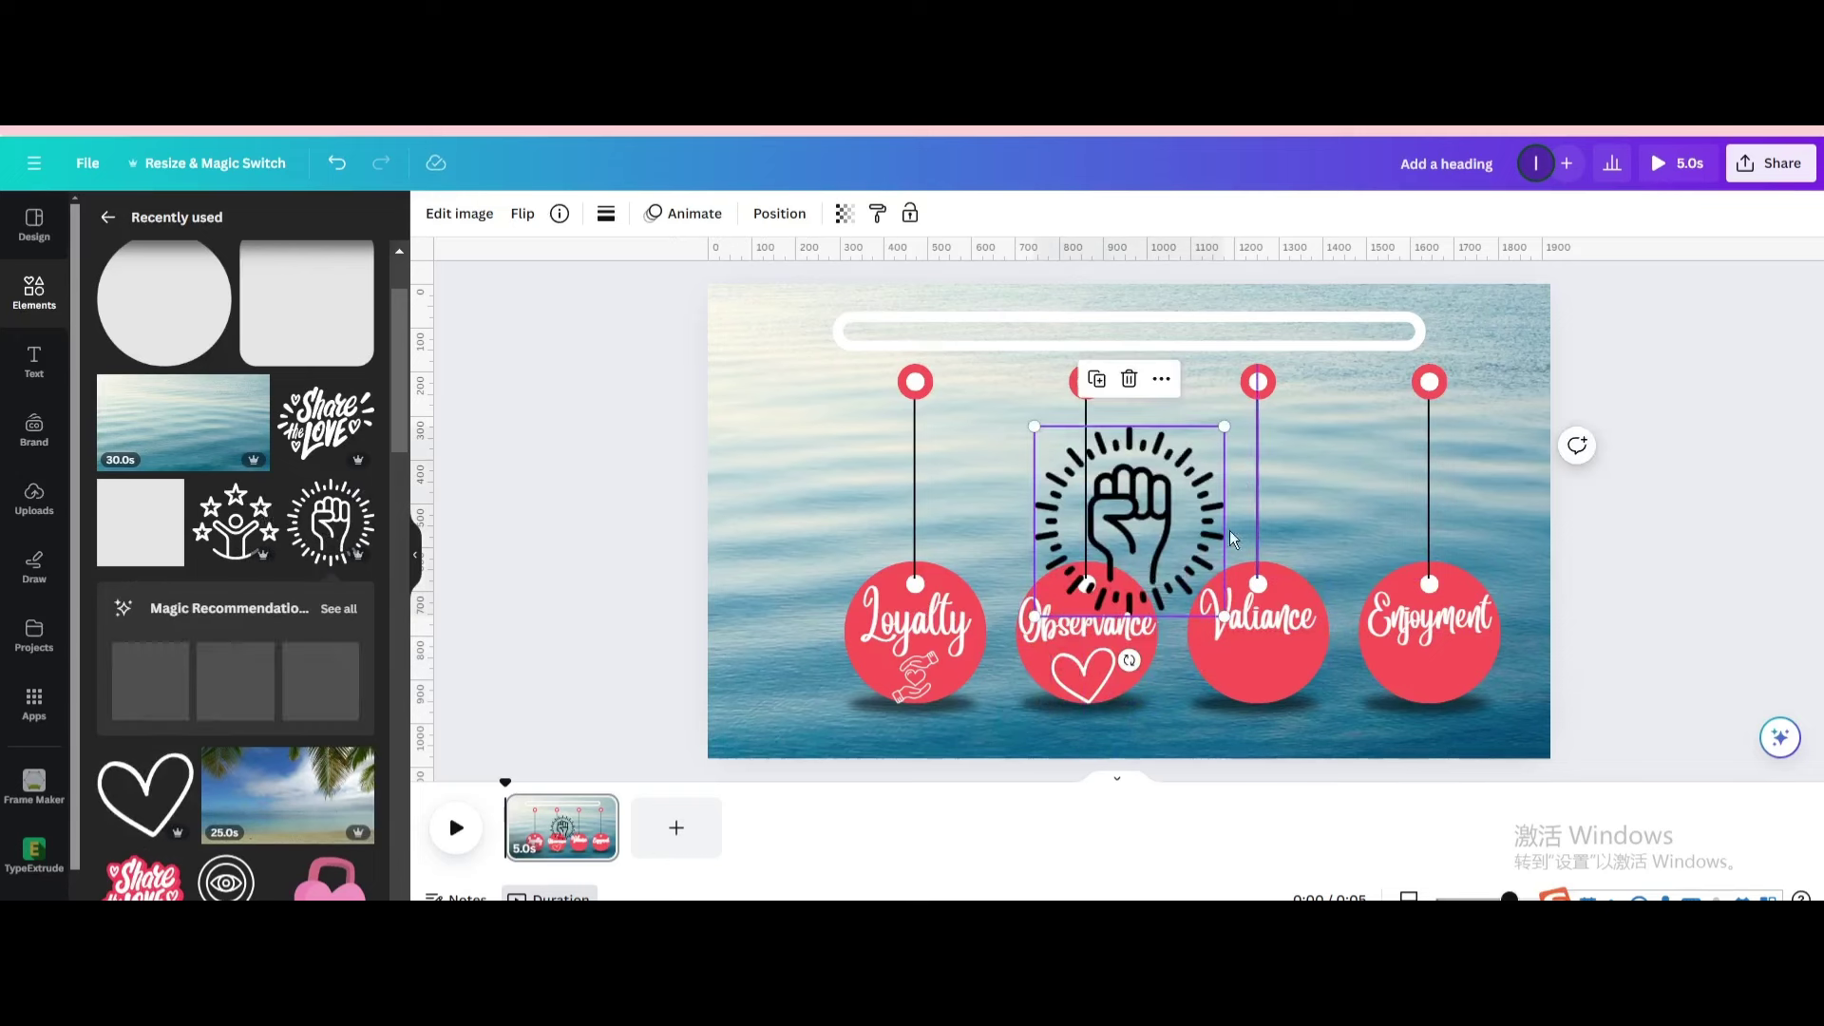
- Add the star-person graphic over Enjoyment, and shrink the fist onto Valiance in white
{"action": "left_click", "coordinate": [235, 521]}
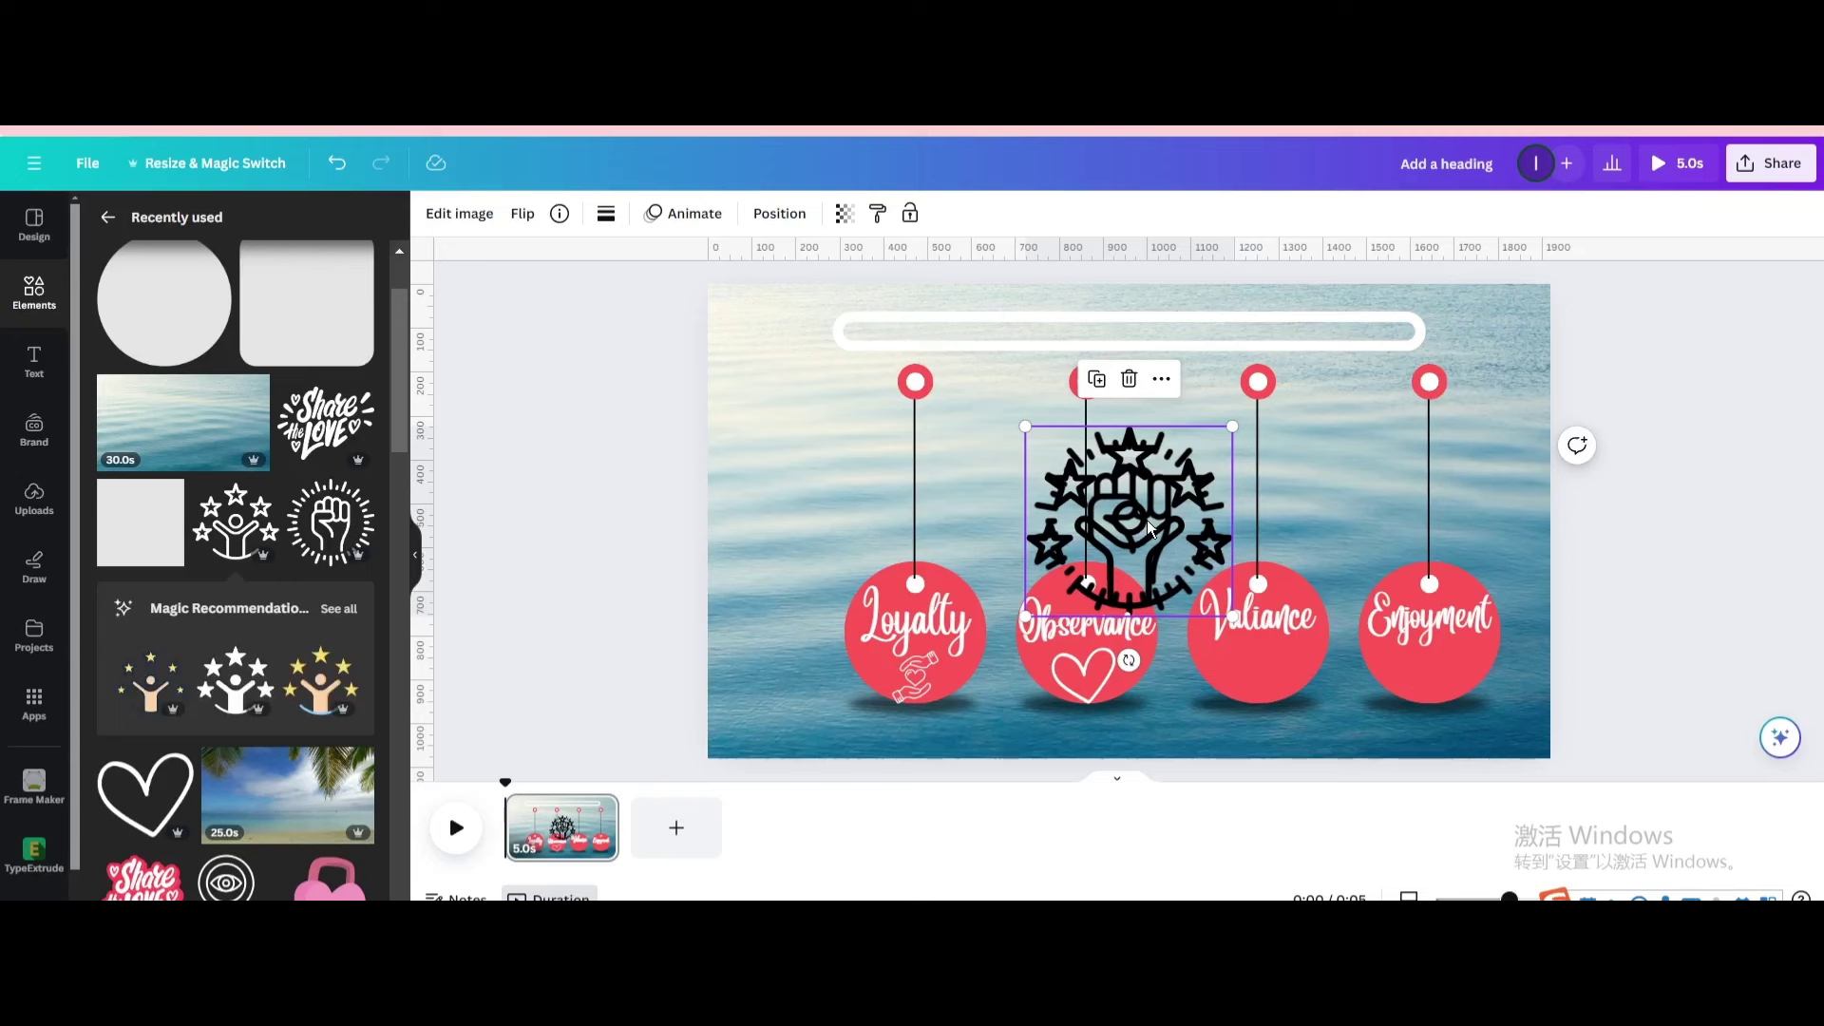
{"action": "left_click_drag", "start_coordinate": [1130, 513], "coordinate": [1460, 485]}
{"action": "left_click", "coordinate": [1092, 462]}
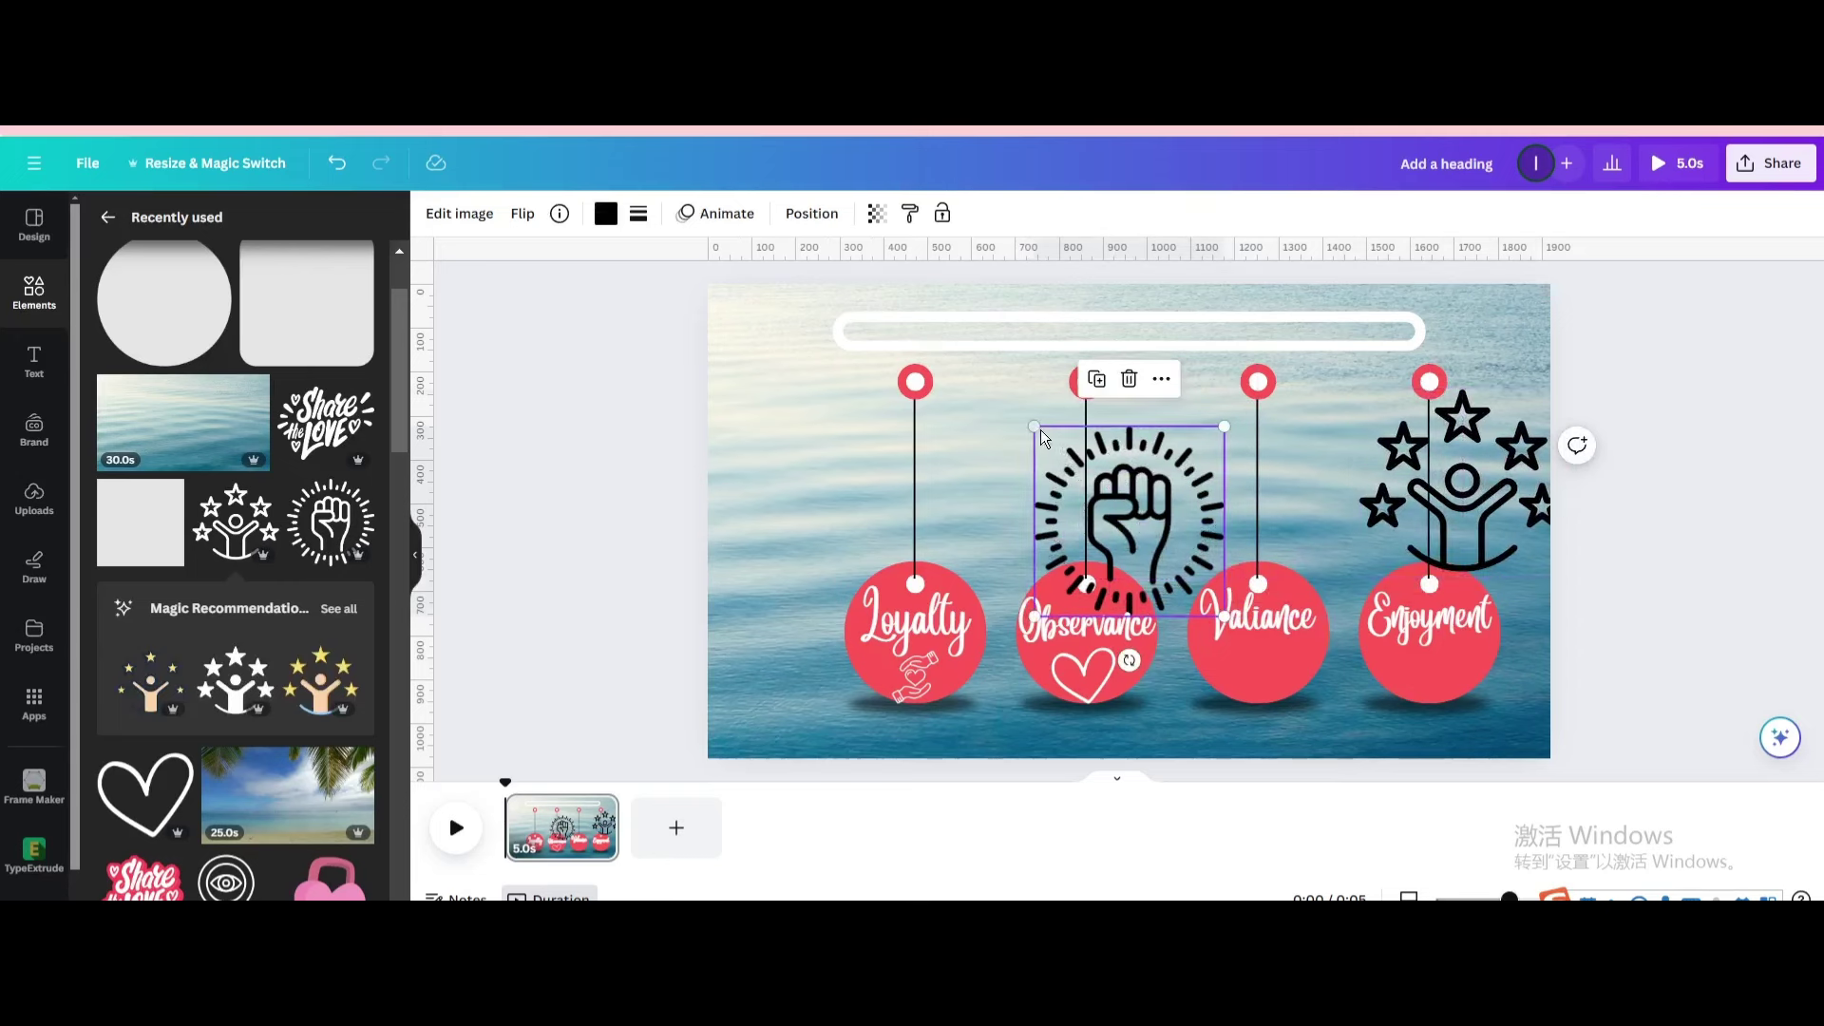
{"action": "mouse_move", "coordinate": [1041, 429]}
{"action": "left_mouse_down"}
{"action": "mouse_move", "coordinate": [1195, 572]}
{"action": "mouse_move", "coordinate": [1260, 673]}
{"action": "left_mouse_up"}
{"action": "left_click", "coordinate": [609, 211]}
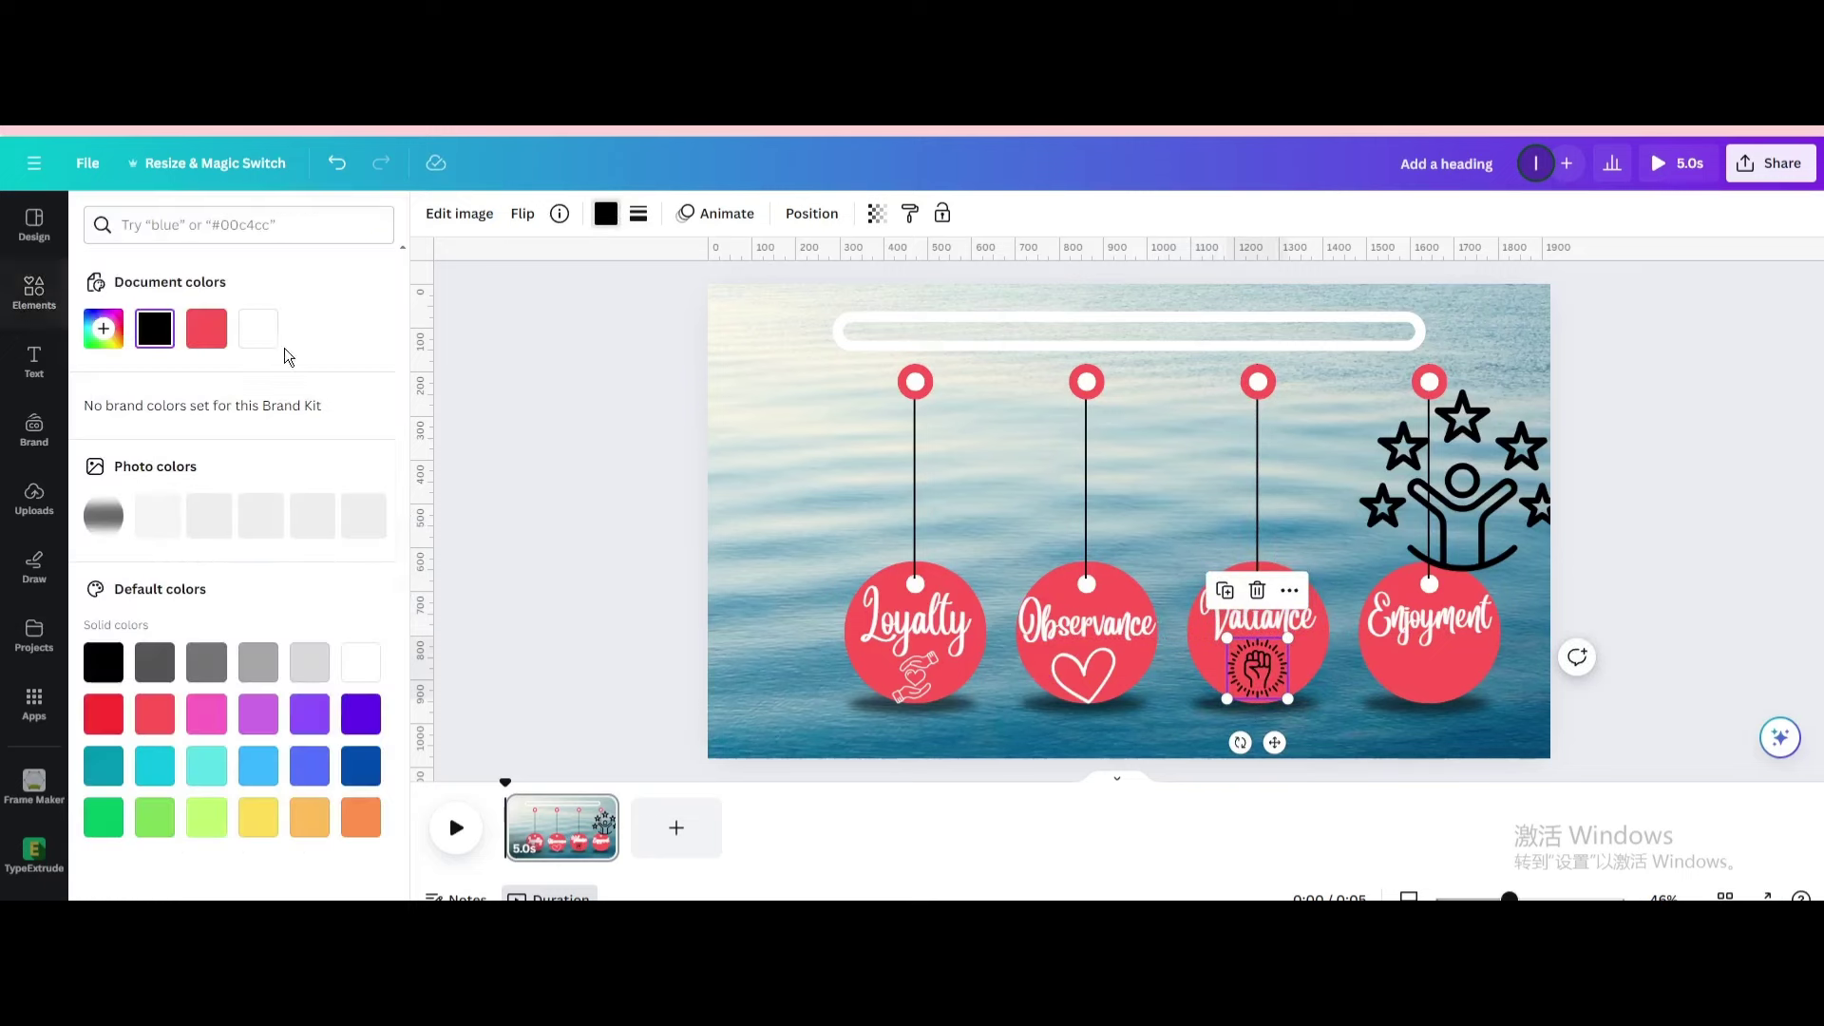
{"action": "left_click", "coordinate": [361, 661]}
- Shrink the star-person icon onto Enjoyment, make it white, and group the Enjoyment tag
{"action": "left_click", "coordinate": [1469, 452]}
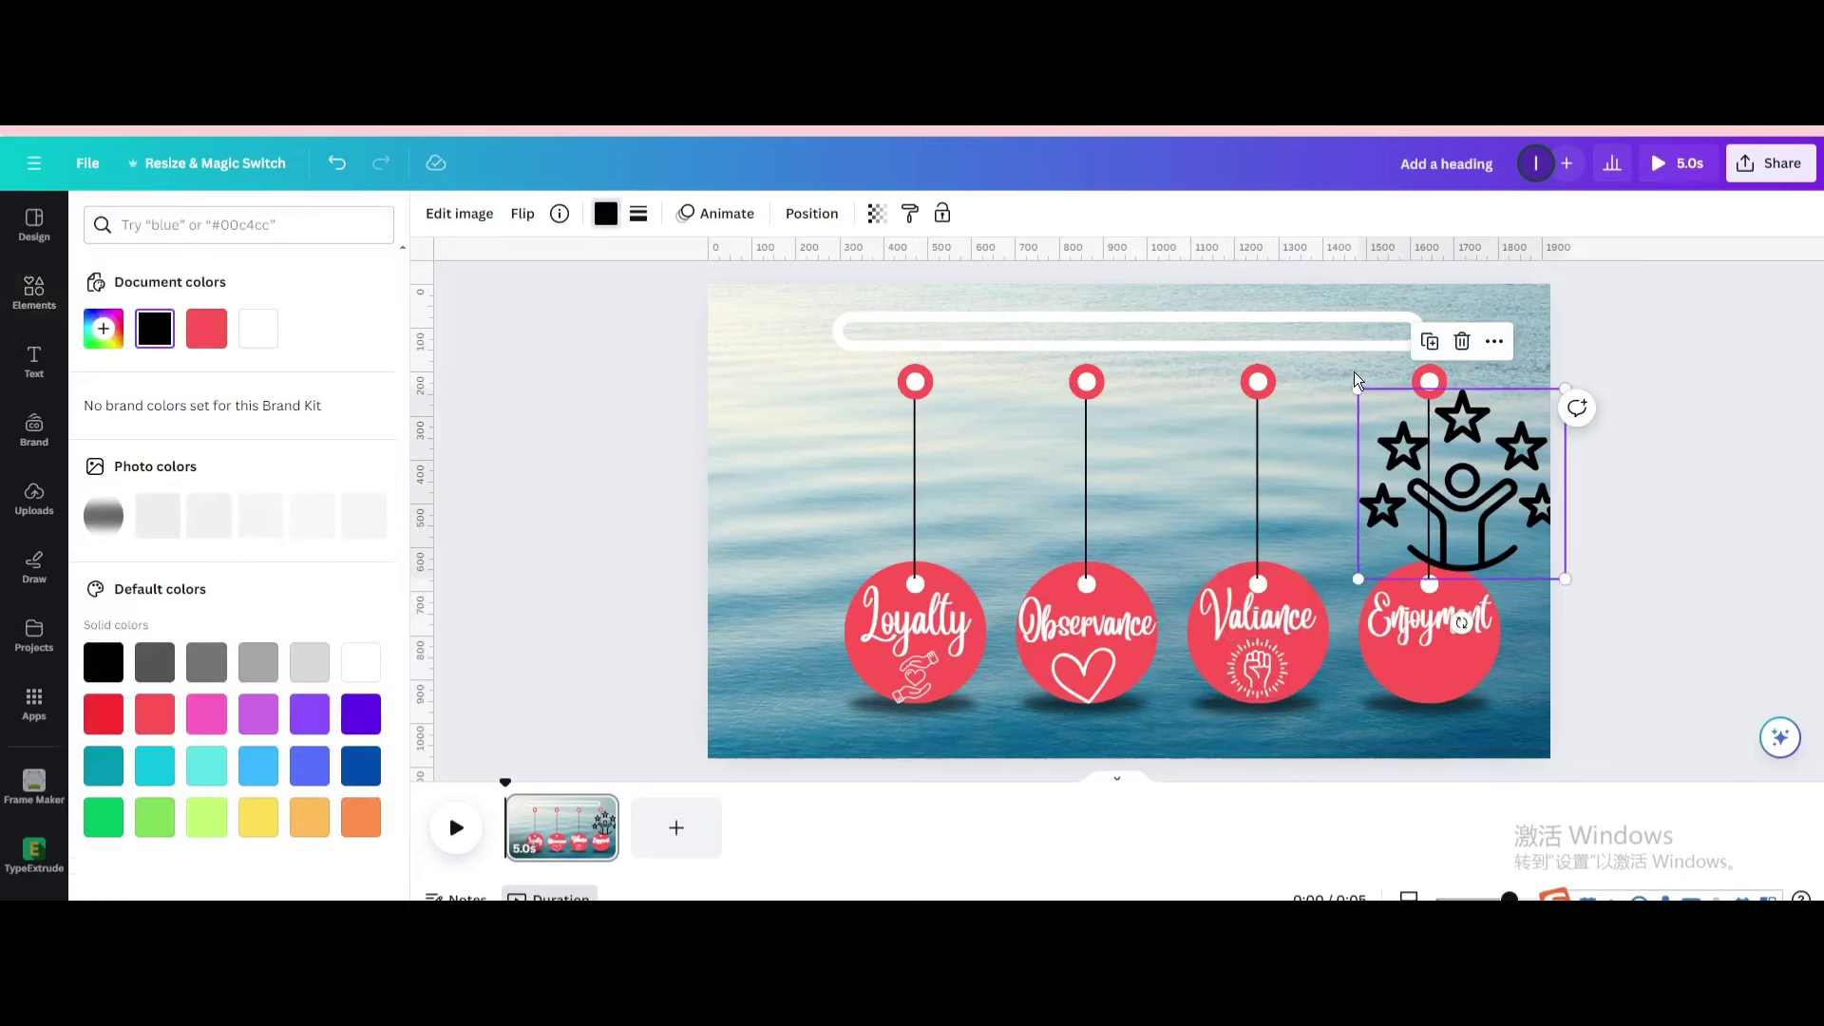
{"action": "mouse_move", "coordinate": [1358, 385]}
{"action": "left_mouse_down"}
{"action": "mouse_move", "coordinate": [1480, 502]}
{"action": "mouse_move", "coordinate": [1482, 613]}
{"action": "mouse_move", "coordinate": [1404, 646]}
{"action": "mouse_move", "coordinate": [1432, 663]}
{"action": "left_mouse_up"}
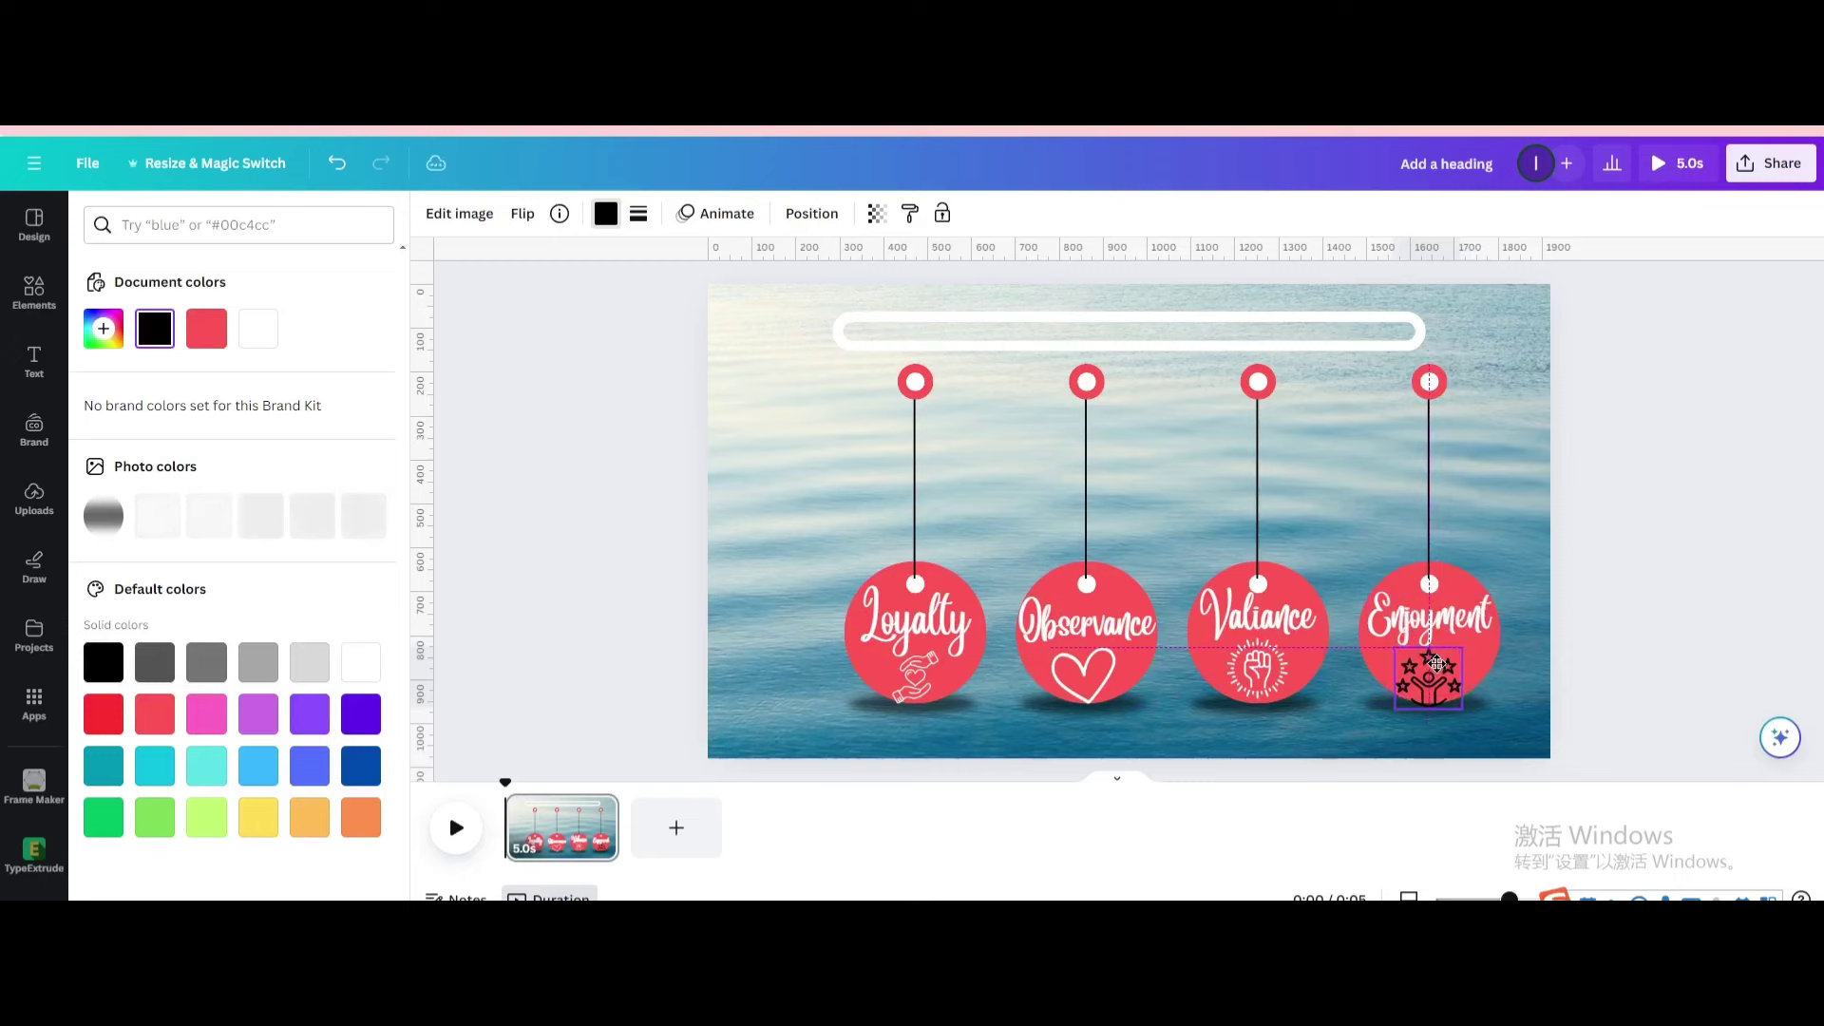
{"action": "left_click", "coordinate": [257, 328]}
{"action": "left_click_drag", "start_coordinate": [1578, 767], "coordinate": [1405, 350]}
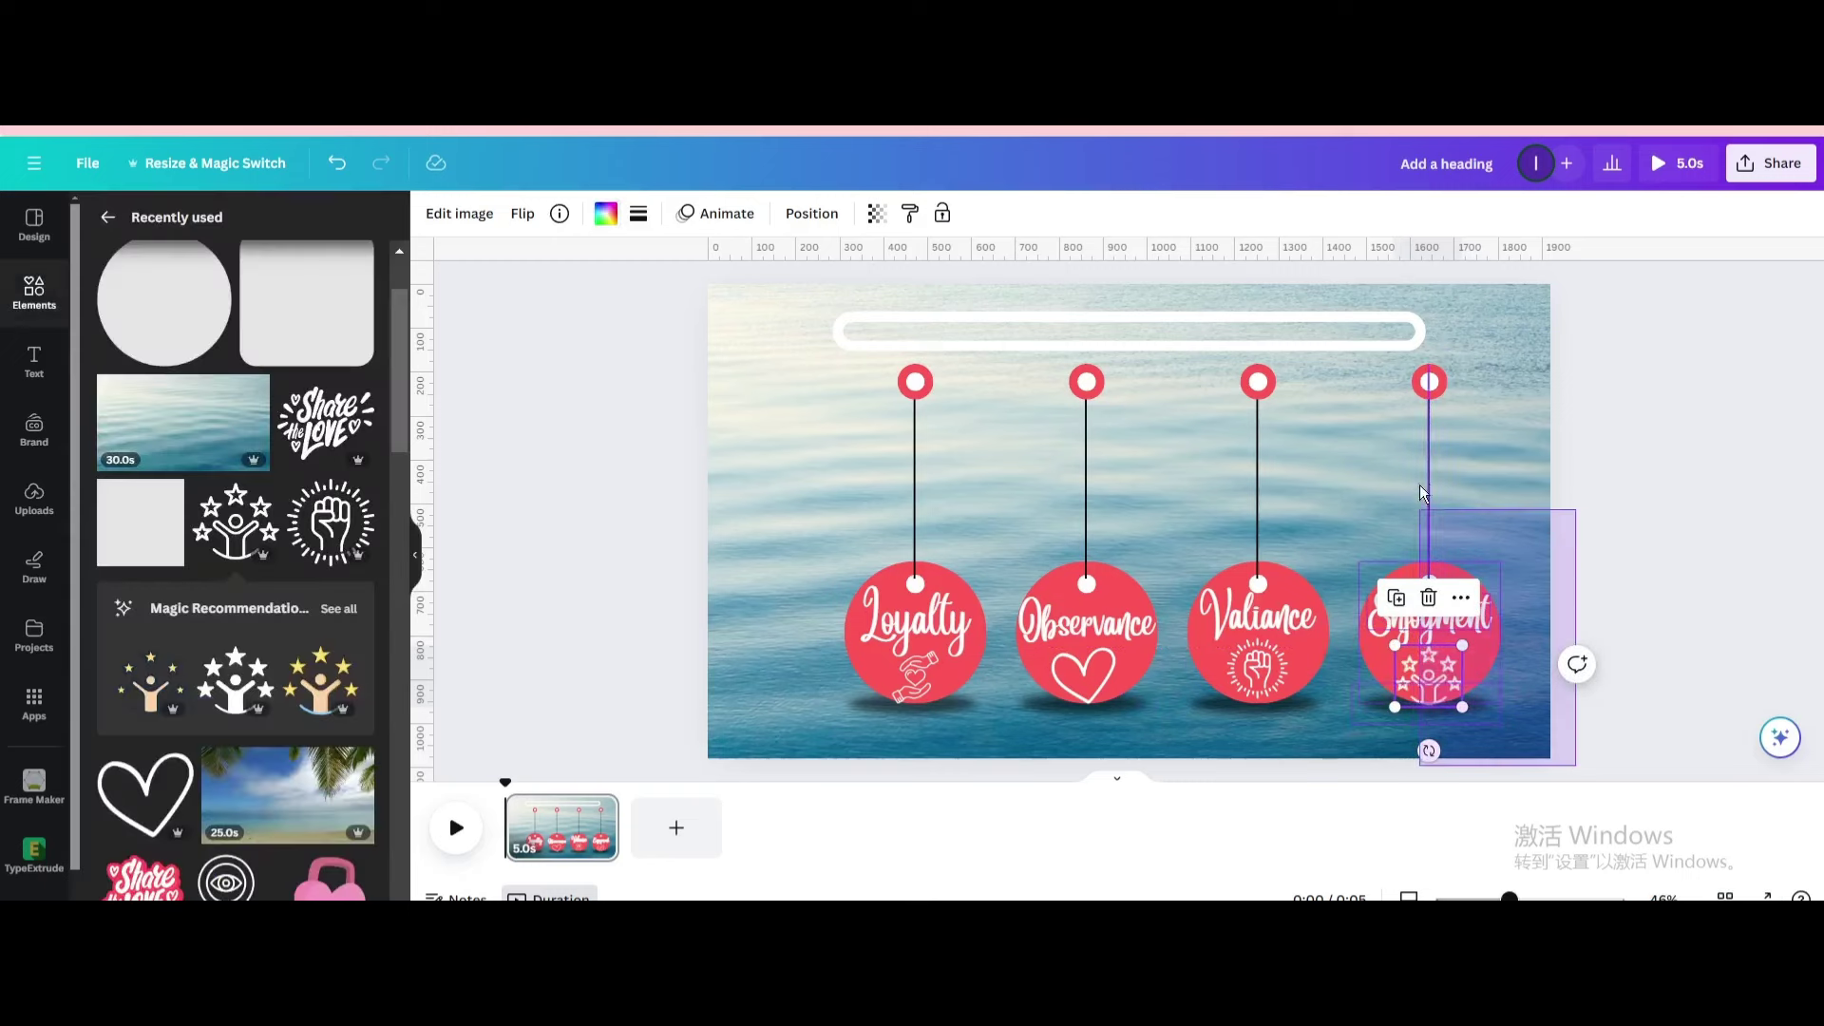
{"action": "left_click", "coordinate": [1439, 317]}
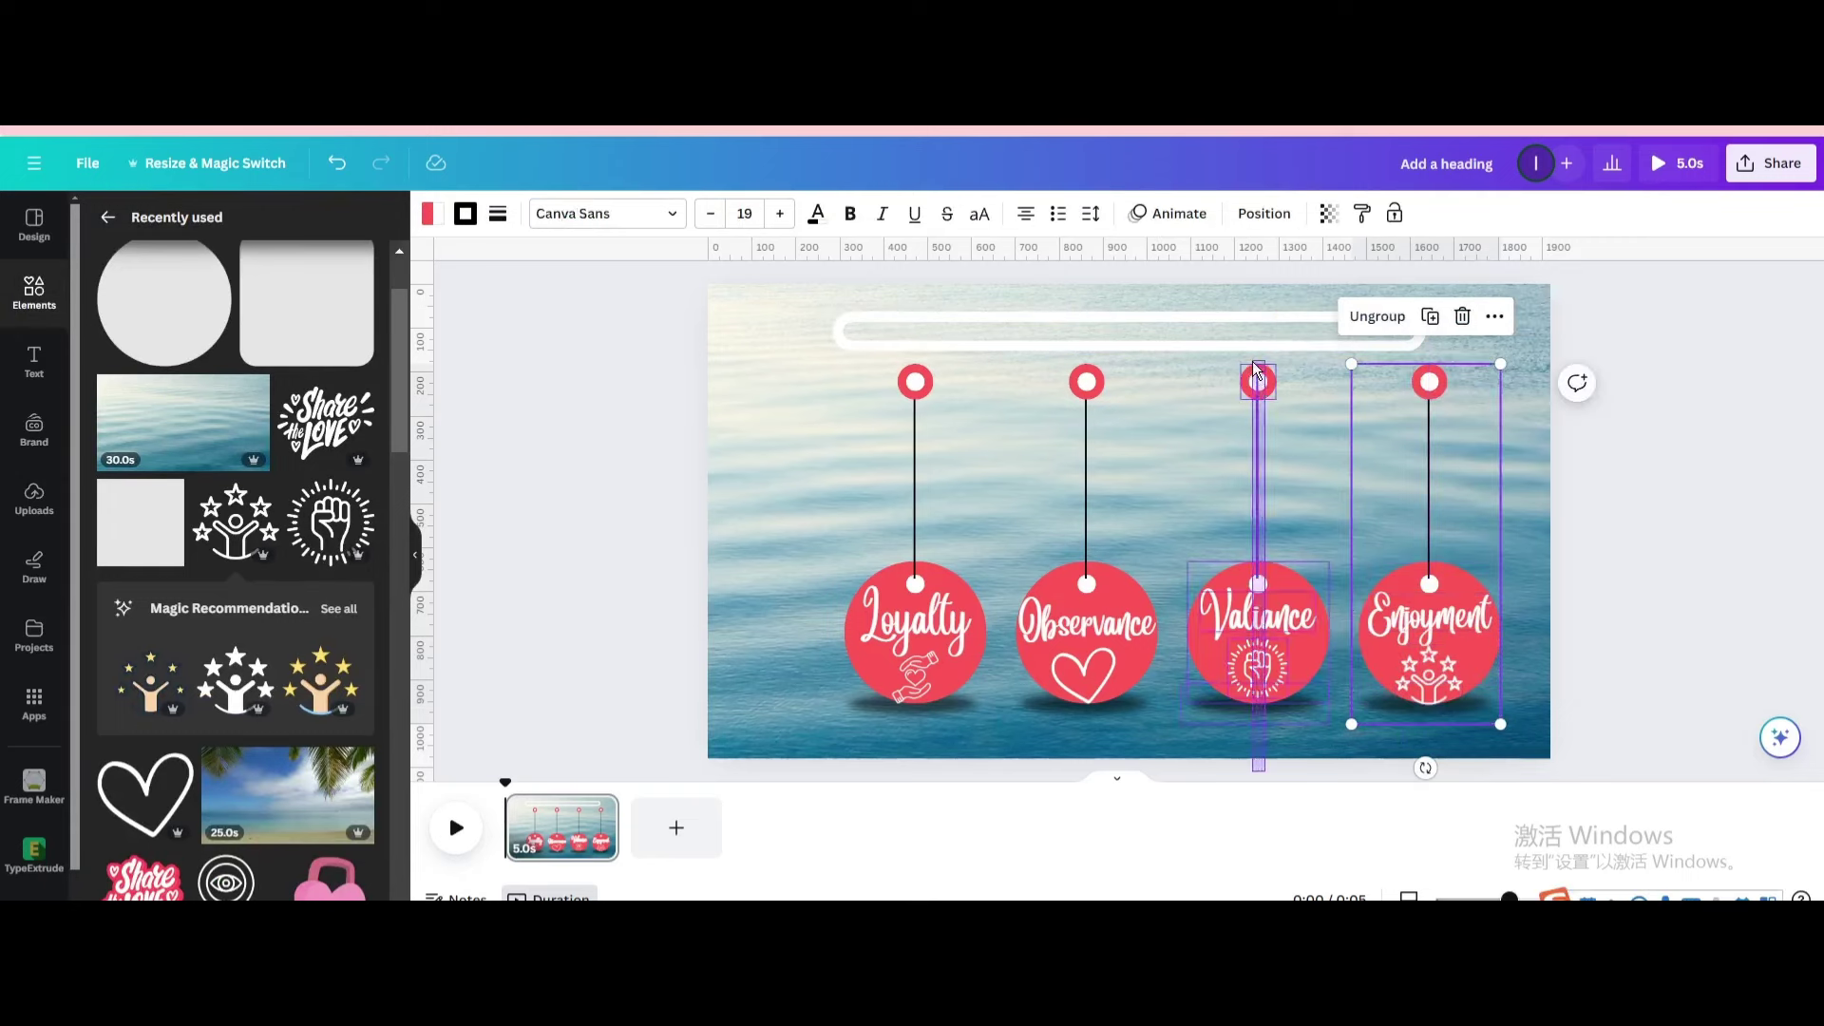
- Group the Valiance column's pieces, then the Observance column's pin, string, label and icon
{"action": "left_click_drag", "start_coordinate": [1253, 361], "coordinate": [1340, 769]}
{"action": "left_click", "coordinate": [1266, 316]}
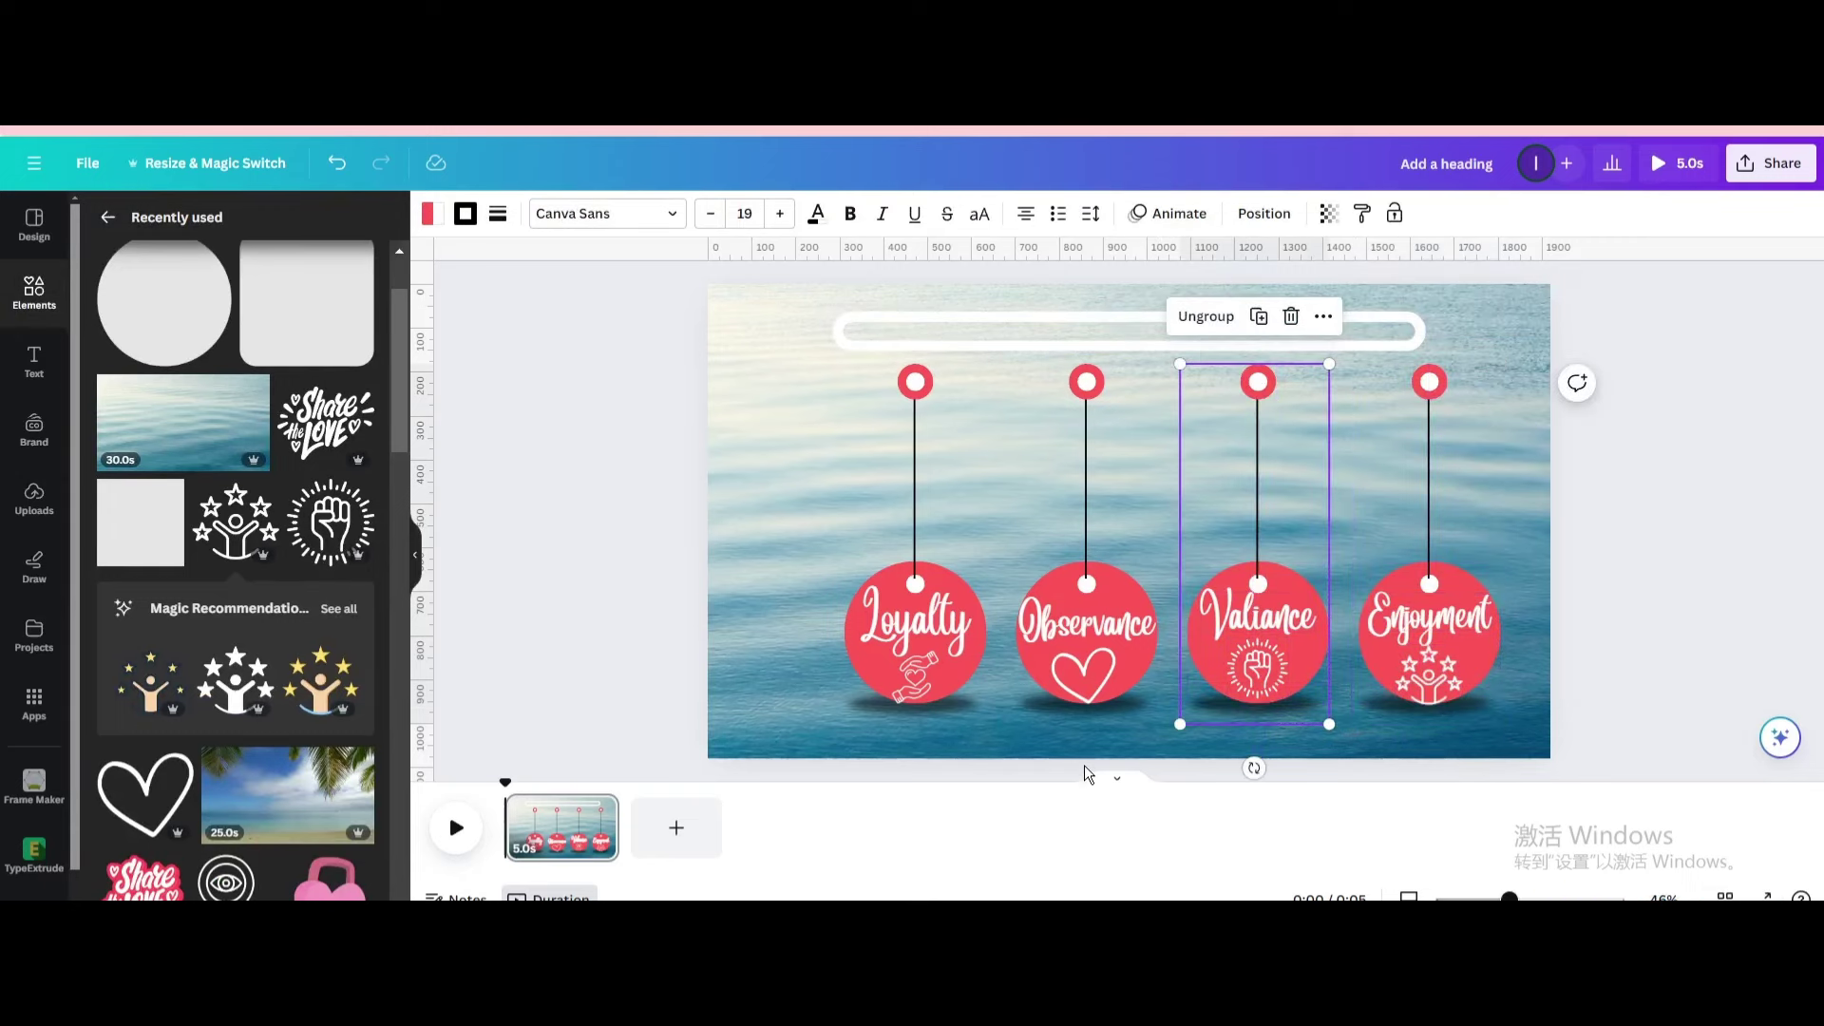
{"action": "left_click_drag", "start_coordinate": [1084, 774], "coordinate": [1079, 357]}
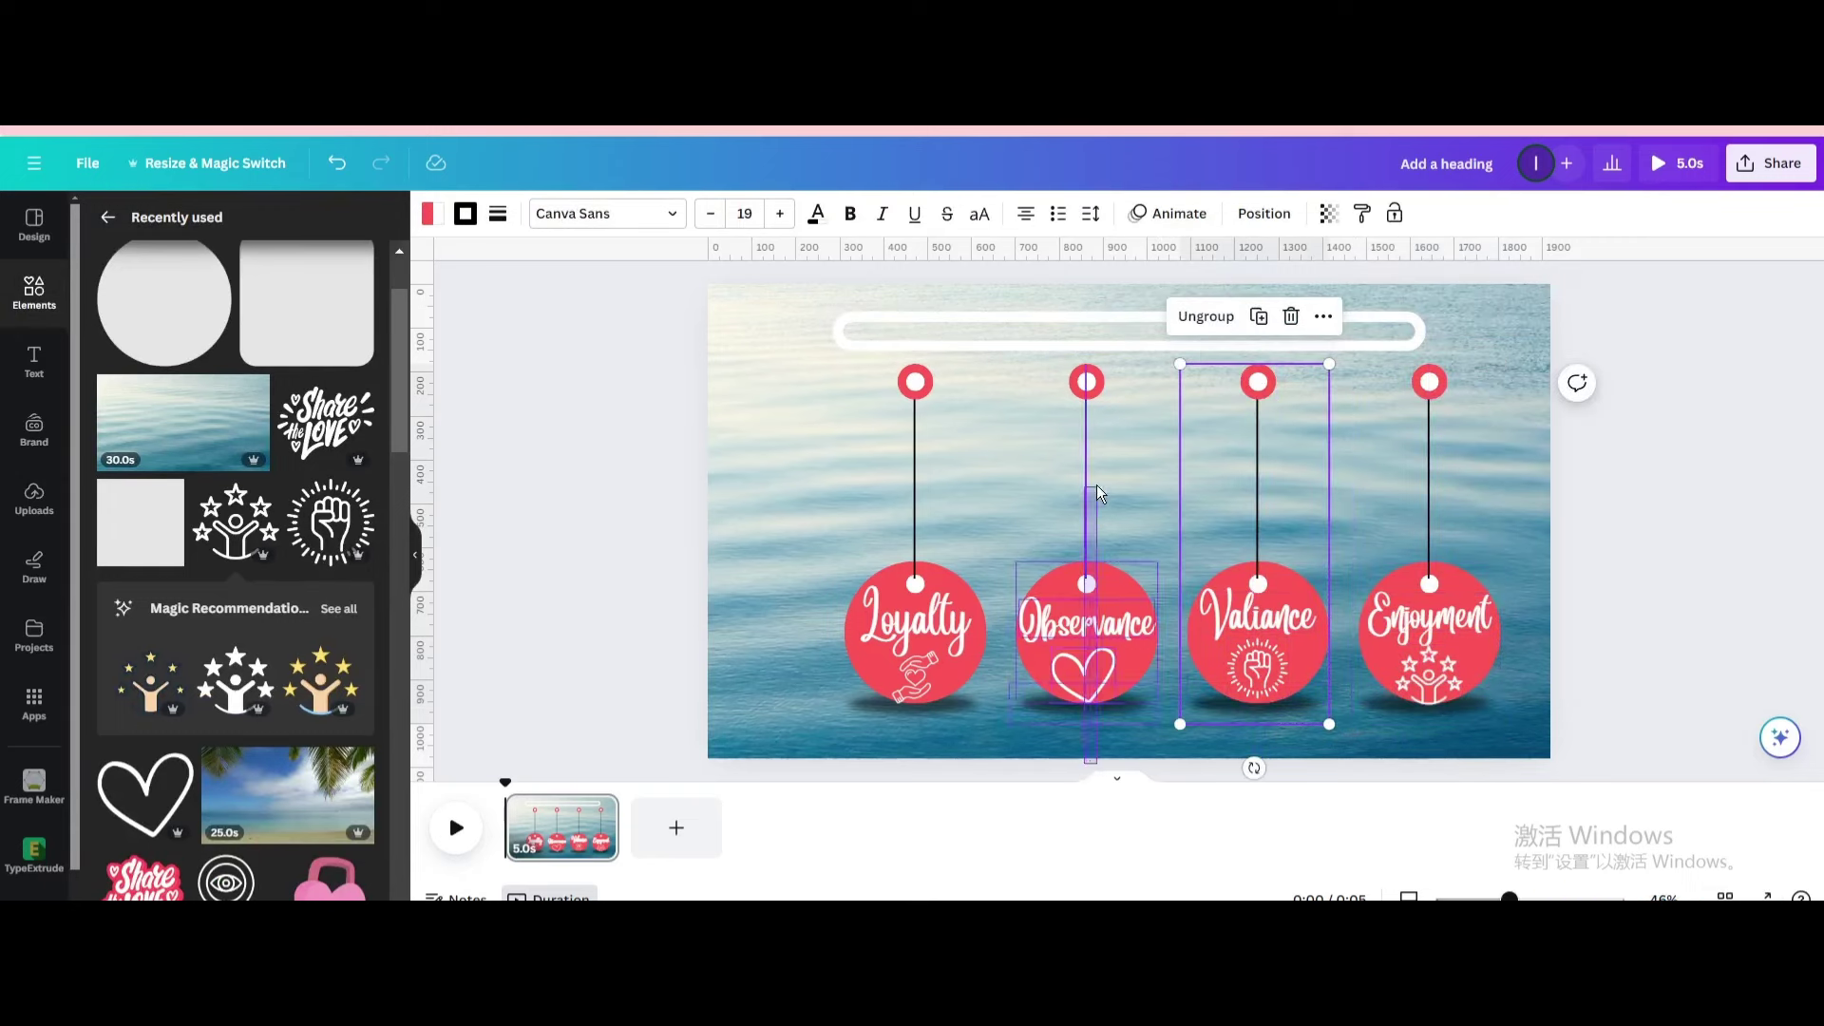
{"action": "left_click", "coordinate": [1068, 724]}
{"action": "left_click_drag", "start_coordinate": [1068, 741], "coordinate": [1112, 367]}
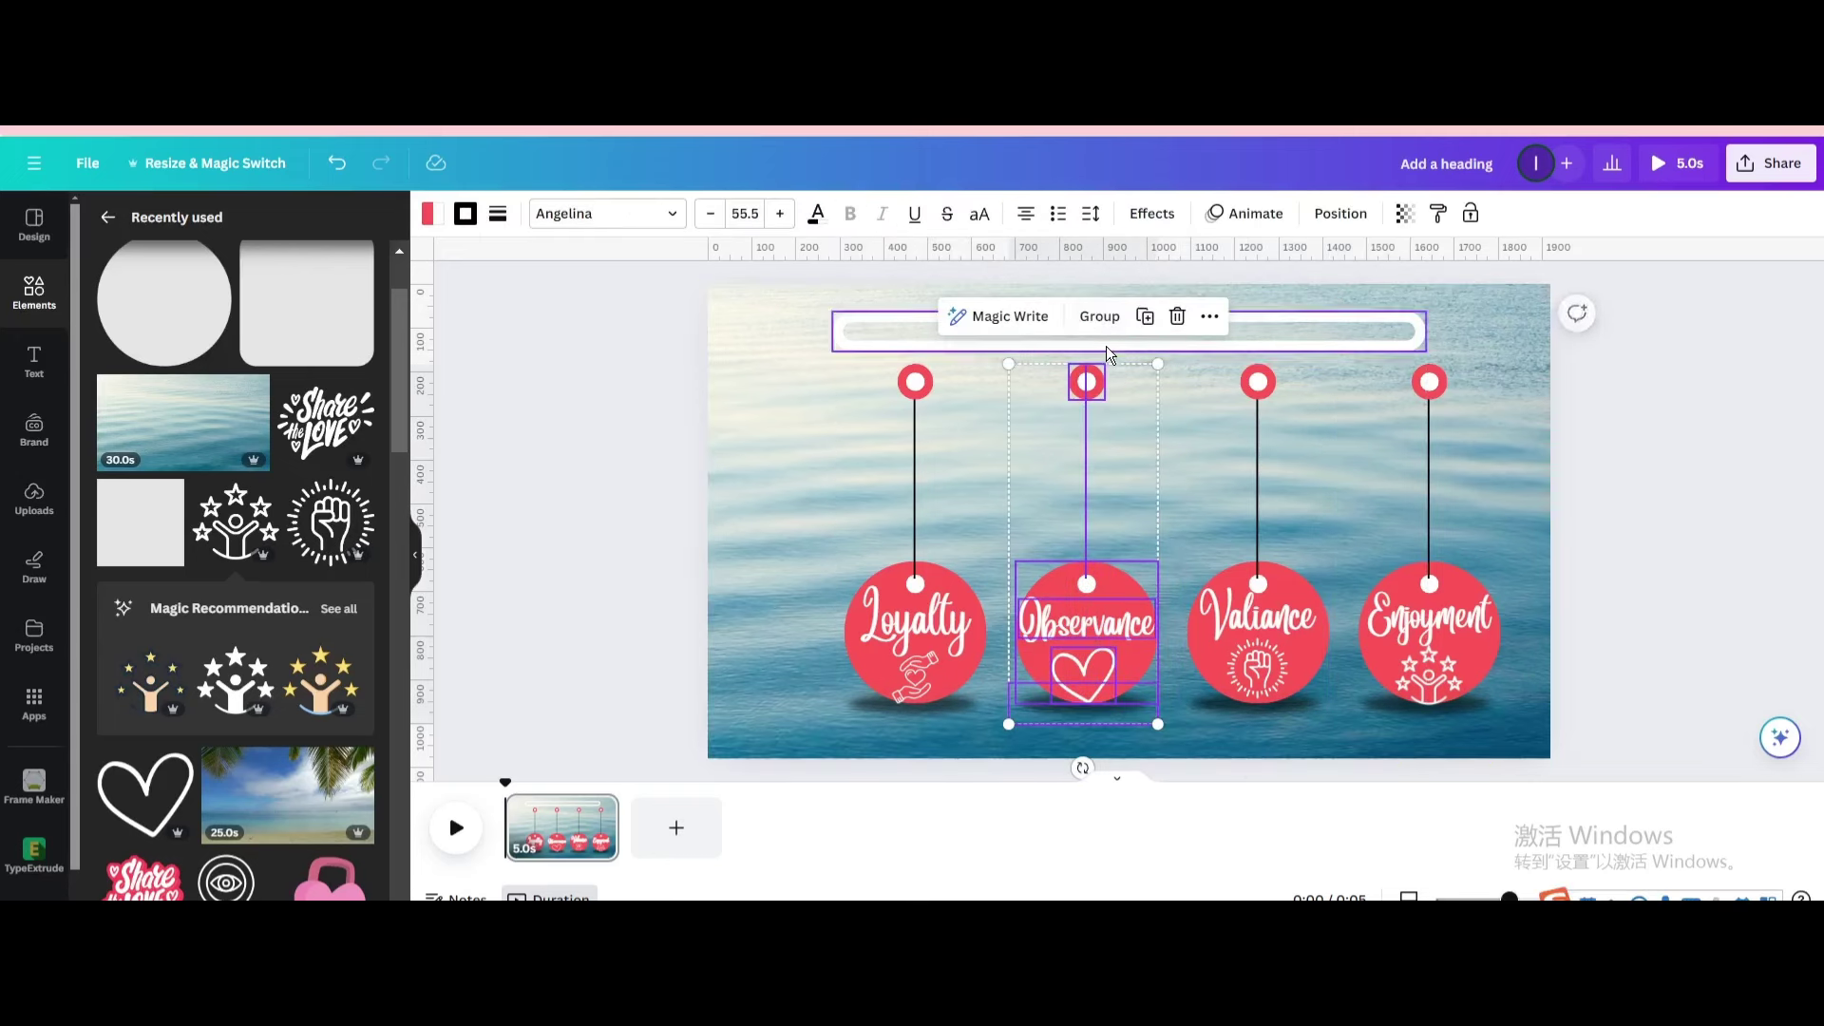
{"action": "left_click", "coordinate": [1098, 317]}
{"action": "left_click", "coordinate": [912, 491]}
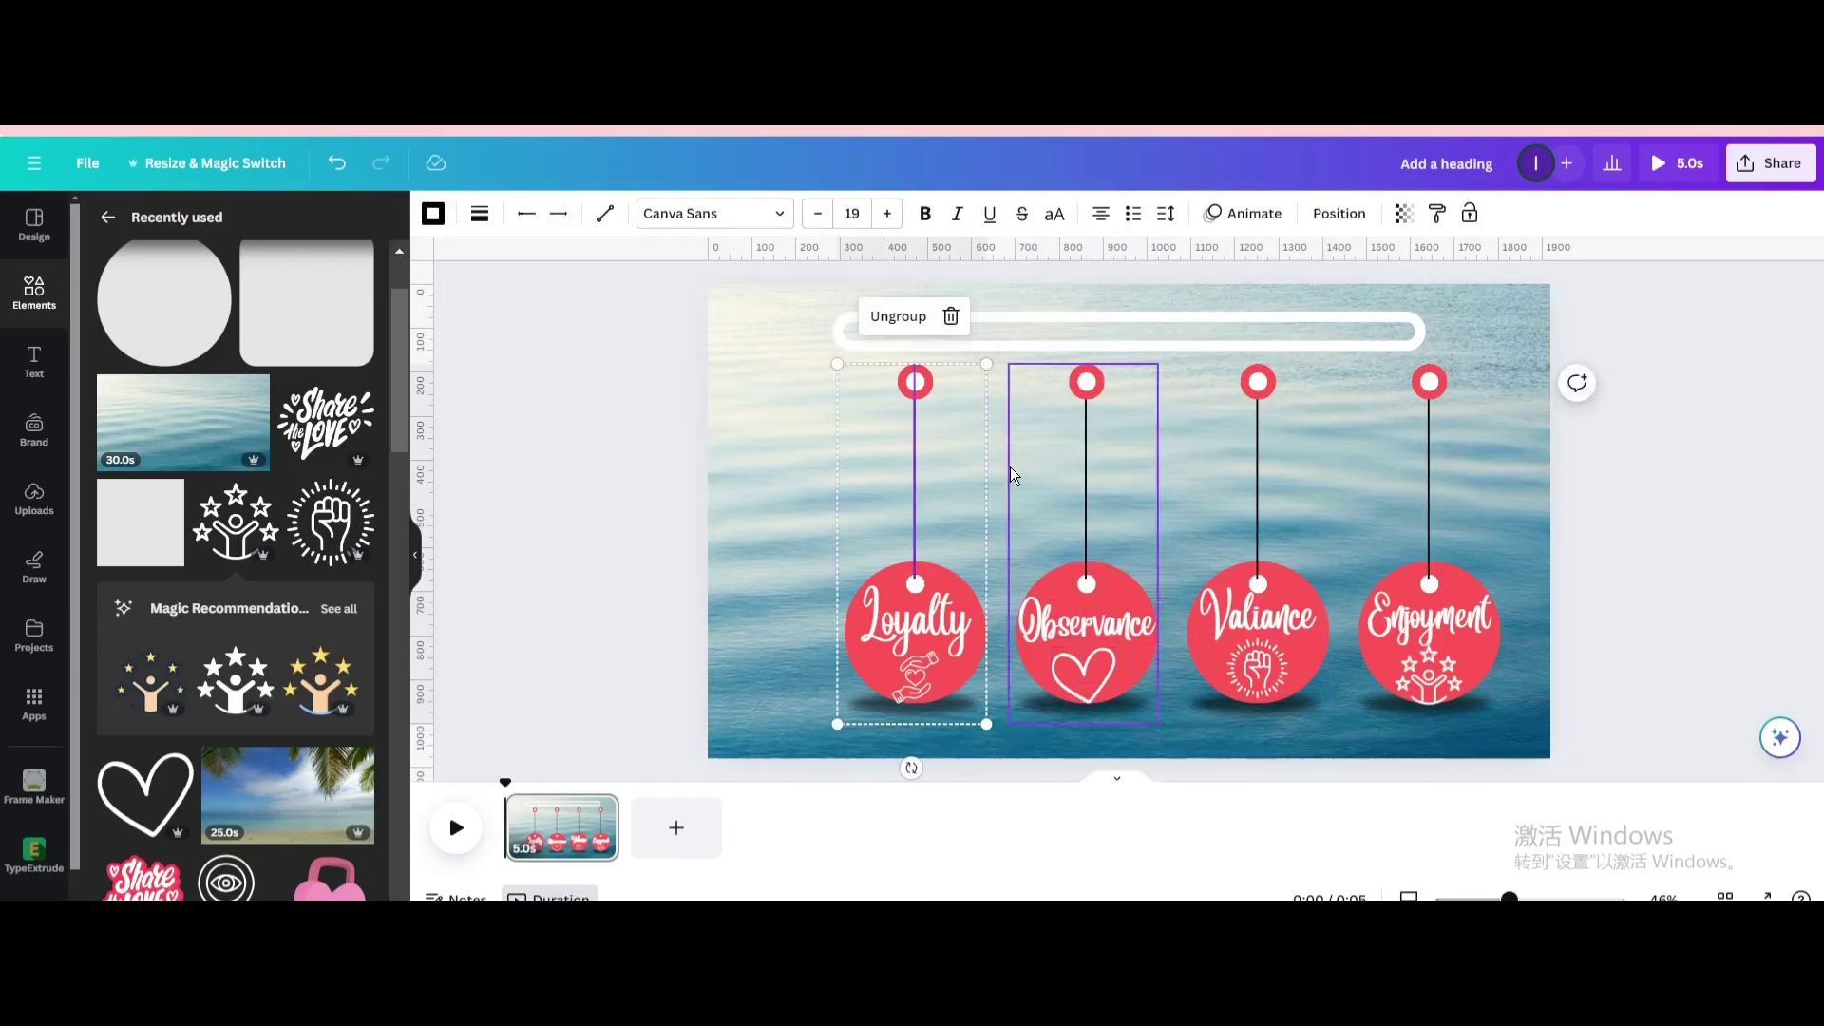
{"action": "left_click", "coordinate": [1034, 671]}
- Colour the Observance circle and its pin turquoise
{"action": "left_click", "coordinate": [527, 213]}
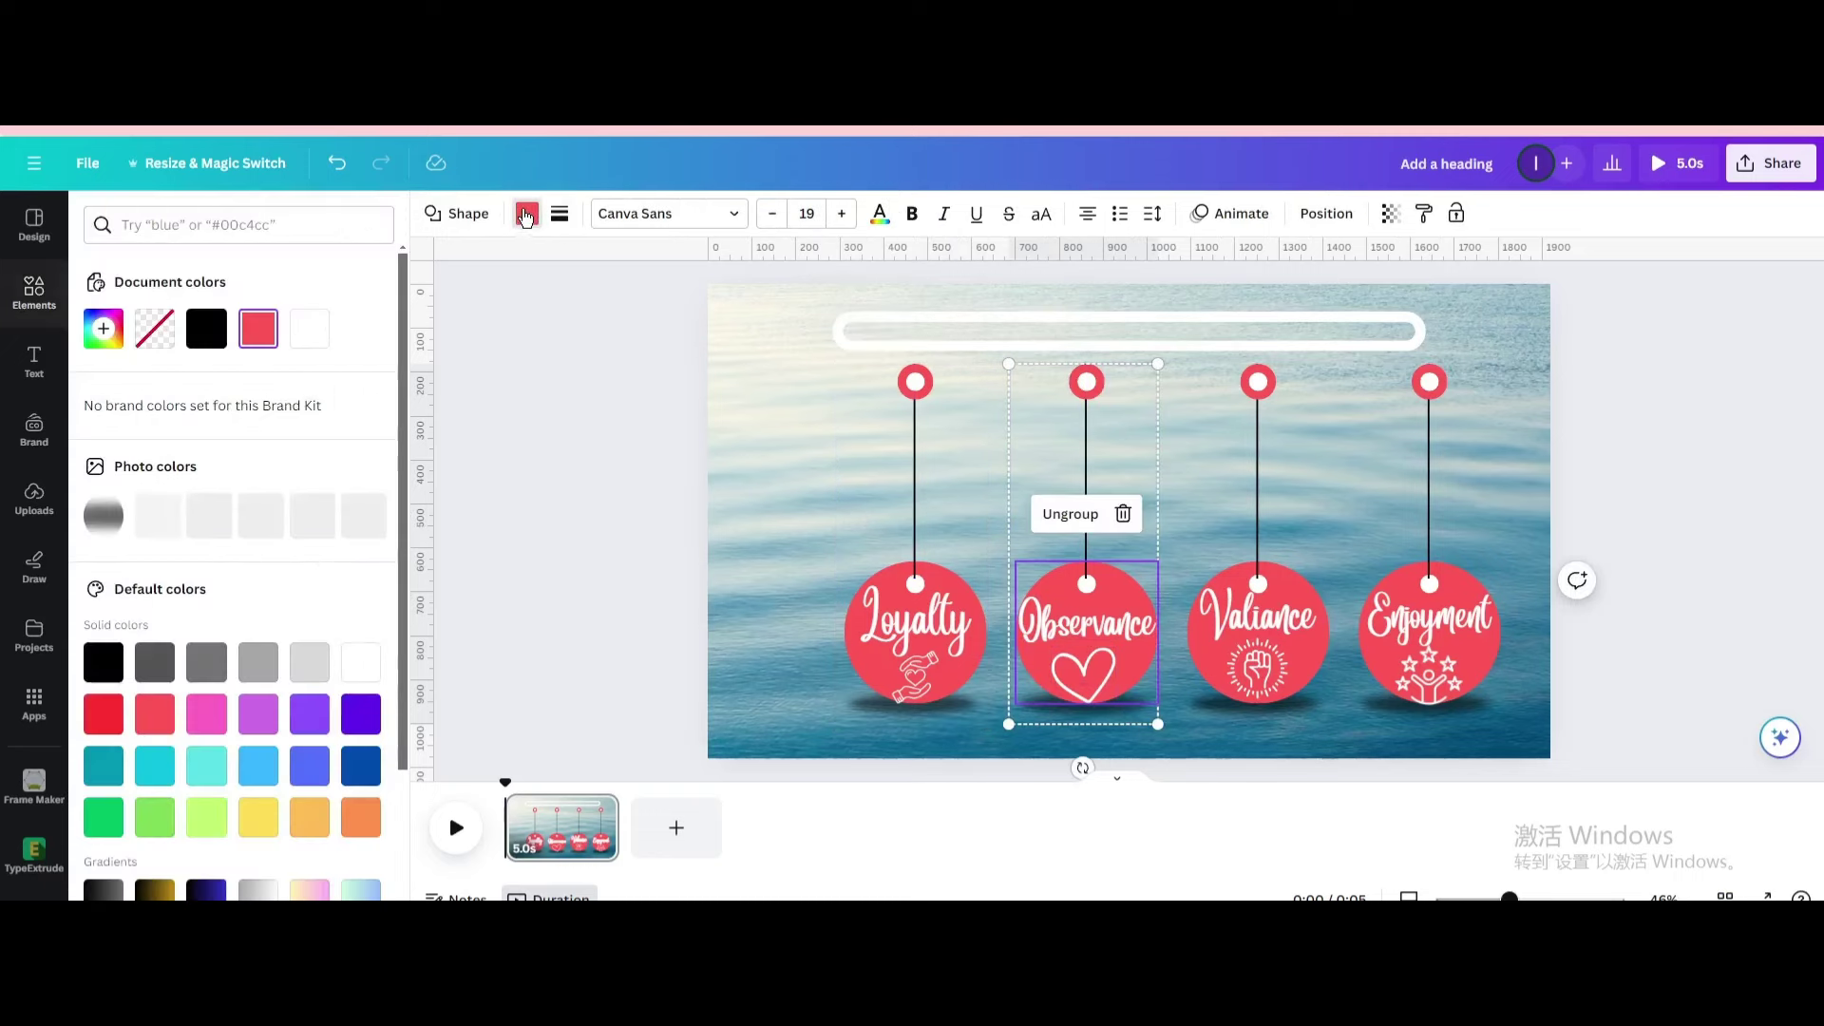
{"action": "left_click", "coordinate": [207, 765]}
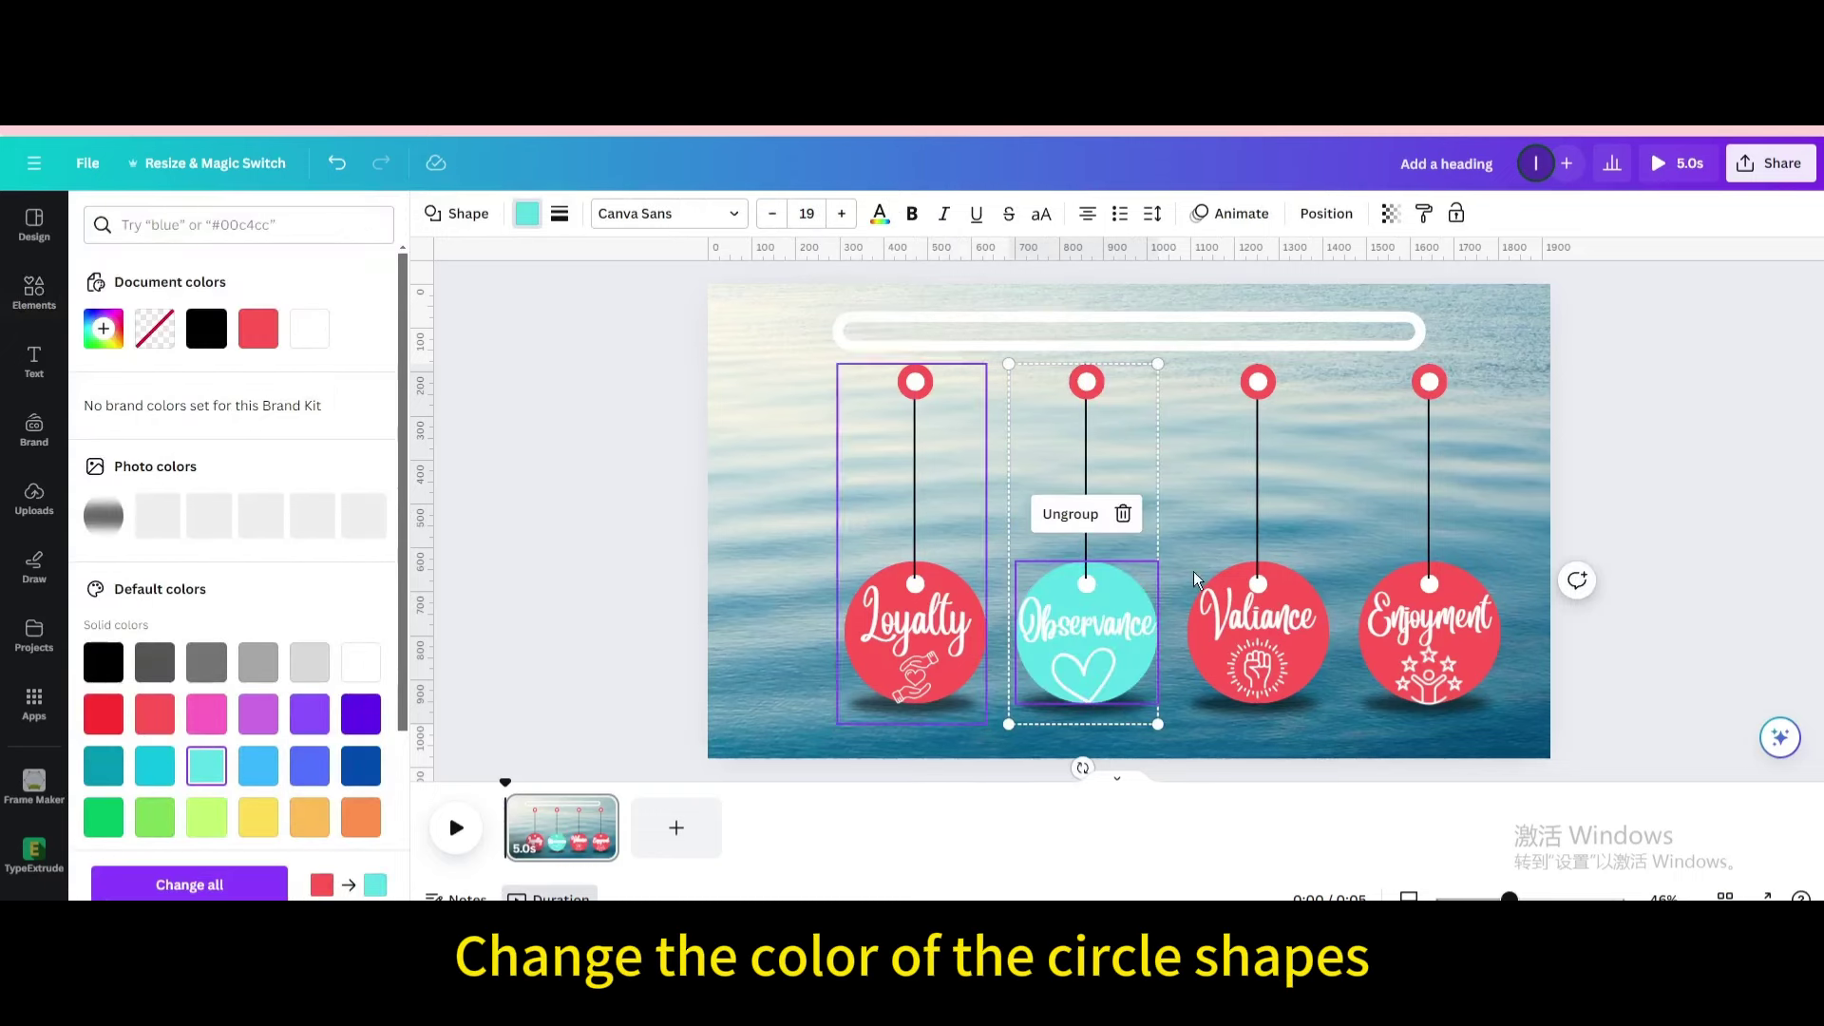
{"action": "left_click", "coordinate": [1088, 385]}
{"action": "left_click", "coordinate": [207, 766]}
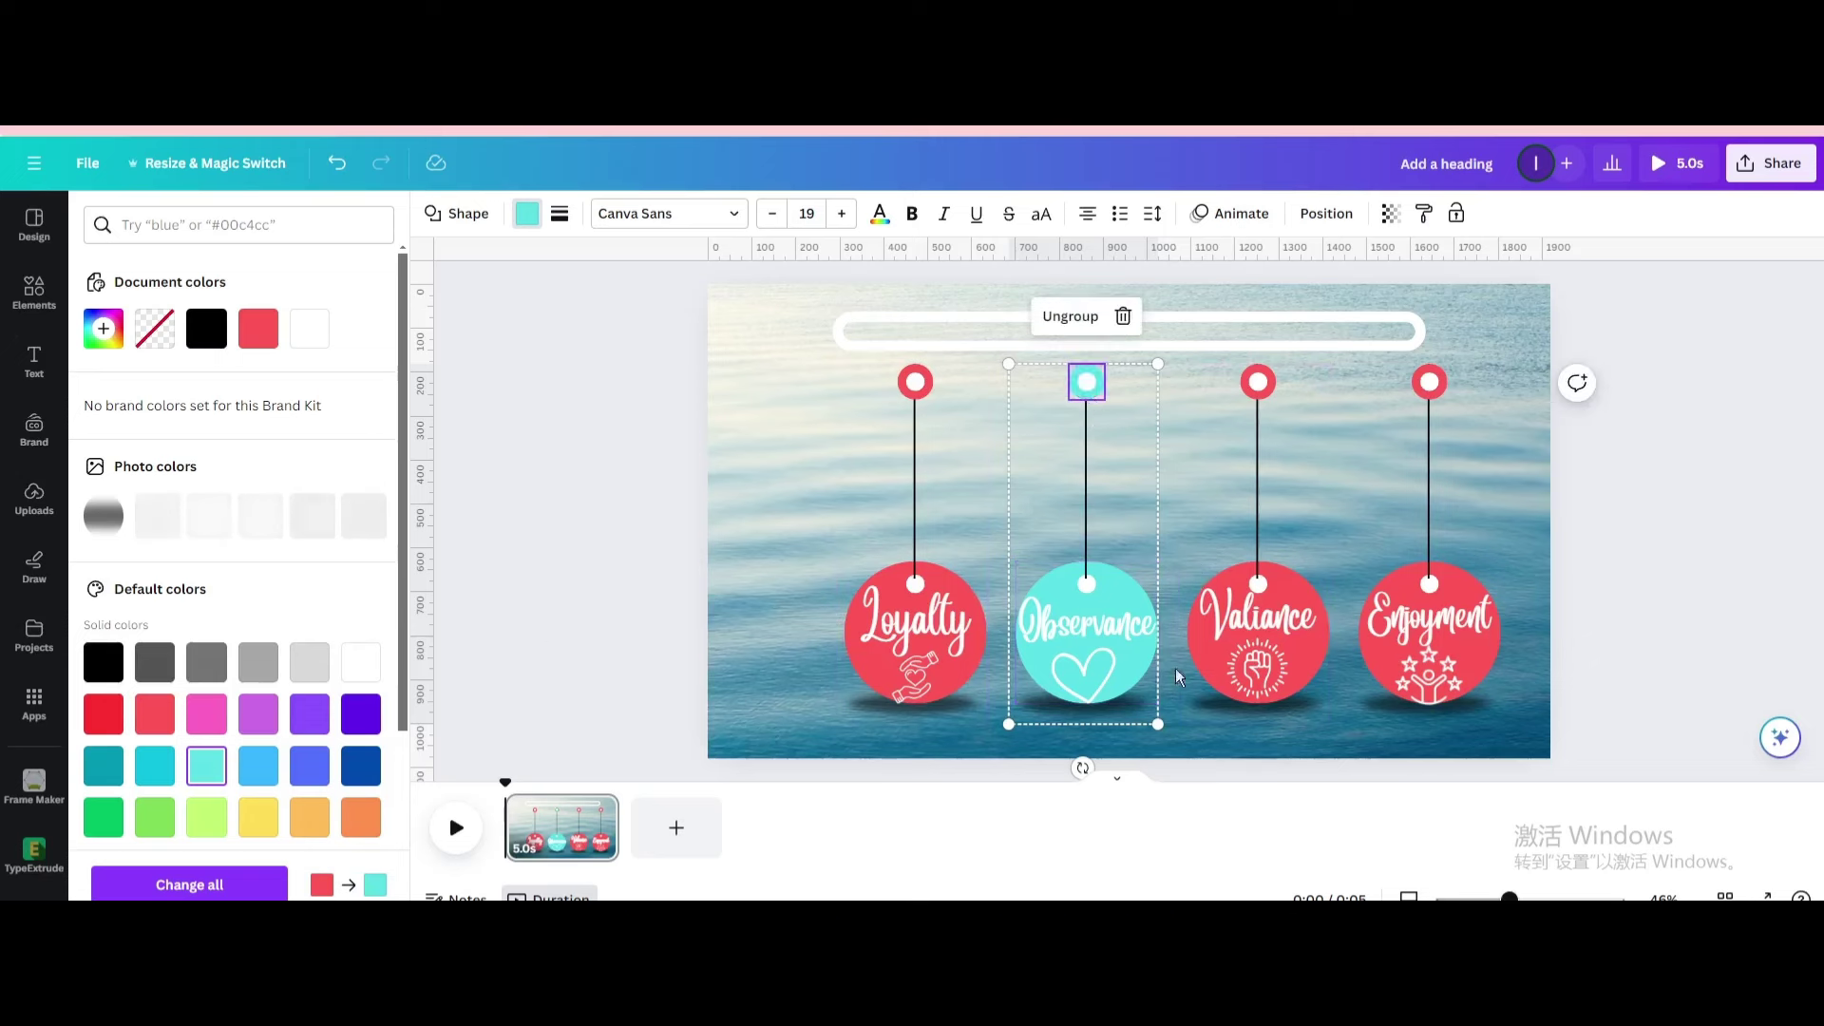
- Colour the Valiance circle and its small top ring light green
{"action": "left_click", "coordinate": [1210, 675]}
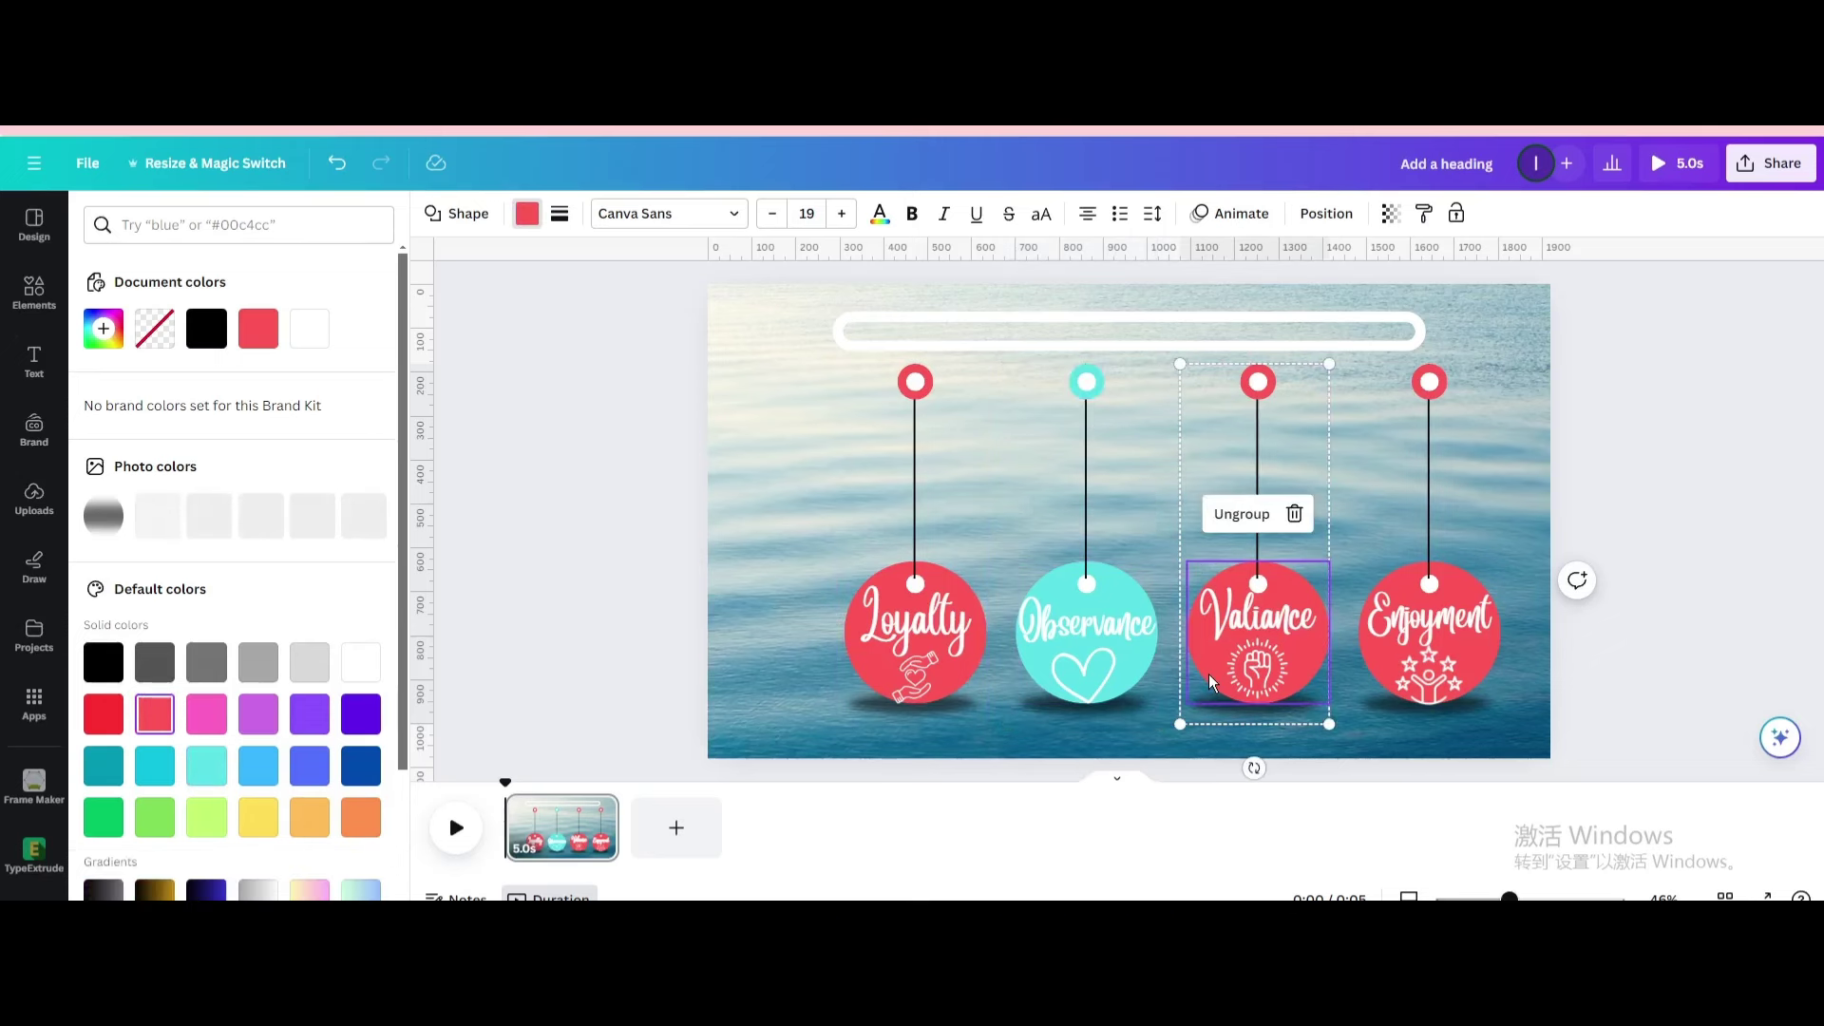
{"action": "left_click", "coordinate": [166, 825]}
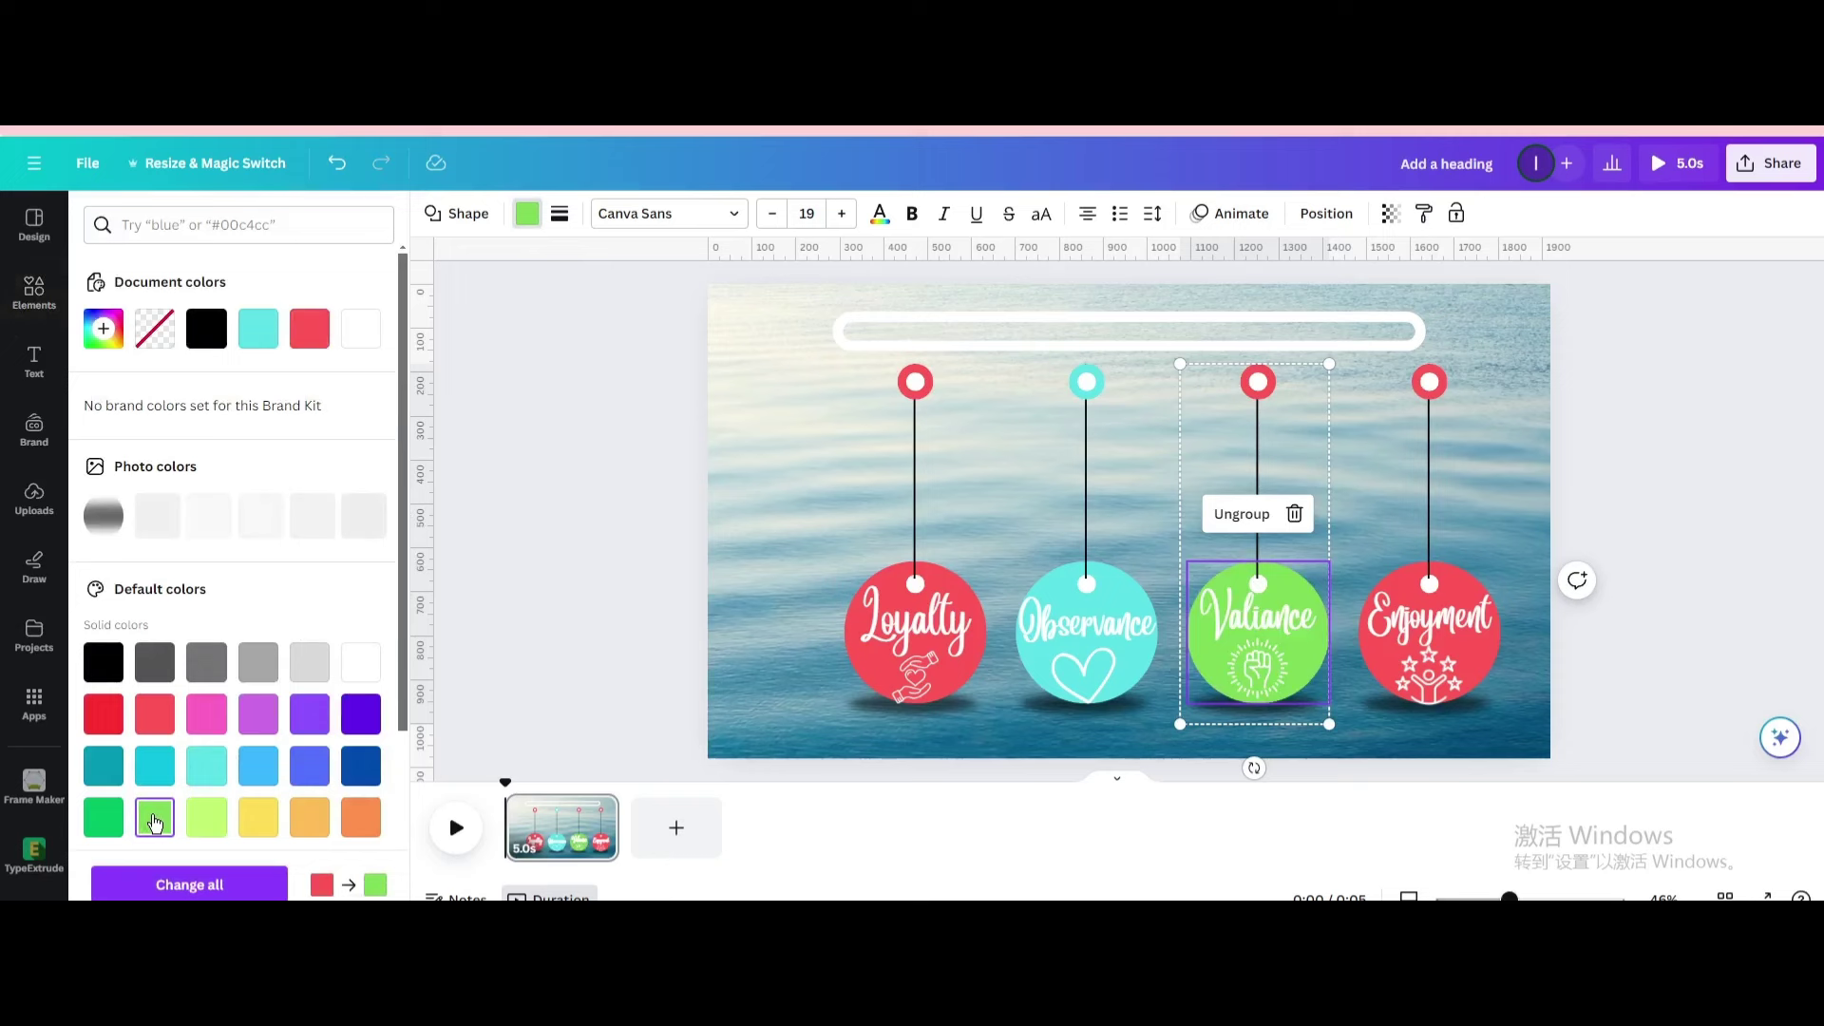
{"action": "left_click", "coordinate": [1255, 393]}
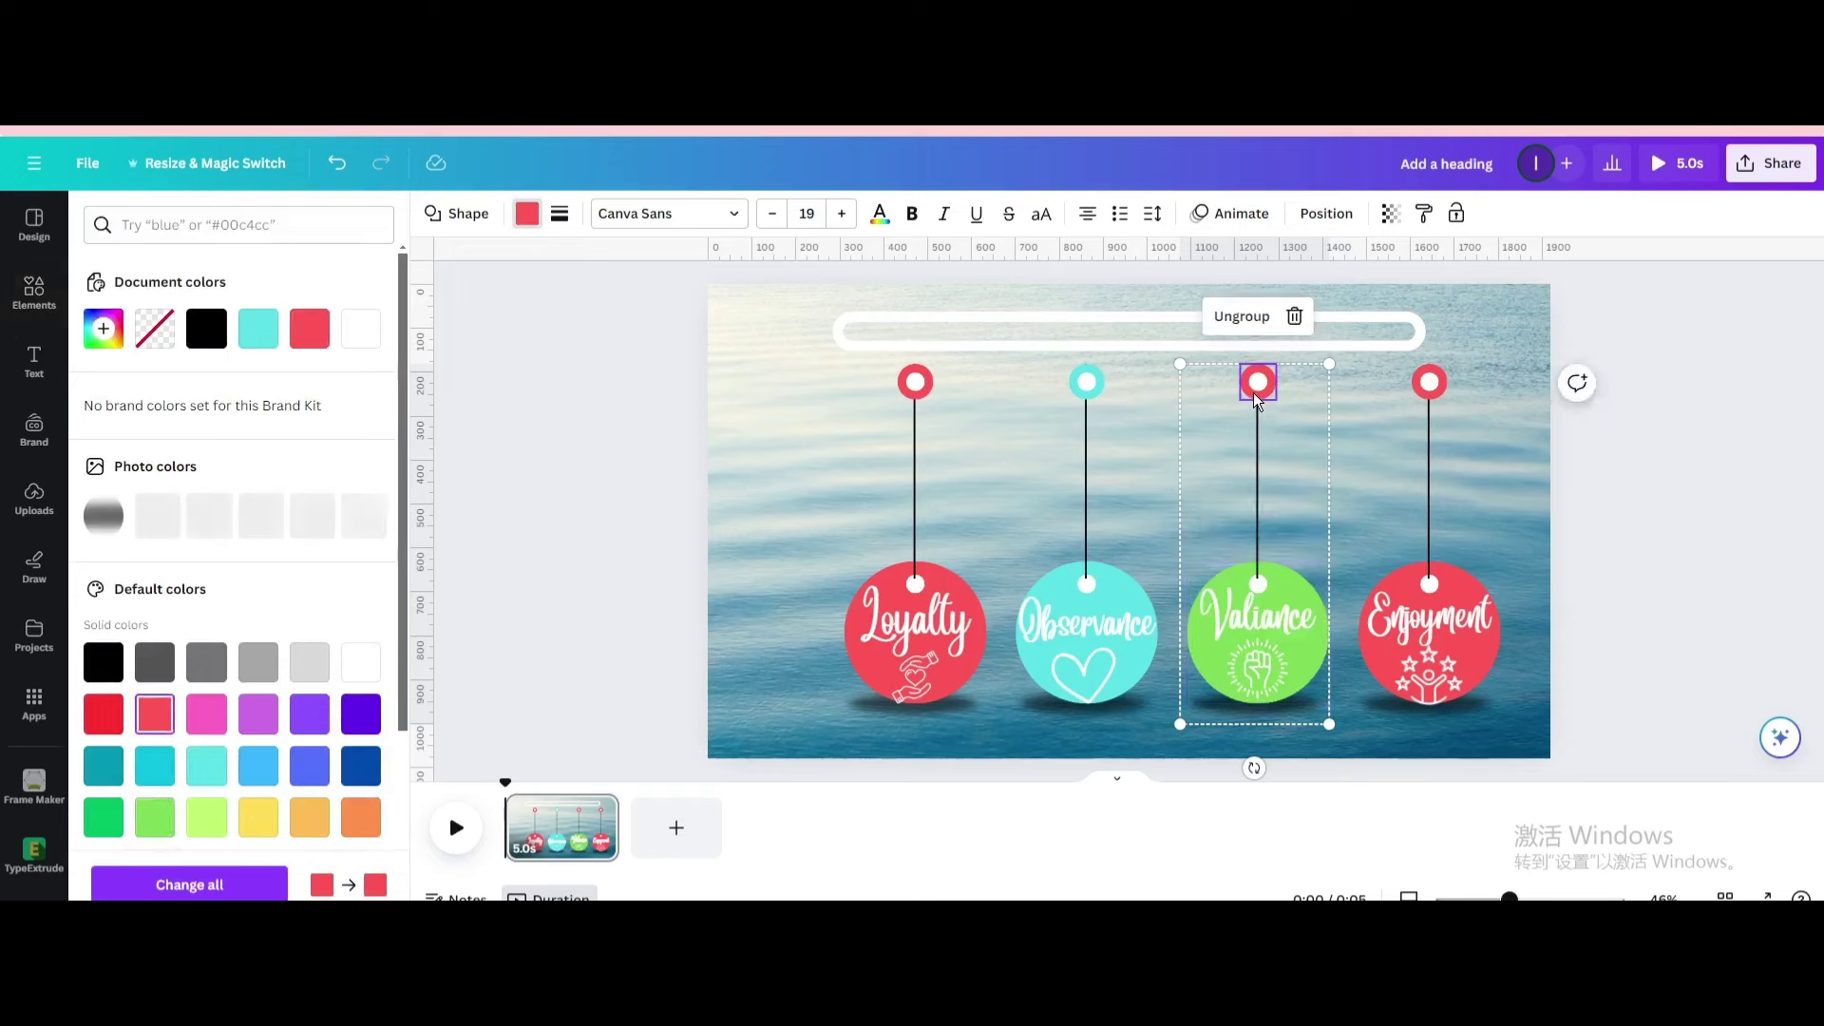
{"action": "left_click", "coordinate": [154, 816]}
- Colour the Enjoyment circle and its small top ring yellow
{"action": "left_click", "coordinate": [1381, 660]}
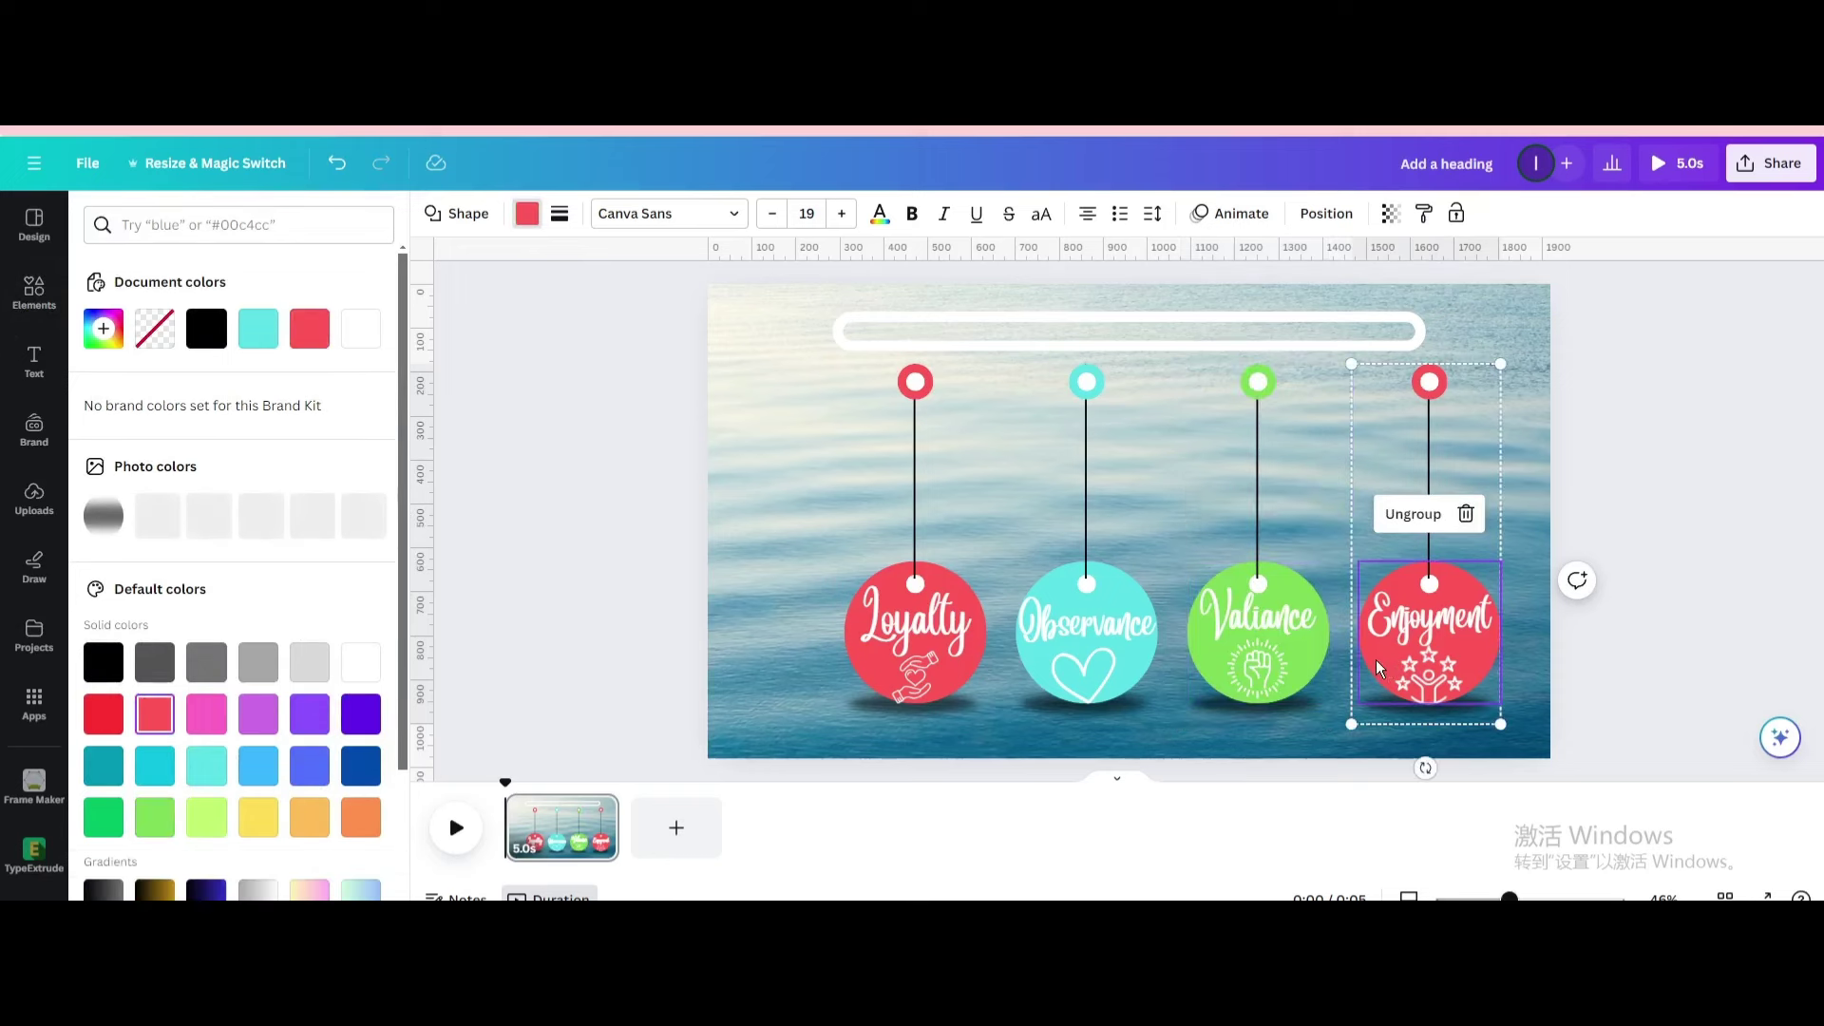
{"action": "left_click", "coordinate": [257, 818]}
{"action": "left_click", "coordinate": [1424, 393]}
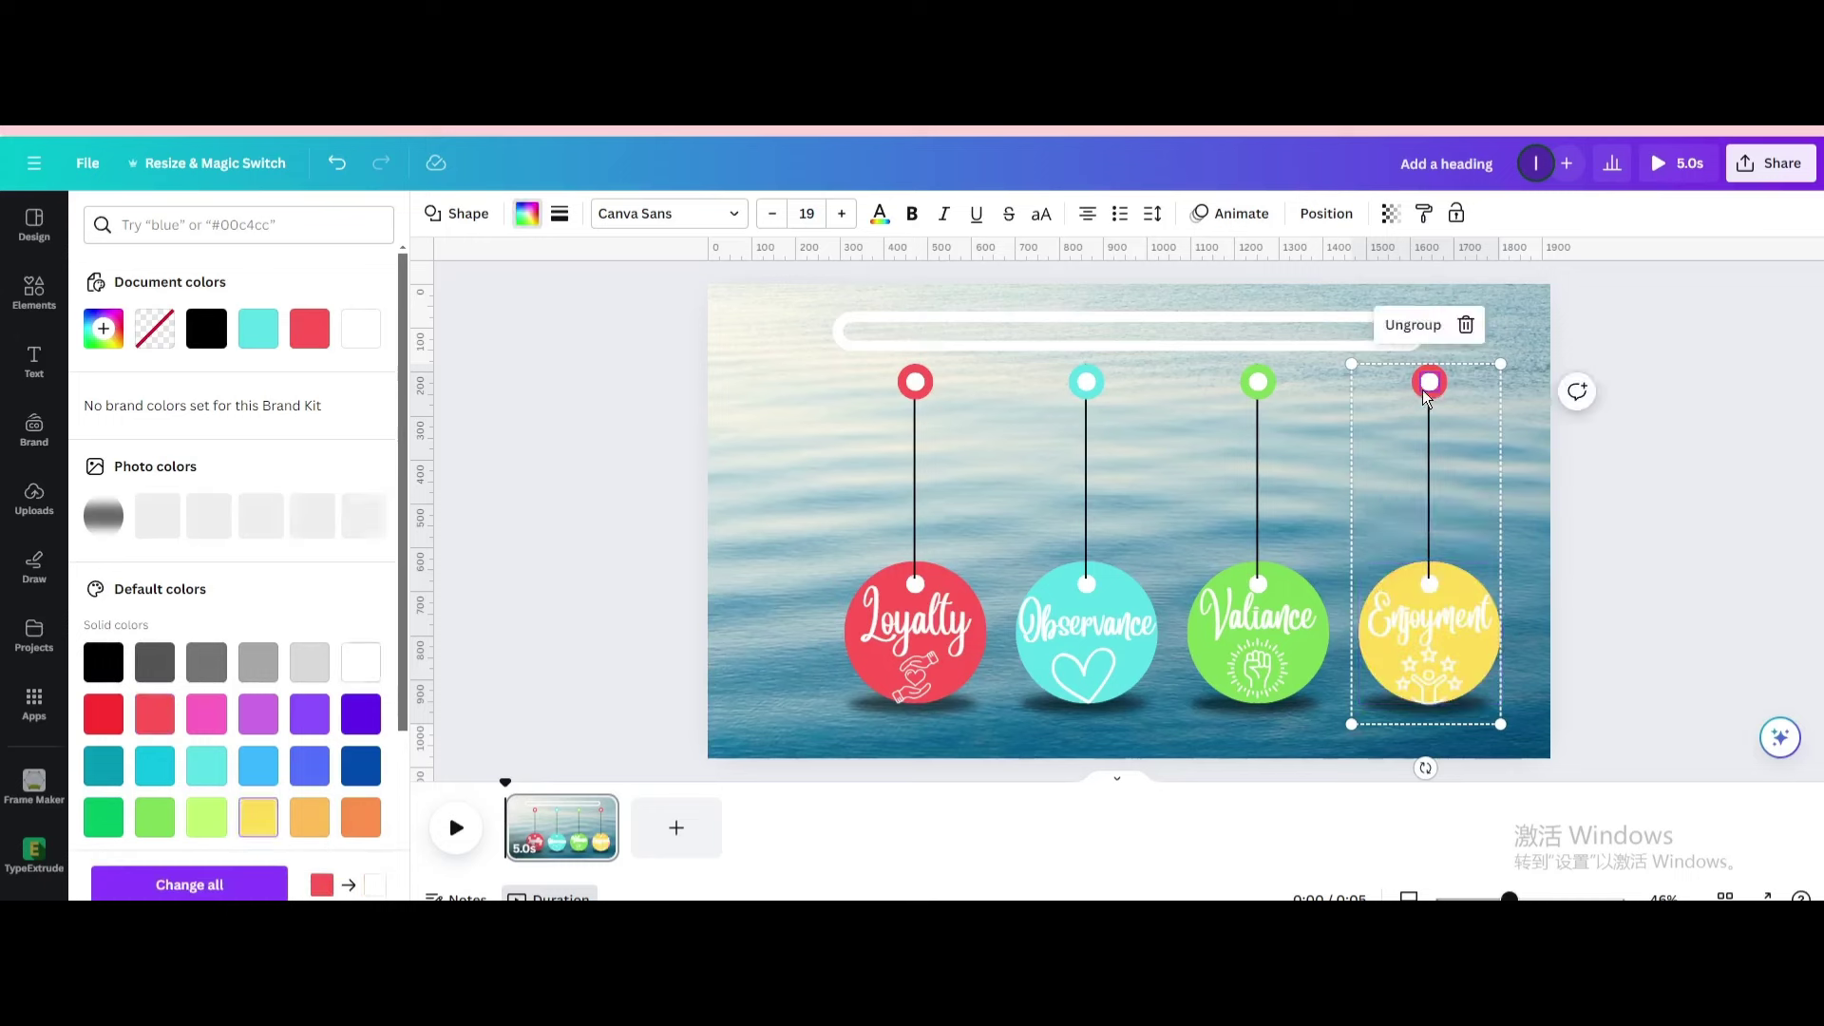
{"action": "left_click", "coordinate": [1420, 395]}
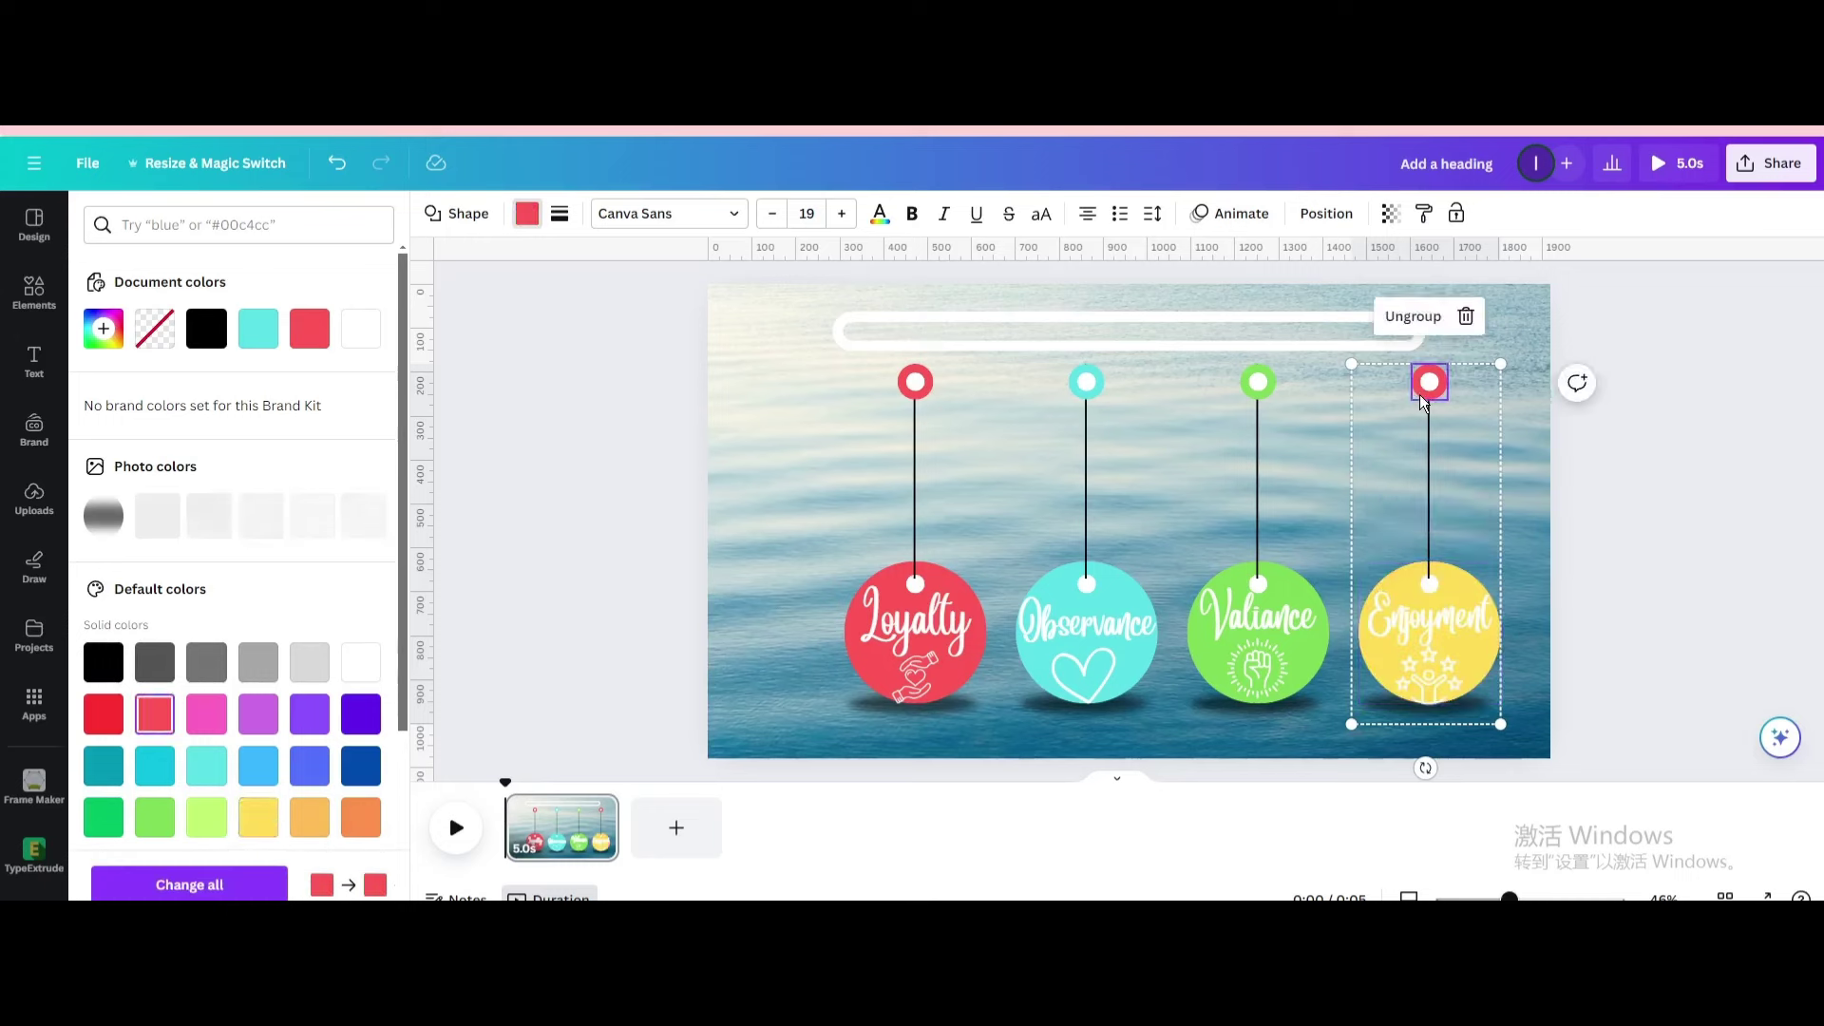
{"action": "left_click", "coordinate": [257, 819]}
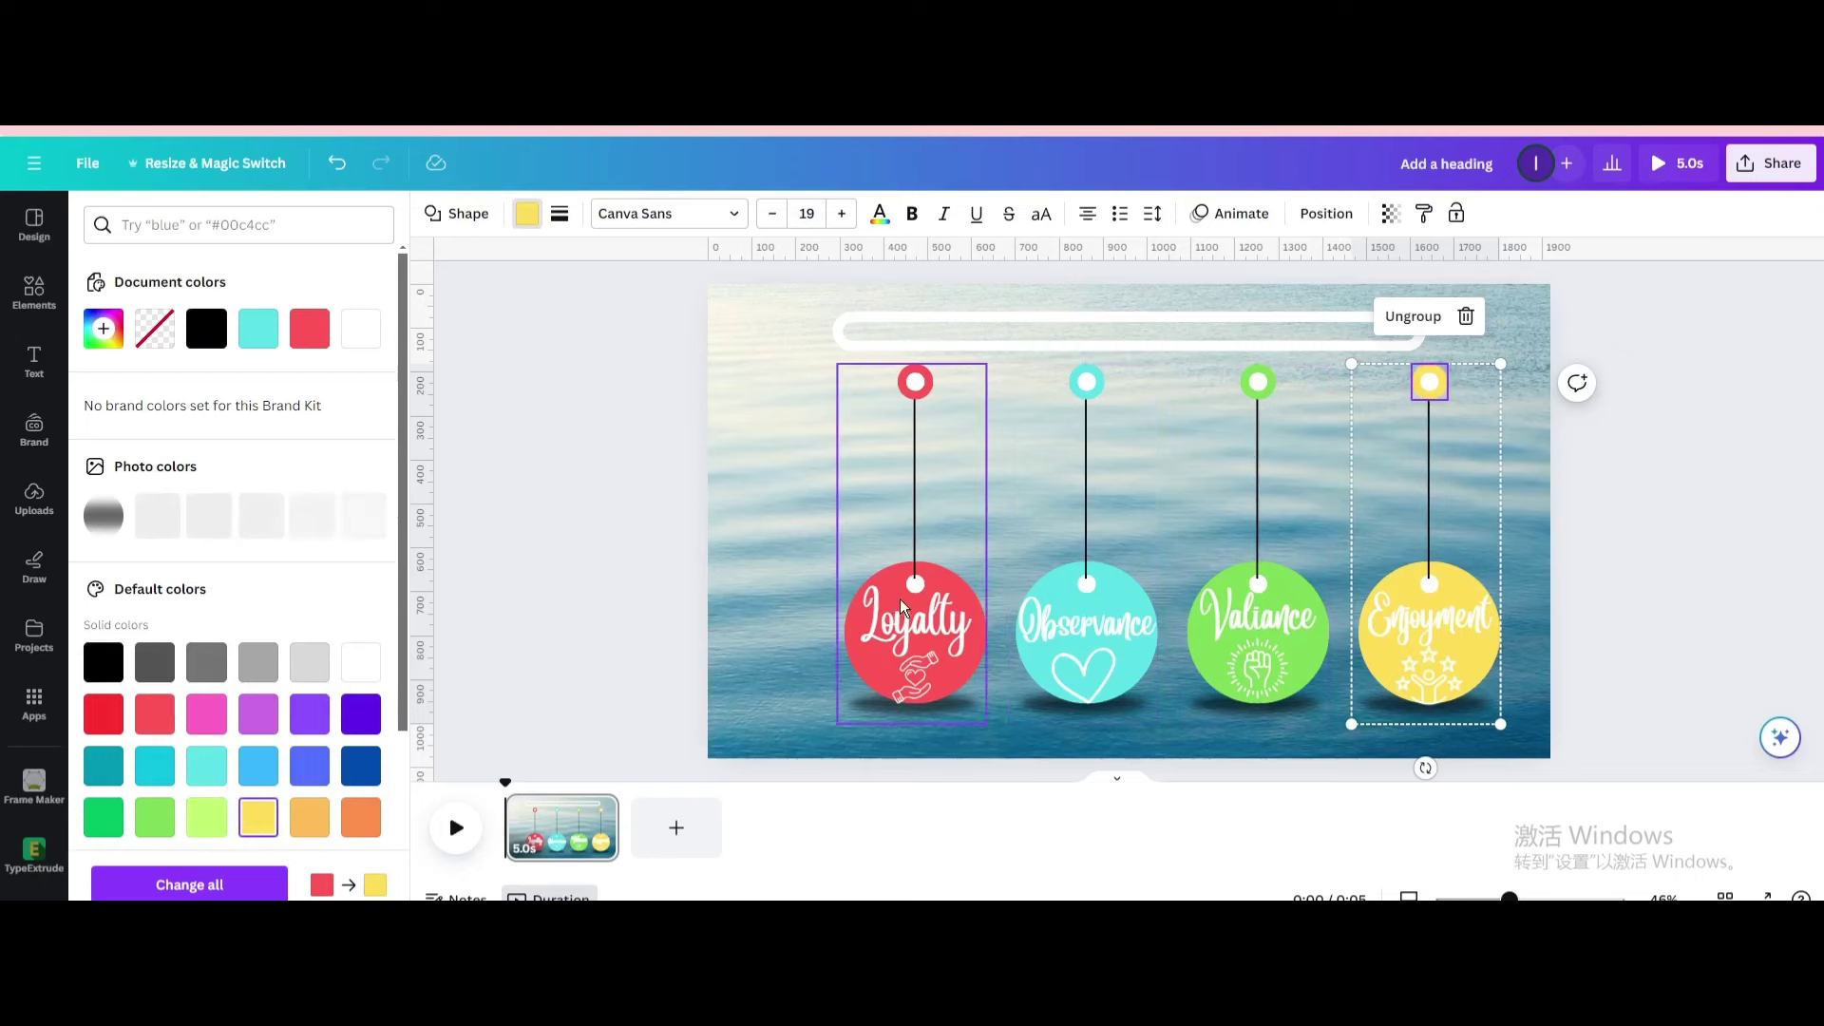
- Add a square shape beside the Loyalty tag and set its transparency to 0
{"action": "left_click_drag", "start_coordinate": [899, 599], "coordinate": [770, 584]}
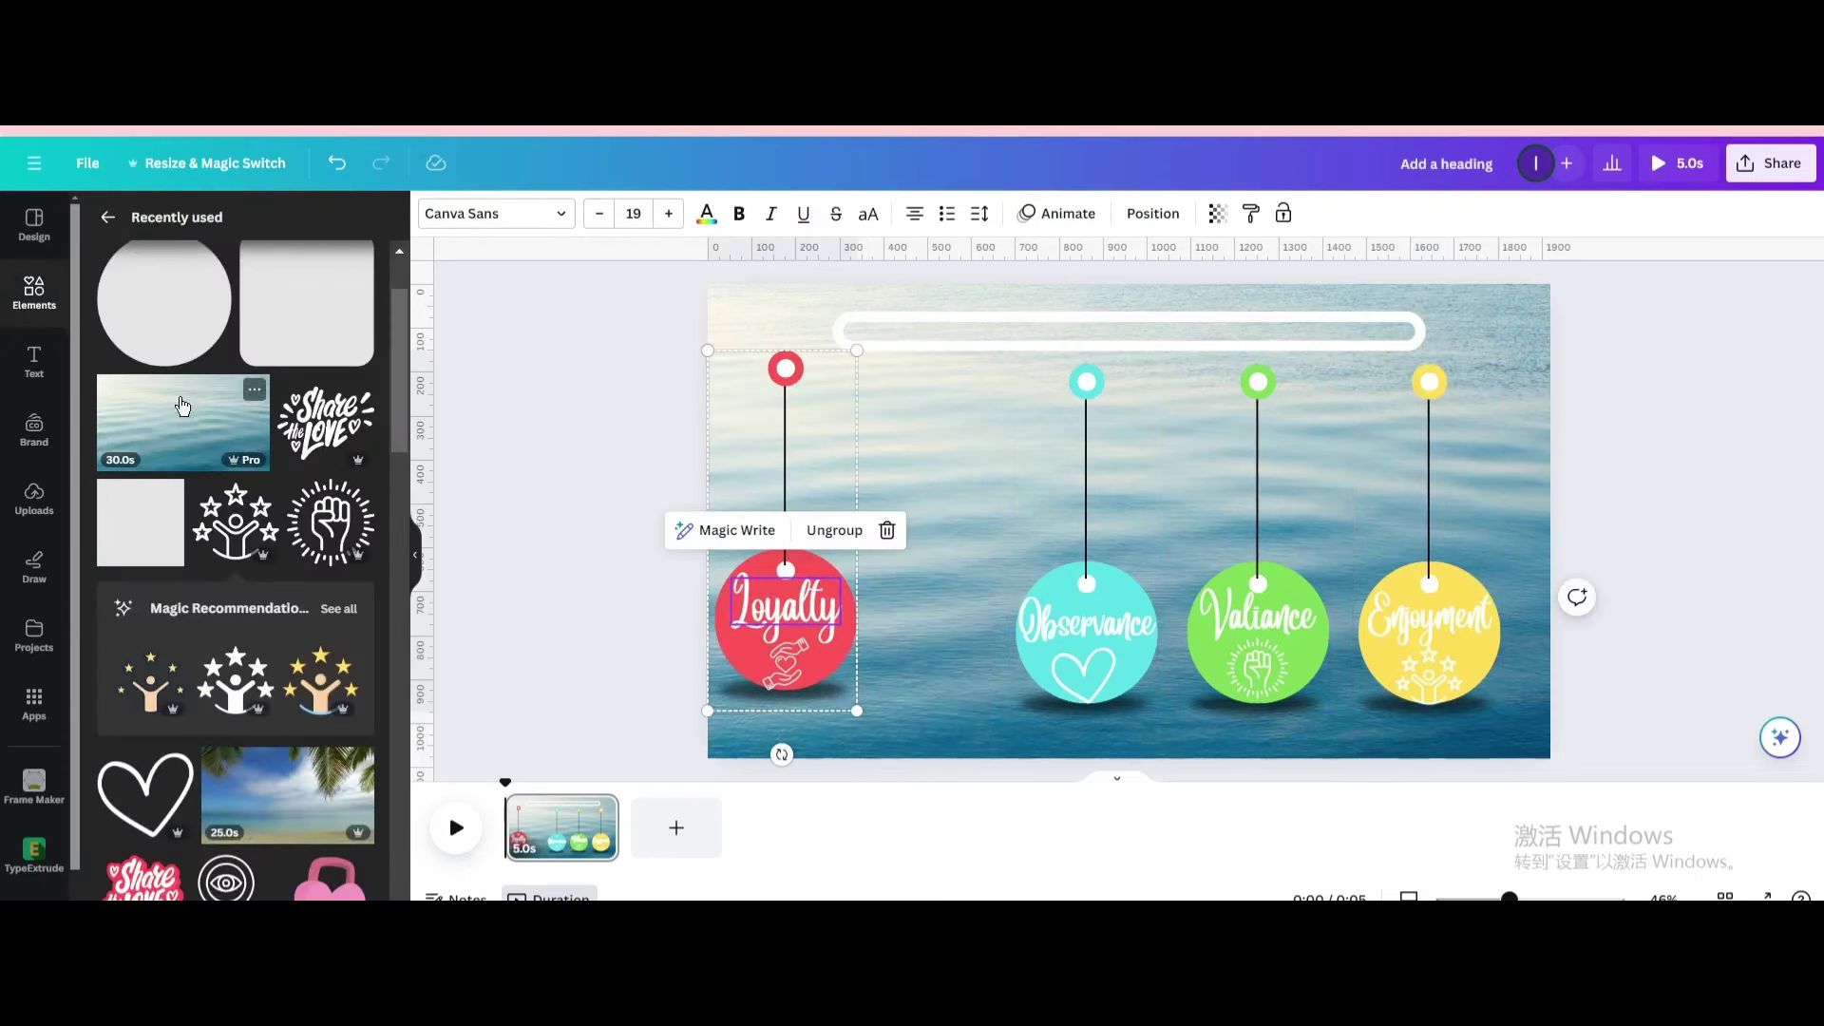
{"action": "left_click", "coordinate": [46, 310]}
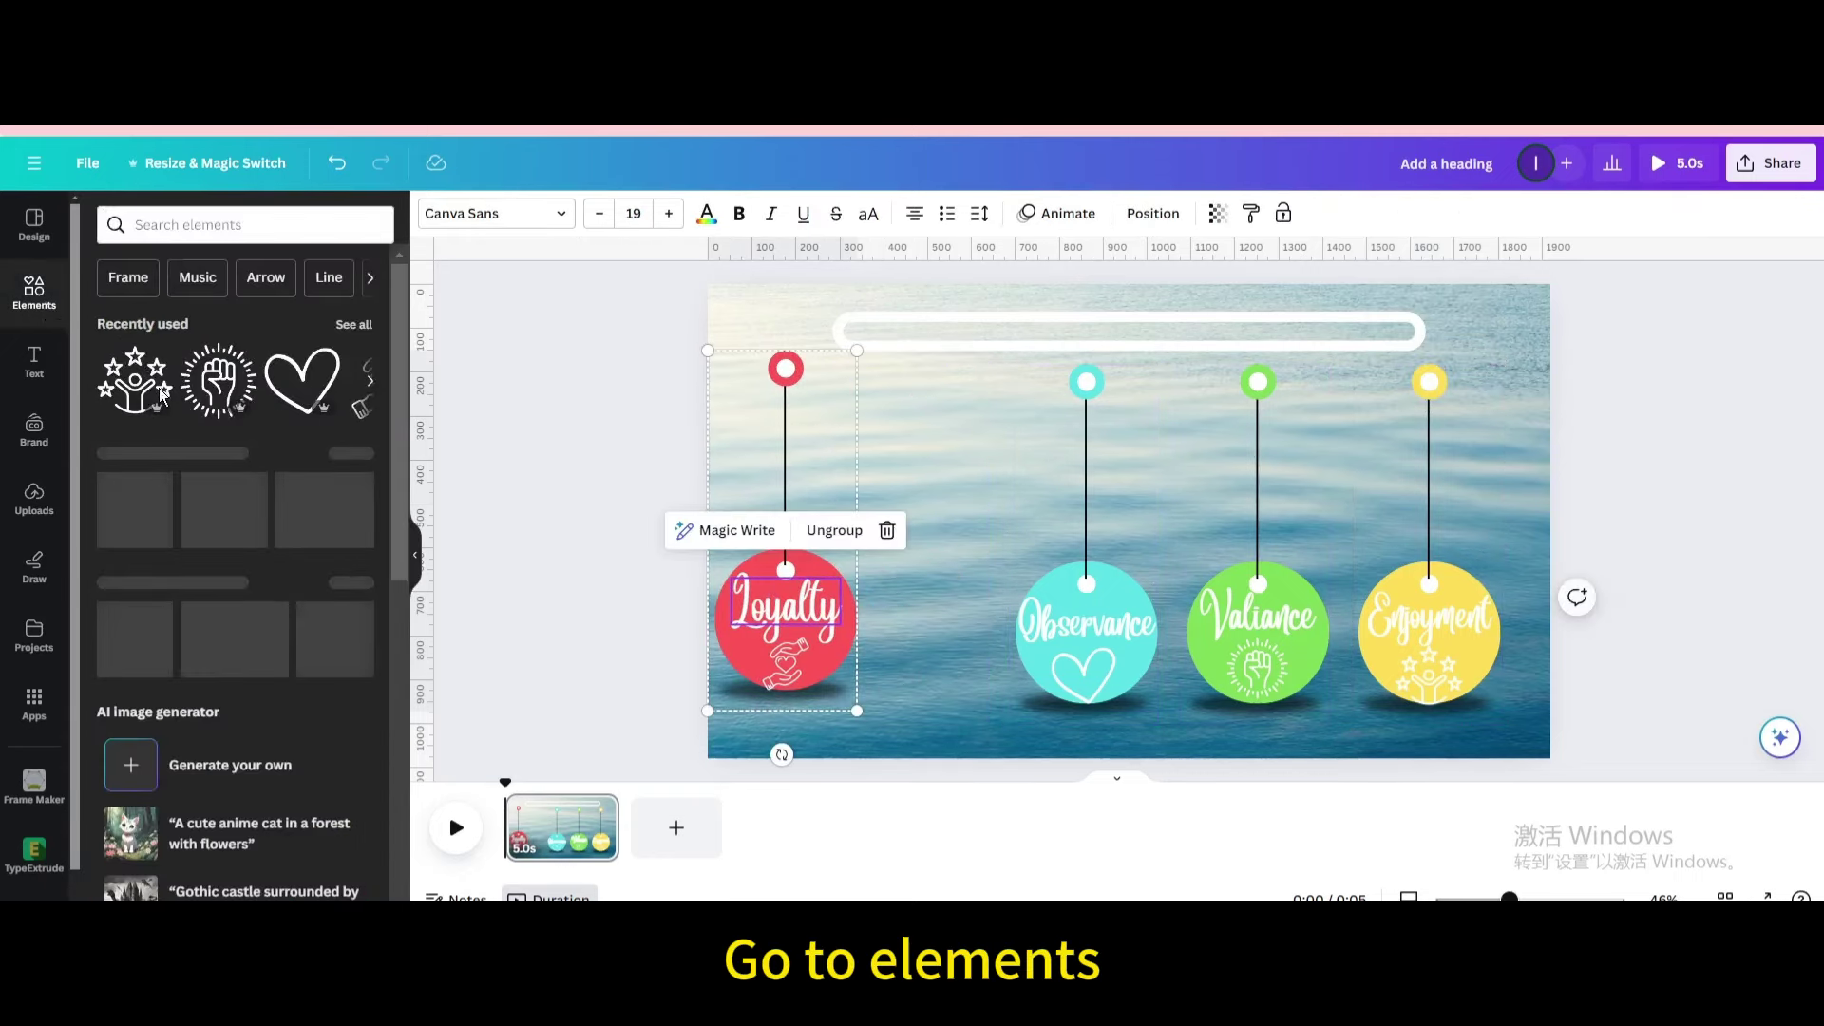
{"action": "scroll", "coordinate": [164, 470], "scroll_direction": "down", "scroll_amount": 3}
{"action": "scroll", "coordinate": [166, 542], "scroll_direction": "down", "scroll_amount": 3}
{"action": "scroll", "coordinate": [168, 618], "scroll_direction": "down", "scroll_amount": 2}
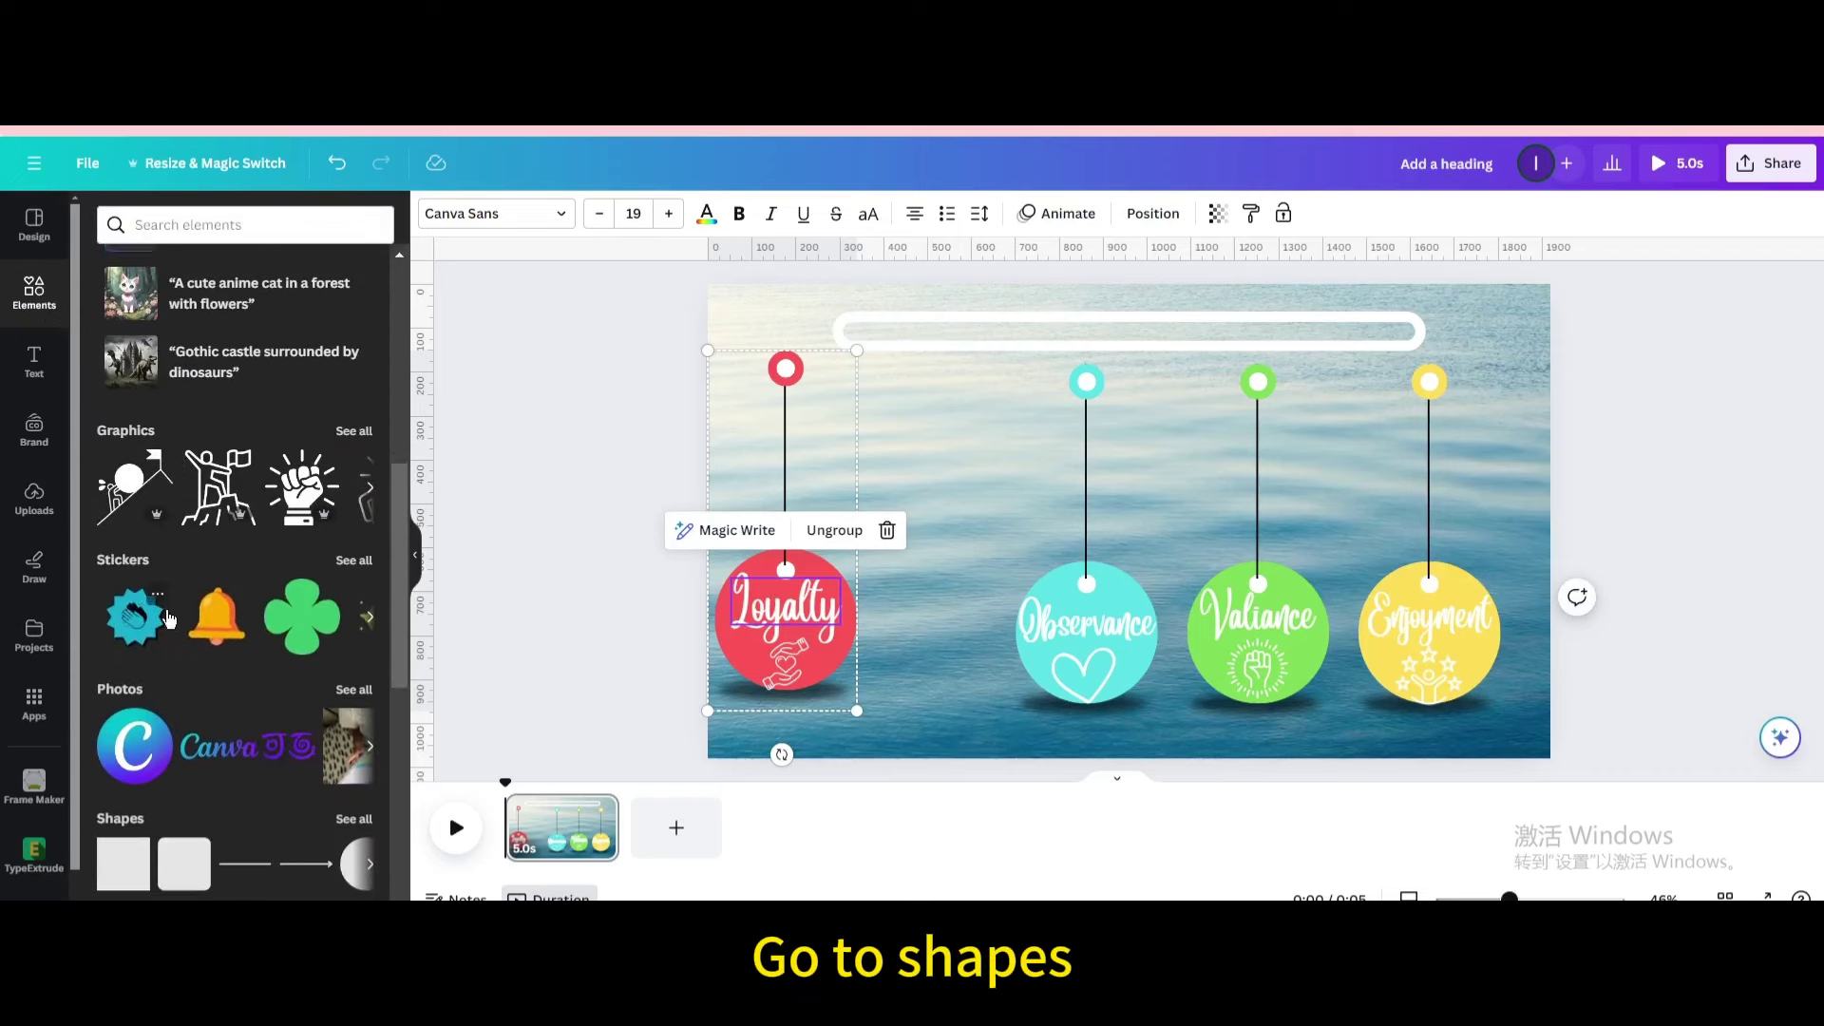
{"action": "scroll", "coordinate": [167, 619], "scroll_direction": "down", "scroll_amount": 2}
{"action": "left_click", "coordinate": [126, 634]}
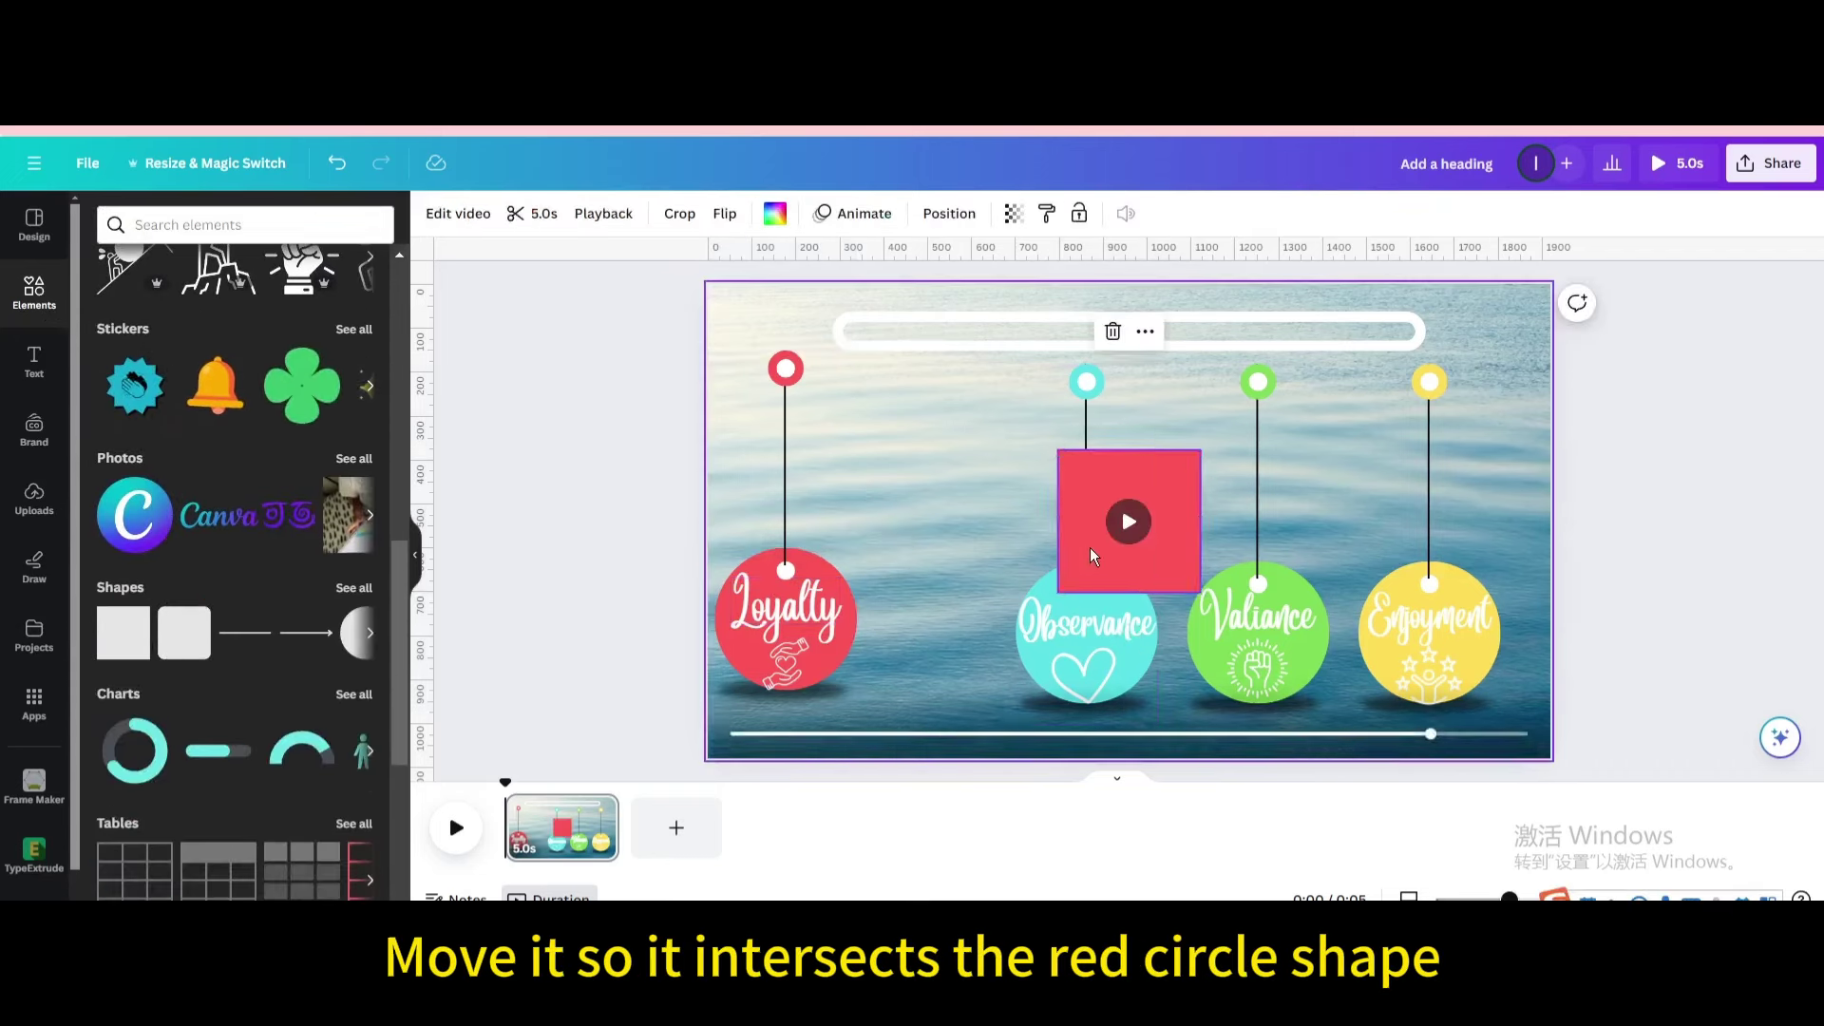
{"action": "mouse_move", "coordinate": [1091, 548]}
{"action": "left_mouse_down"}
{"action": "mouse_move", "coordinate": [1012, 595]}
{"action": "mouse_move", "coordinate": [806, 651]}
{"action": "mouse_move", "coordinate": [822, 647]}
{"action": "left_mouse_up"}
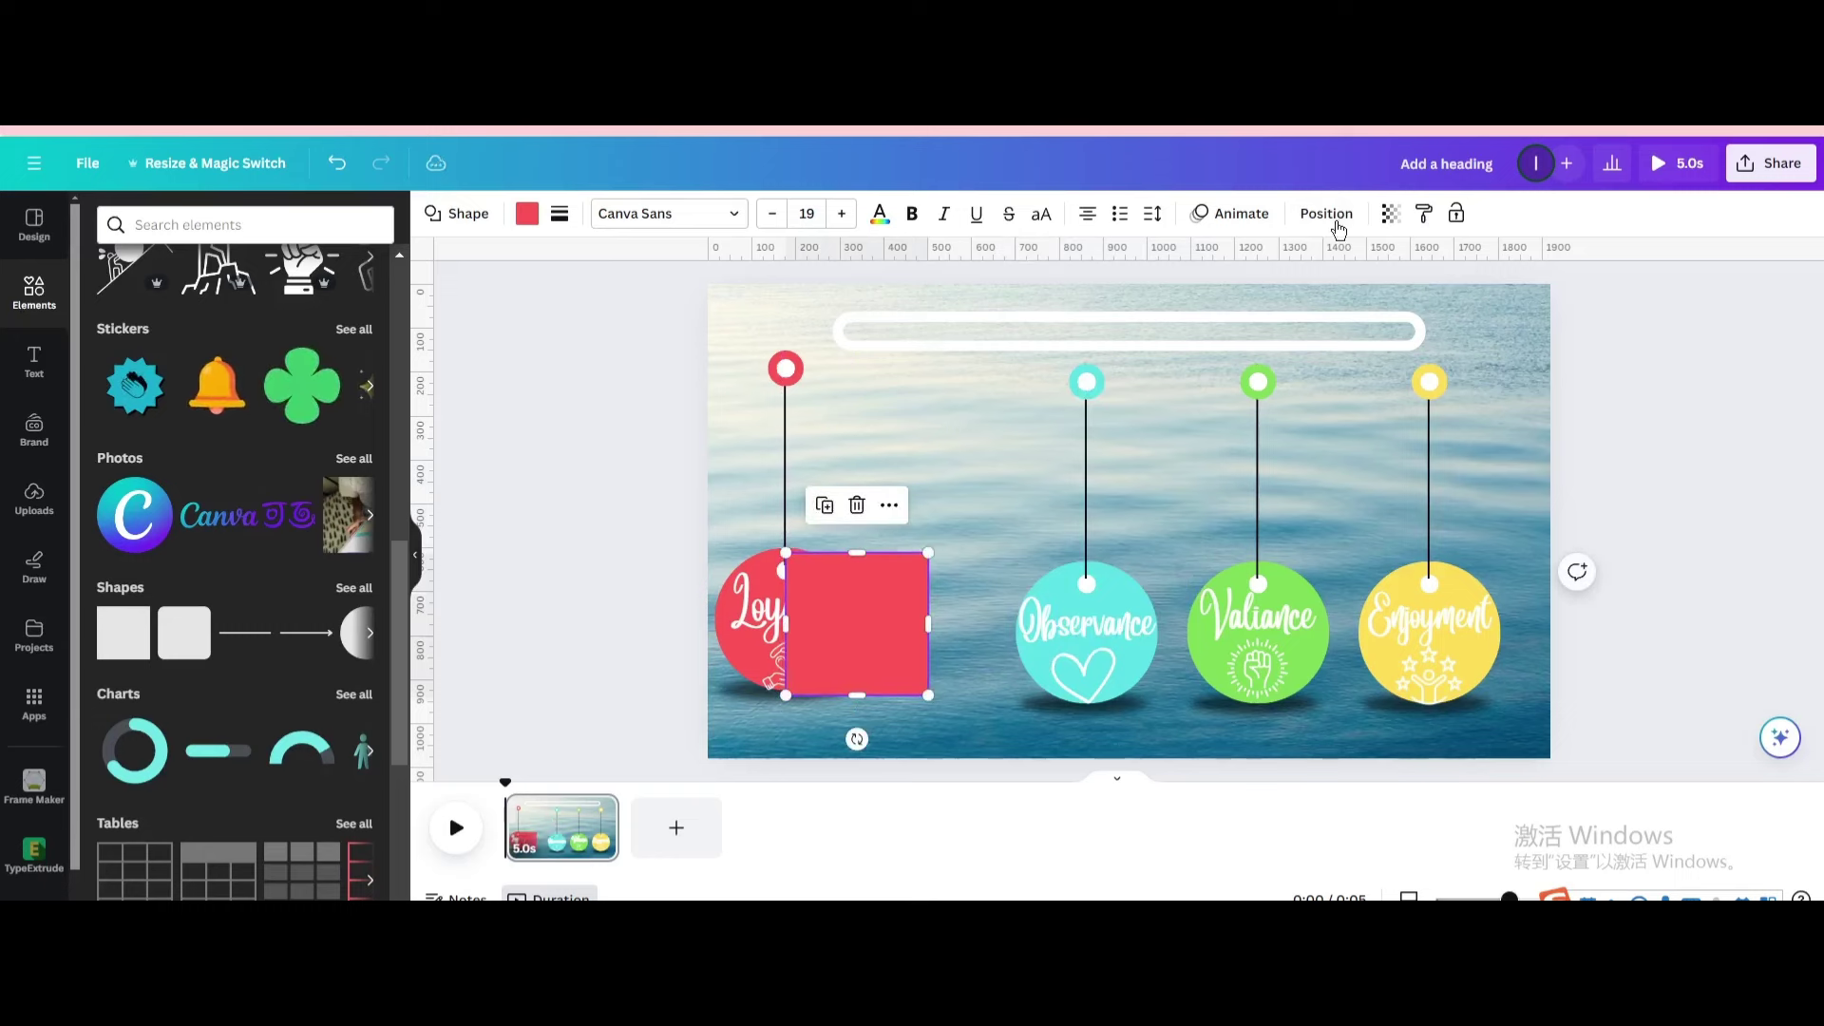
{"action": "left_click", "coordinate": [1388, 213]}
{"action": "left_click_drag", "start_coordinate": [1344, 296], "coordinate": [1013, 351]}
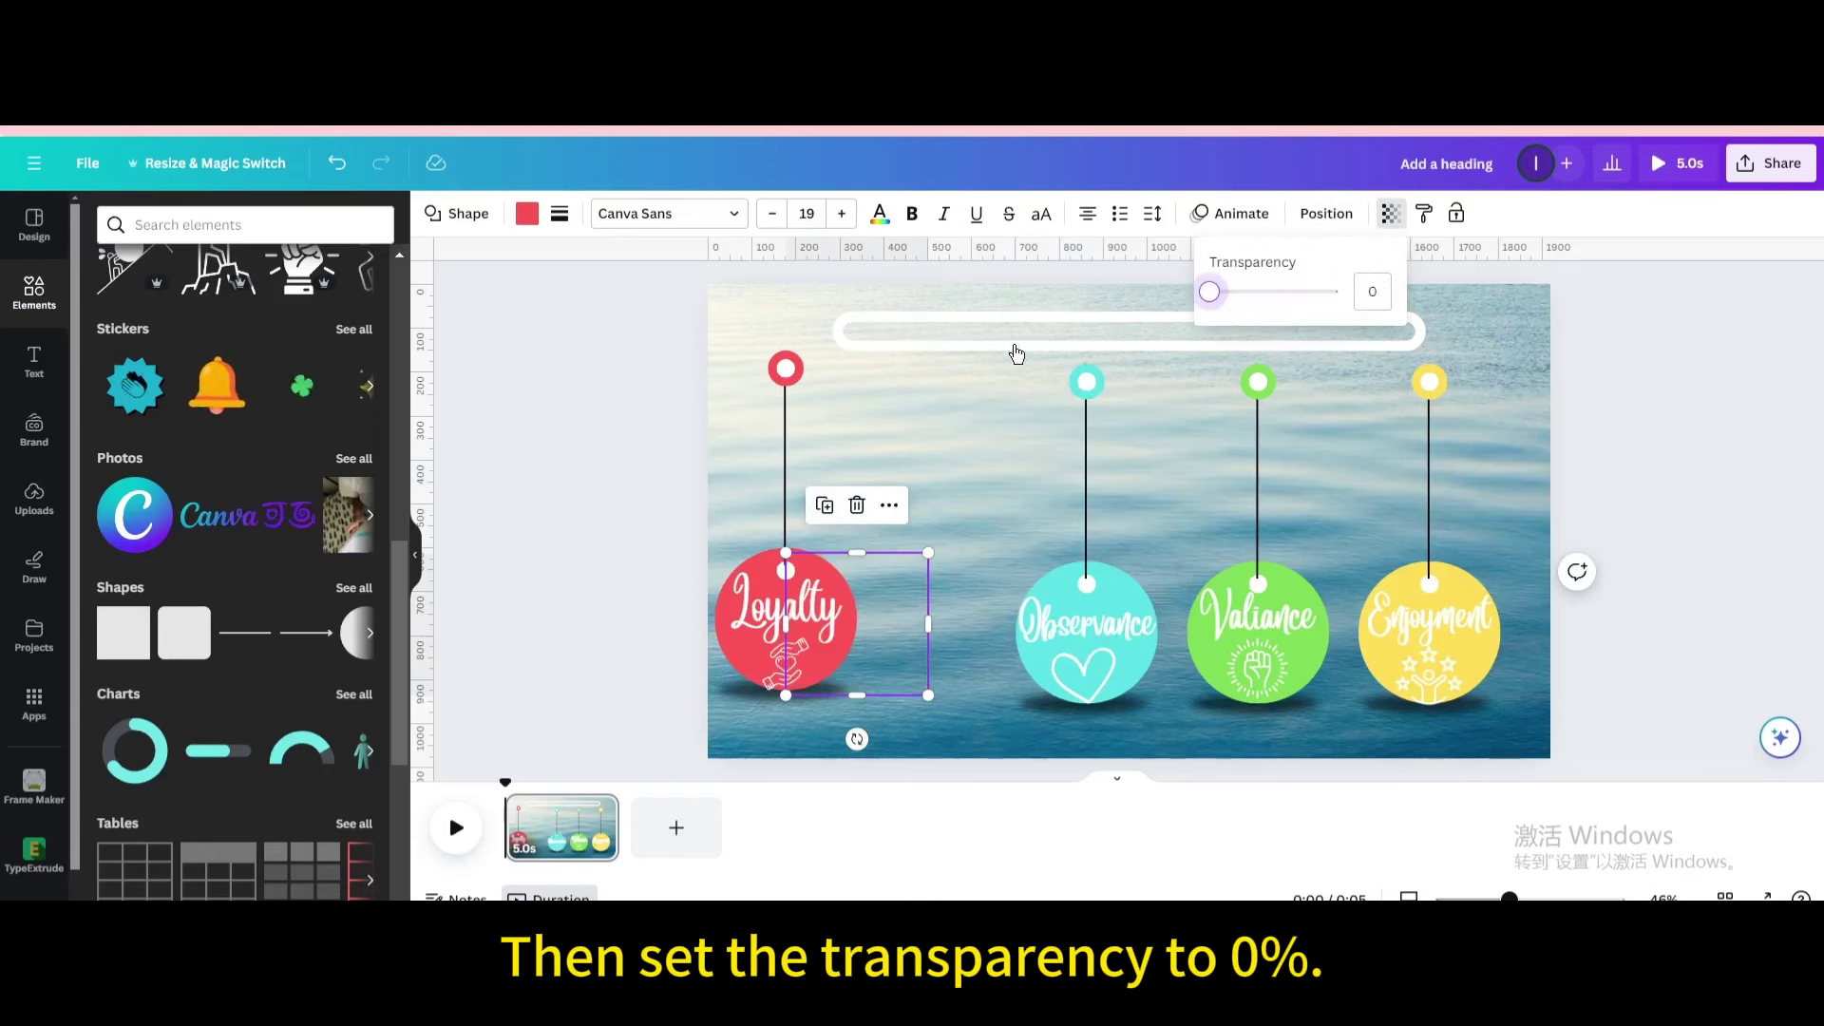
- Duplicate the transparent square, group one with Loyalty, and move that group off-page left
{"action": "left_click", "coordinate": [825, 506]}
{"action": "left_click_drag", "start_coordinate": [863, 546], "coordinate": [985, 419]}
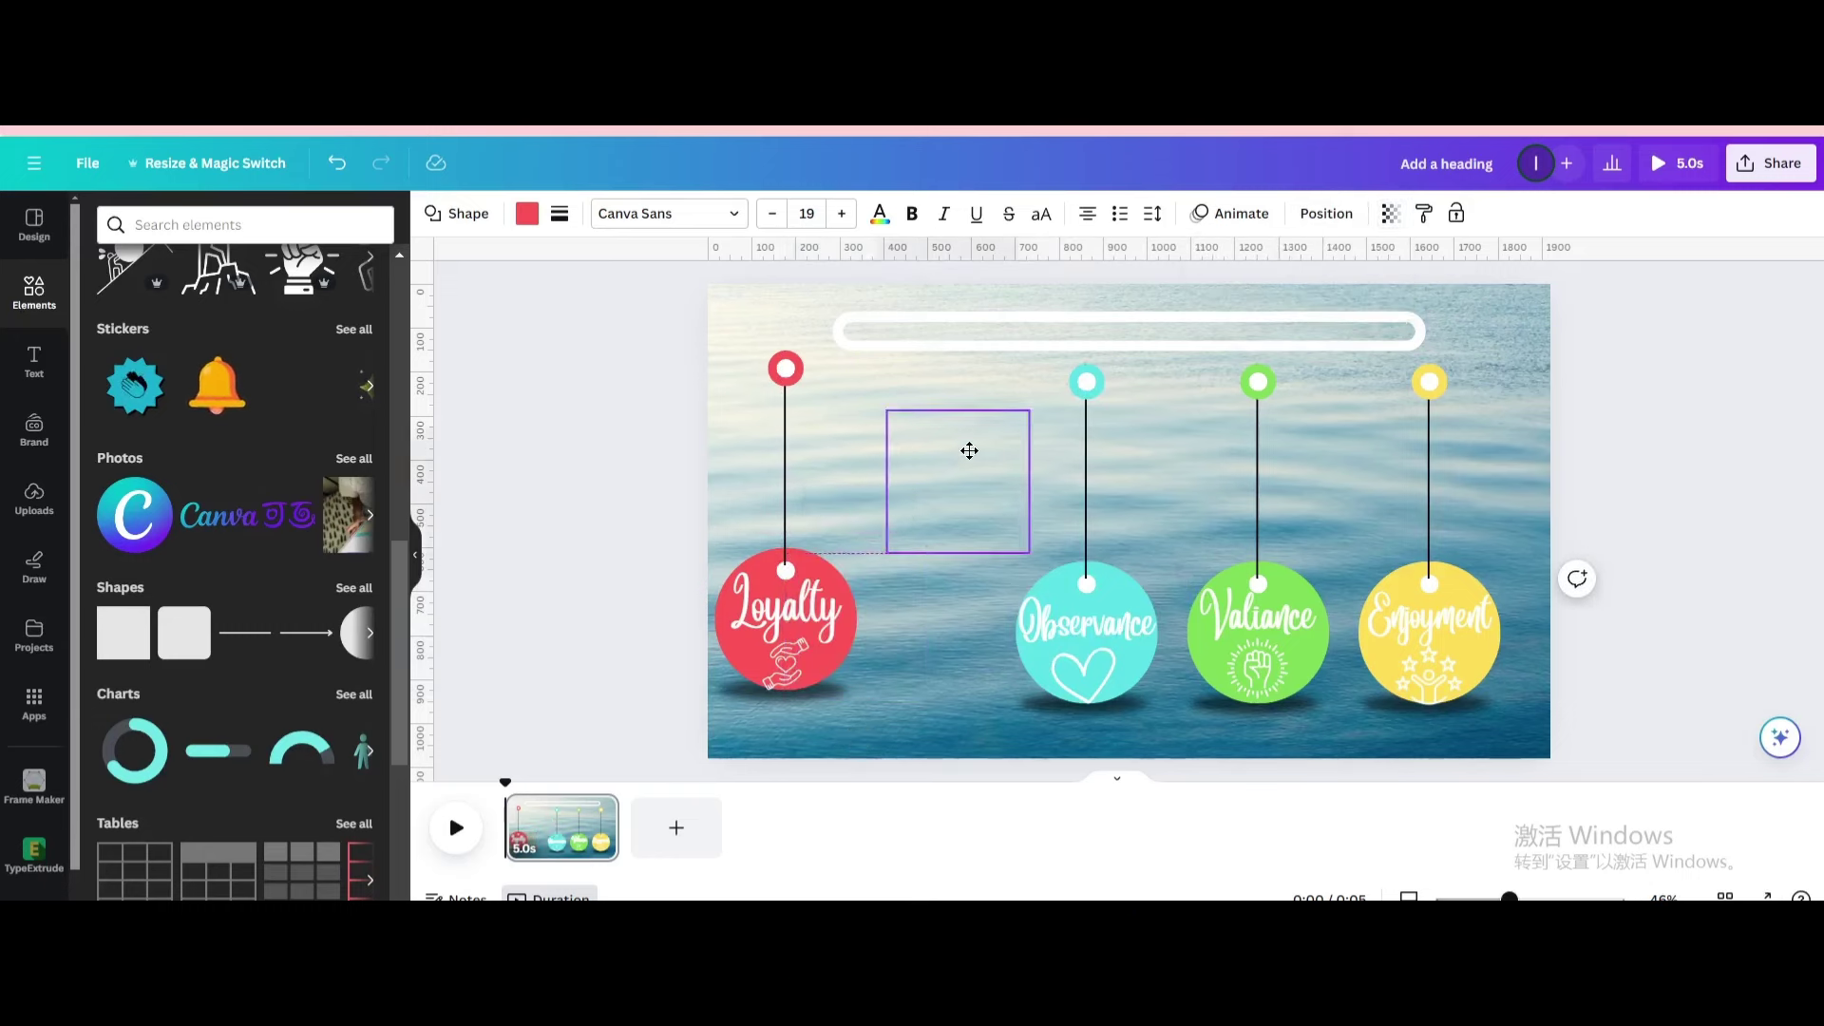
{"action": "left_click_drag", "start_coordinate": [794, 770], "coordinate": [748, 370]}
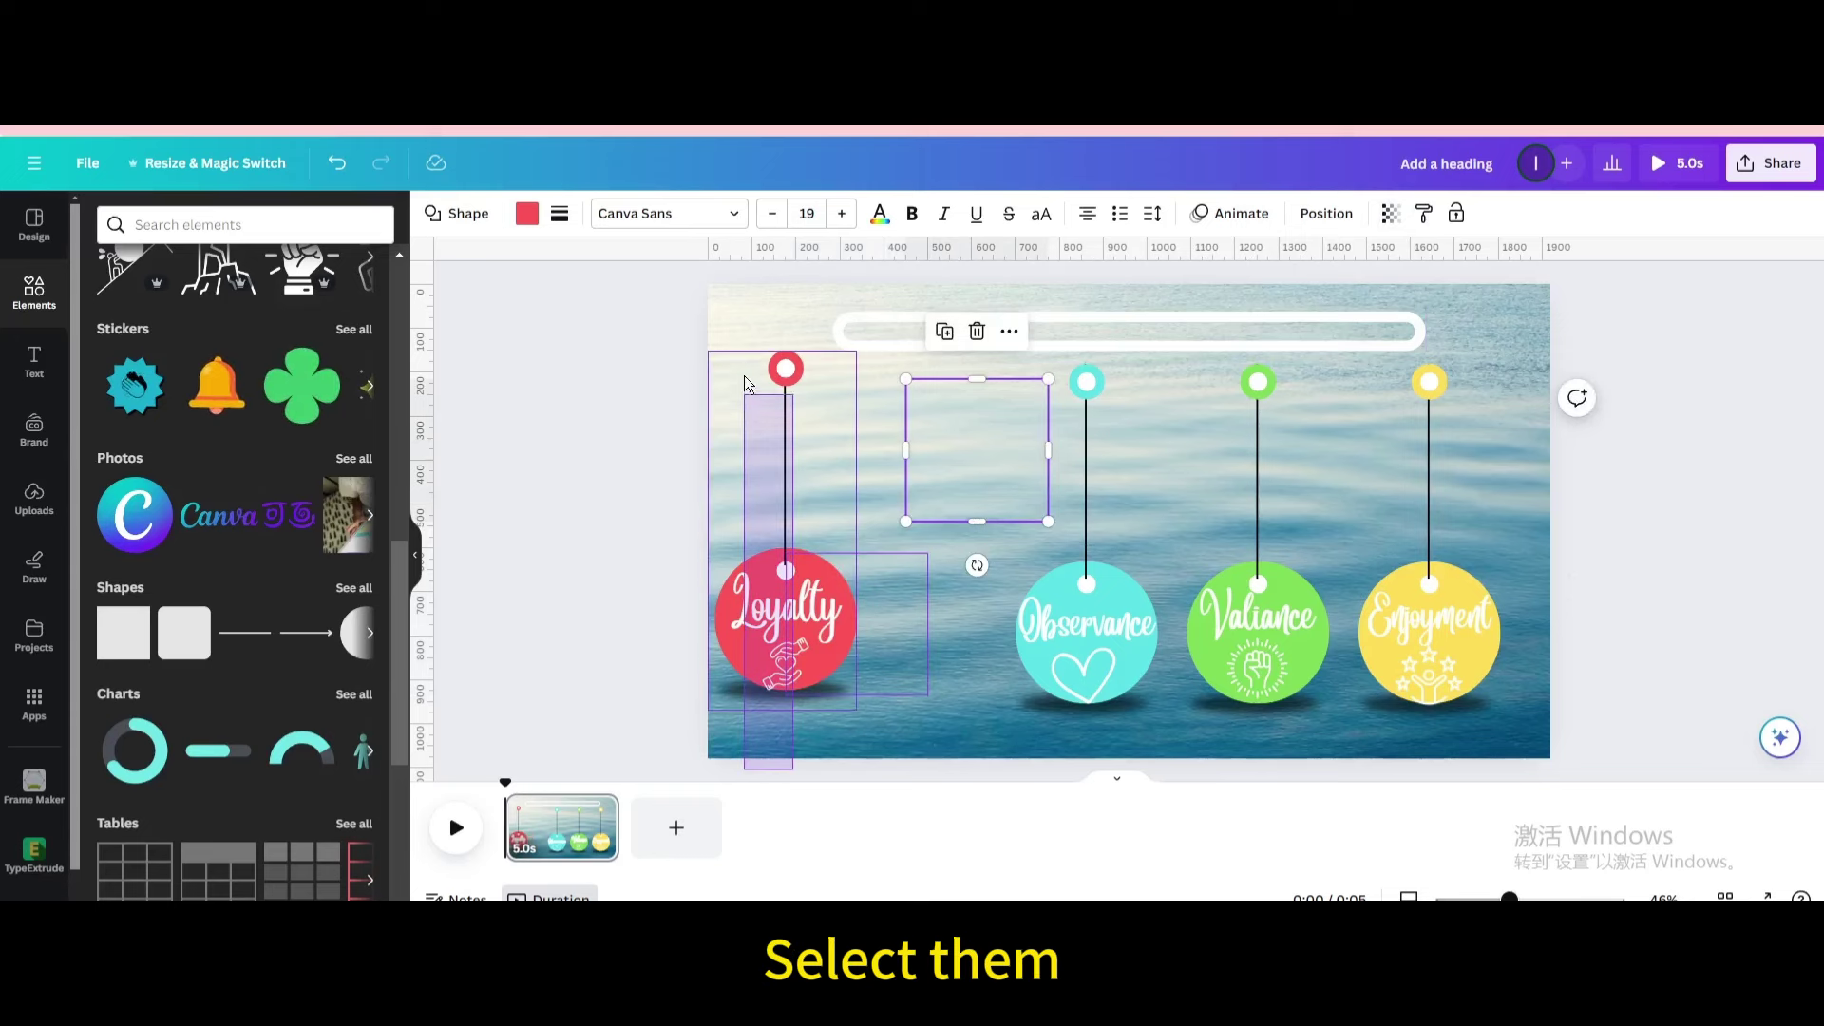
{"action": "left_click", "coordinate": [768, 303]}
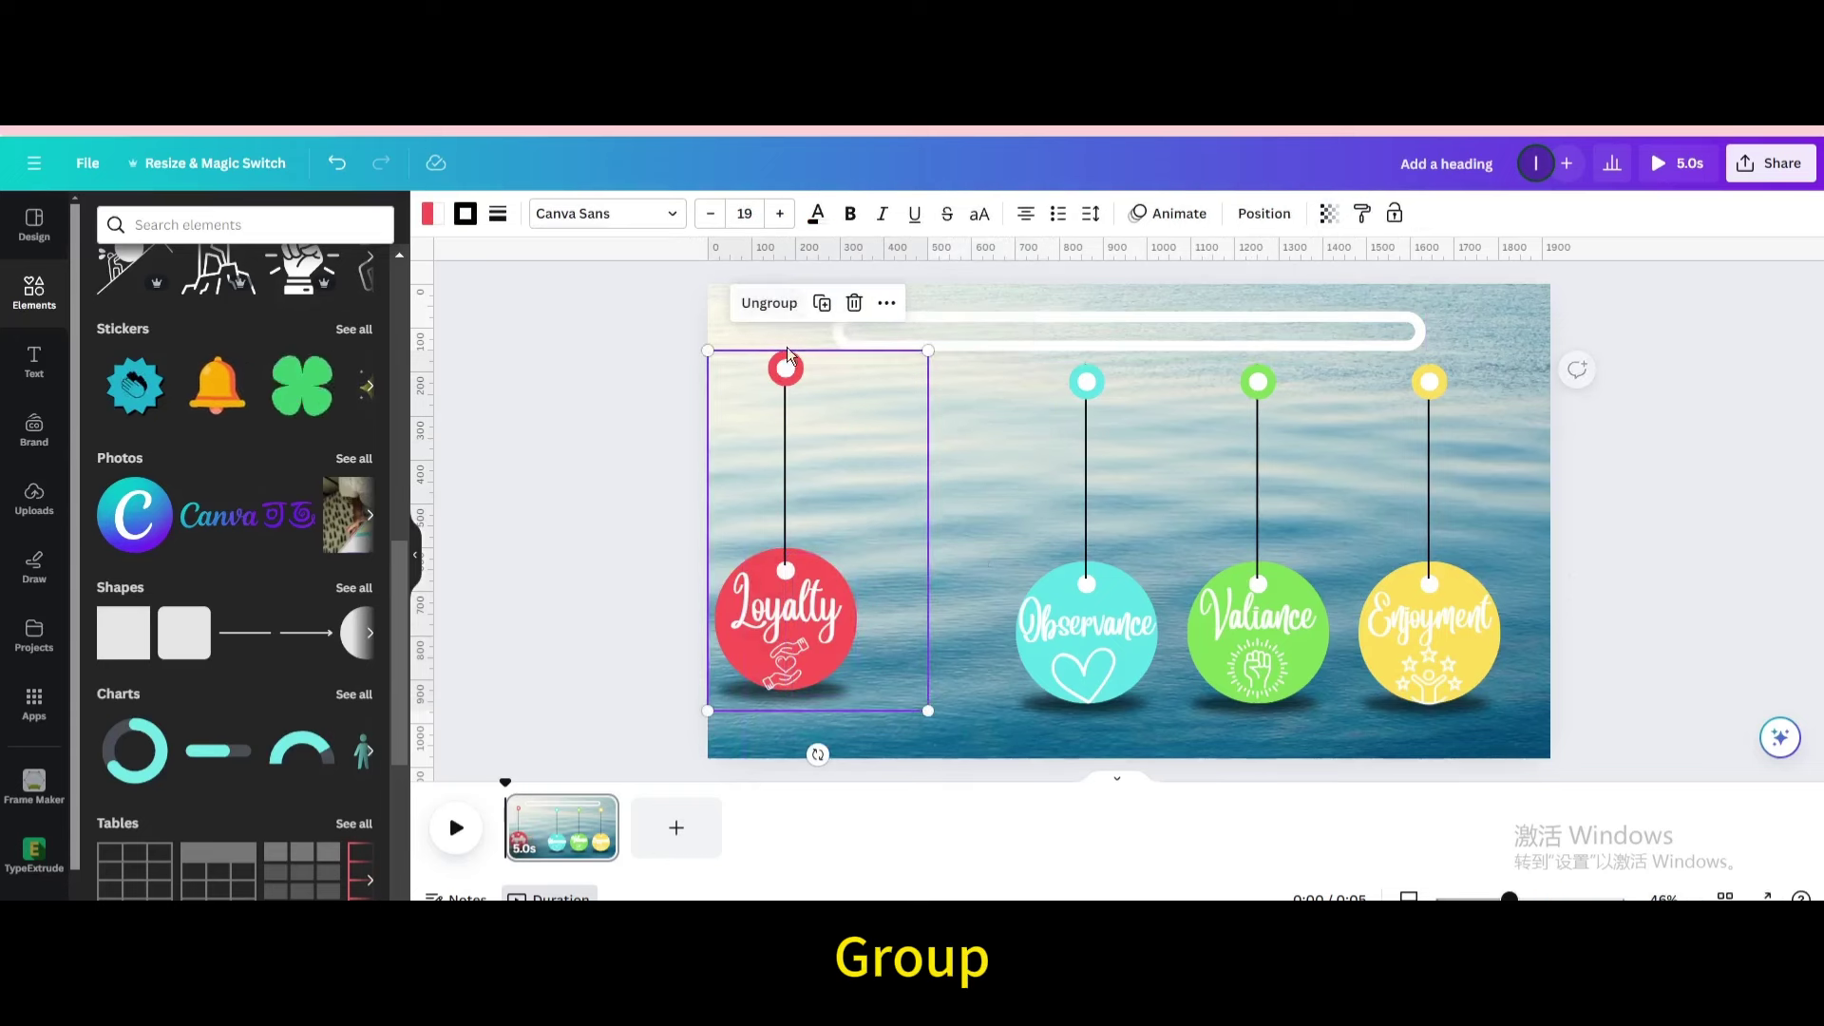
{"action": "mouse_move", "coordinate": [787, 501]}
{"action": "left_mouse_down"}
{"action": "mouse_move", "coordinate": [790, 457]}
{"action": "mouse_move", "coordinate": [773, 457]}
{"action": "mouse_move", "coordinate": [860, 458]}
{"action": "mouse_move", "coordinate": [745, 436]}
{"action": "mouse_move", "coordinate": [611, 452]}
{"action": "left_mouse_up"}
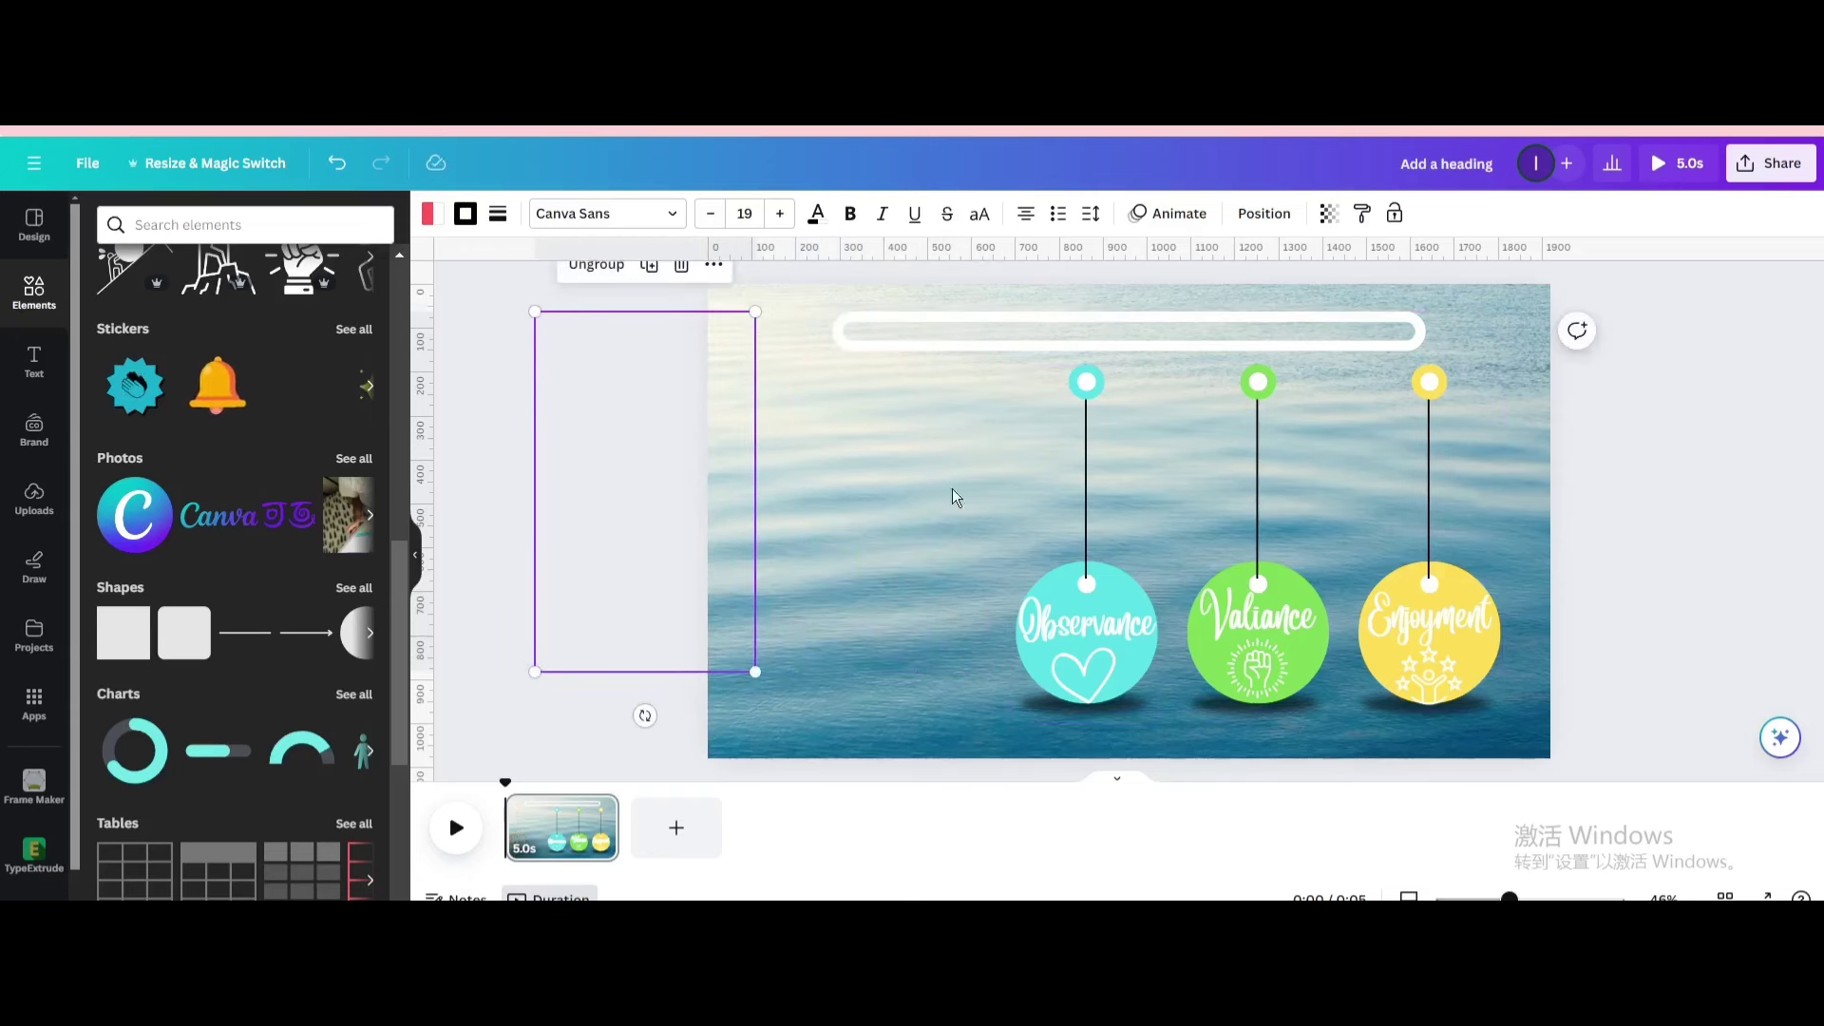
- Group the Observance tag with a transparent square and park it beyond the left edge
{"action": "left_click_drag", "start_coordinate": [1105, 586], "coordinate": [910, 554]}
{"action": "left_click", "coordinate": [972, 442]}
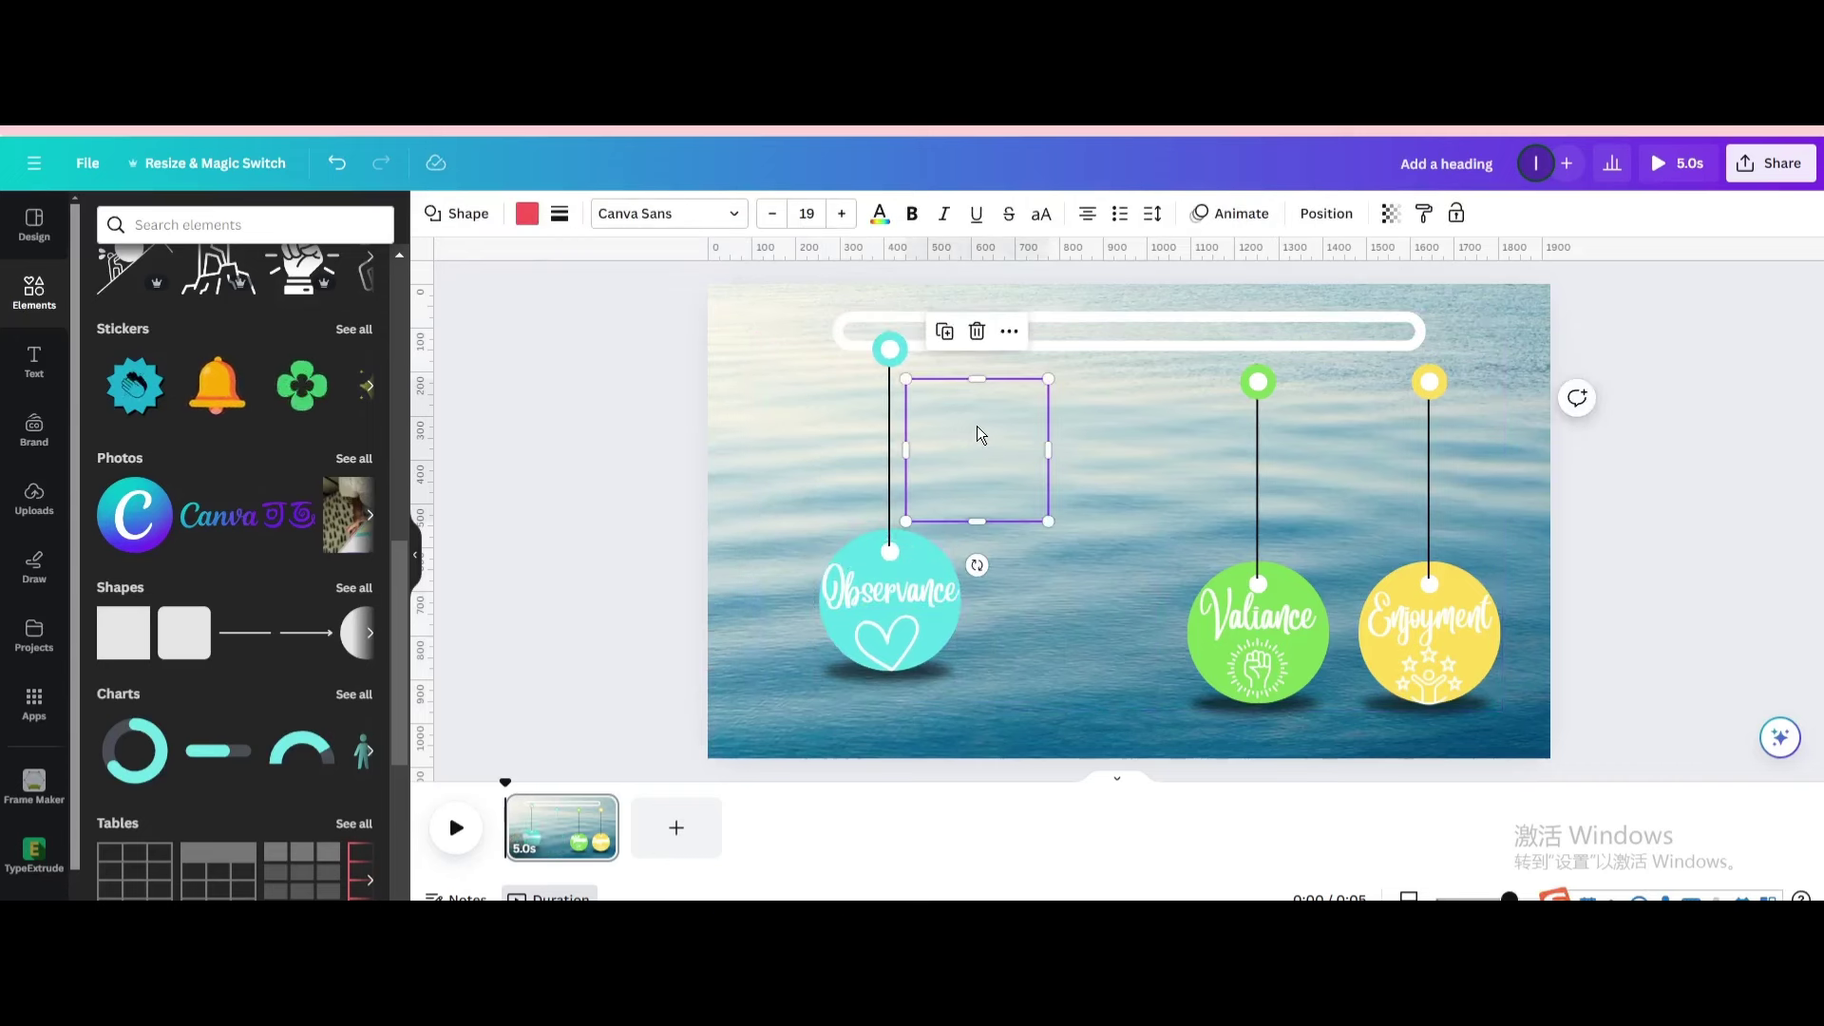
{"action": "left_click_drag", "start_coordinate": [977, 434], "coordinate": [977, 566]}
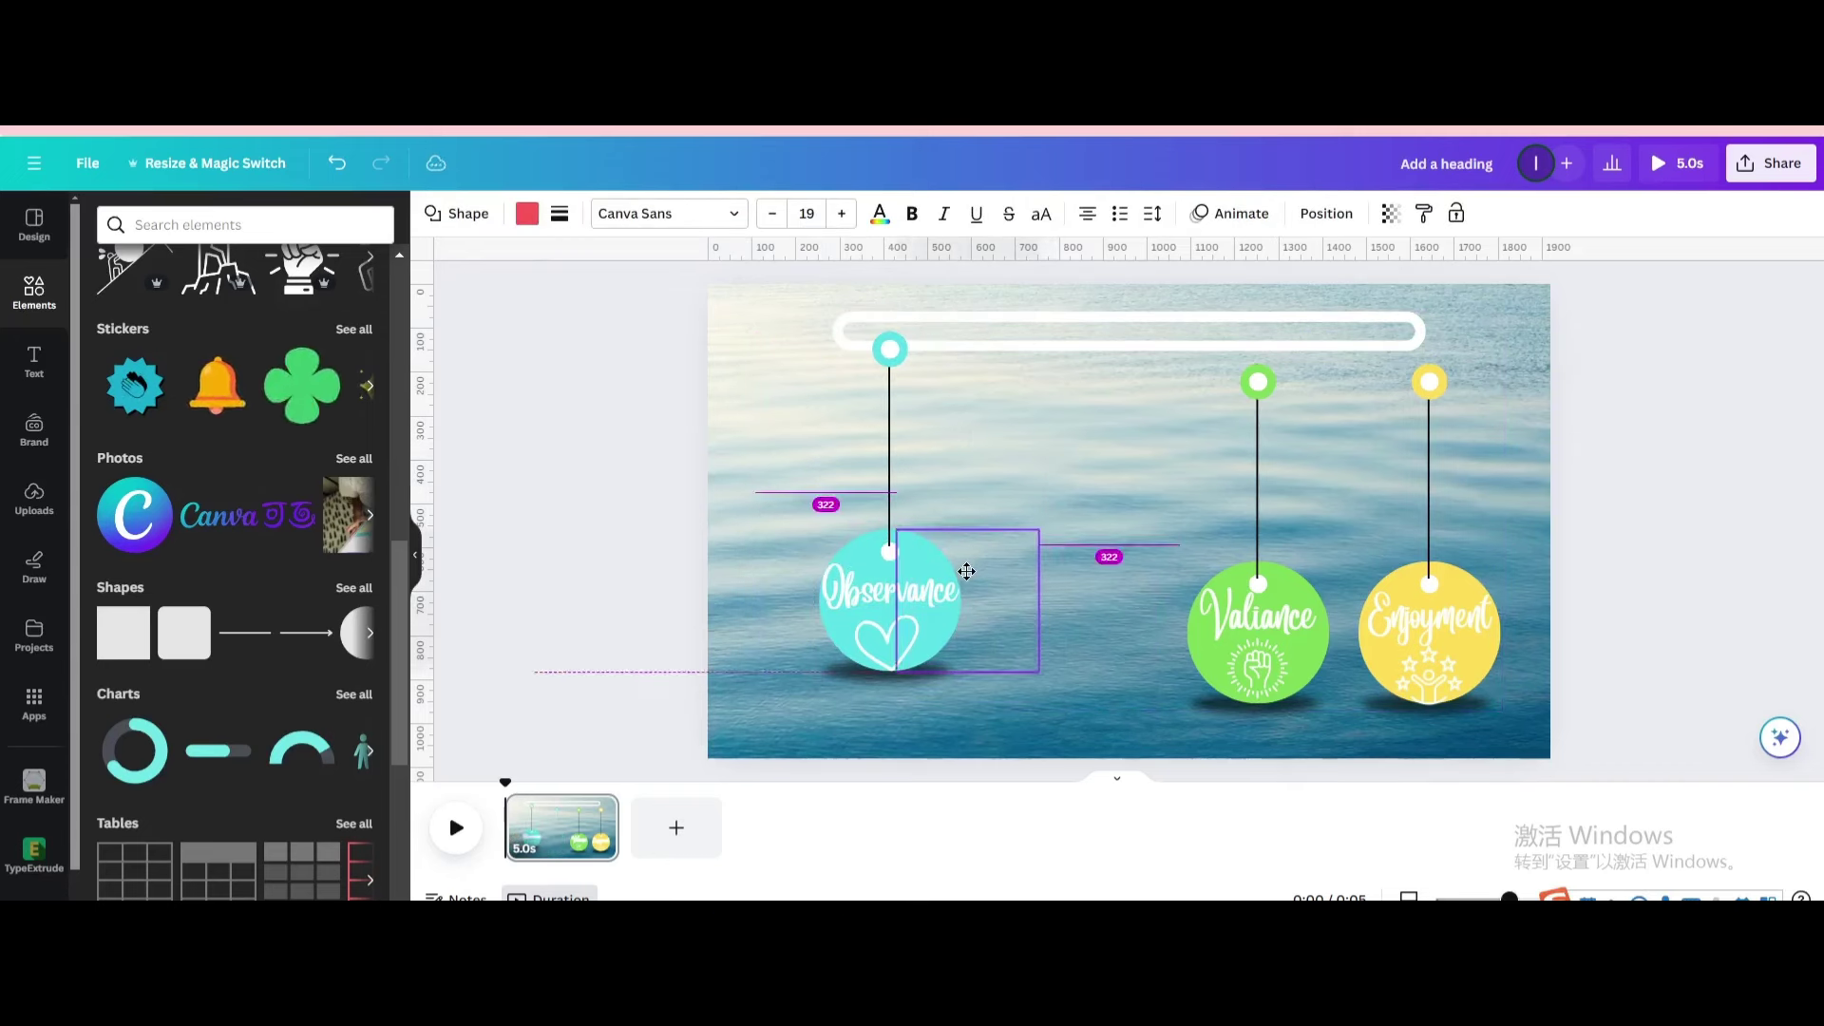
{"action": "left_click_drag", "start_coordinate": [967, 550], "coordinate": [1106, 461]}
{"action": "left_click", "coordinate": [930, 483]}
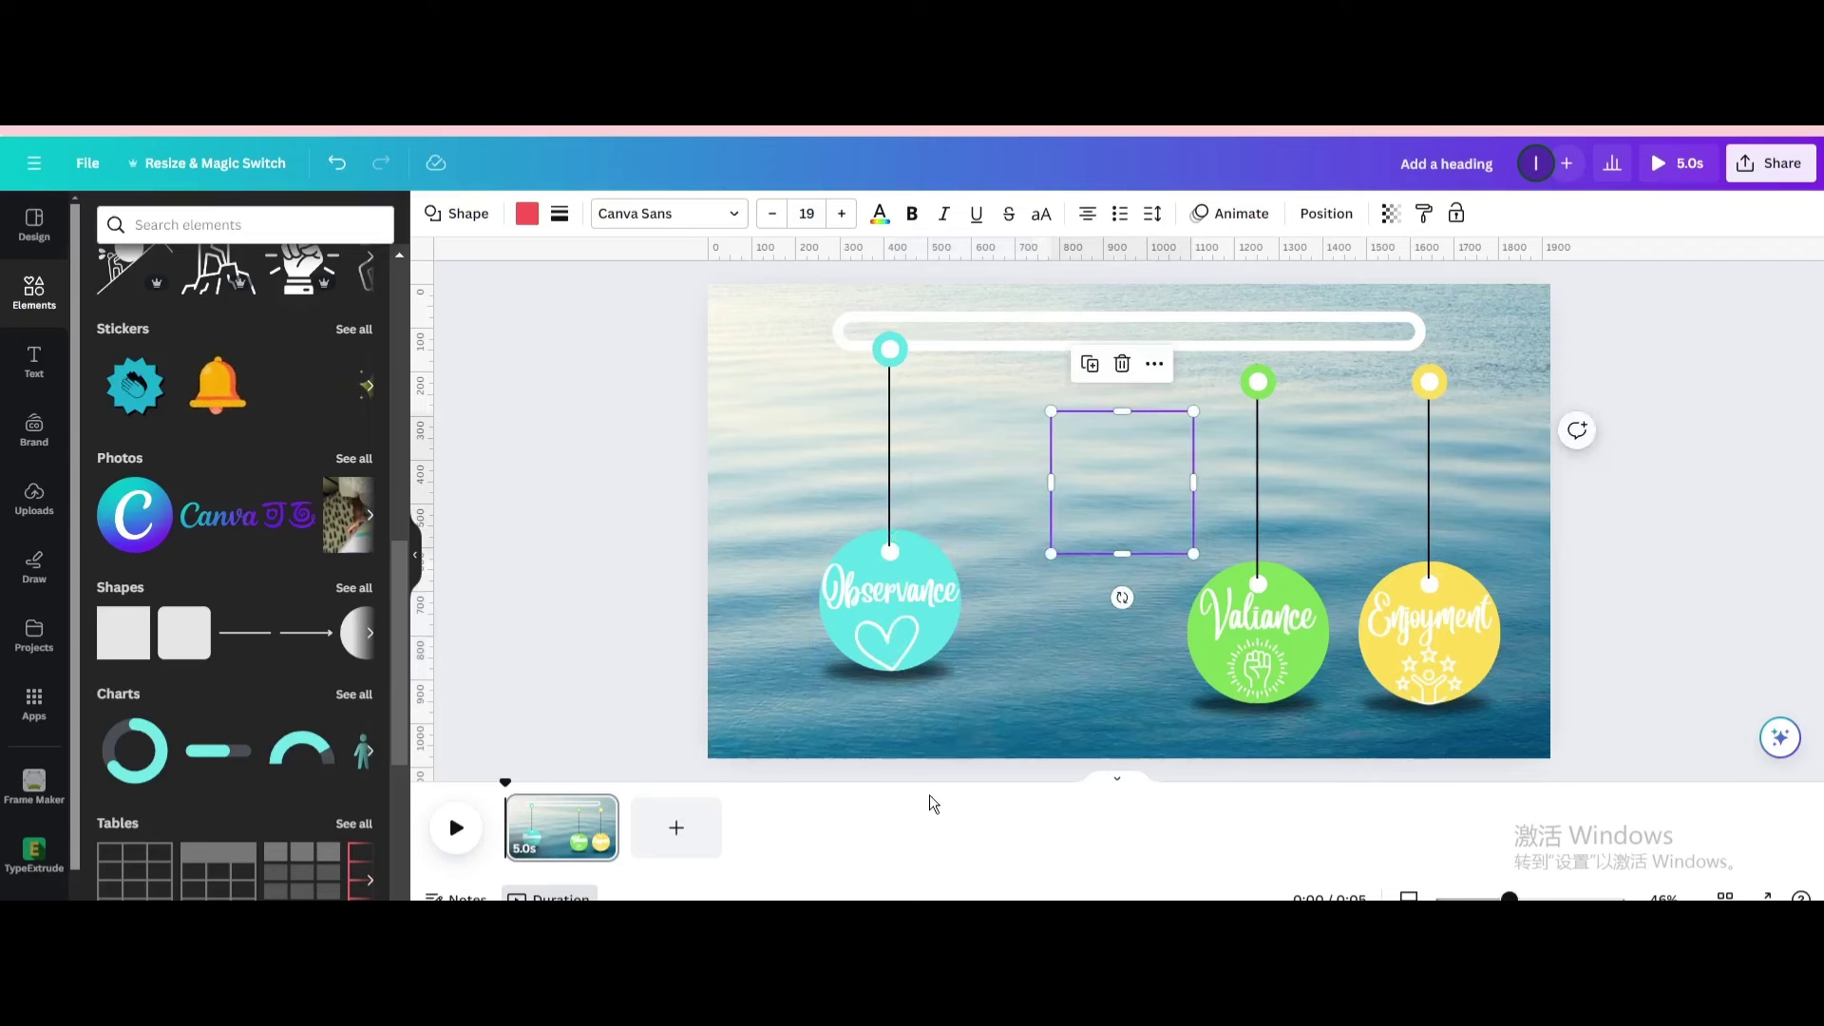
{"action": "left_click_drag", "start_coordinate": [893, 738], "coordinate": [851, 385]}
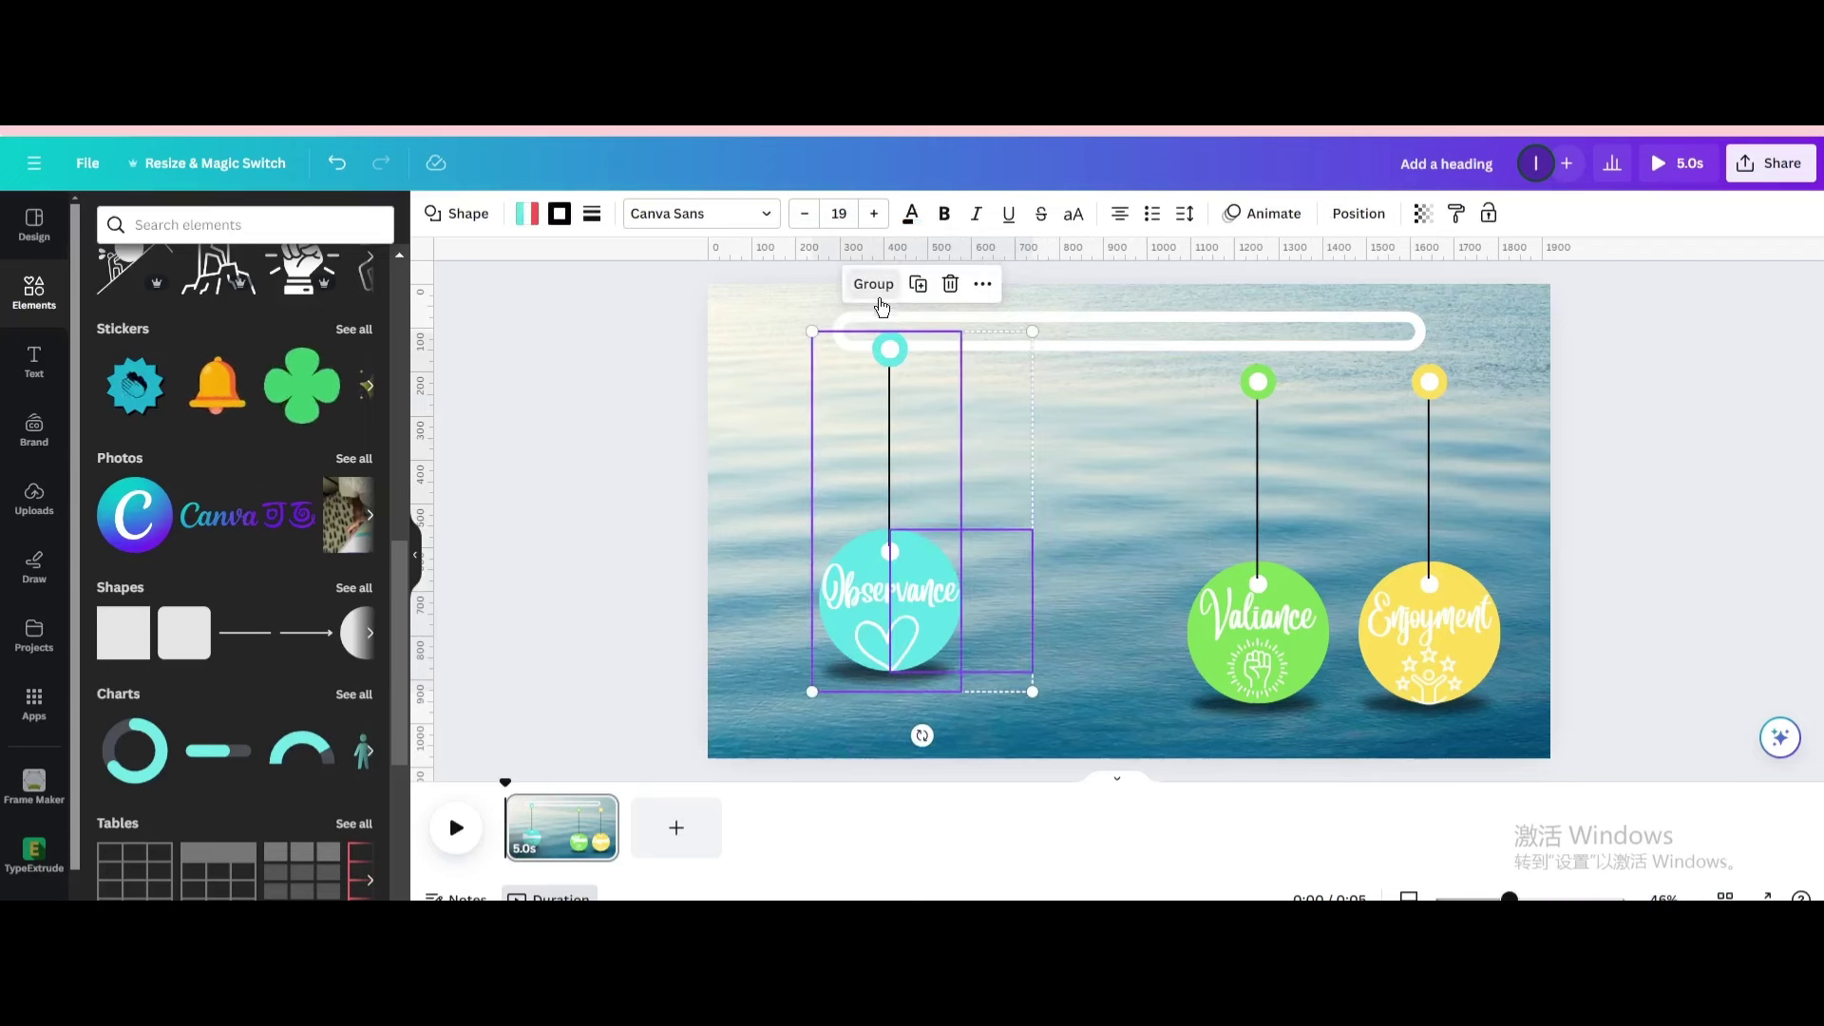
{"action": "left_click", "coordinate": [874, 283]}
{"action": "left_click_drag", "start_coordinate": [834, 505], "coordinate": [589, 519]}
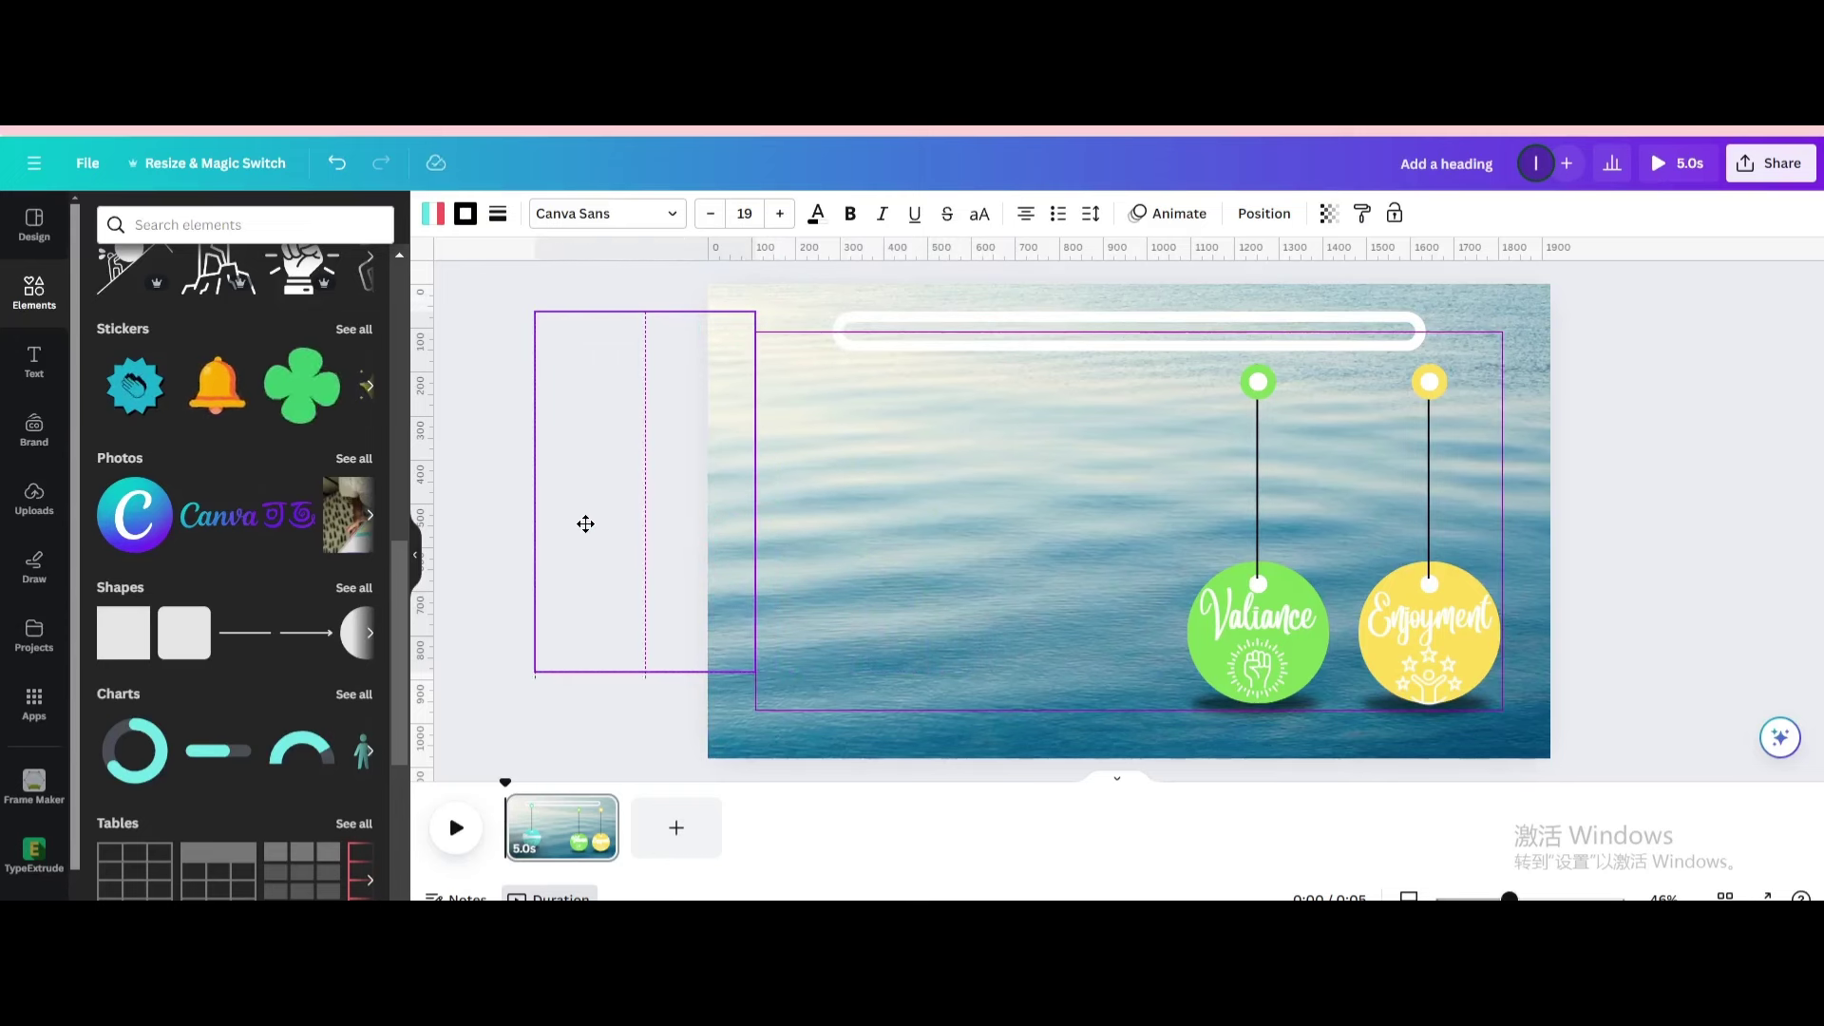
{"action": "left_click_drag", "start_coordinate": [586, 525], "coordinate": [586, 532]}
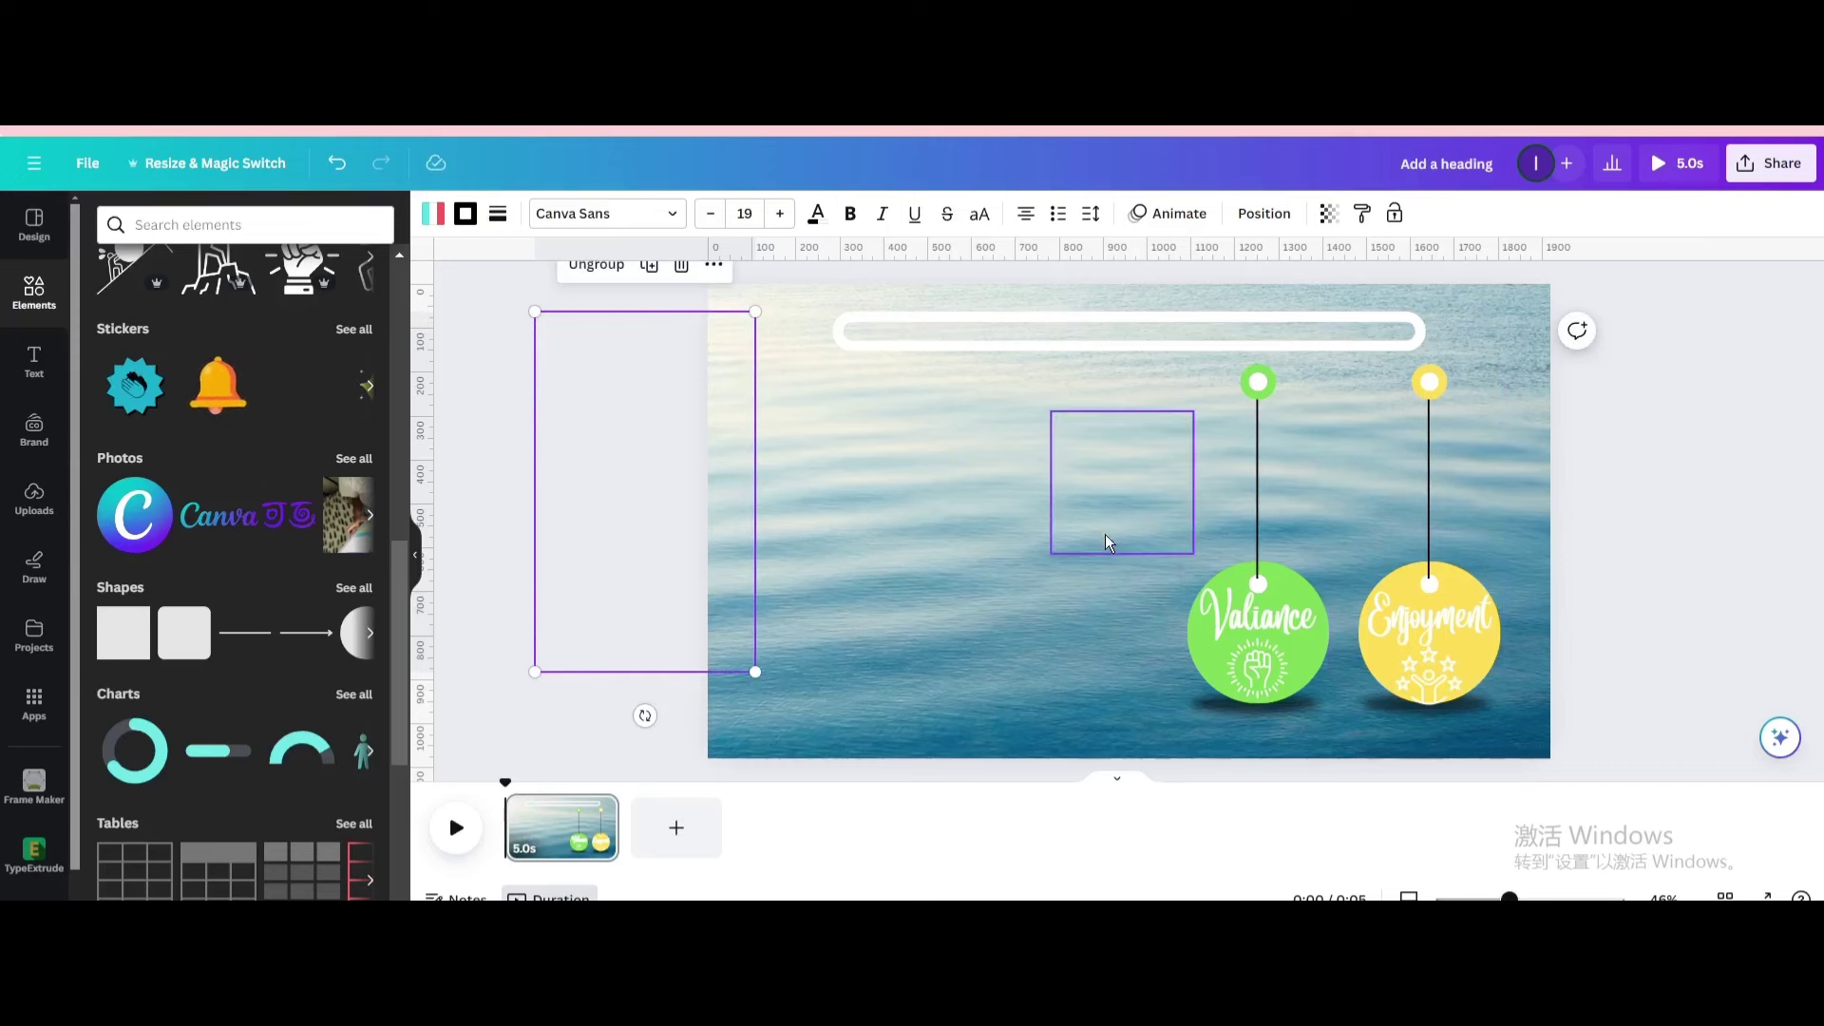
- Group Valiance with a transparent square, move it off-page, and centre the Enjoyment tag
{"action": "left_click_drag", "start_coordinate": [1185, 591], "coordinate": [877, 530]}
{"action": "left_click", "coordinate": [1124, 509]}
{"action": "mouse_move", "coordinate": [1125, 509]}
{"action": "left_mouse_down"}
{"action": "mouse_move", "coordinate": [1034, 589]}
{"action": "mouse_move", "coordinate": [1227, 527]}
{"action": "left_mouse_up"}
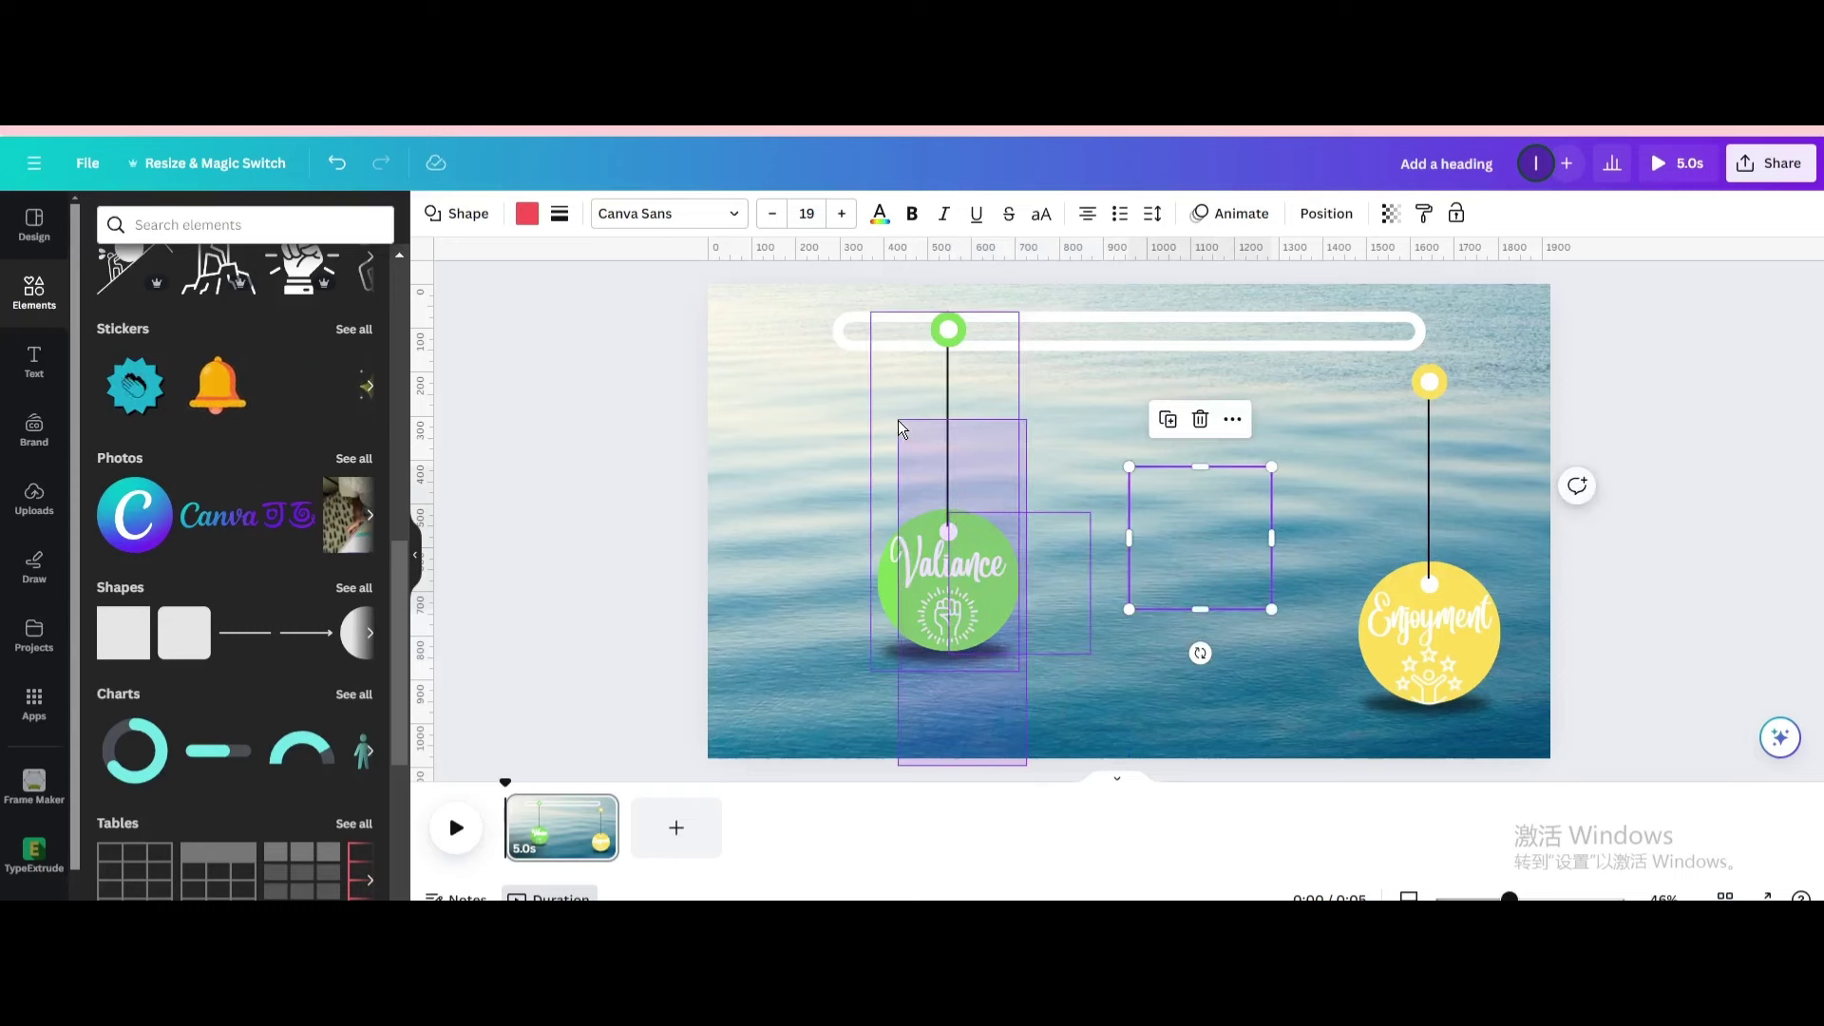
{"action": "left_click_drag", "start_coordinate": [1027, 775], "coordinate": [936, 304]}
{"action": "left_click", "coordinate": [942, 271]}
{"action": "mouse_move", "coordinate": [898, 513]}
{"action": "left_mouse_down"}
{"action": "mouse_move", "coordinate": [815, 491]}
{"action": "mouse_move", "coordinate": [599, 485]}
{"action": "mouse_move", "coordinate": [661, 485]}
{"action": "mouse_move", "coordinate": [627, 486]}
{"action": "left_mouse_up"}
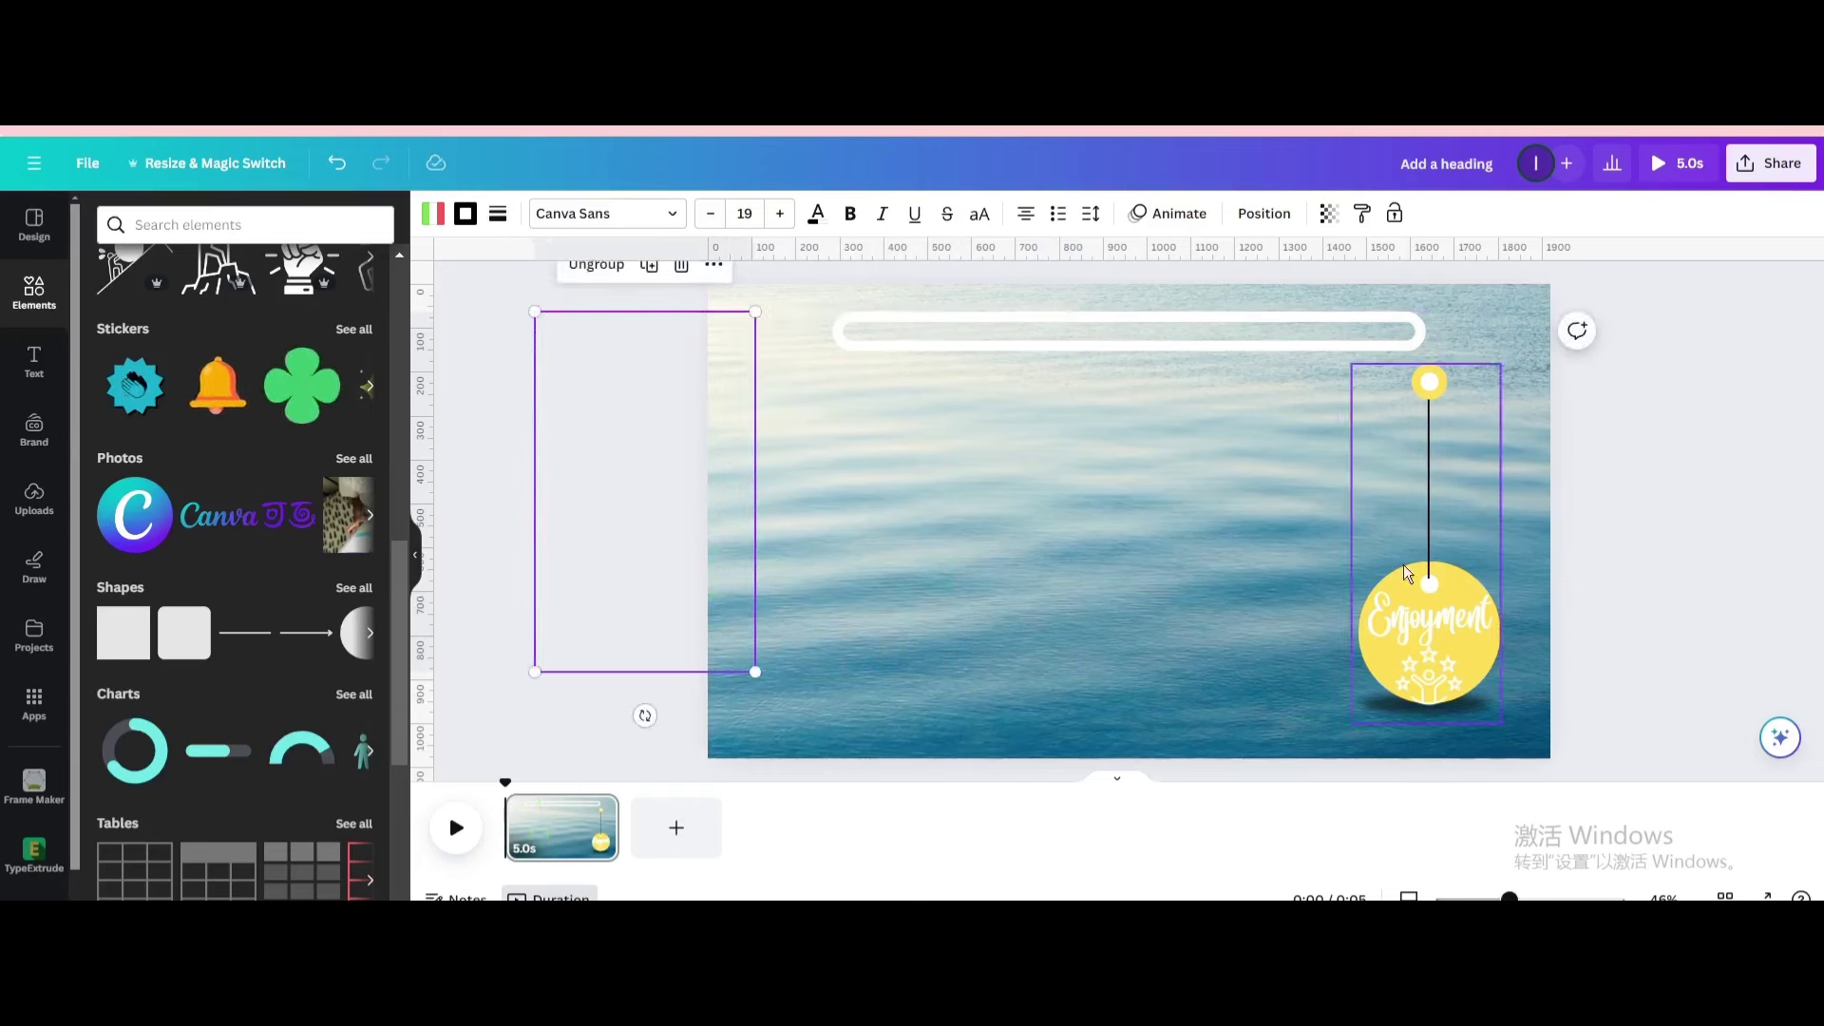
{"action": "left_click_drag", "start_coordinate": [1404, 565], "coordinate": [1157, 564]}
- Group the yellow Enjoyment tag with a transparent square and move the group off the left edge
{"action": "left_click", "coordinate": [1093, 508]}
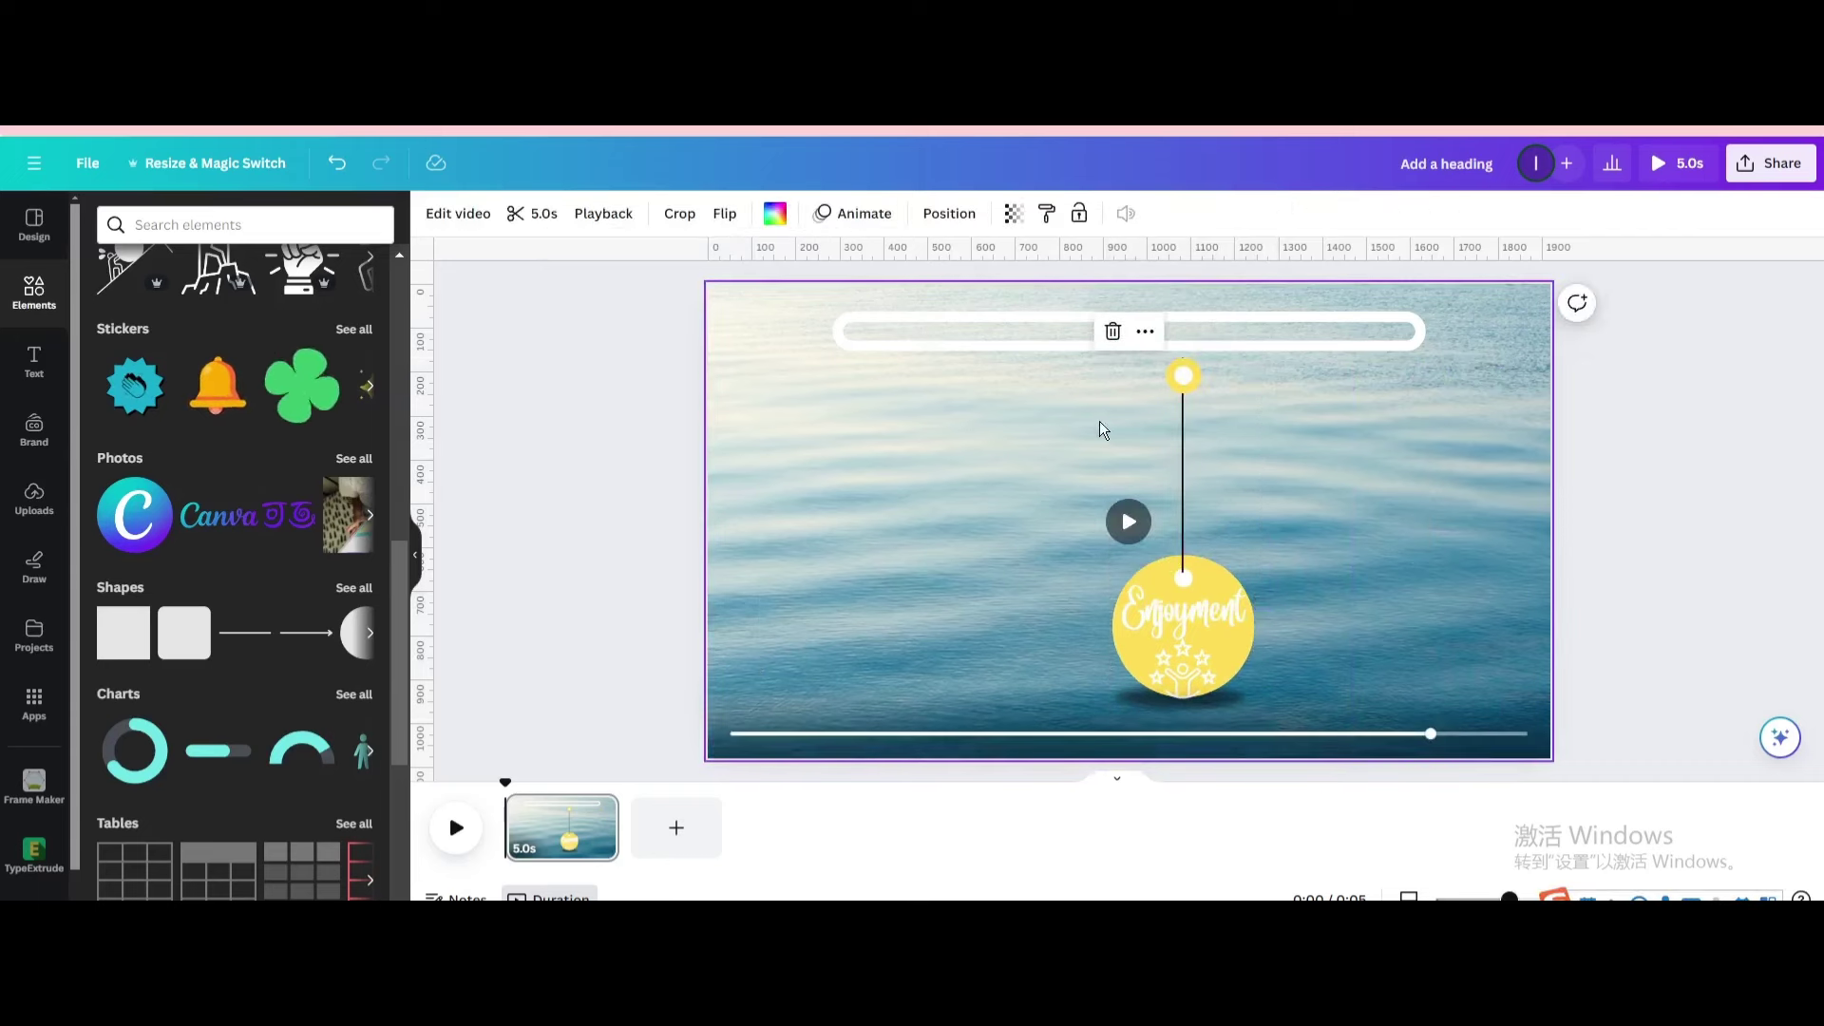
{"action": "left_click", "coordinate": [1196, 432]}
{"action": "left_click", "coordinate": [947, 454]}
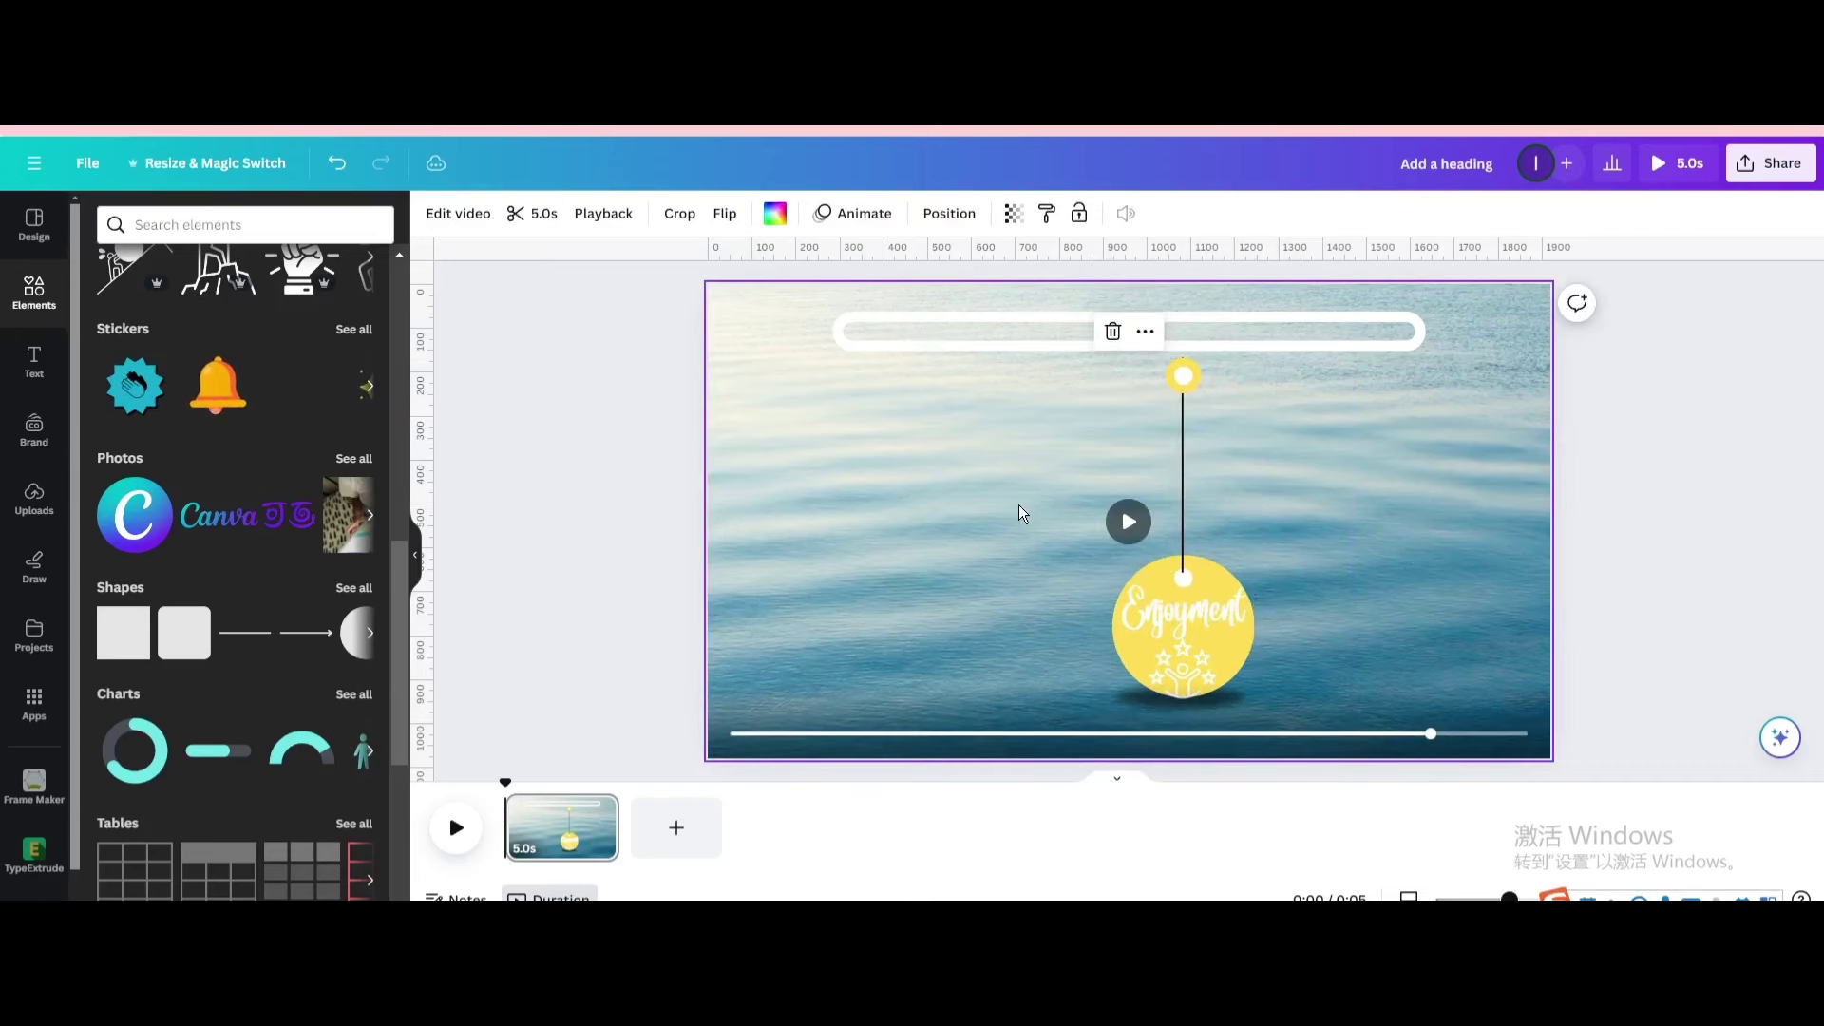
{"action": "left_click", "coordinate": [1192, 454]}
{"action": "mouse_move", "coordinate": [1121, 524]}
{"action": "left_mouse_down"}
{"action": "mouse_move", "coordinate": [1158, 575]}
{"action": "mouse_move", "coordinate": [1068, 506]}
{"action": "left_mouse_up"}
{"action": "left_click", "coordinate": [1231, 551]}
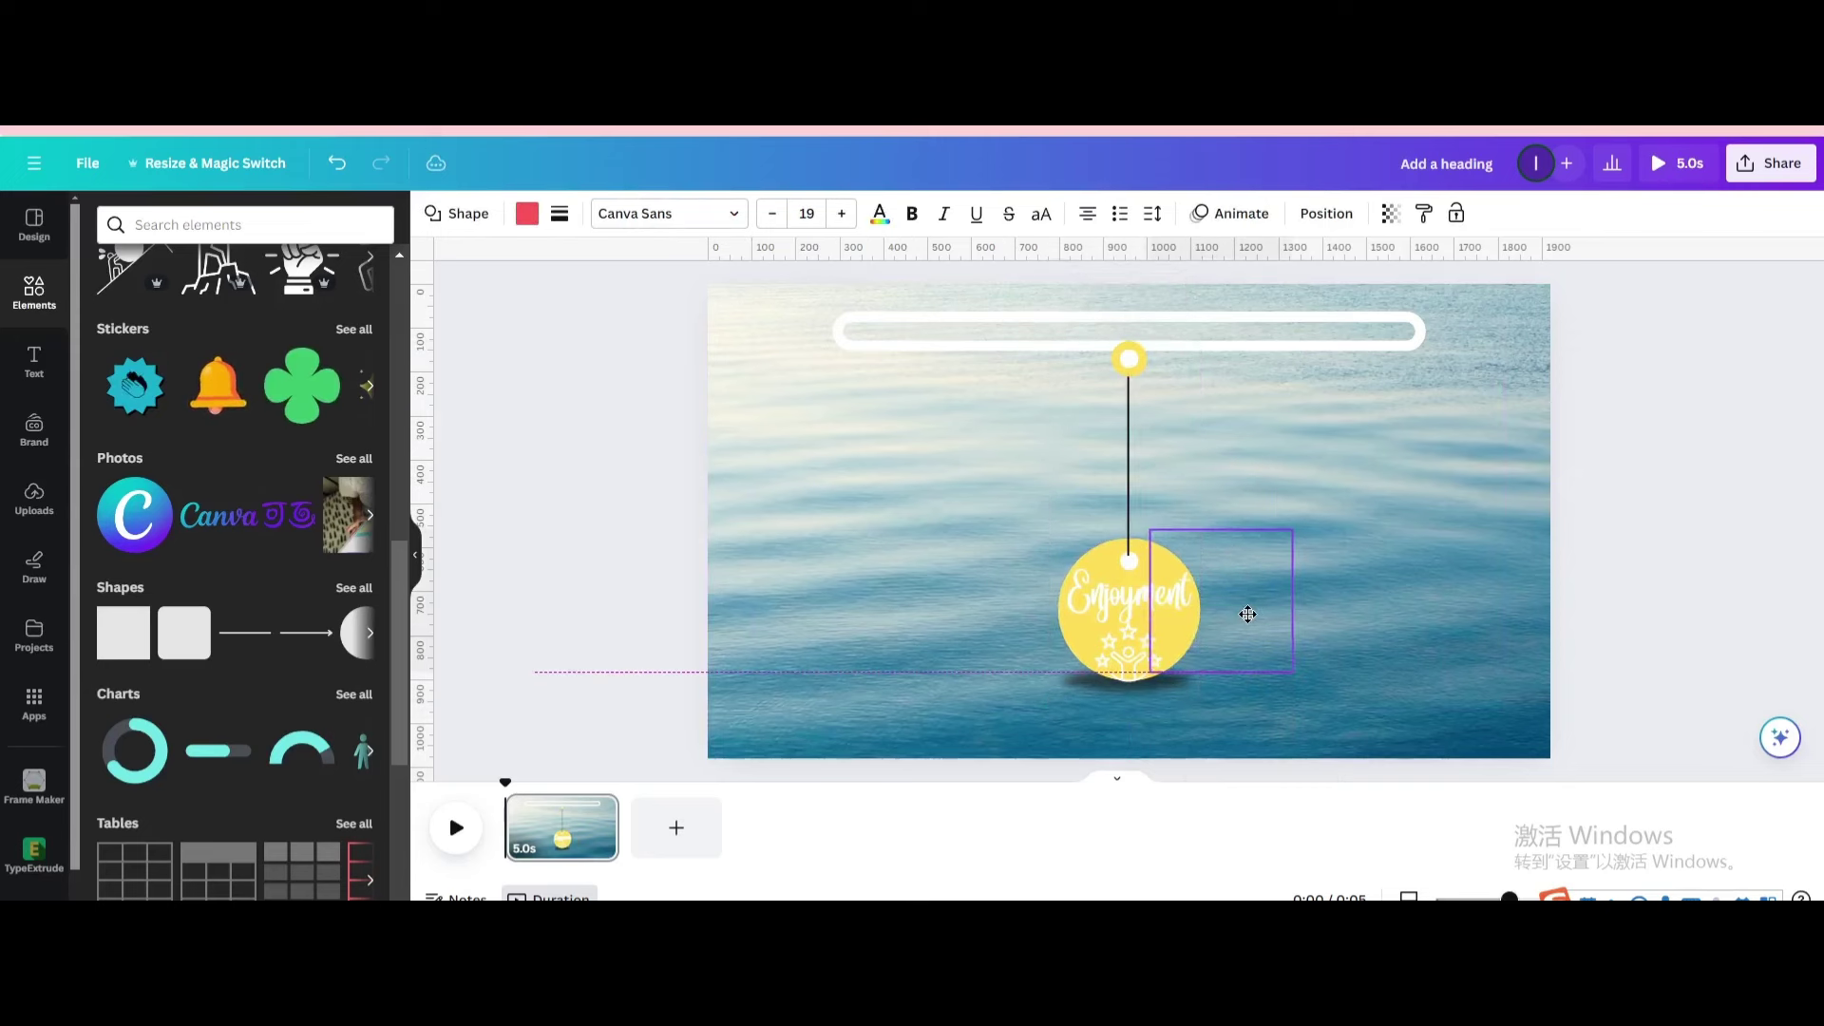
{"action": "left_click_drag", "start_coordinate": [1234, 615], "coordinate": [1233, 616]}
{"action": "left_click", "coordinate": [1140, 613], "text": "shift"}
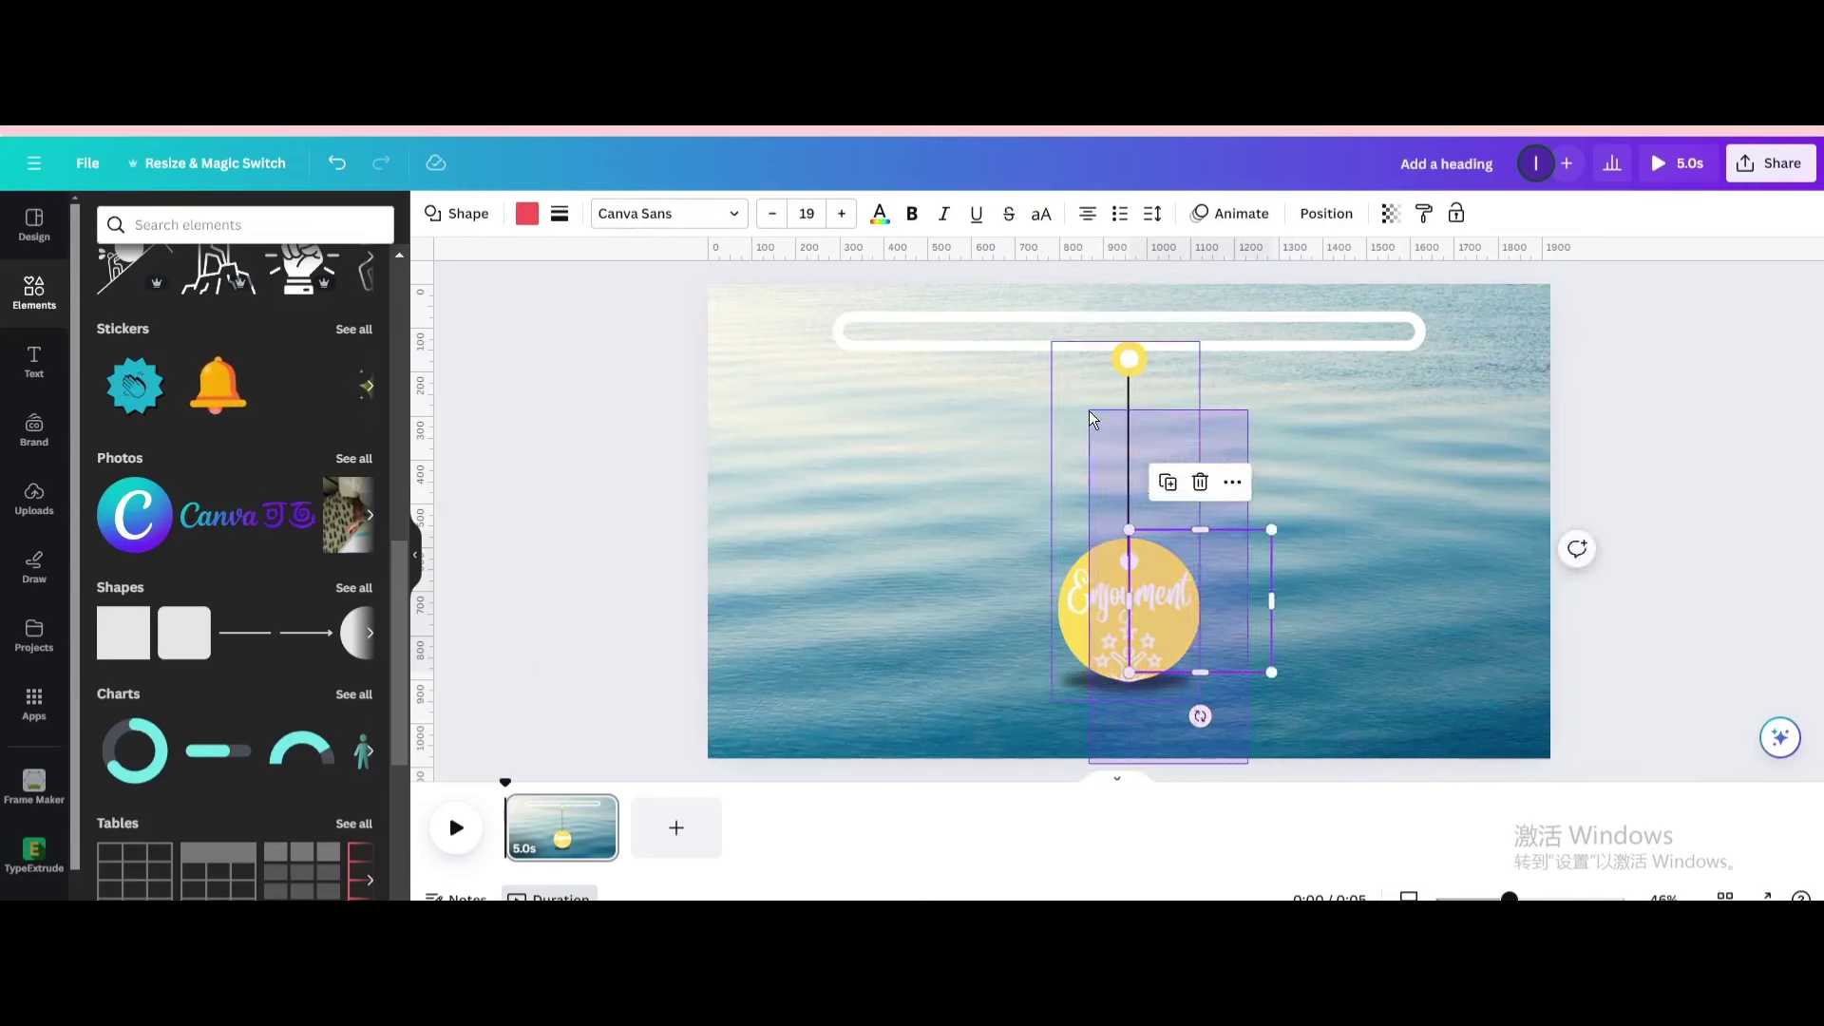
{"action": "left_click", "coordinate": [1114, 296]}
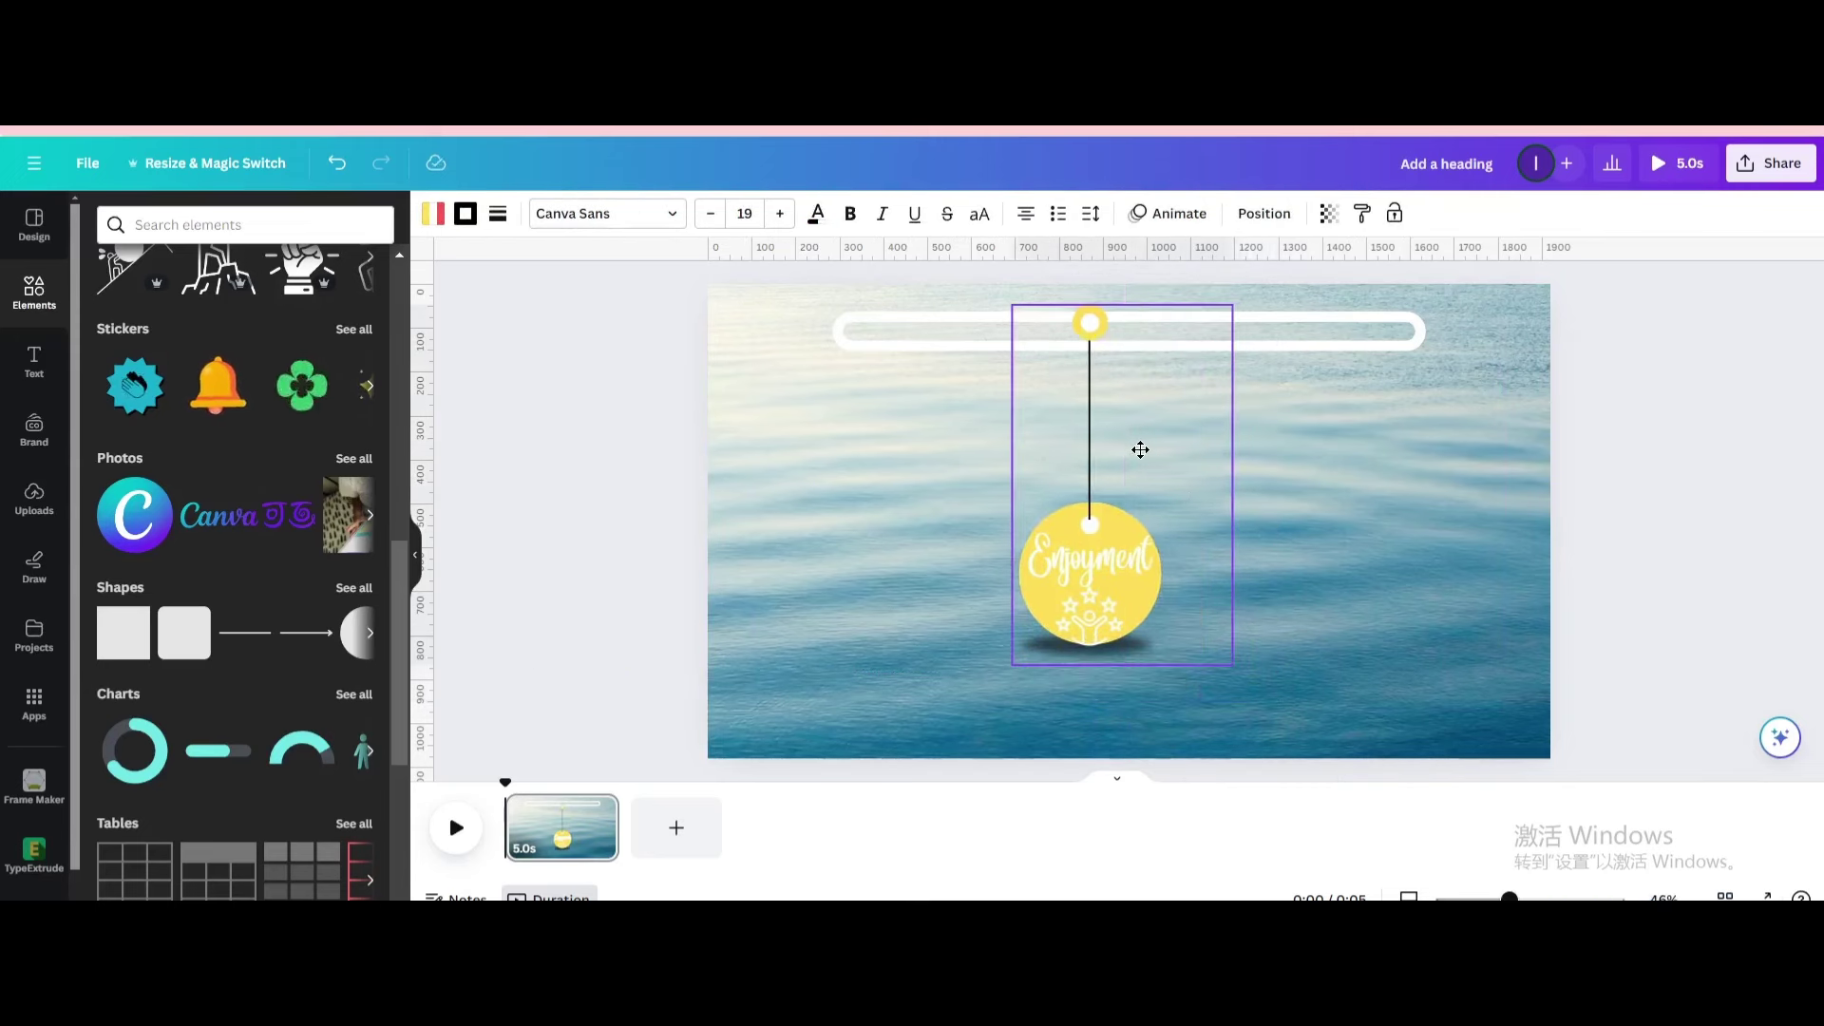
{"action": "left_click_drag", "start_coordinate": [1152, 456], "coordinate": [665, 462]}
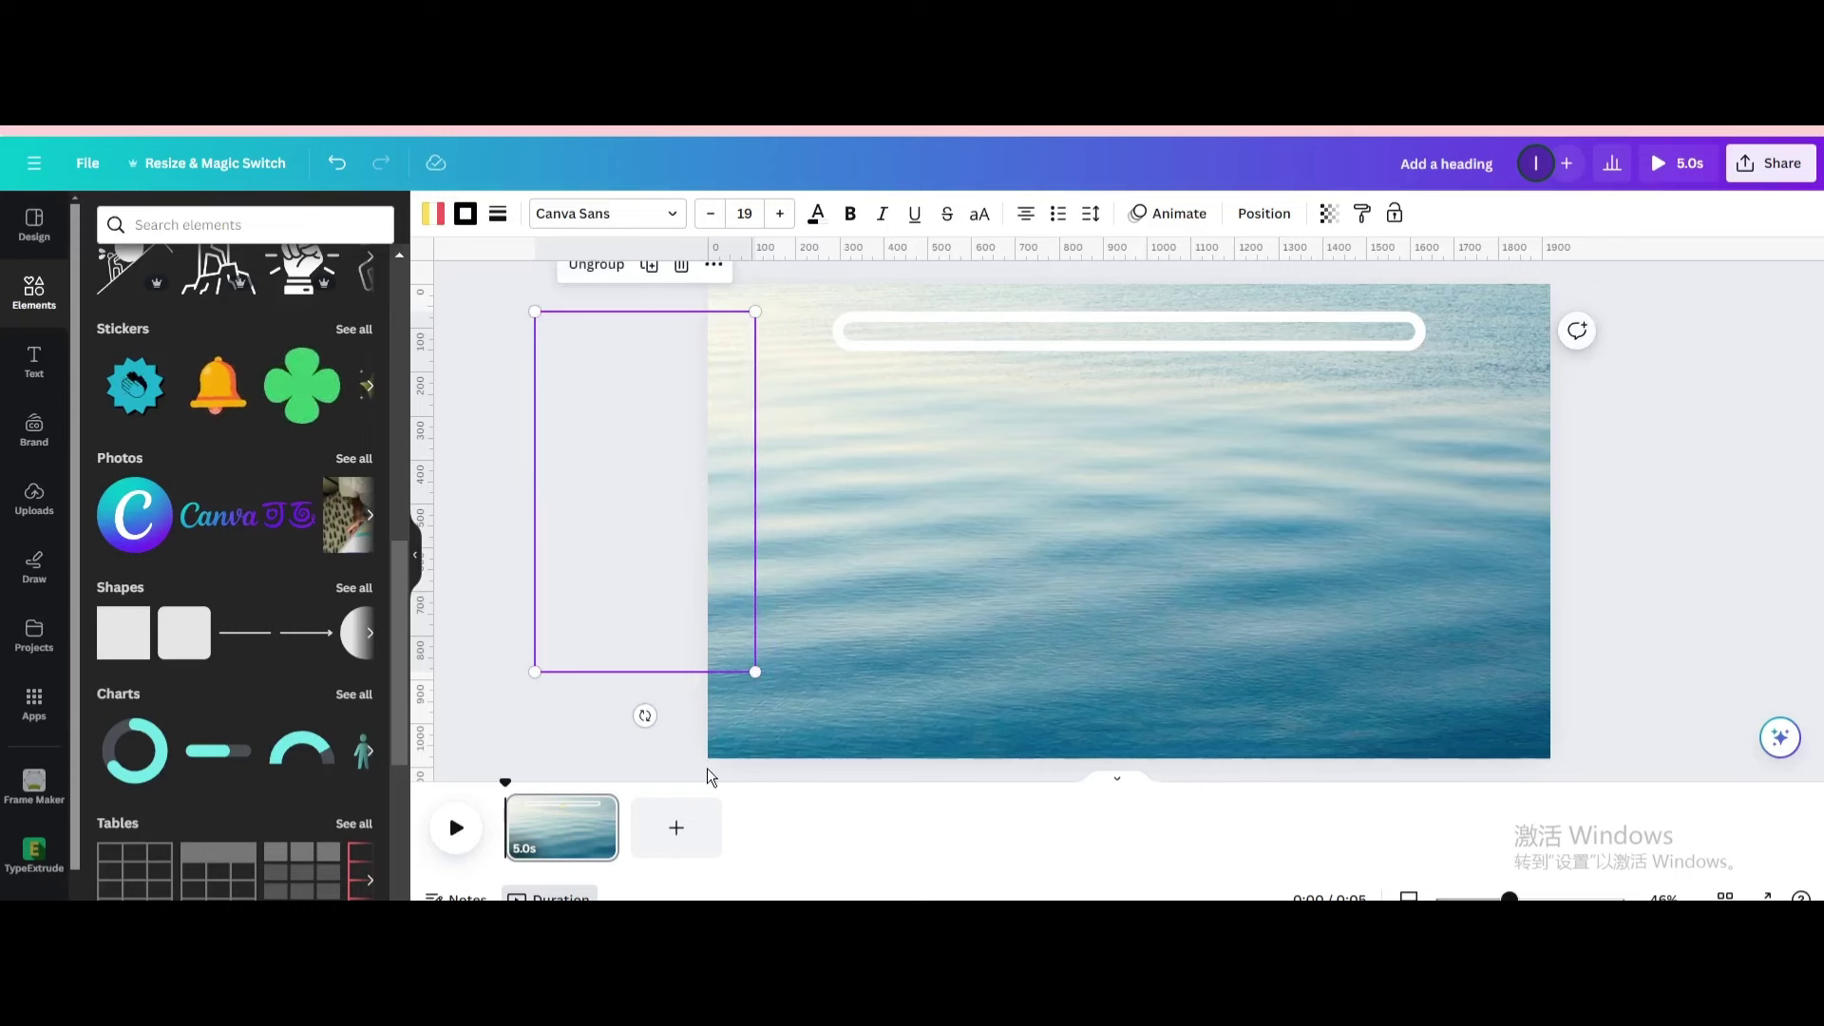
{"action": "scroll", "coordinate": [140, 384], "scroll_direction": "up", "scroll_amount": 5}
{"action": "scroll", "coordinate": [152, 406], "scroll_direction": "up", "scroll_amount": 5}
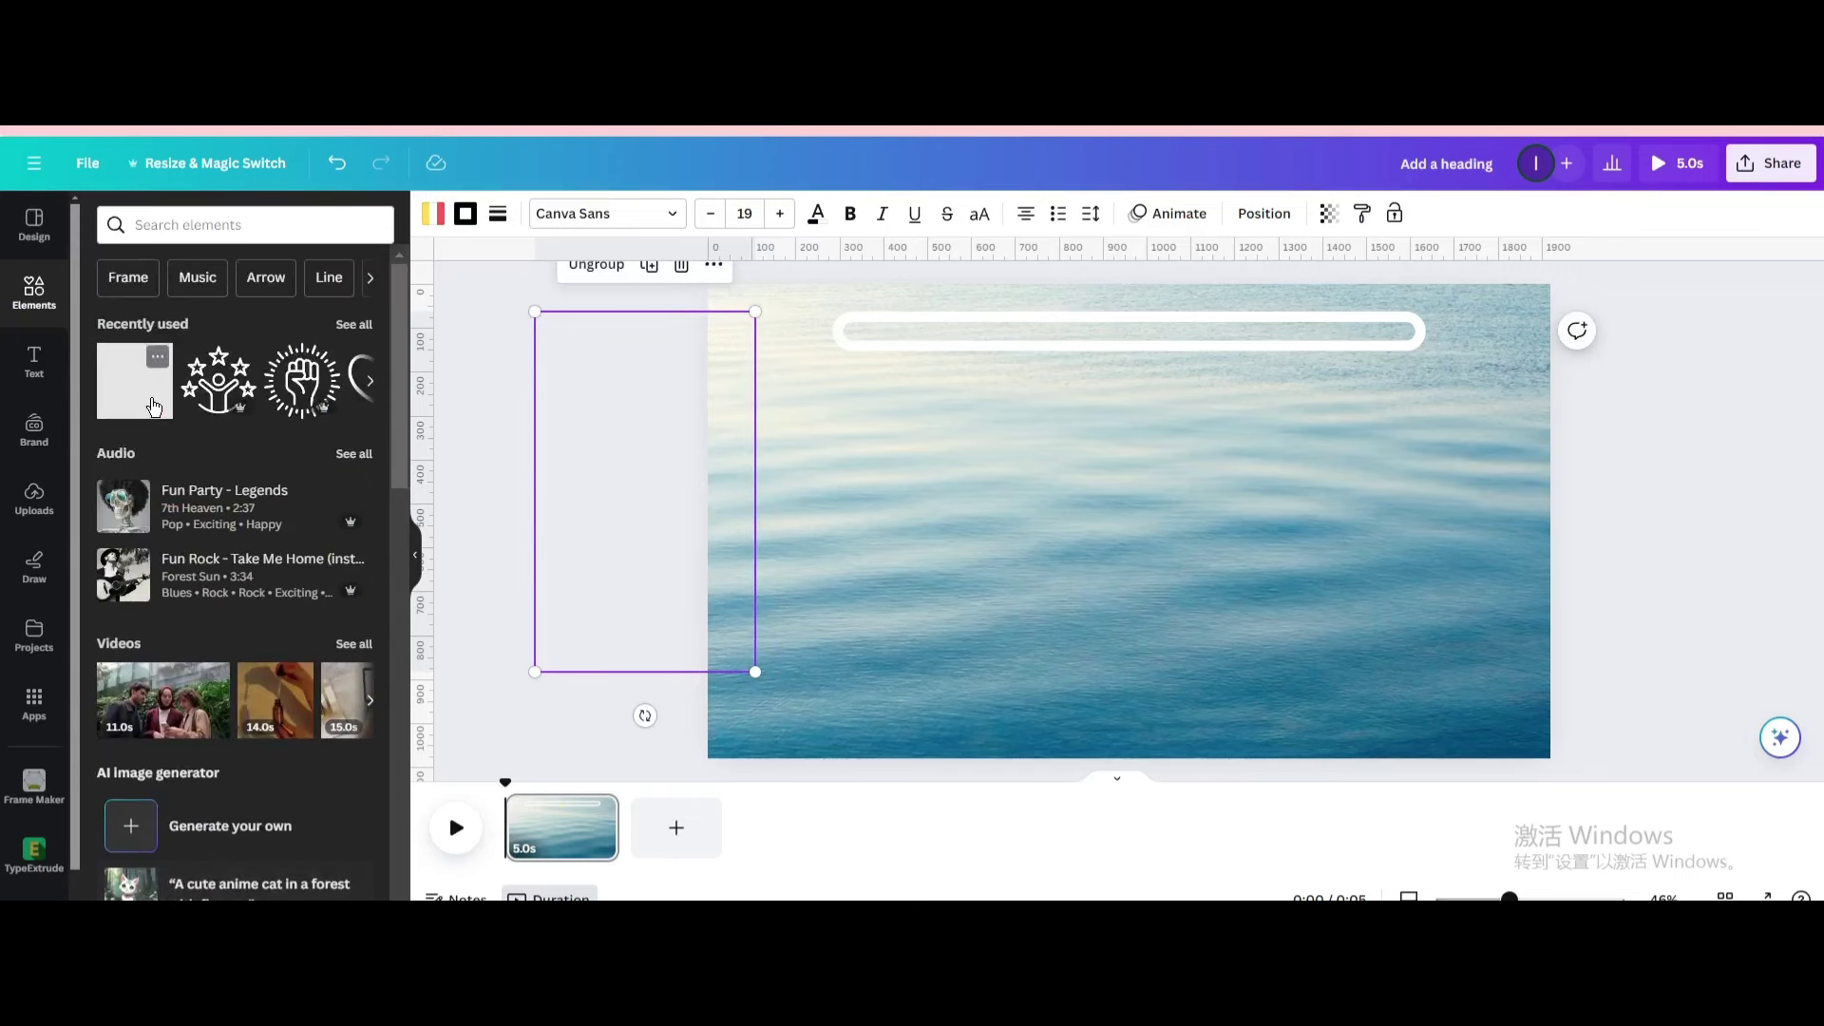
- Add the Share the Love sticker from Recently used, enlarge and centre it, and colour it black
{"action": "left_click", "coordinate": [350, 325]}
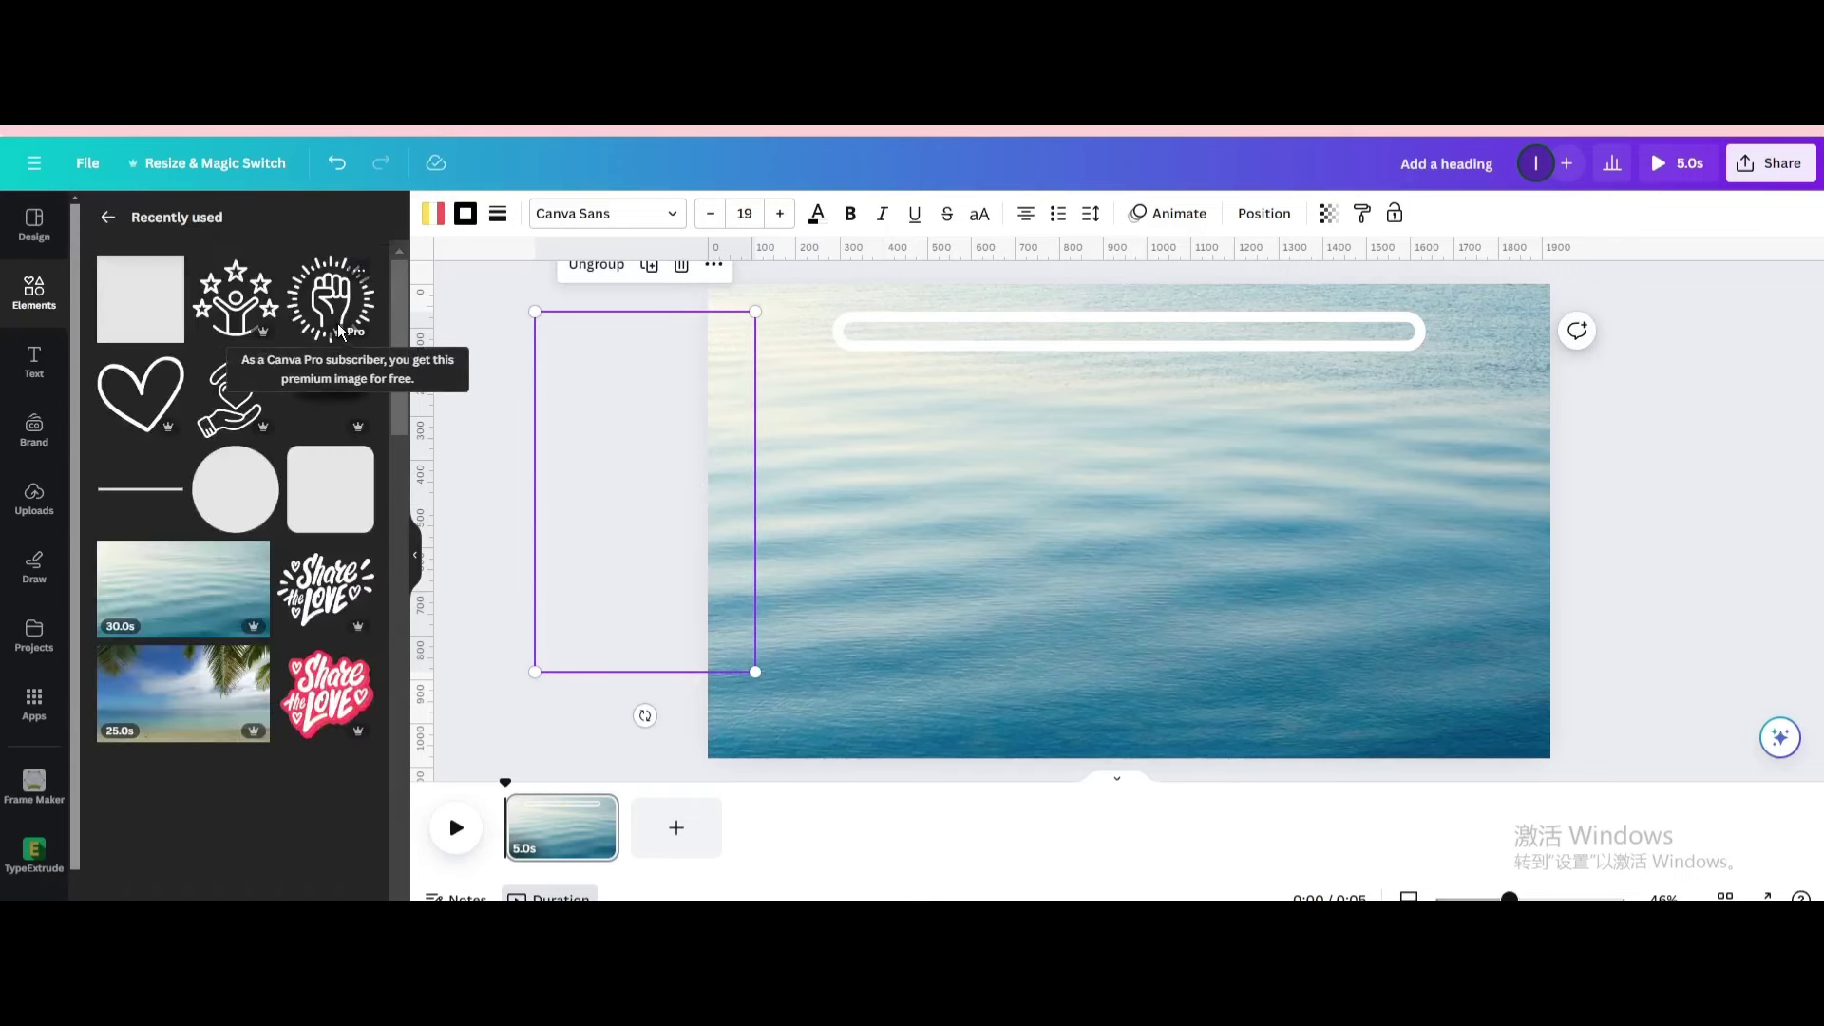
{"action": "scroll", "coordinate": [338, 323], "scroll_direction": "down", "scroll_amount": 1}
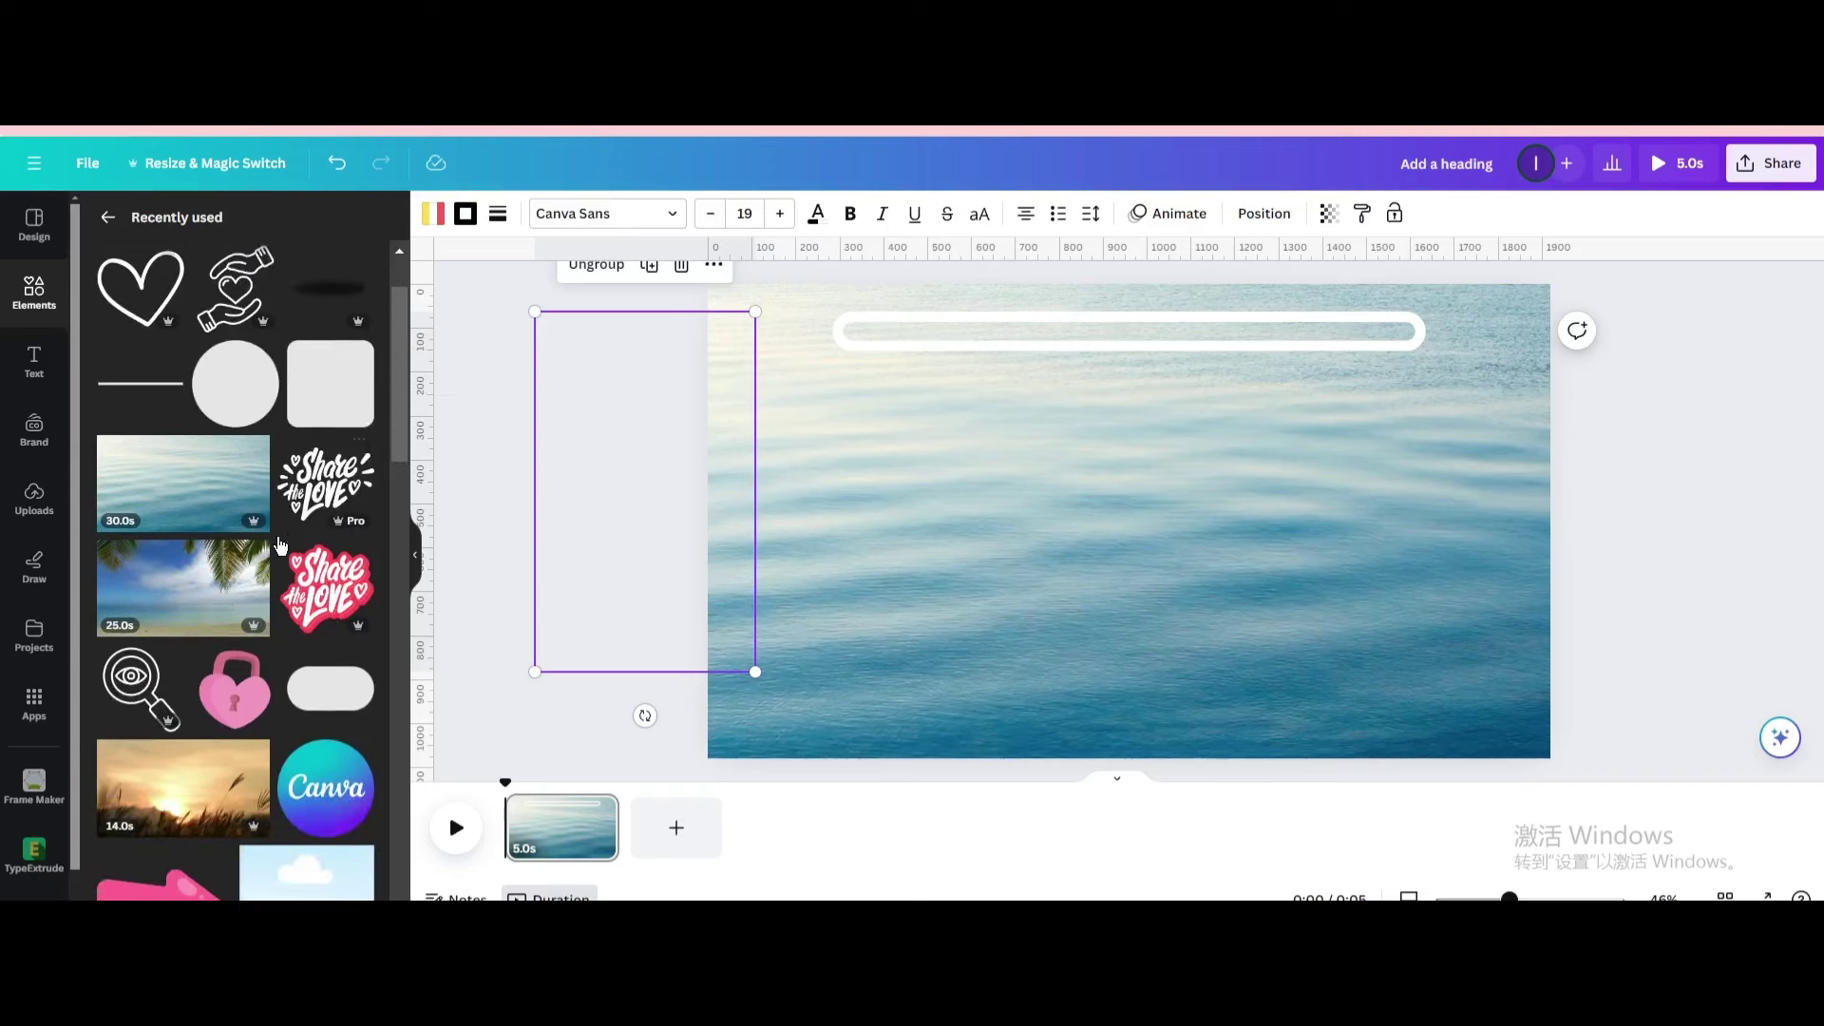
{"action": "left_click", "coordinate": [325, 470]}
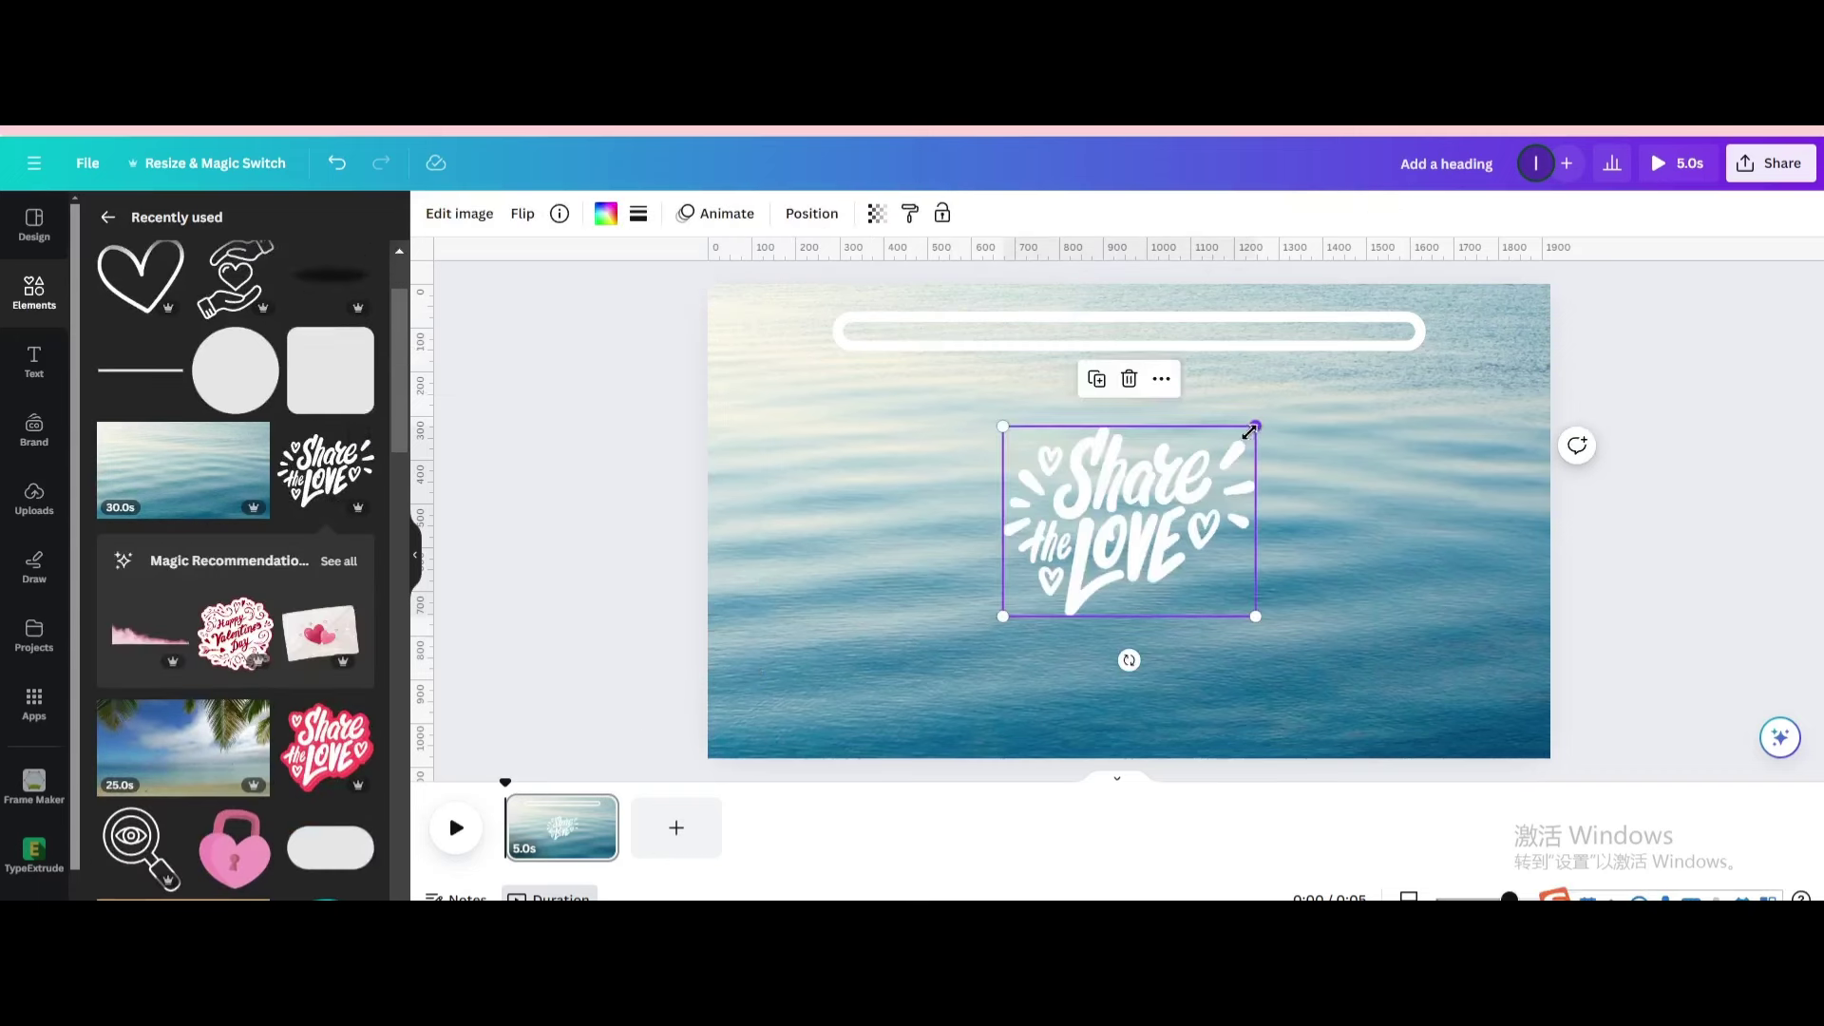
{"action": "left_click_drag", "start_coordinate": [1249, 431], "coordinate": [1426, 400]}
{"action": "left_click_drag", "start_coordinate": [1236, 449], "coordinate": [1171, 528]}
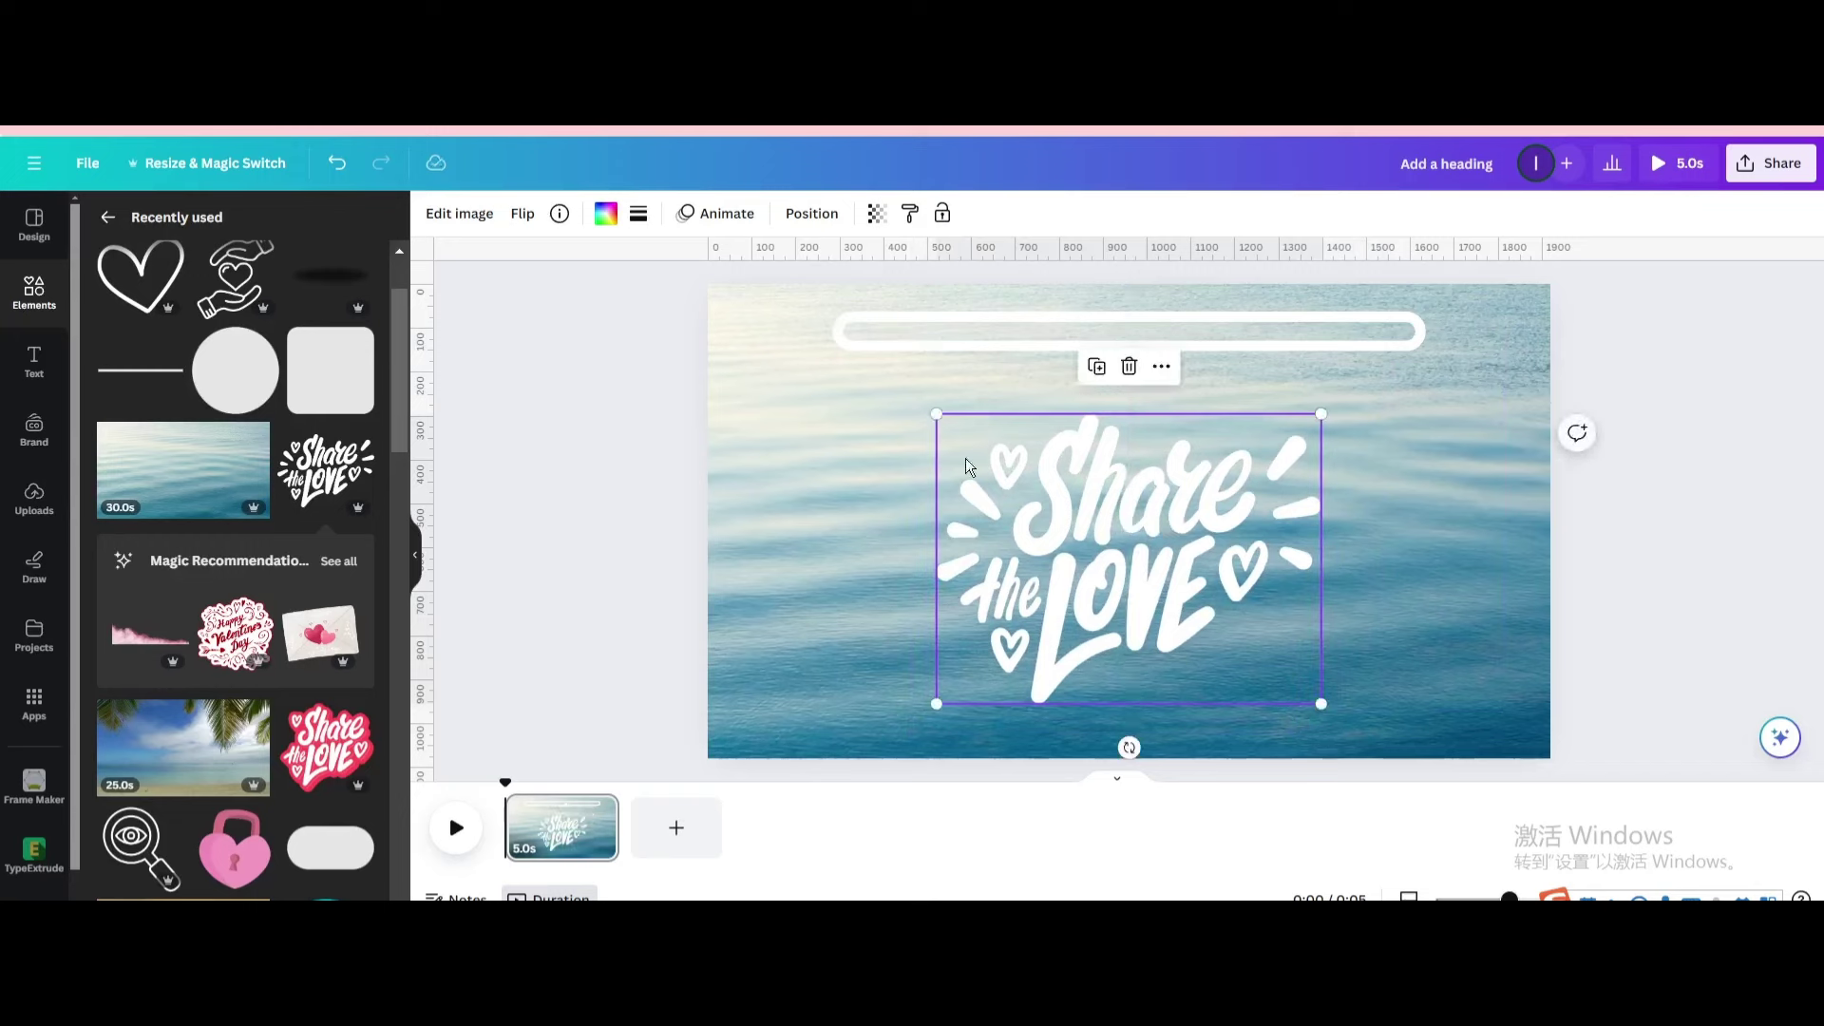
{"action": "left_click", "coordinate": [606, 214]}
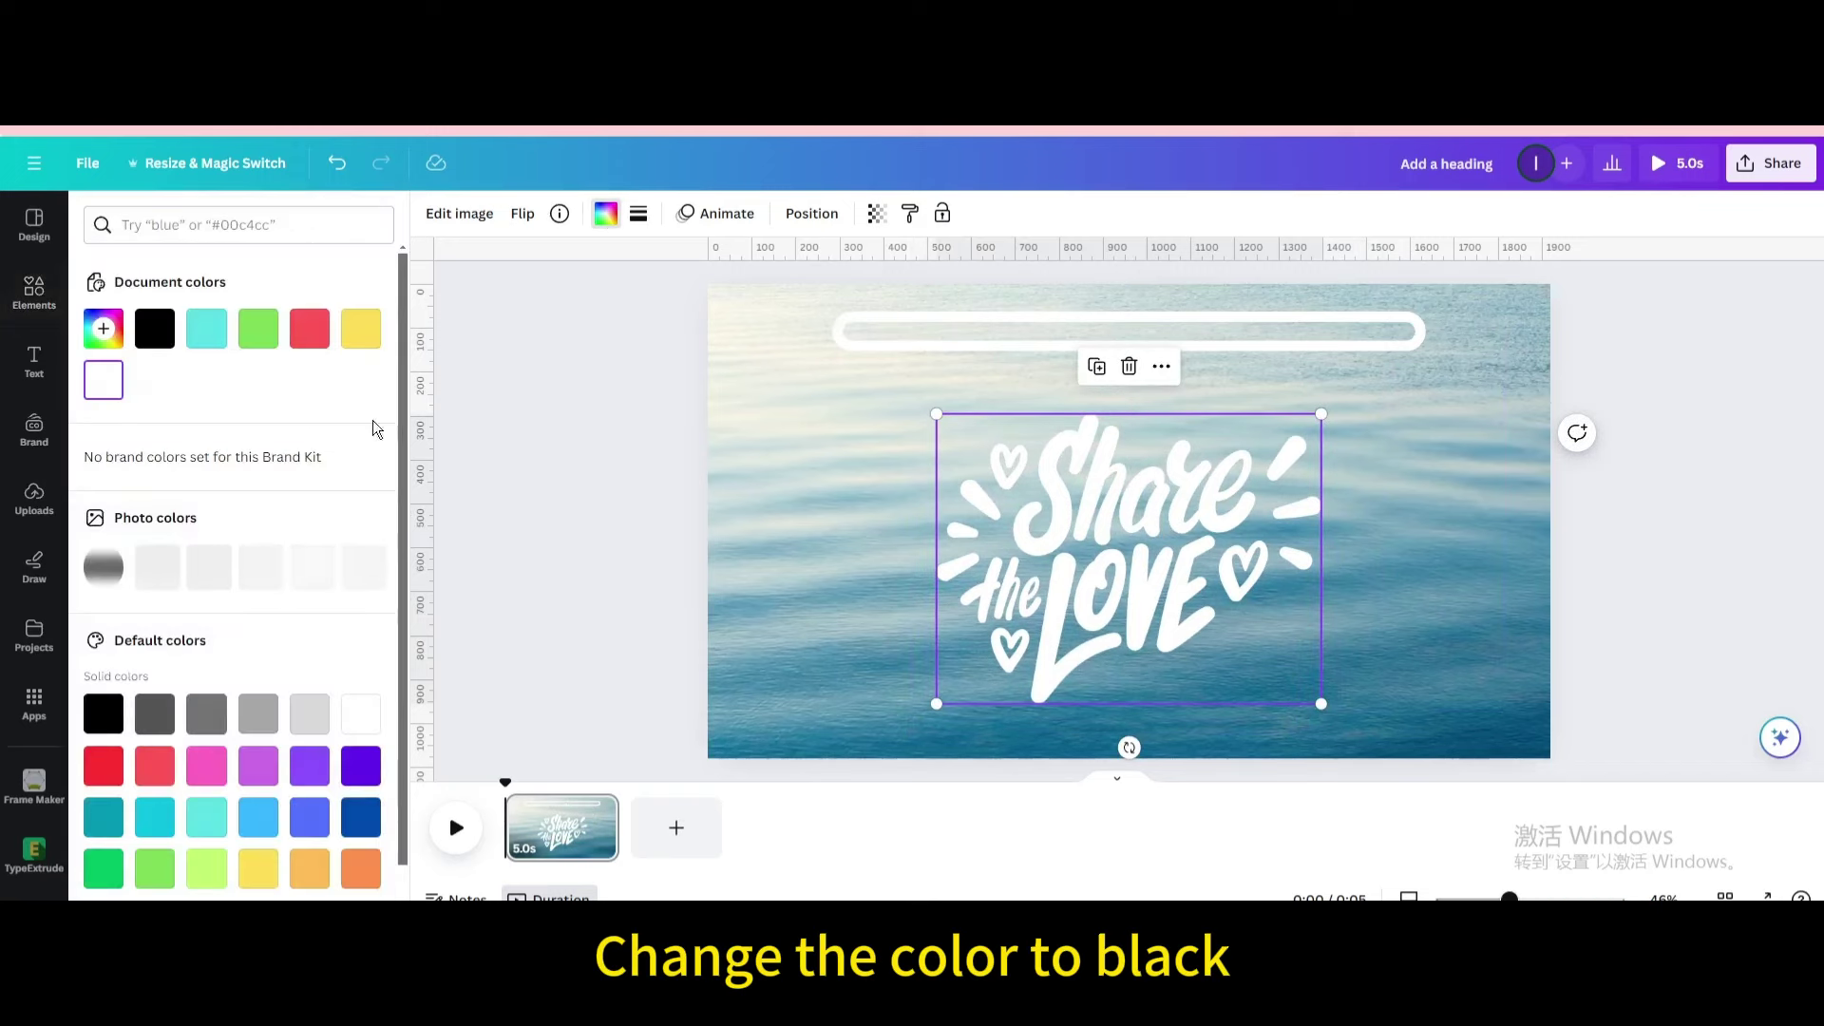
{"action": "left_click", "coordinate": [156, 329]}
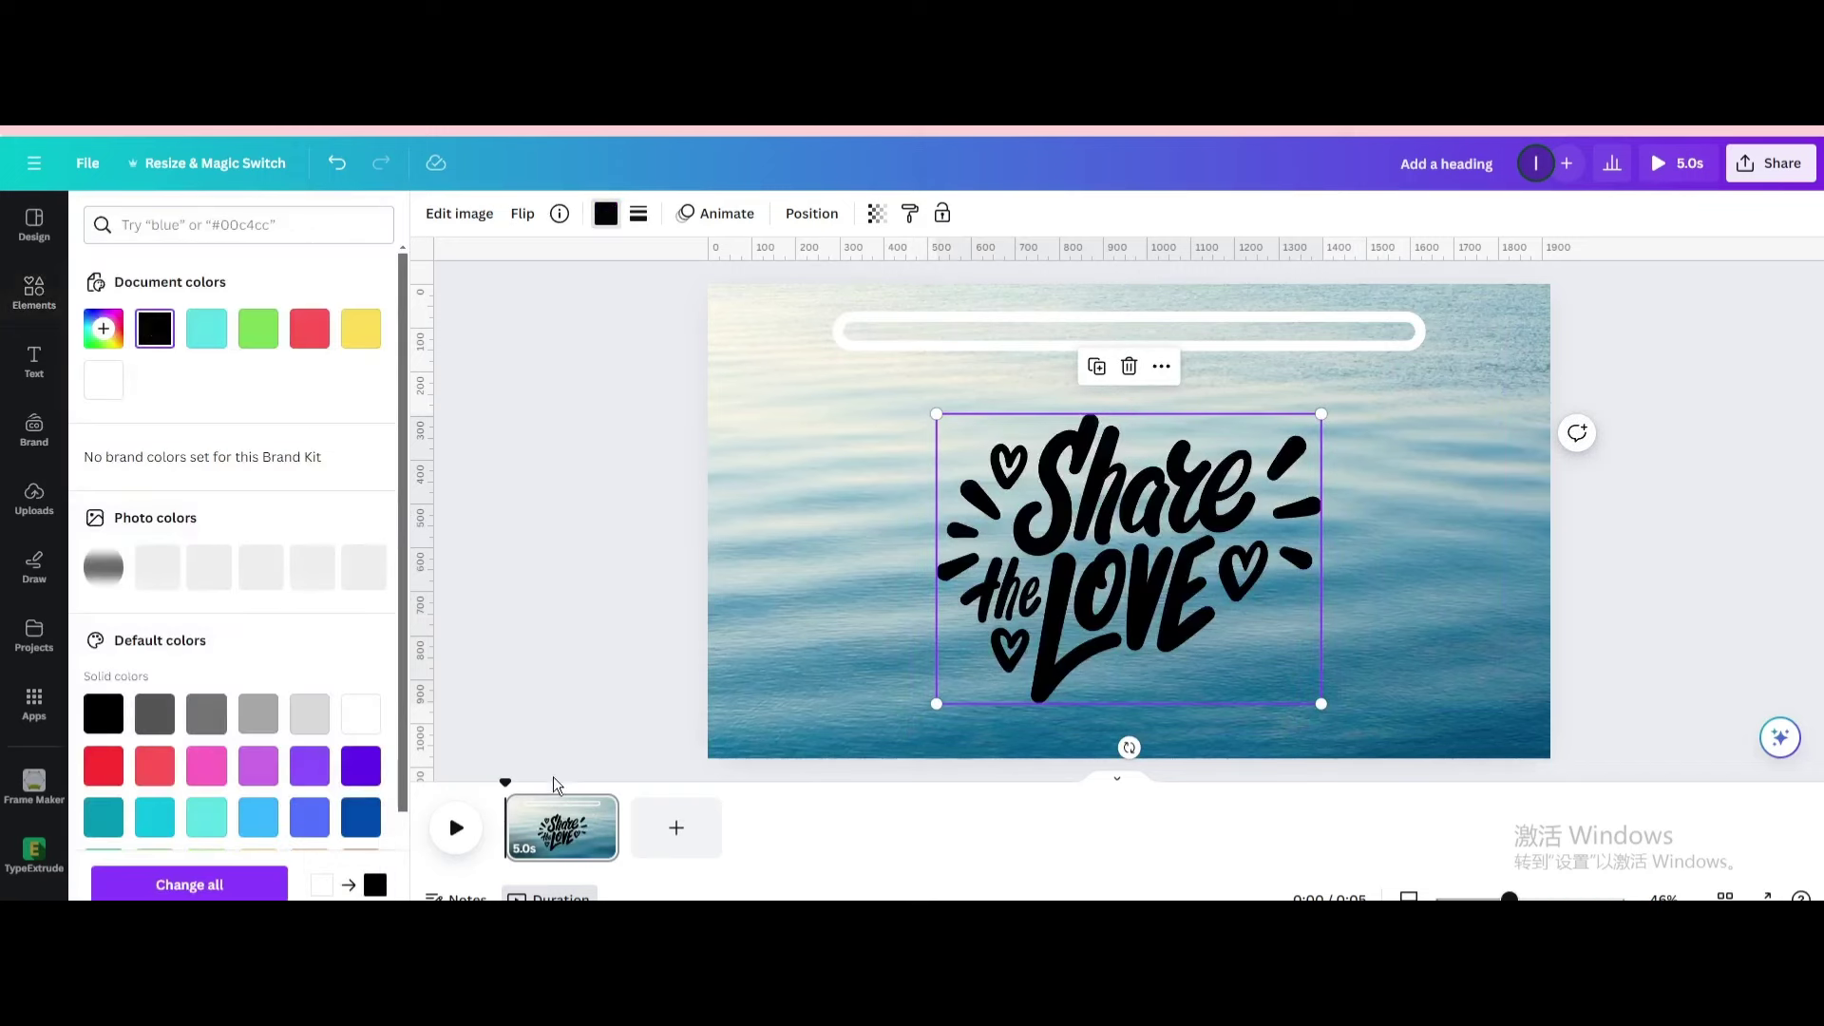
- Duplicate page 1 and move the title sticker off the page's bottom left
{"action": "left_click", "coordinate": [601, 811]}
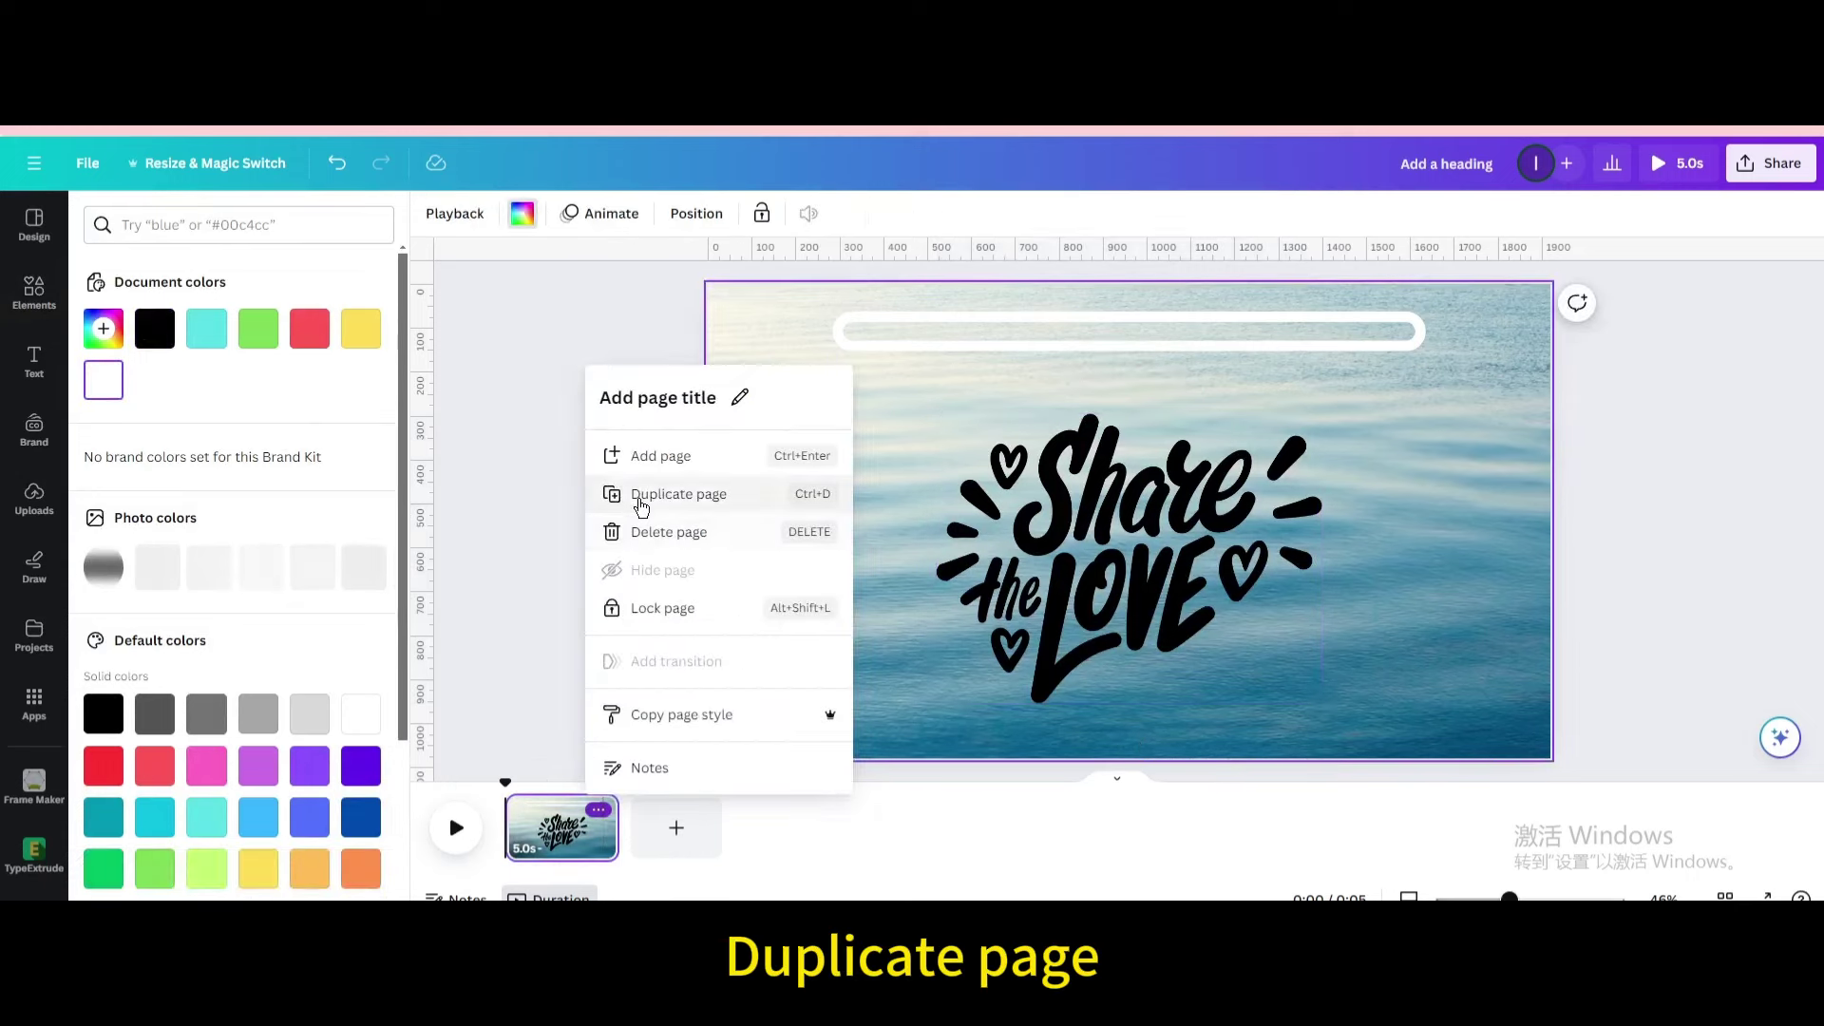
{"action": "left_click", "coordinate": [681, 493]}
{"action": "left_click", "coordinate": [1098, 515]}
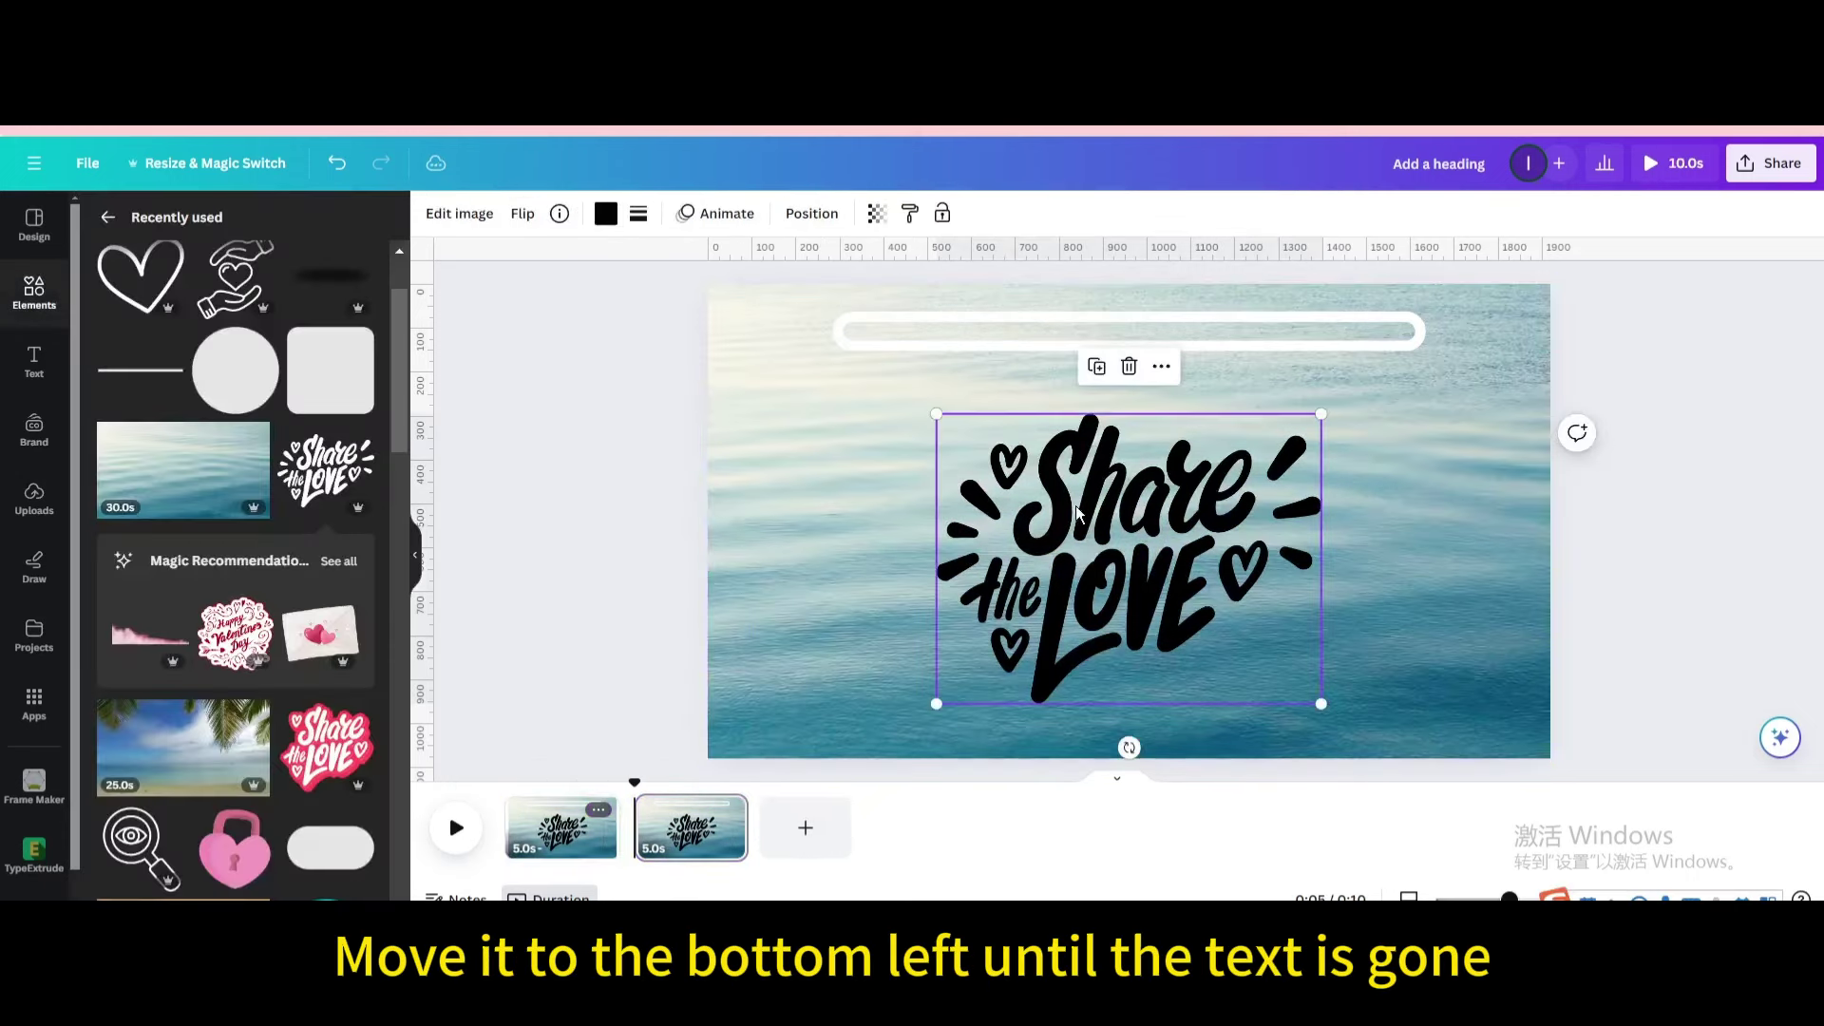
{"action": "mouse_move", "coordinate": [1097, 515]}
{"action": "left_mouse_down"}
{"action": "mouse_move", "coordinate": [785, 637]}
{"action": "mouse_move", "coordinate": [775, 747]}
{"action": "mouse_move", "coordinate": [739, 762]}
{"action": "left_mouse_up"}
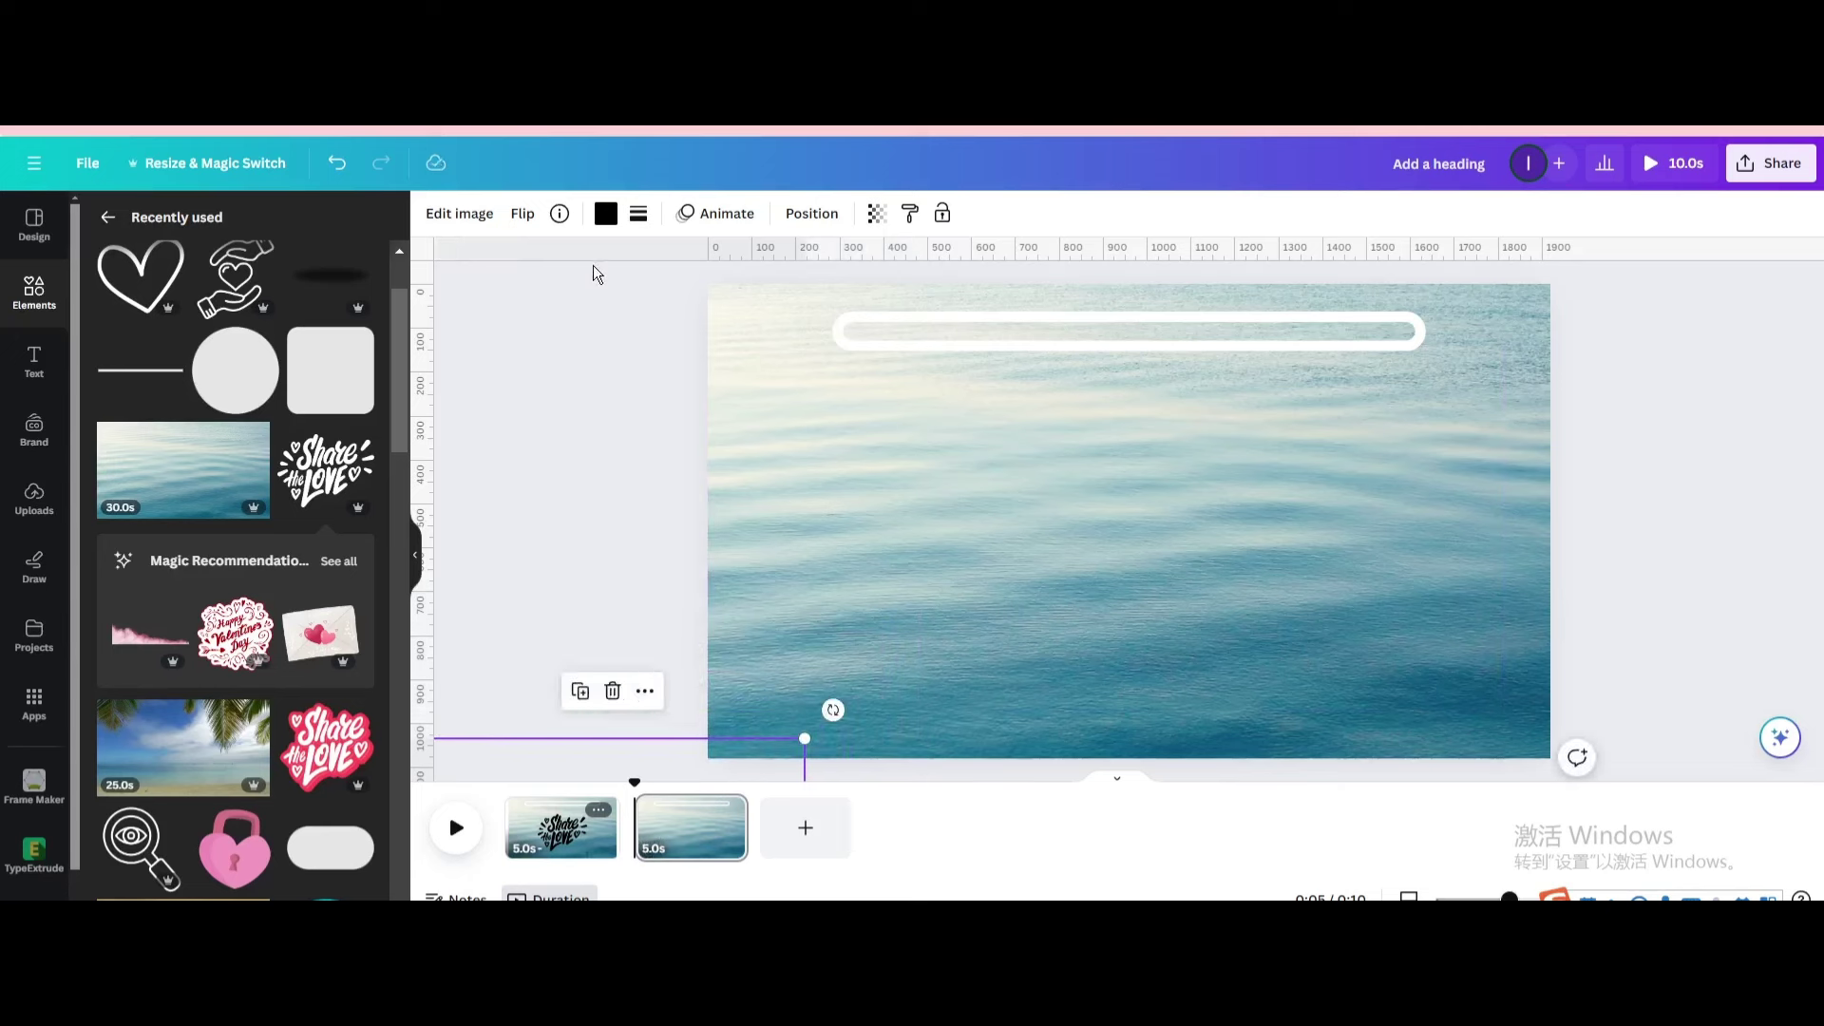
- Select the red Loyalty tag in Layers and hang it from the bar's right end
{"action": "left_click", "coordinate": [809, 212]}
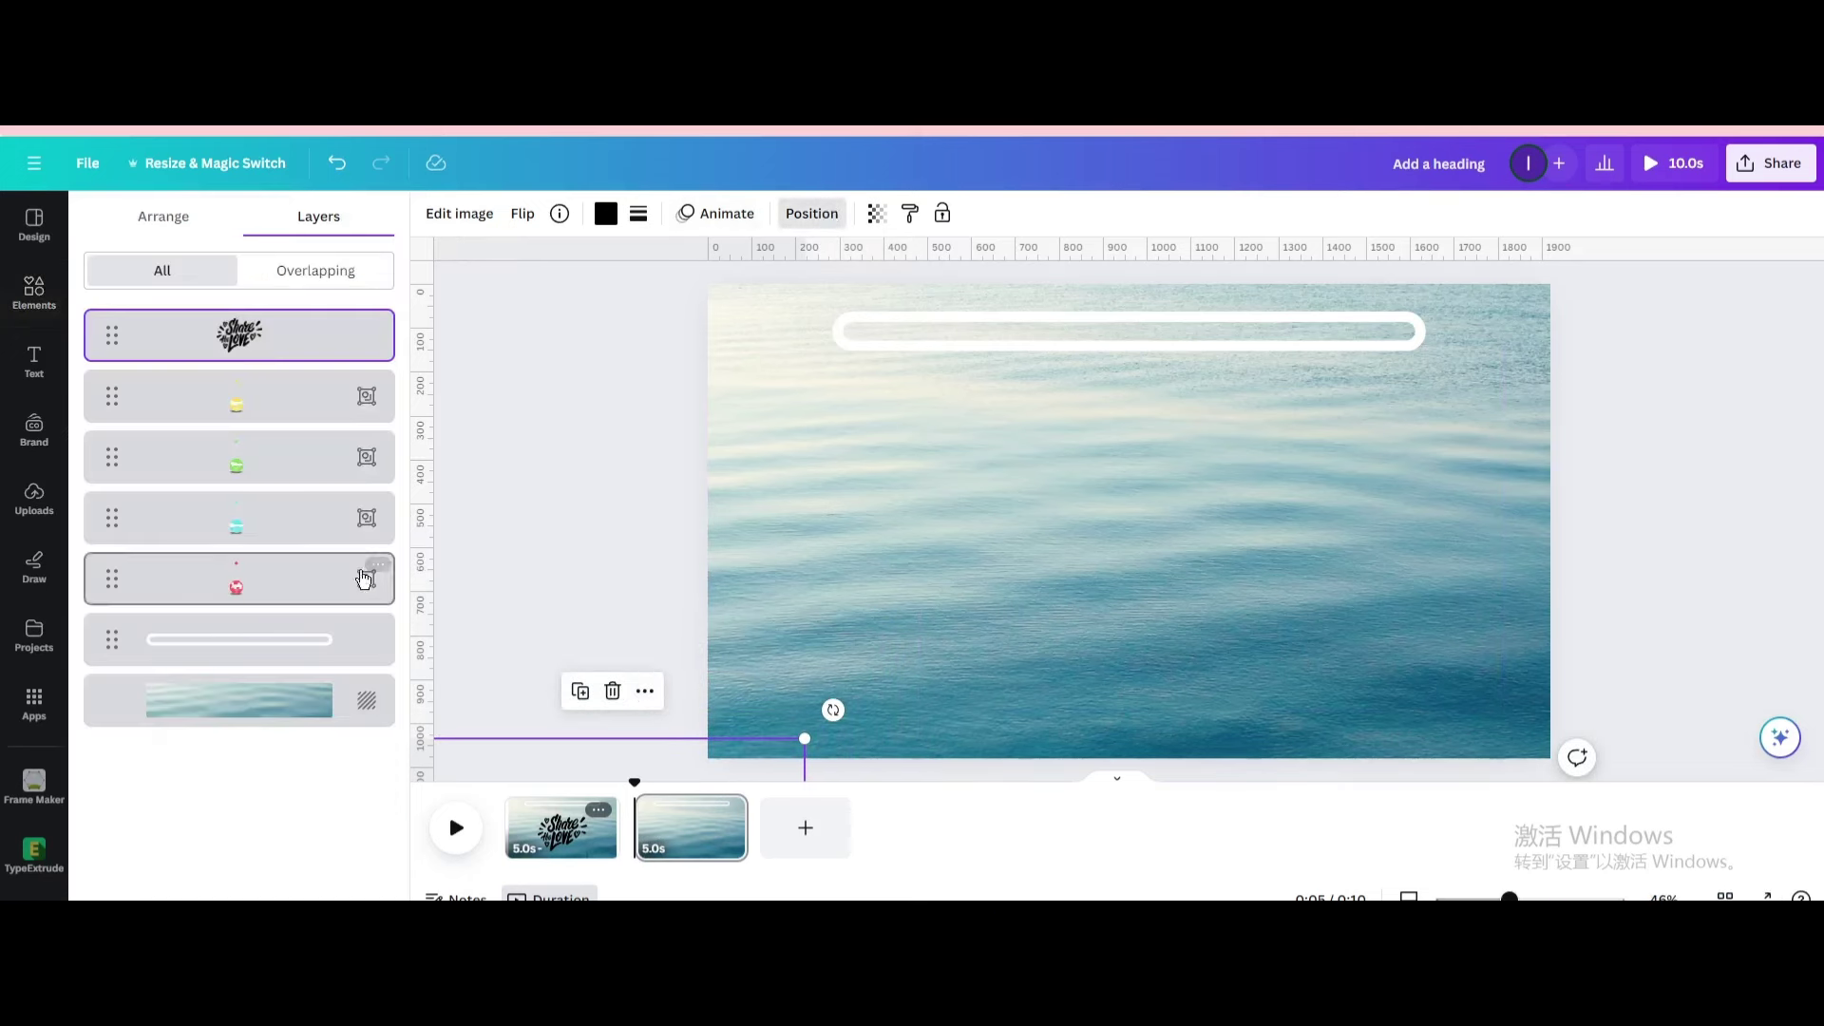
{"action": "left_click", "coordinate": [227, 584]}
{"action": "left_click_drag", "start_coordinate": [699, 508], "coordinate": [1489, 517]}
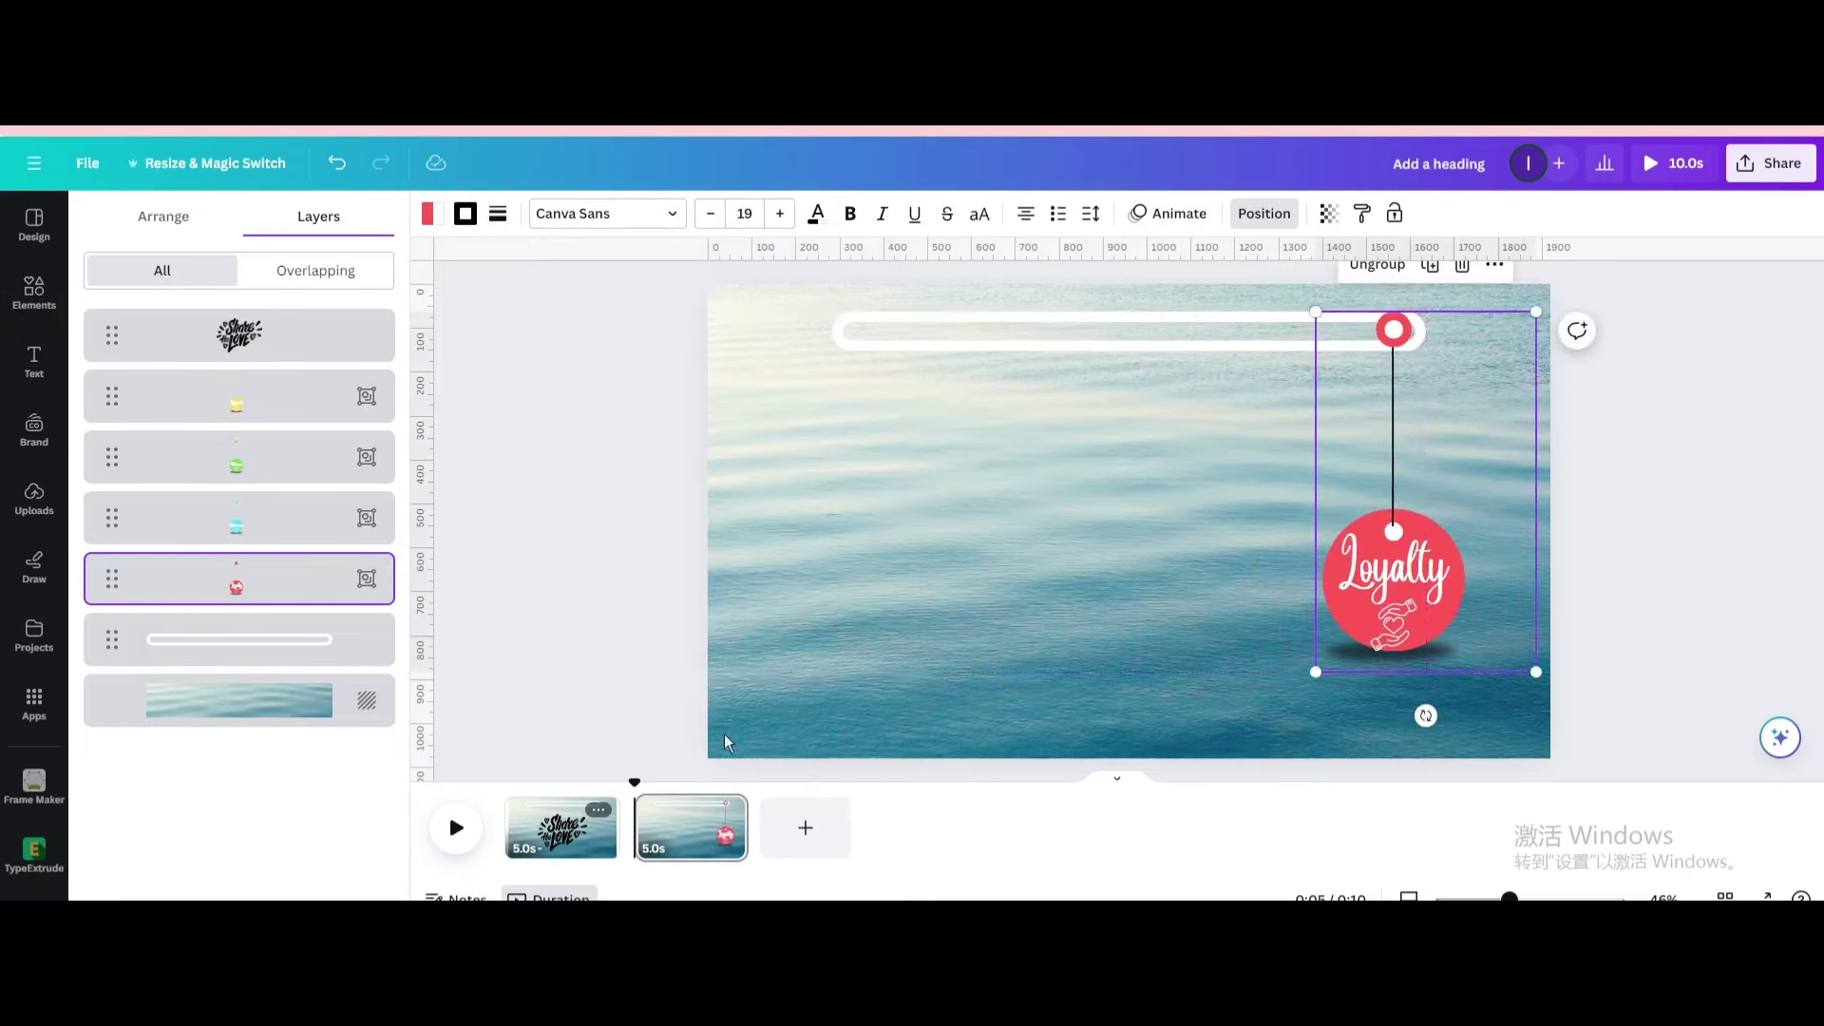
- Duplicate page 2 as page 3 and hang the cyan Observance tag left of Loyalty
{"action": "left_click", "coordinate": [730, 813]}
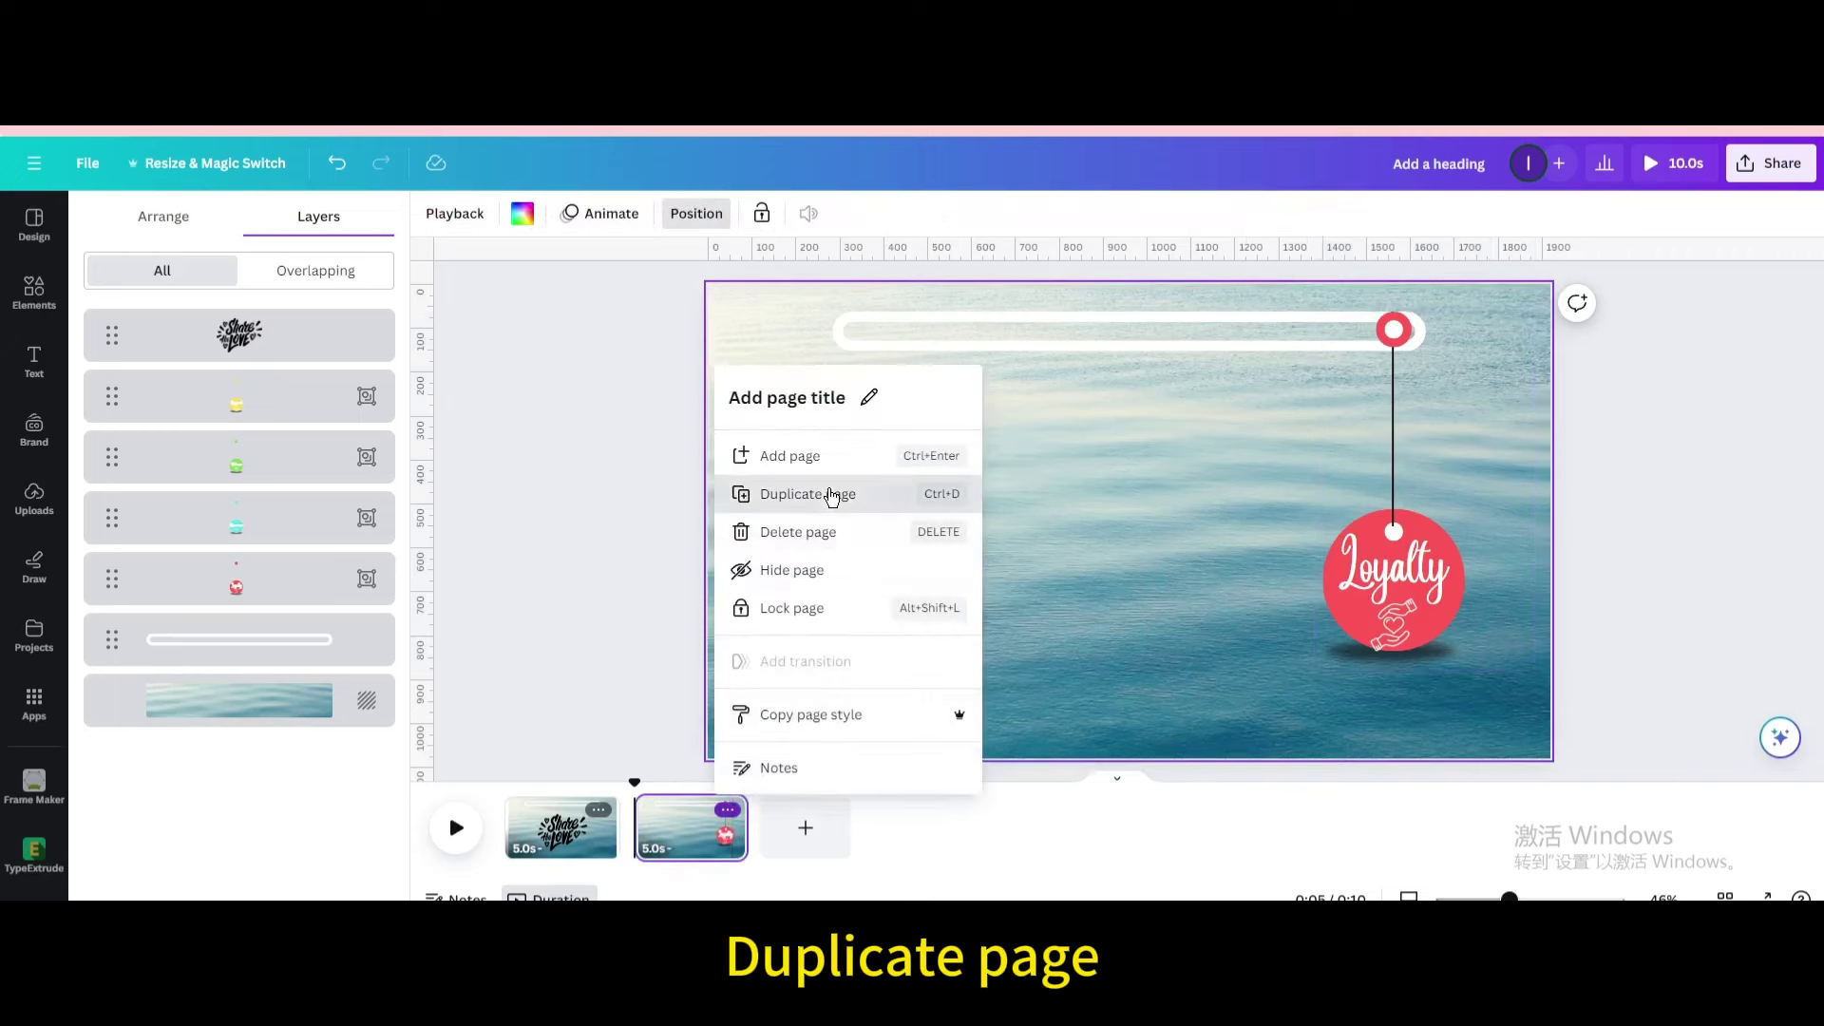
{"action": "key", "text": "ctrl+d"}
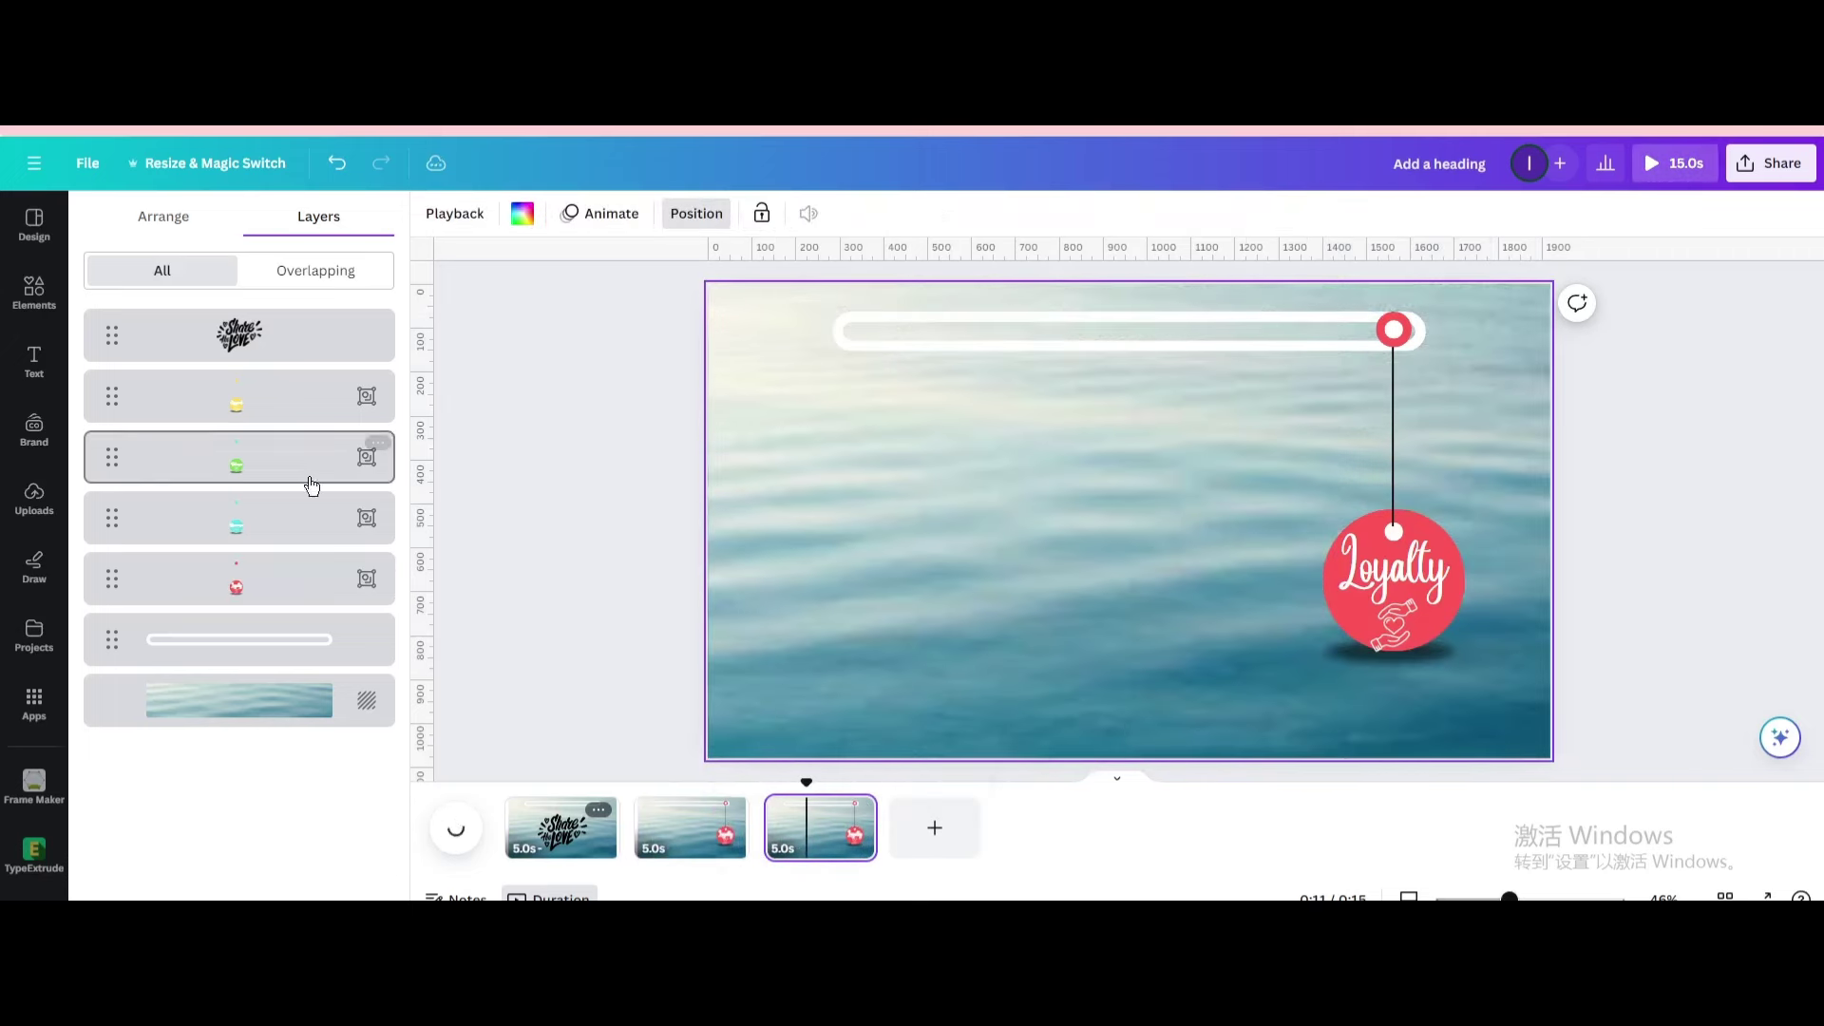
{"action": "left_click", "coordinate": [298, 530]}
{"action": "mouse_move", "coordinate": [668, 533]}
{"action": "left_mouse_down"}
{"action": "mouse_move", "coordinate": [1304, 534]}
{"action": "mouse_move", "coordinate": [1290, 542]}
{"action": "left_mouse_up"}
- Duplicate page 3 as page 4 and hang the green Valiance tag left of Observance
{"action": "left_click", "coordinate": [856, 810]}
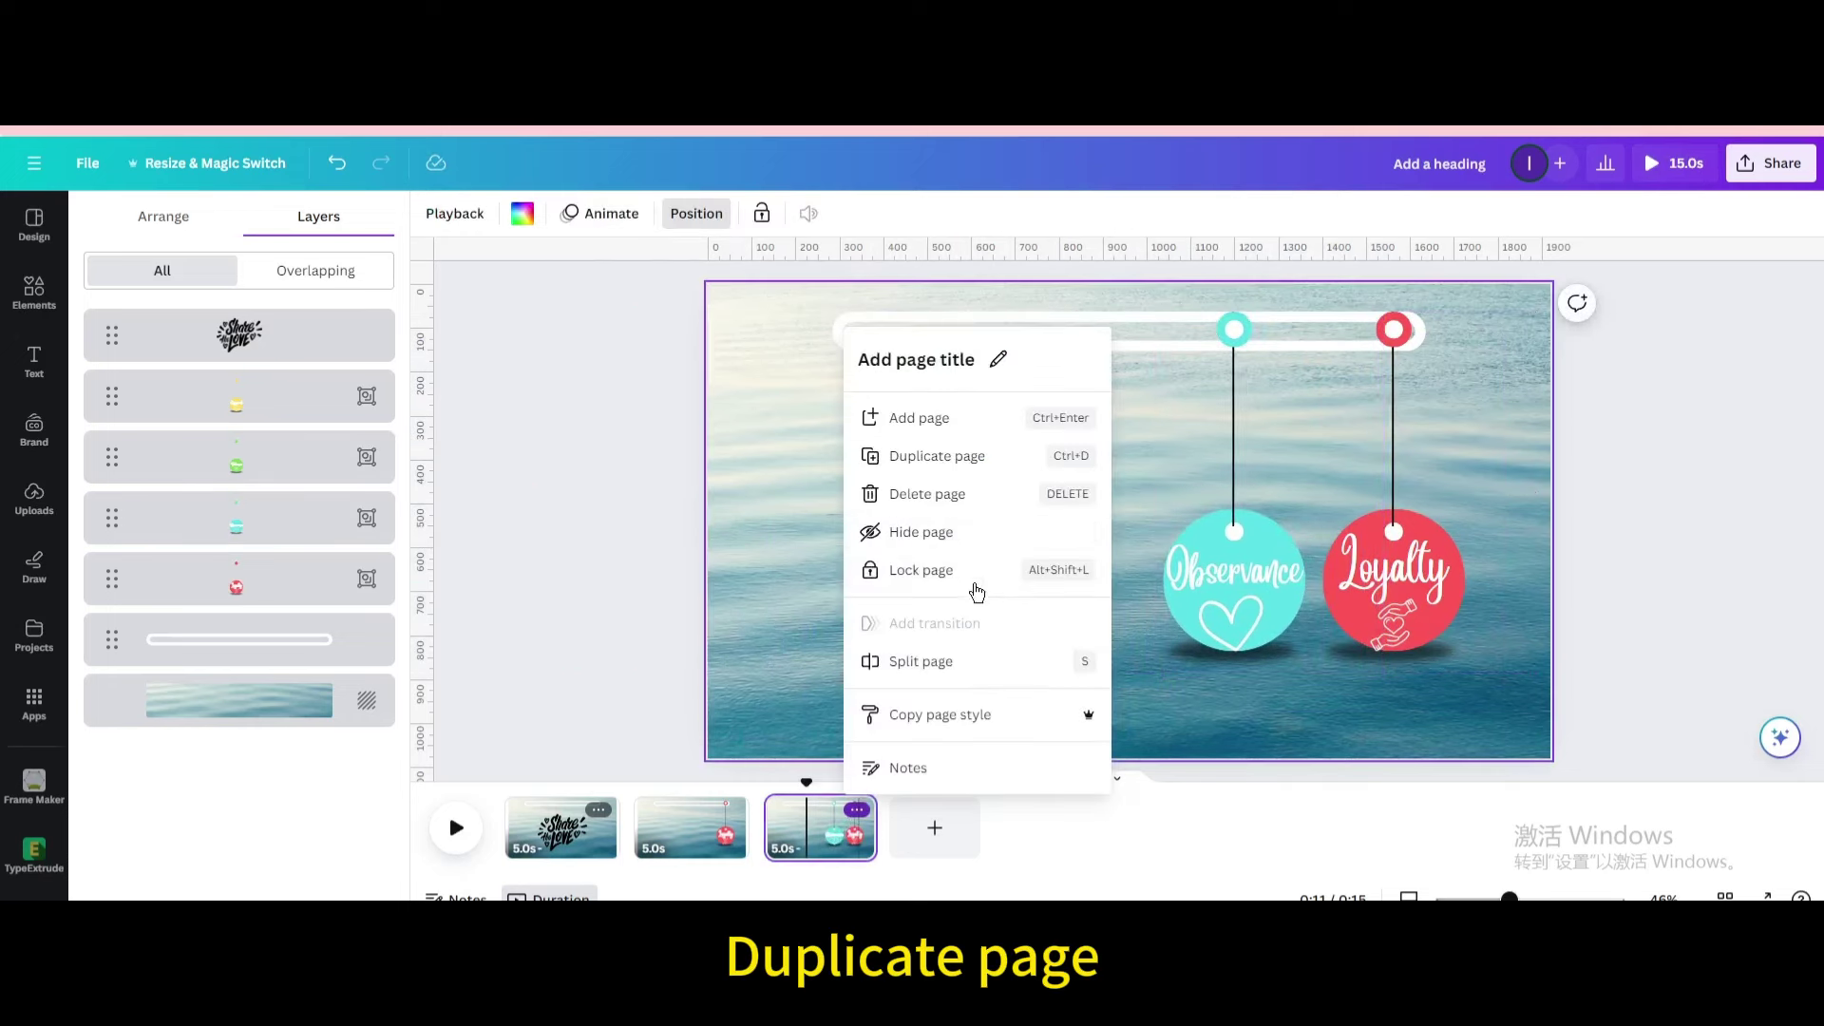
{"action": "left_click", "coordinate": [920, 459]}
{"action": "mouse_move", "coordinate": [239, 457]}
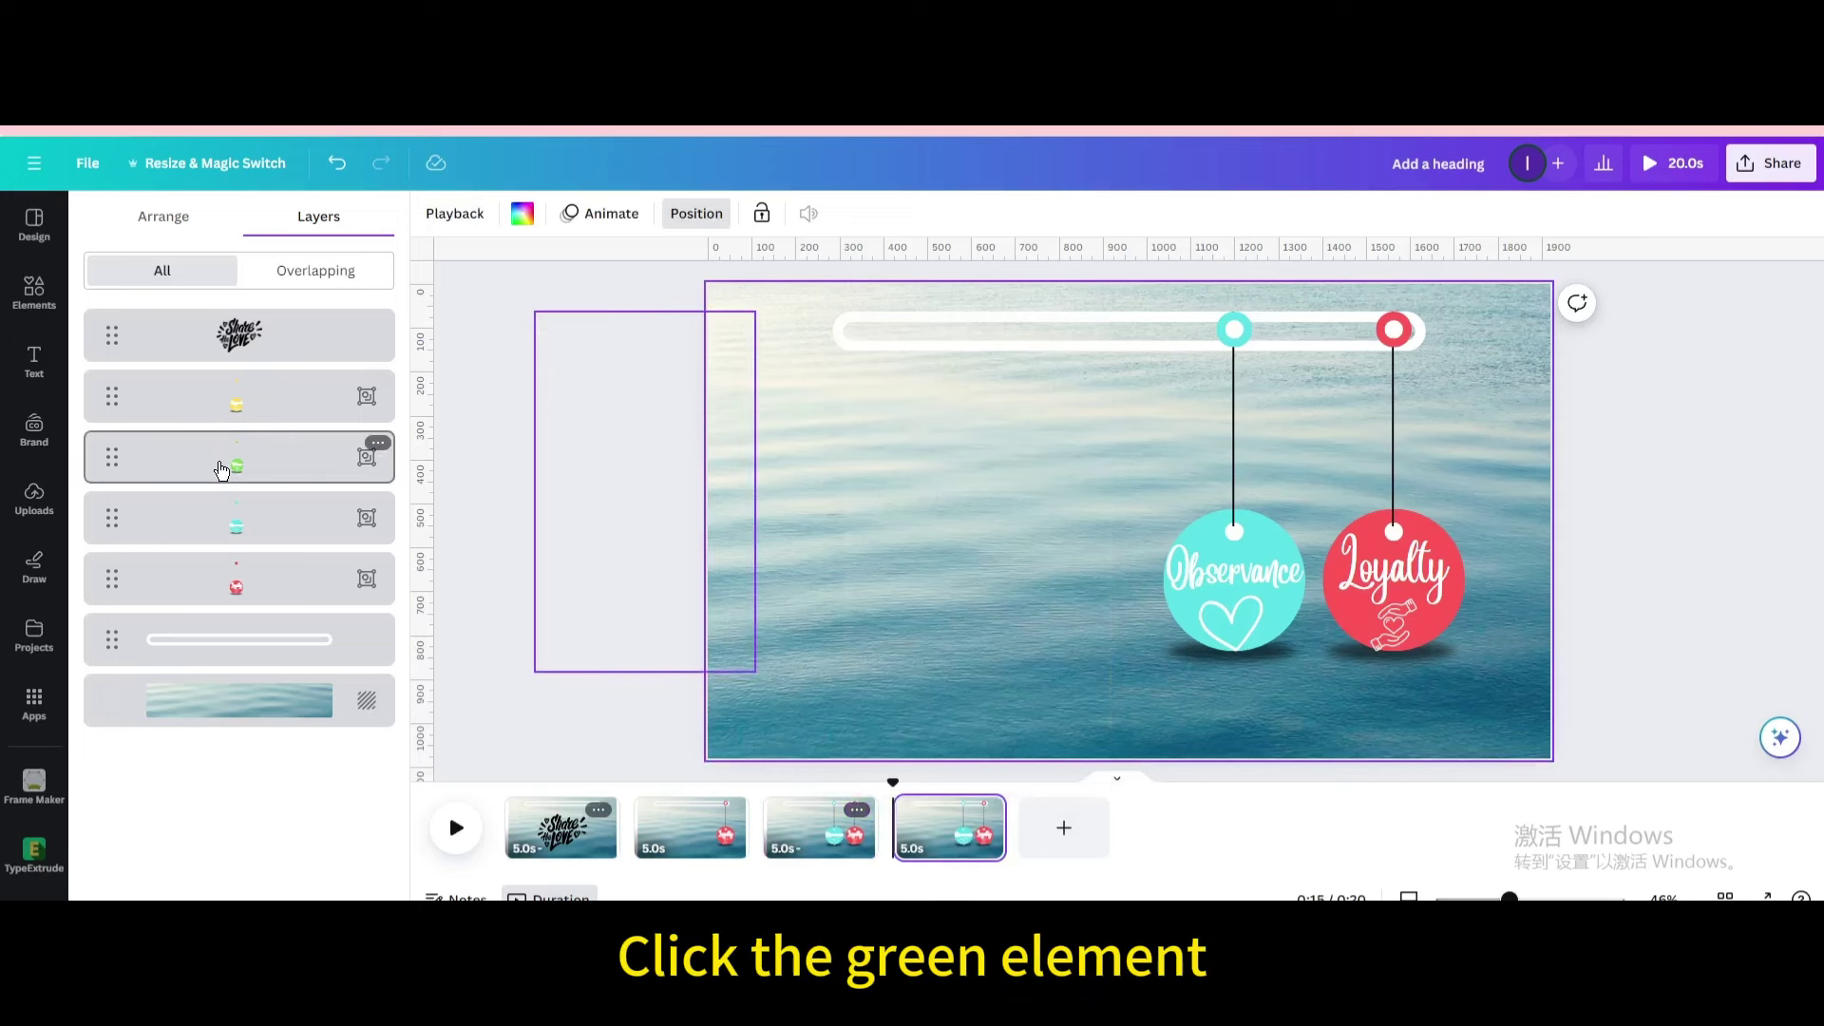
{"action": "left_click", "coordinate": [222, 470]}
{"action": "left_click_drag", "start_coordinate": [685, 497], "coordinate": [1134, 504]}
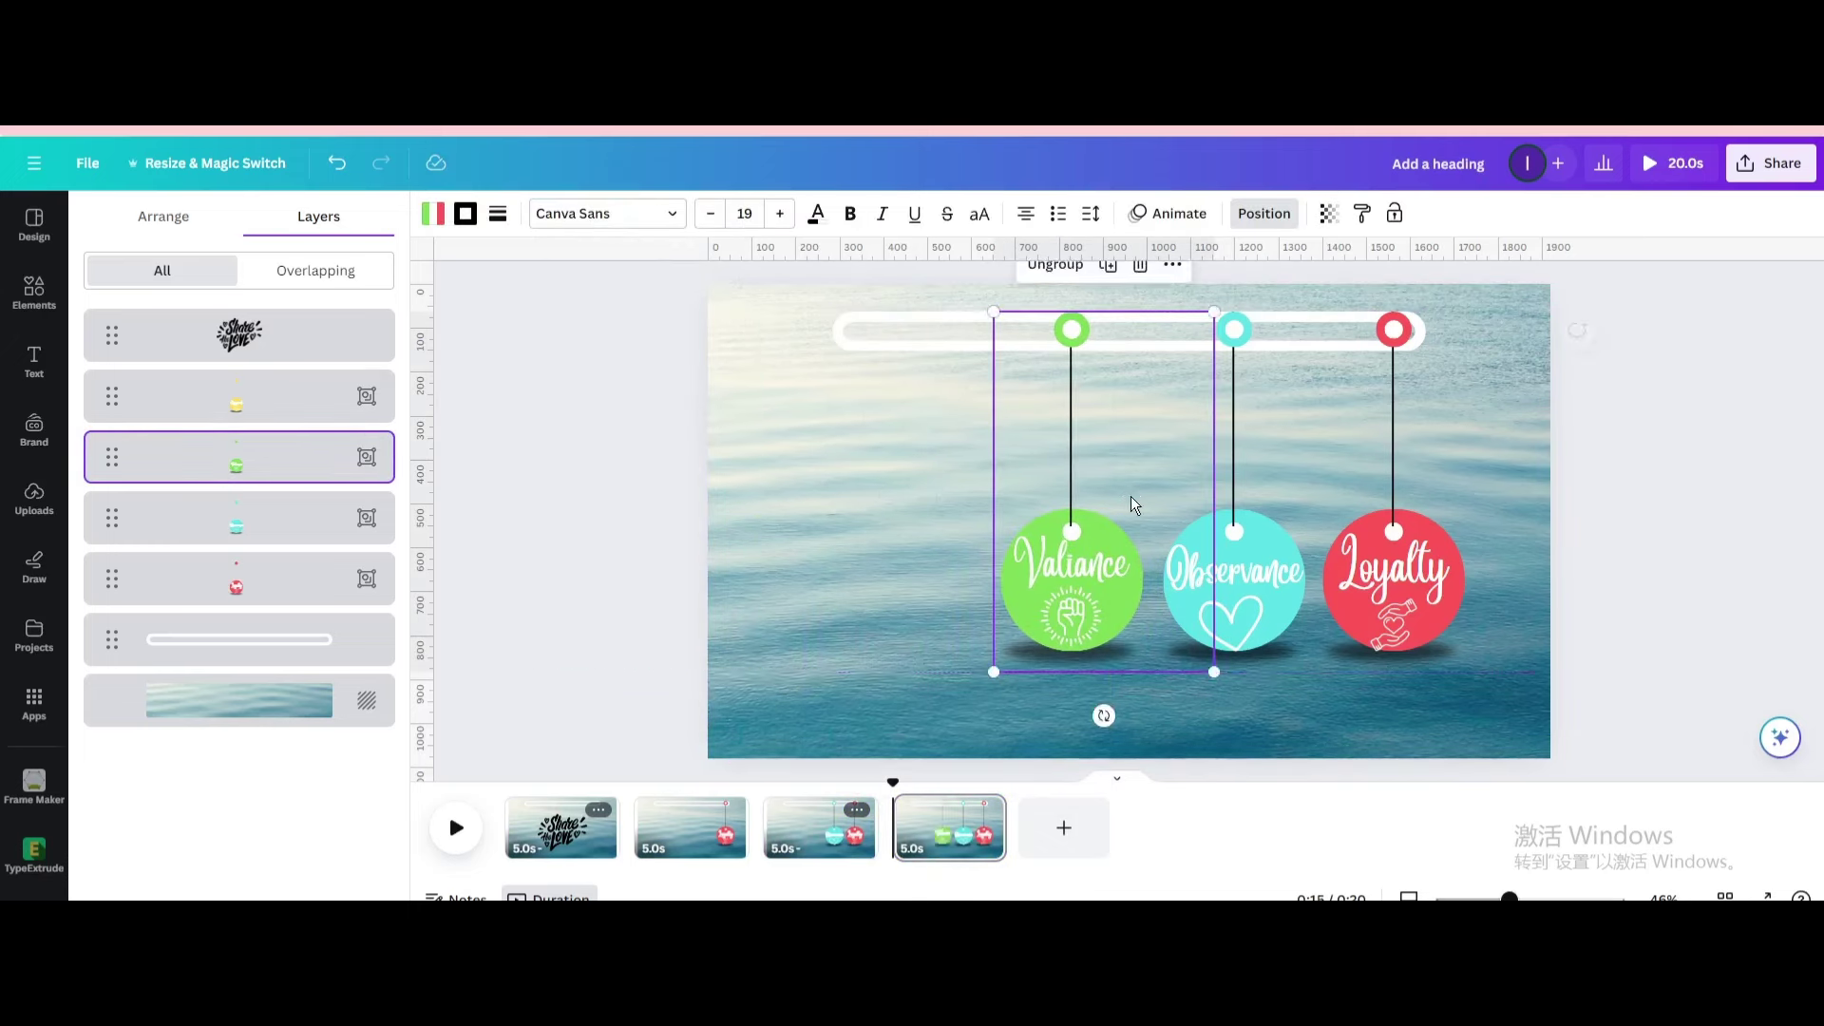
- Duplicate page 4 as page 5 and hang the yellow Enjoyment tag at the bar's left end
{"action": "left_click", "coordinate": [994, 814]}
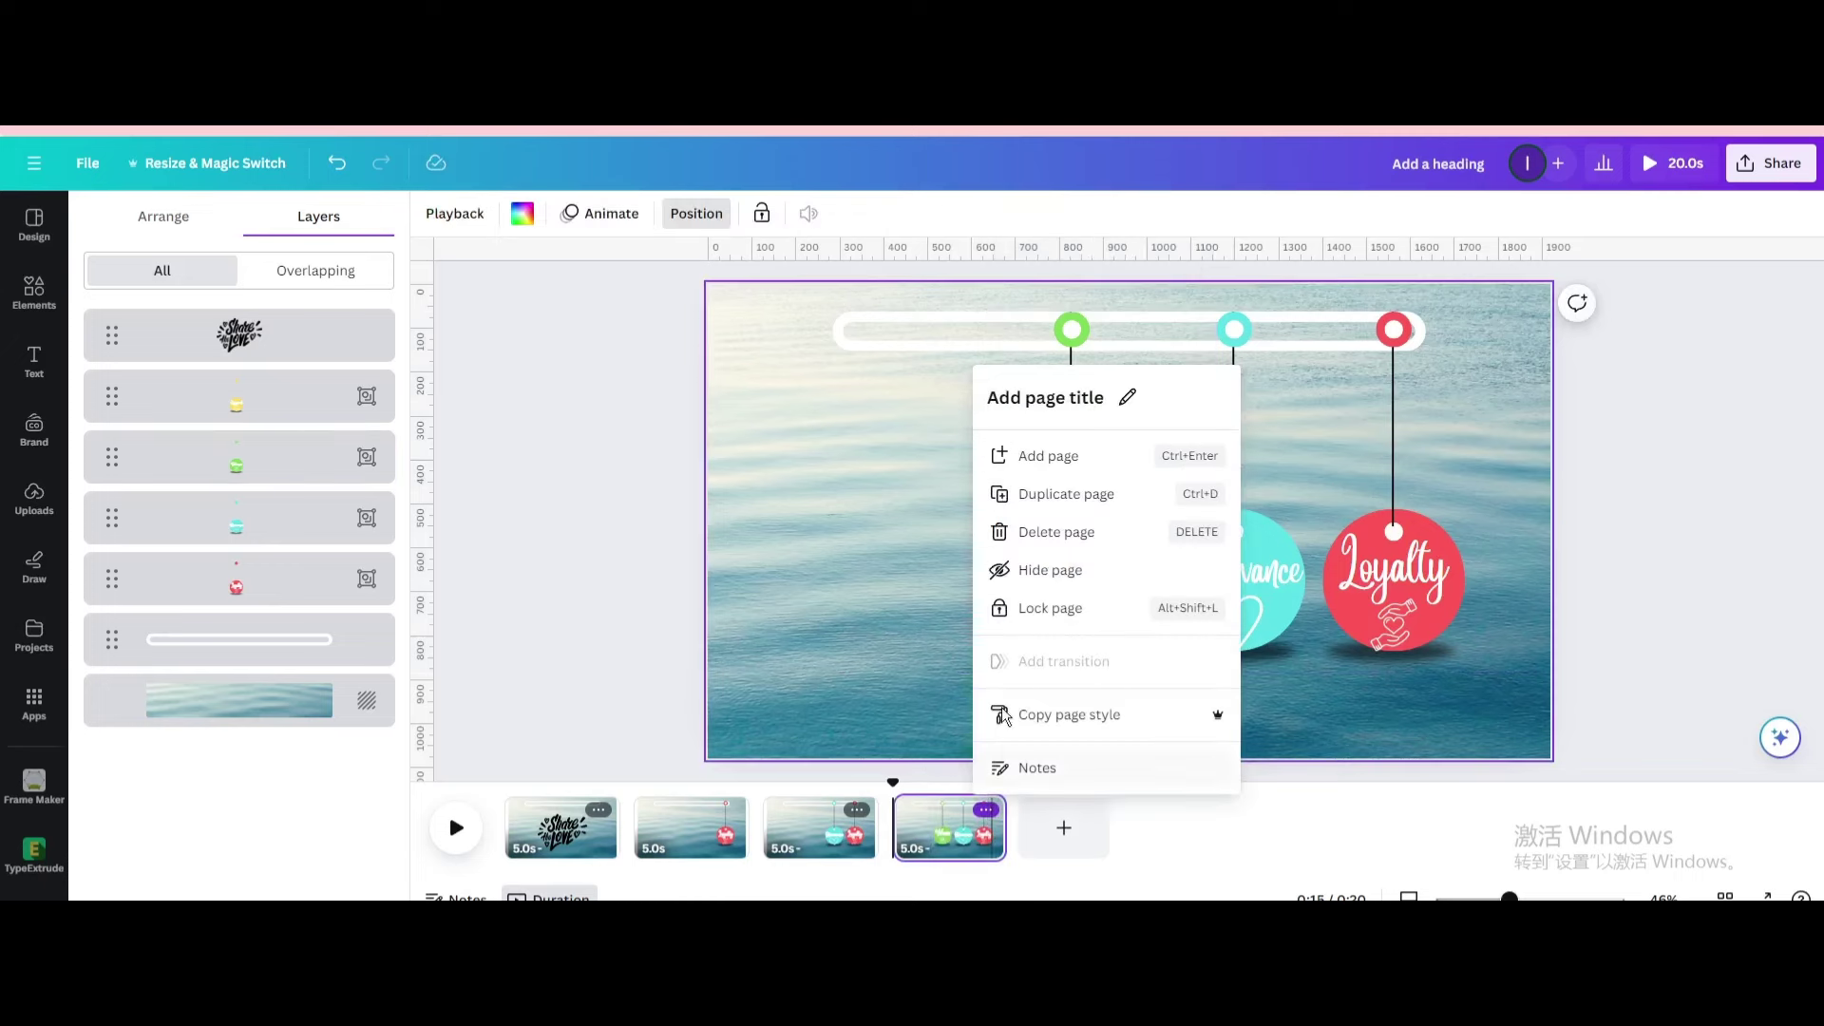
{"action": "left_click", "coordinate": [1020, 499]}
{"action": "left_click", "coordinate": [1049, 827]}
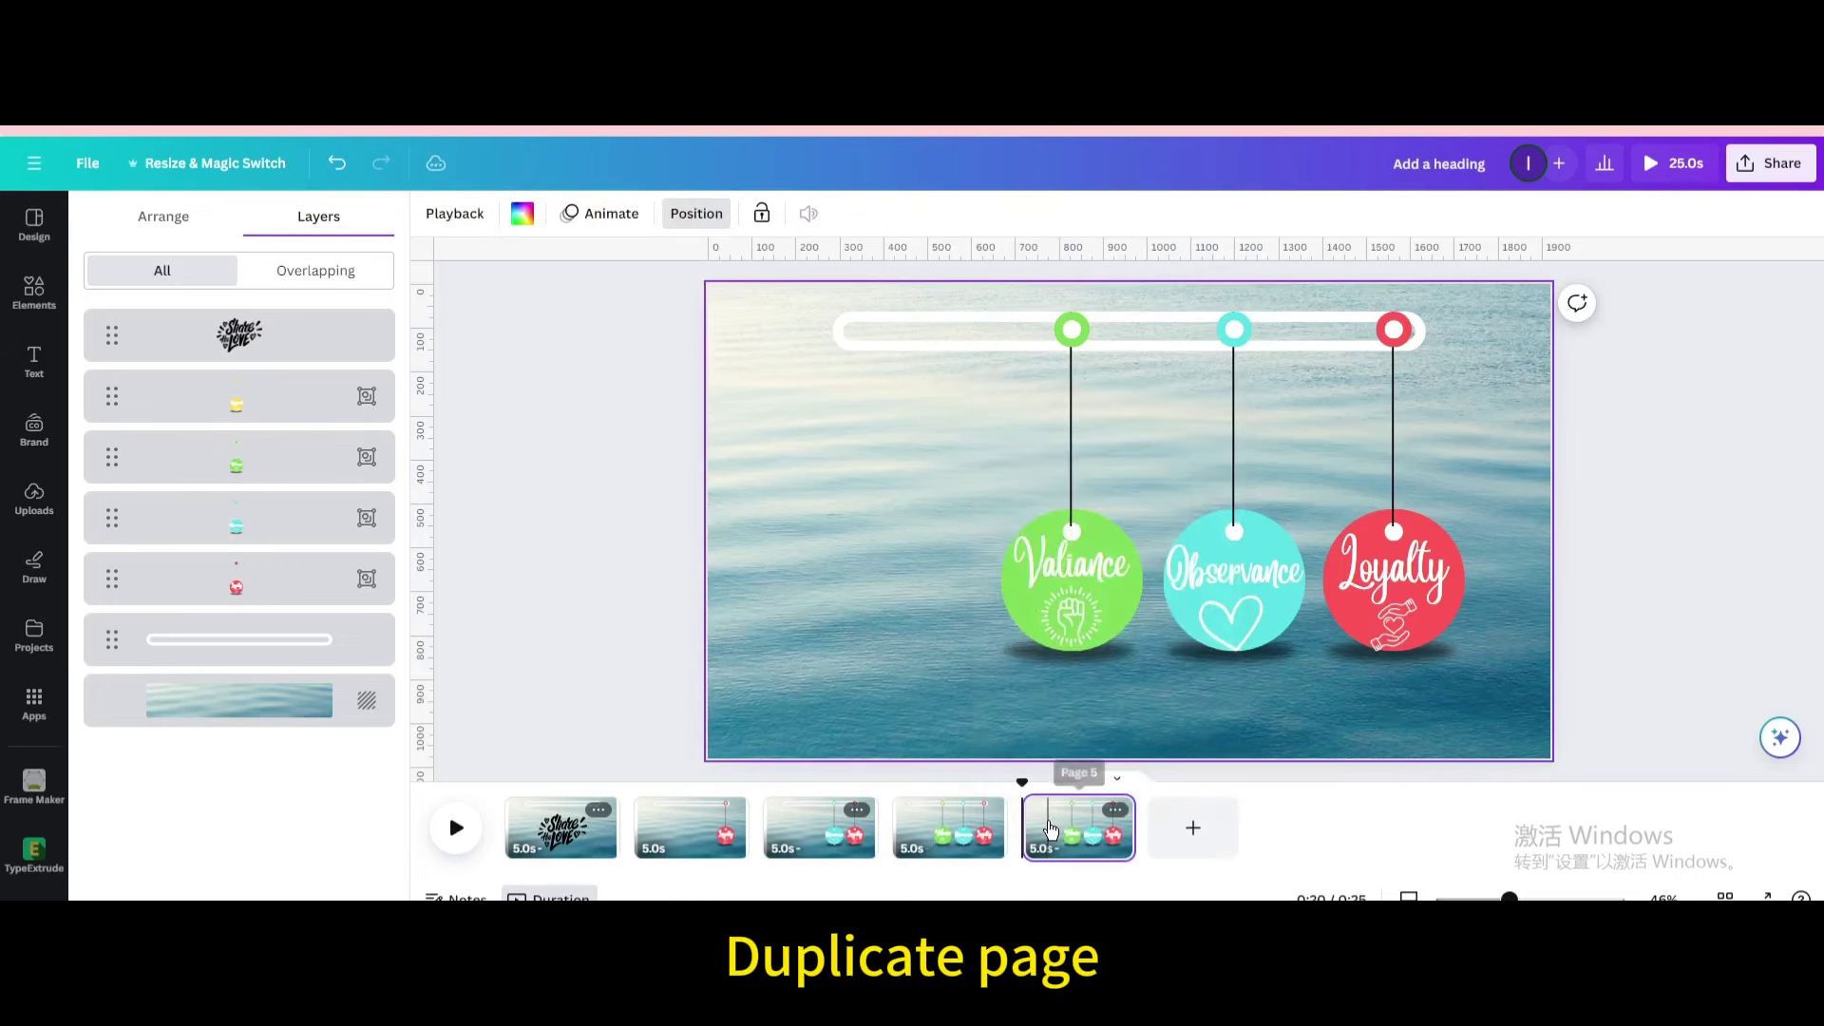
{"action": "left_click", "coordinate": [717, 483]}
{"action": "left_click_drag", "start_coordinate": [717, 483], "coordinate": [952, 479]}
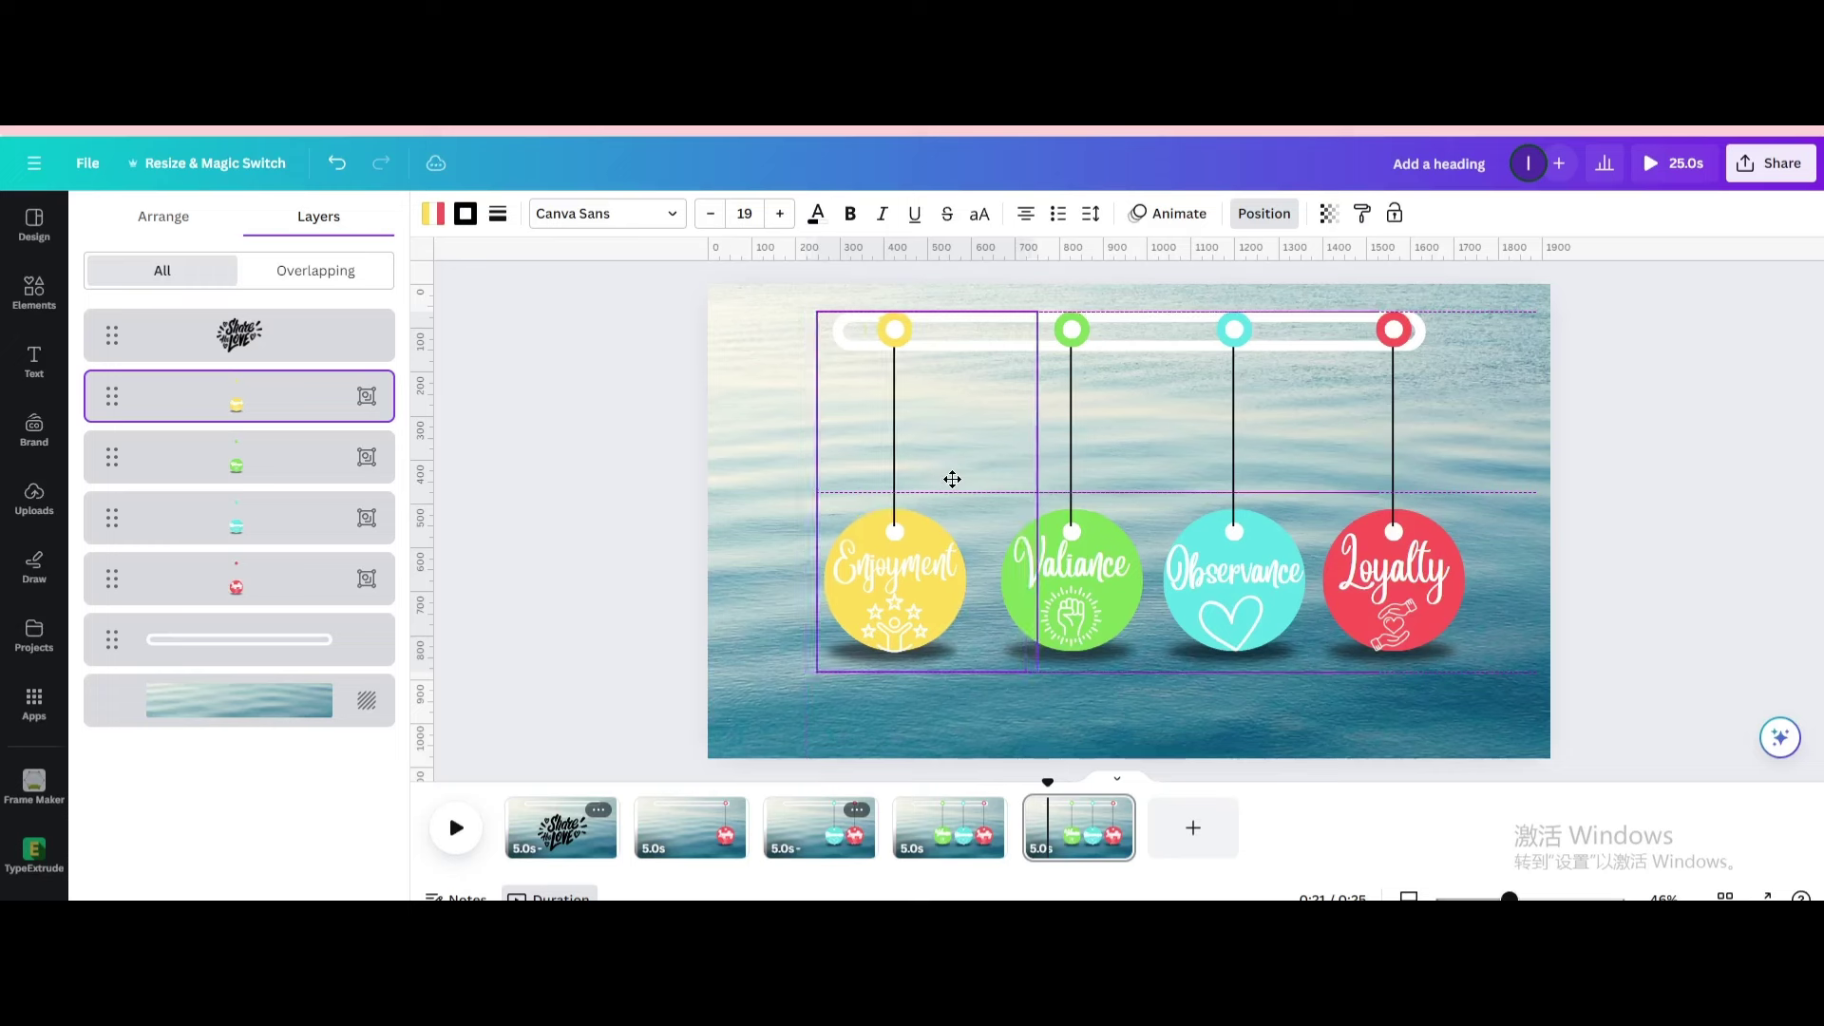
{"action": "left_click_drag", "start_coordinate": [953, 479], "coordinate": [953, 487]}
{"action": "key", "text": "Escape"}
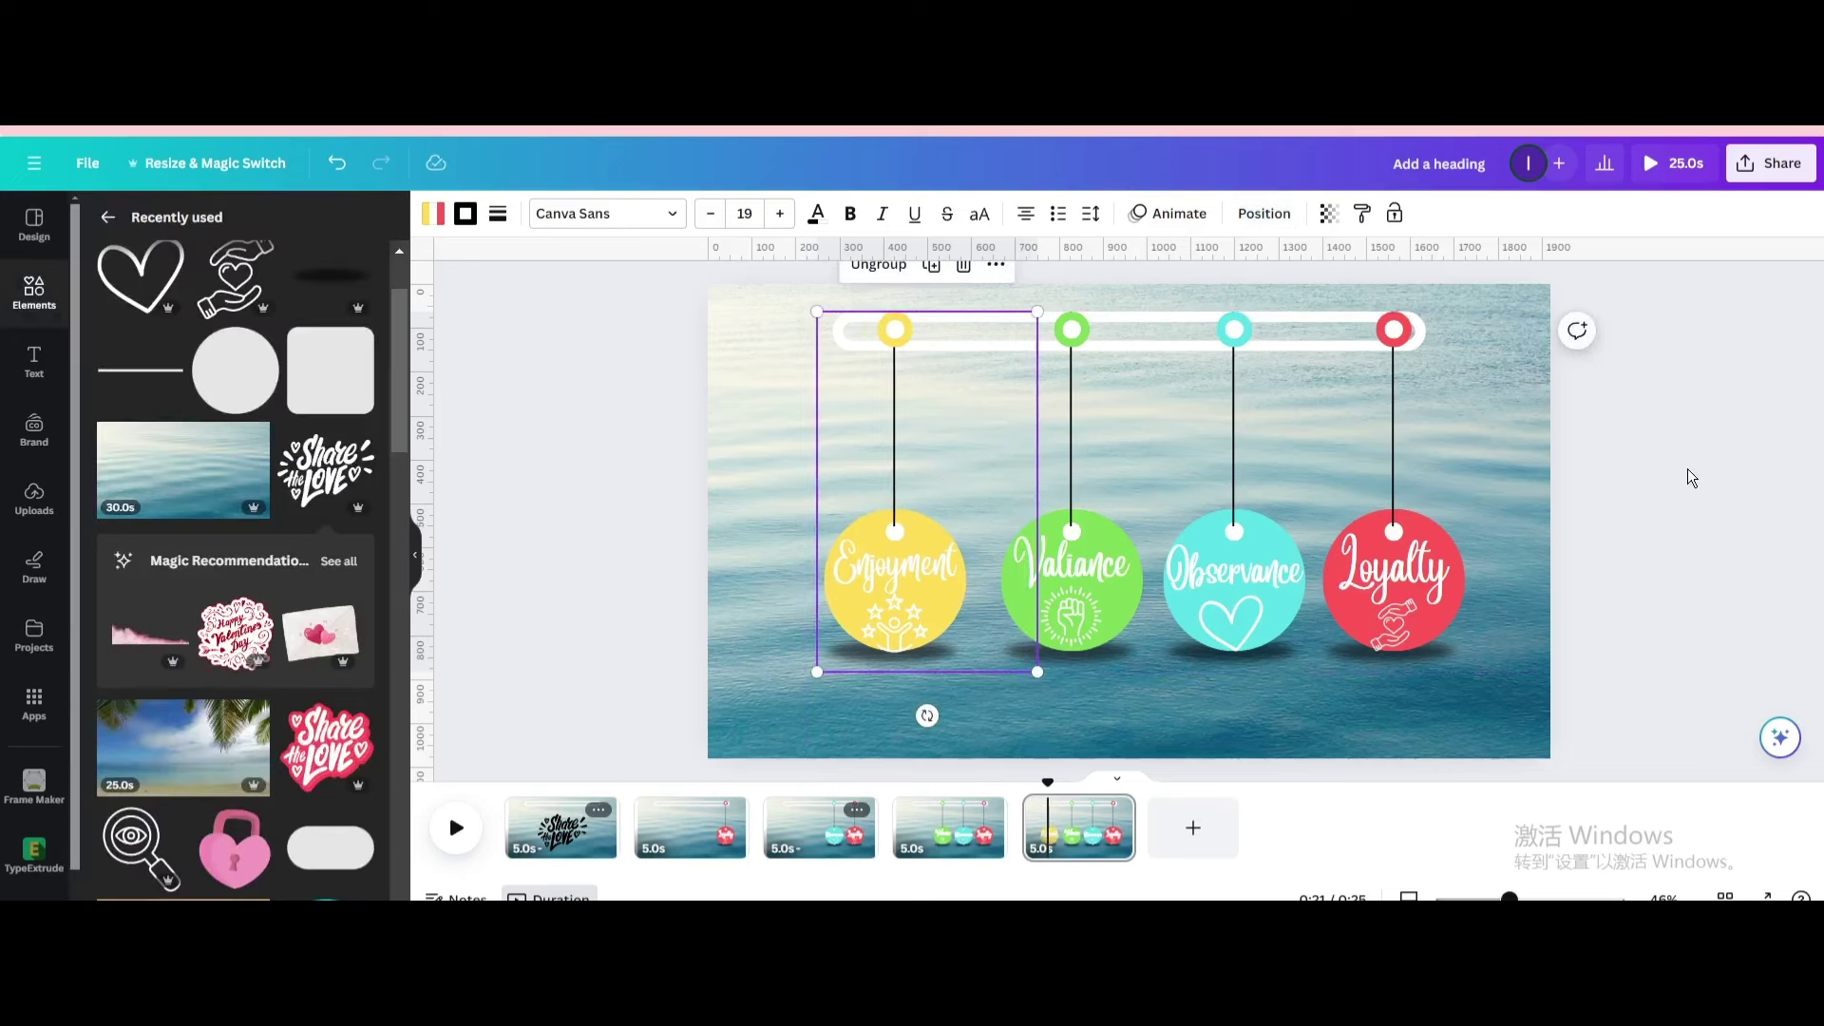
- Apply a 2.5-second Match & Move transition between all pages and play the design full-screen
{"action": "mouse_move", "coordinate": [634, 826]}
{"action": "left_click", "coordinate": [633, 846]}
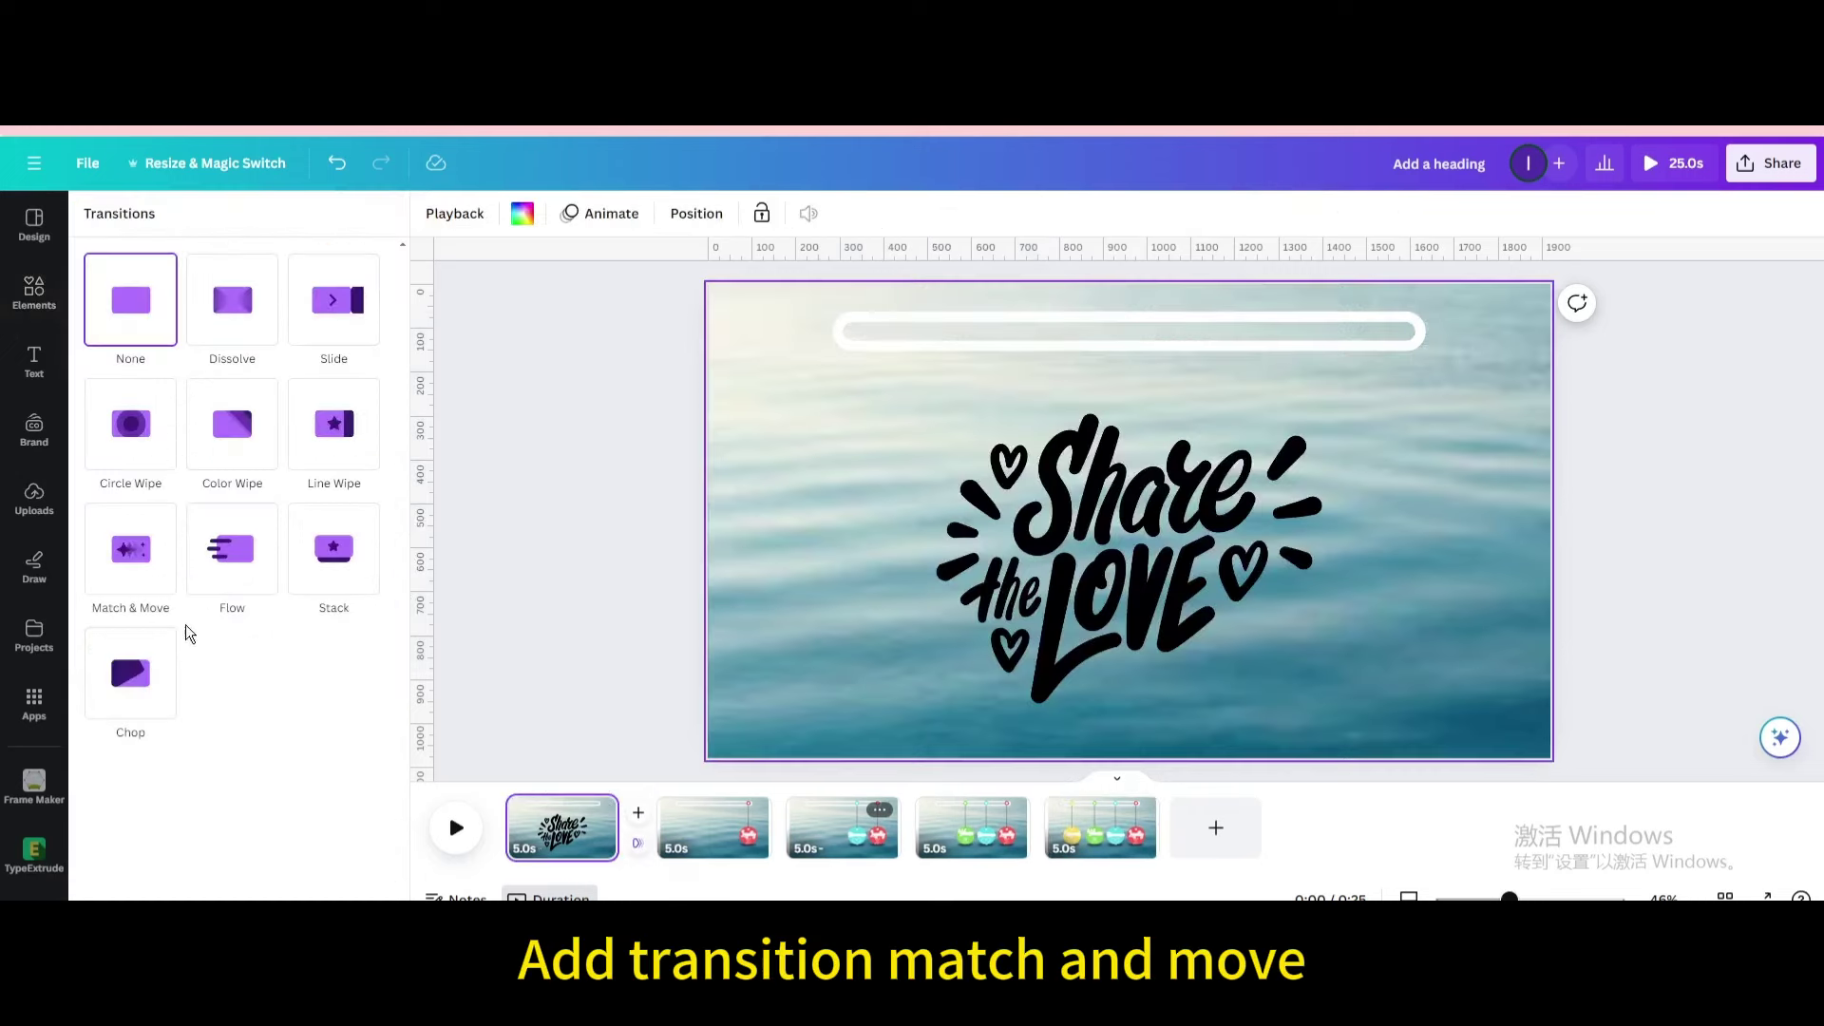
{"action": "left_click", "coordinate": [135, 570]}
{"action": "left_click_drag", "start_coordinate": [123, 692], "coordinate": [352, 692]}
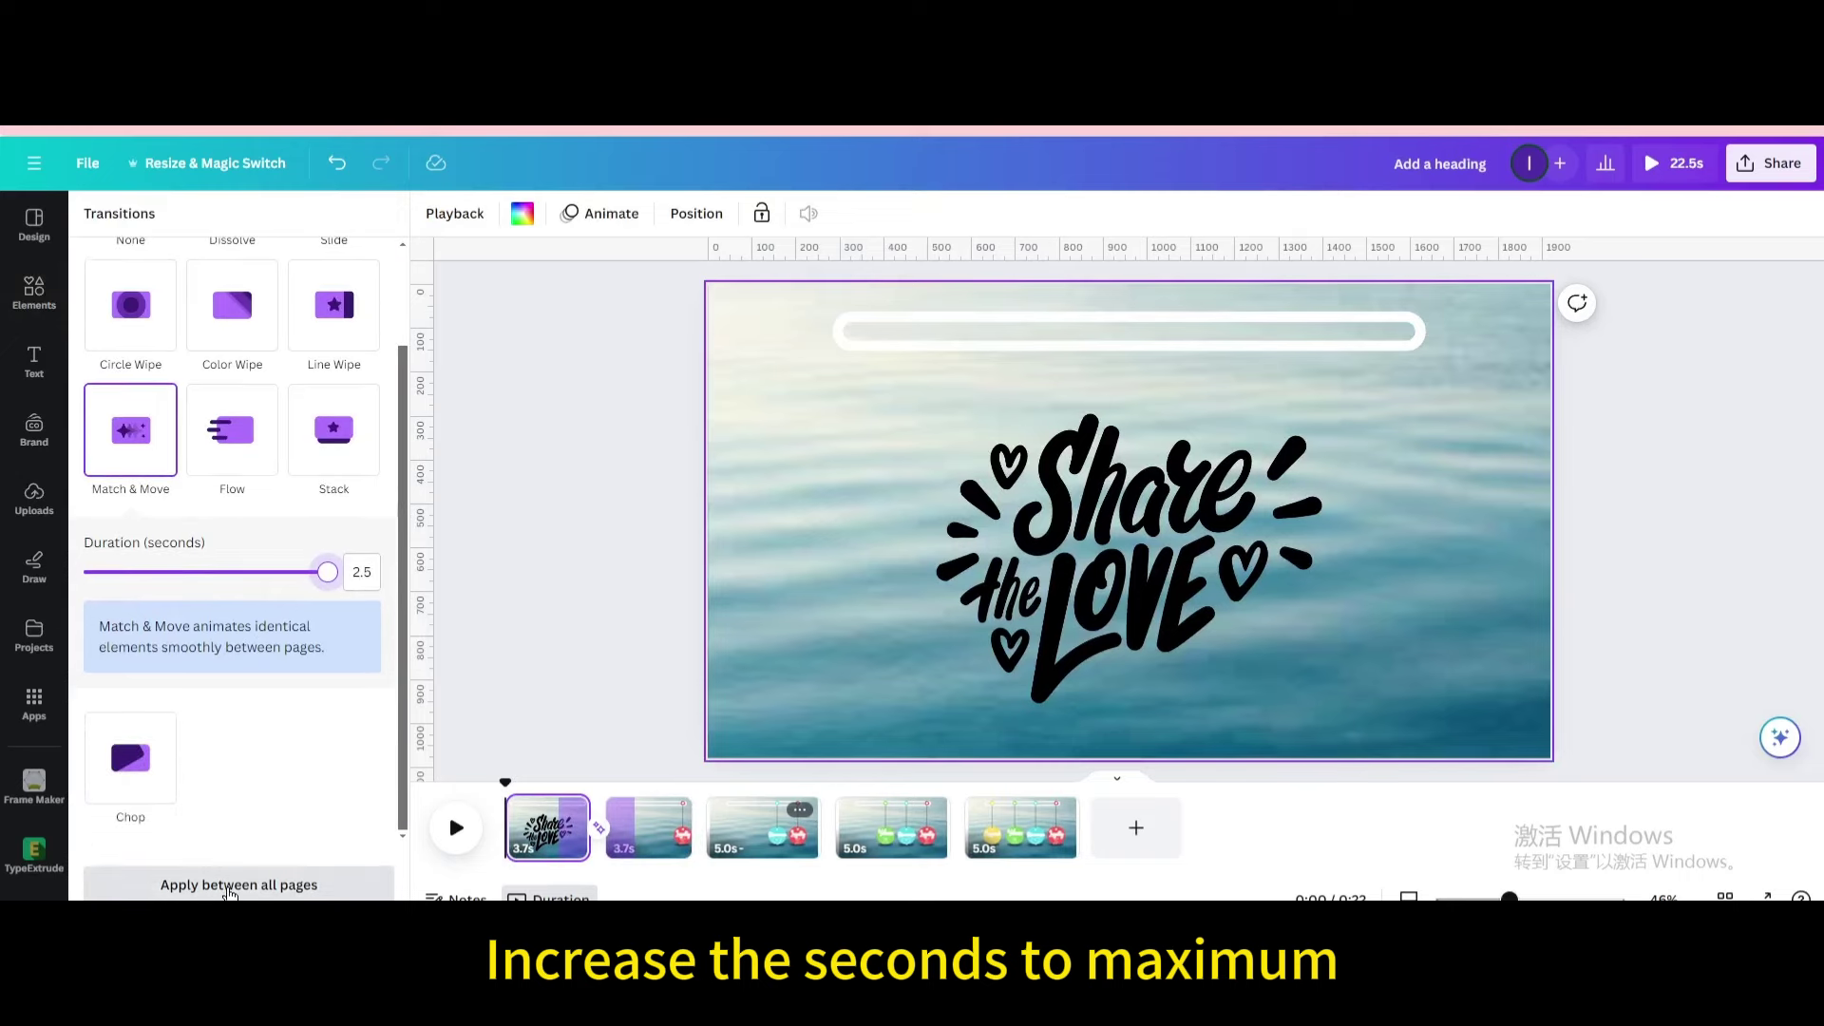
{"action": "left_click", "coordinate": [228, 883]}
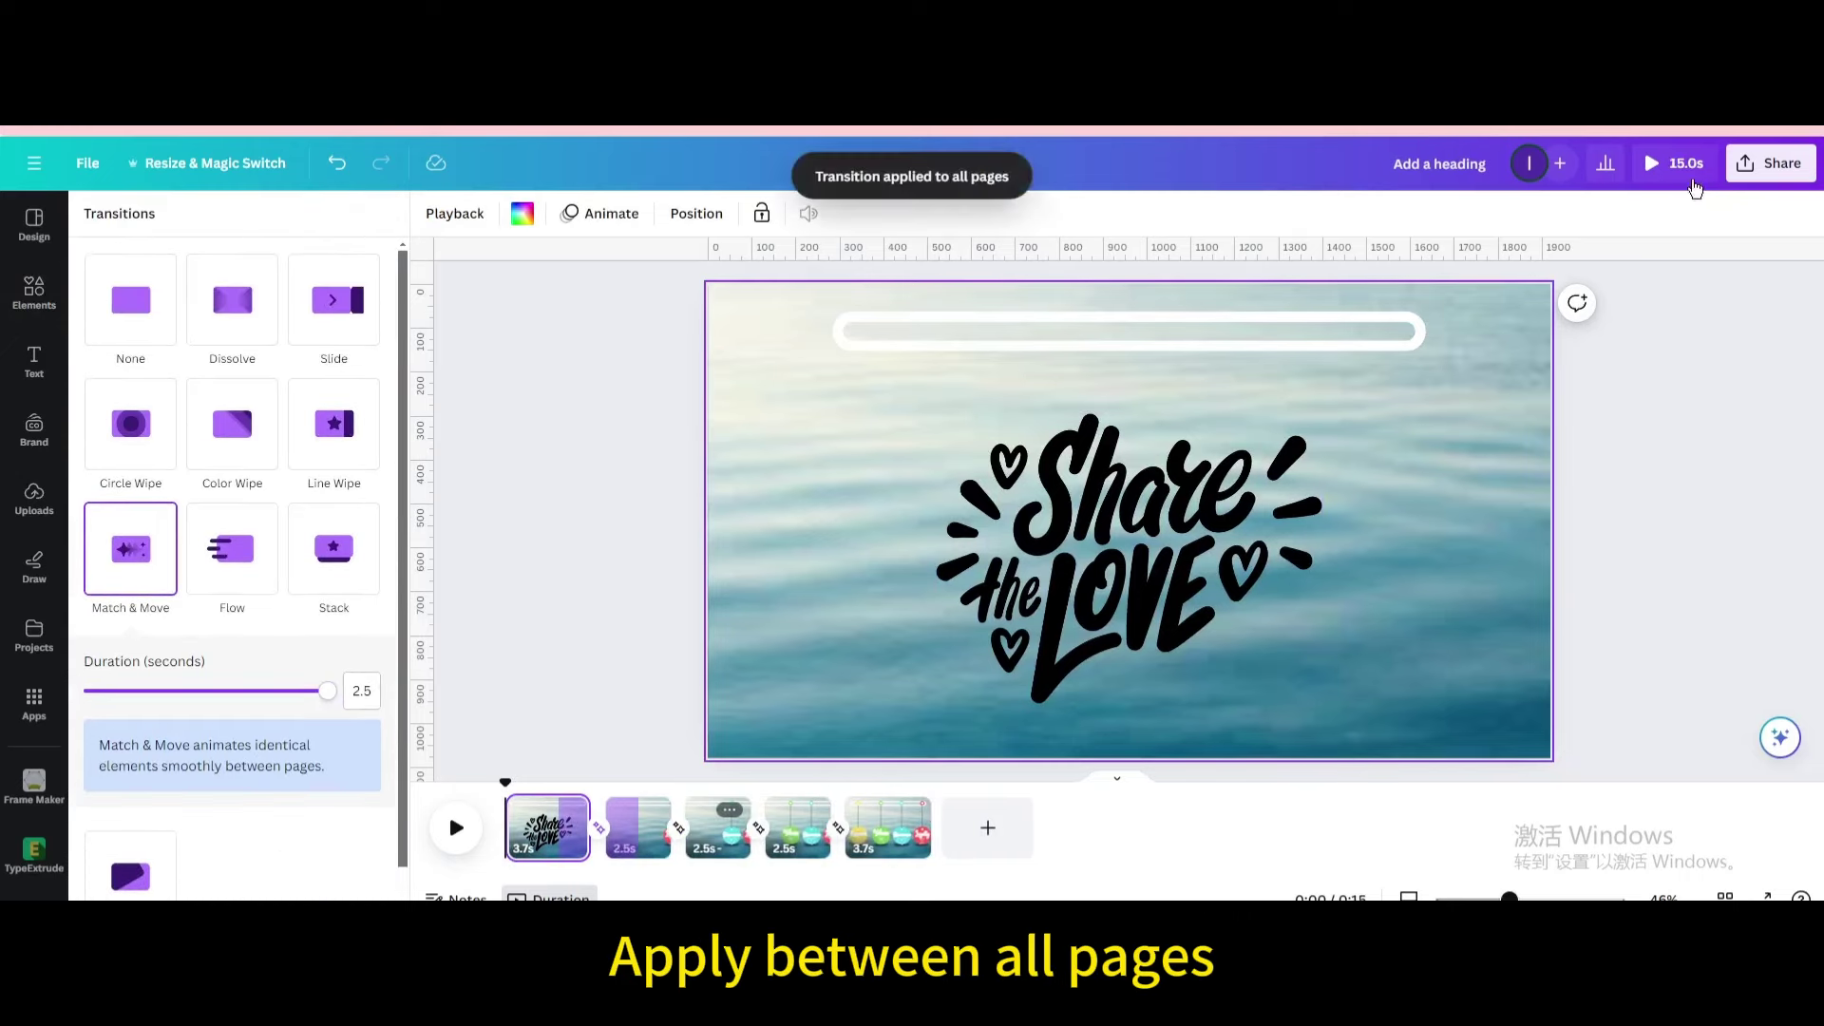
{"action": "left_click", "coordinate": [1686, 168]}
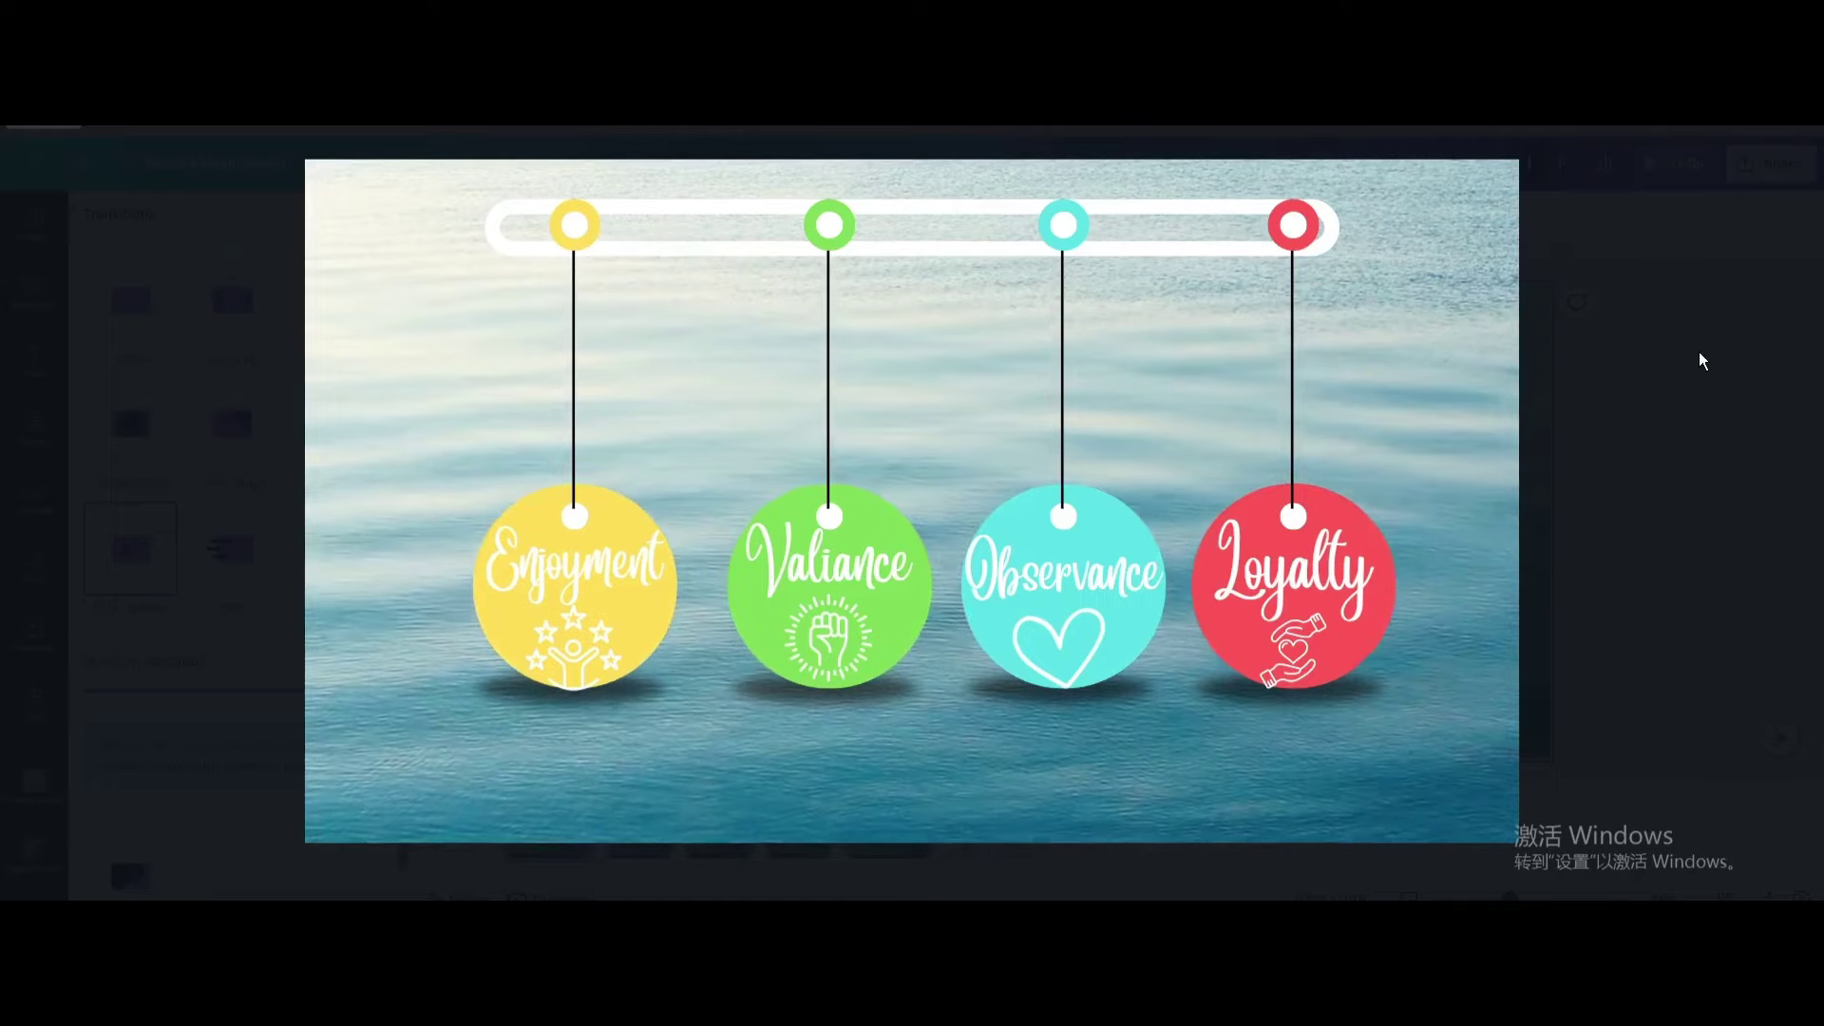
- Close the full-screen preview after the 15-second animation finishes playing
{"action": "left_click", "coordinate": [1700, 353]}
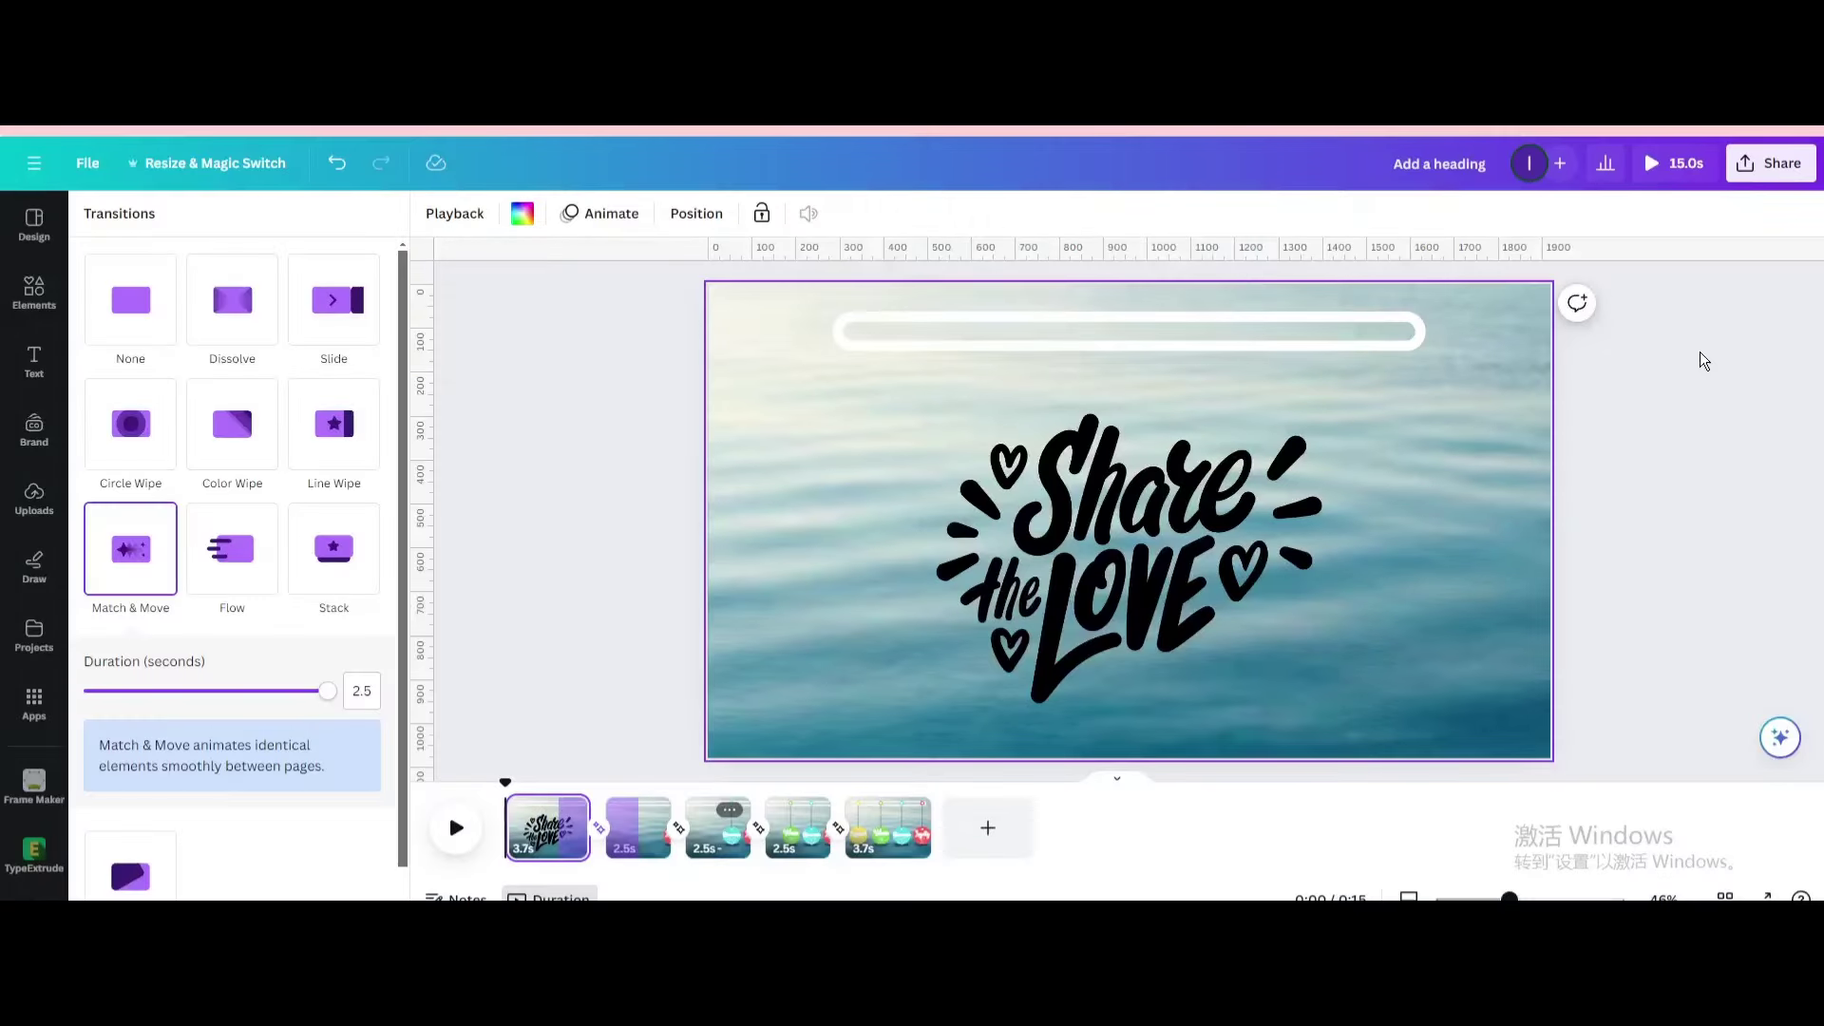
- Download all five pages as an MP4 video from the Share menu
{"action": "left_click", "coordinate": [1747, 181]}
{"action": "left_click", "coordinate": [1552, 627]}
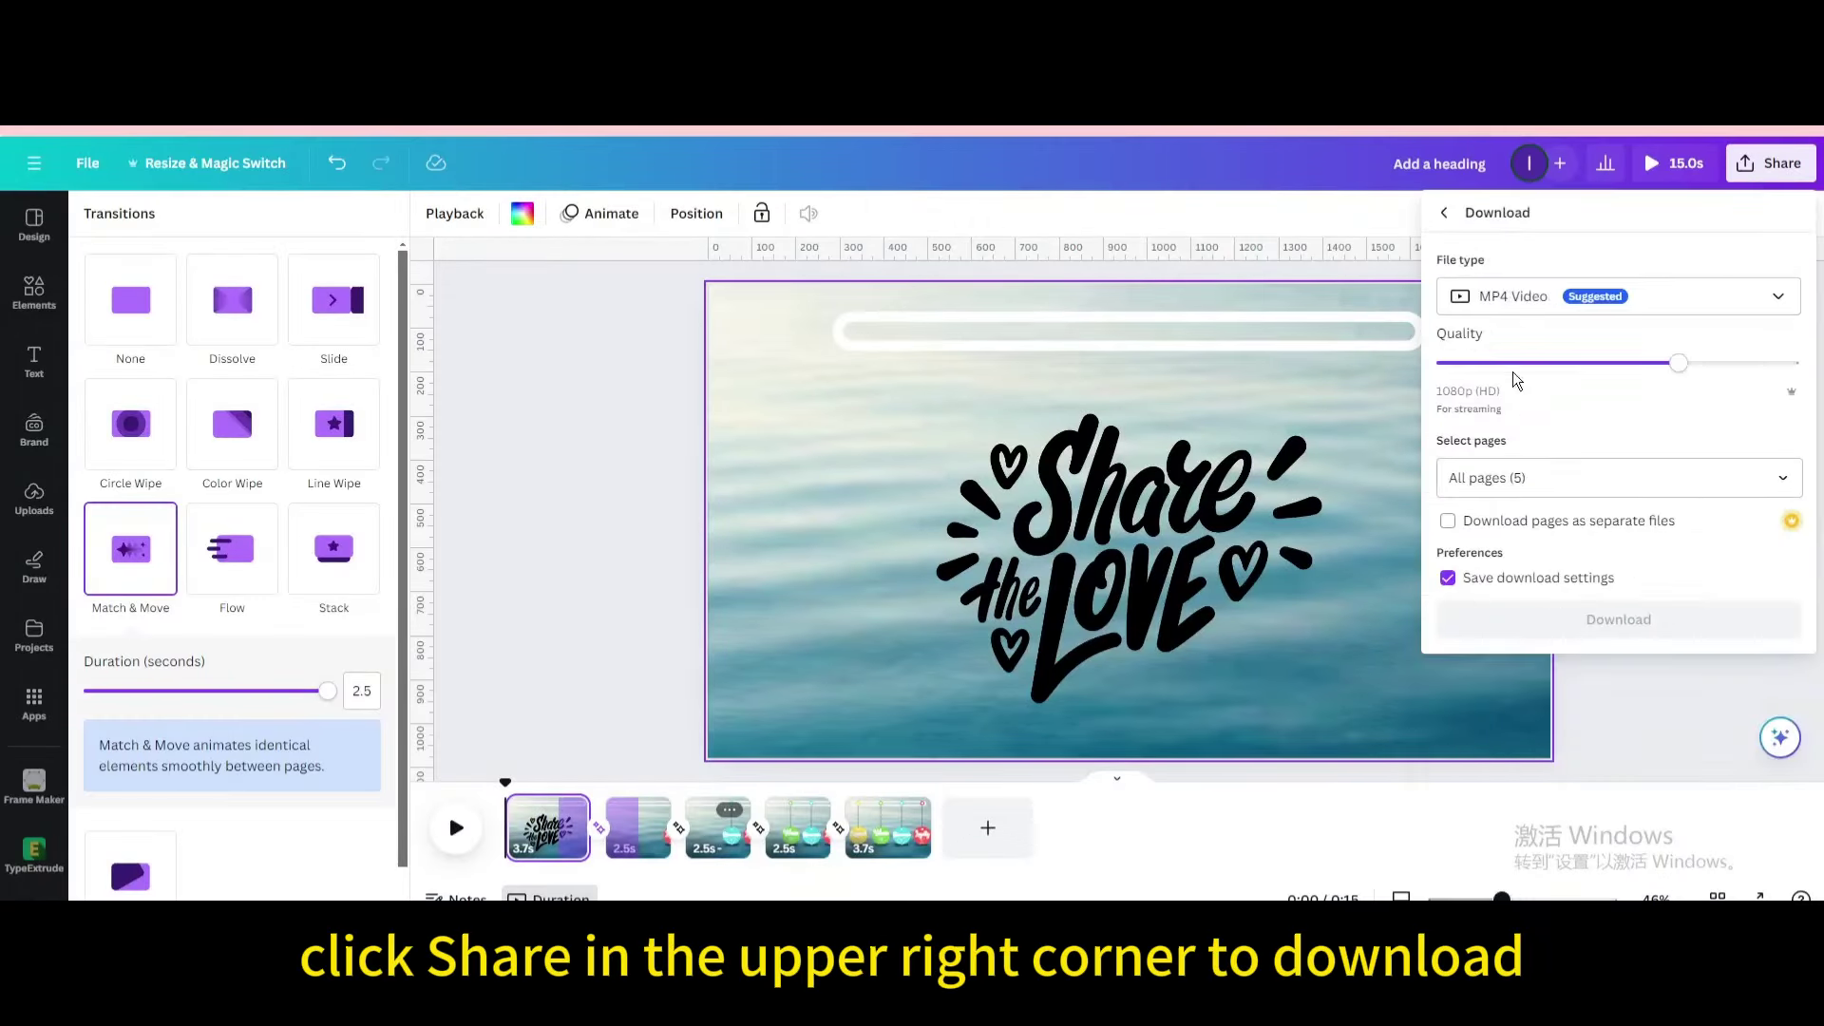
{"action": "left_click", "coordinate": [1549, 617]}
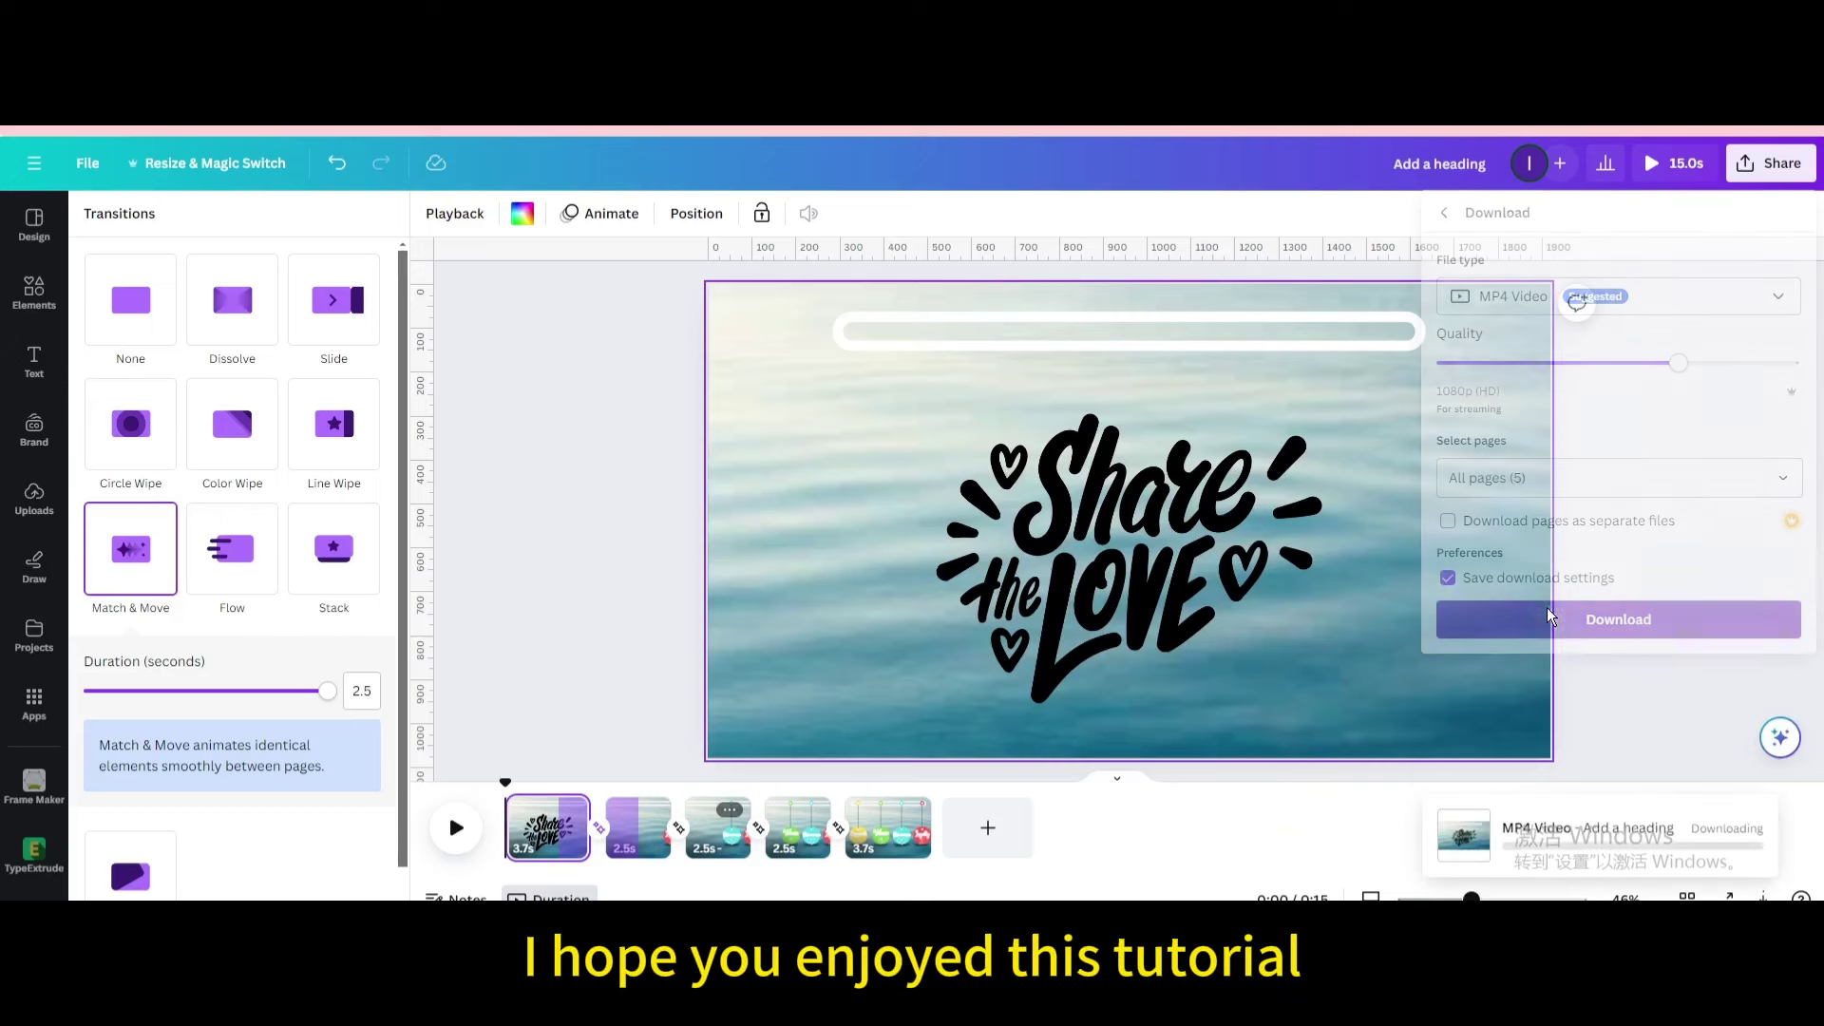